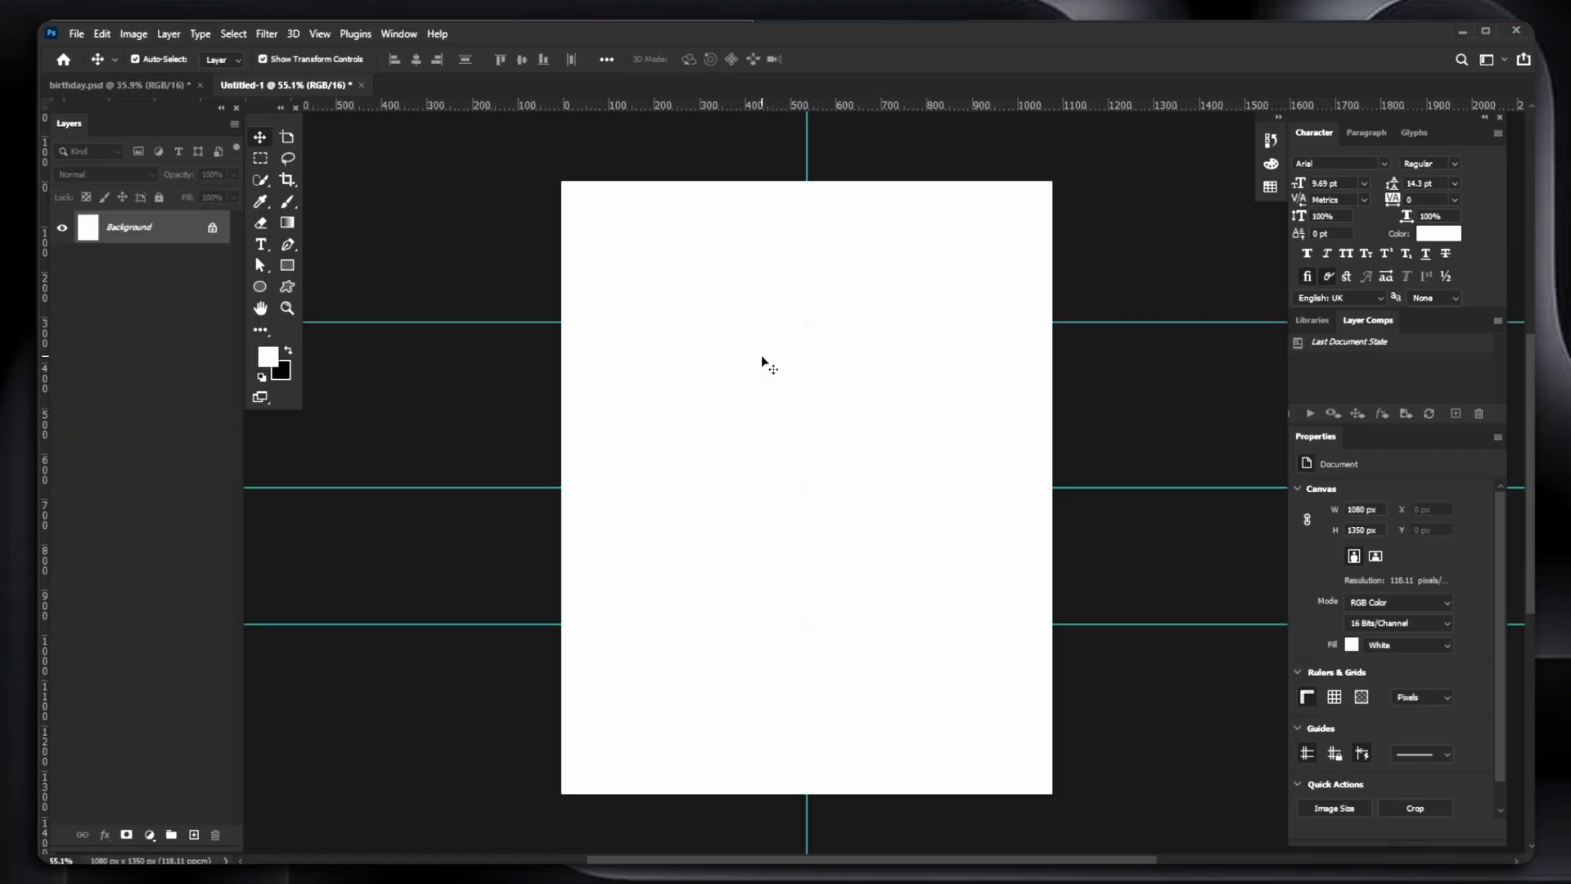
- Reposition the upper and lower horizontal guides to about 325 px and 1040 px, and add vertical guides near 255 px and 830 px
mouse_move(778, 324)
left_mouse_down()
mouse_move(772, 351)
mouse_move(794, 319)
left_mouse_up()
left_click_drag(778, 624, 761, 654)
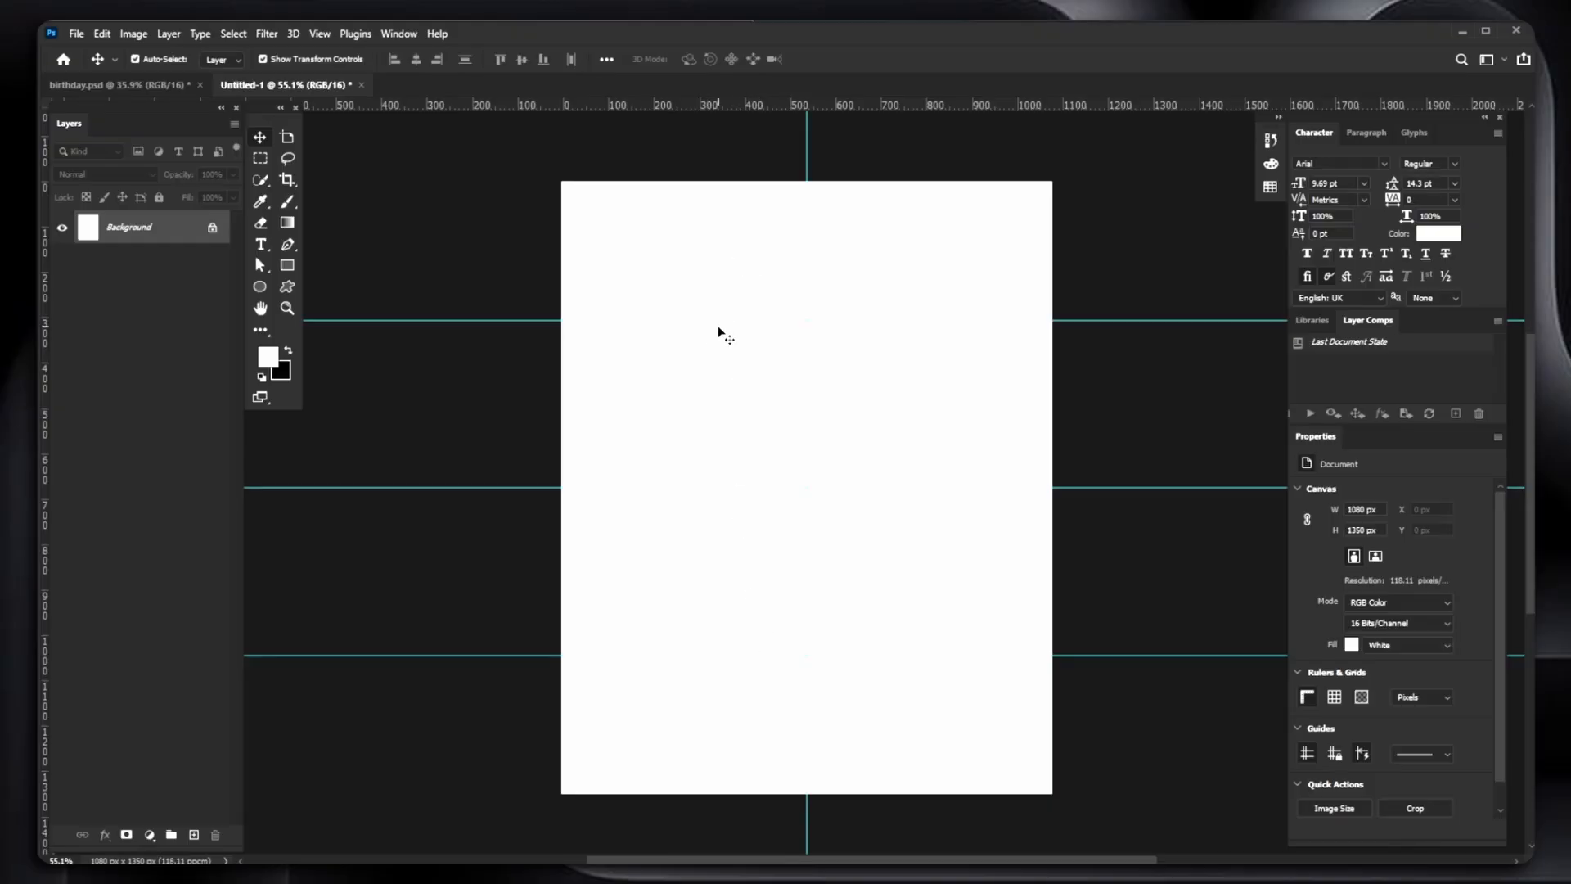
left_click_drag(733, 321, 720, 329)
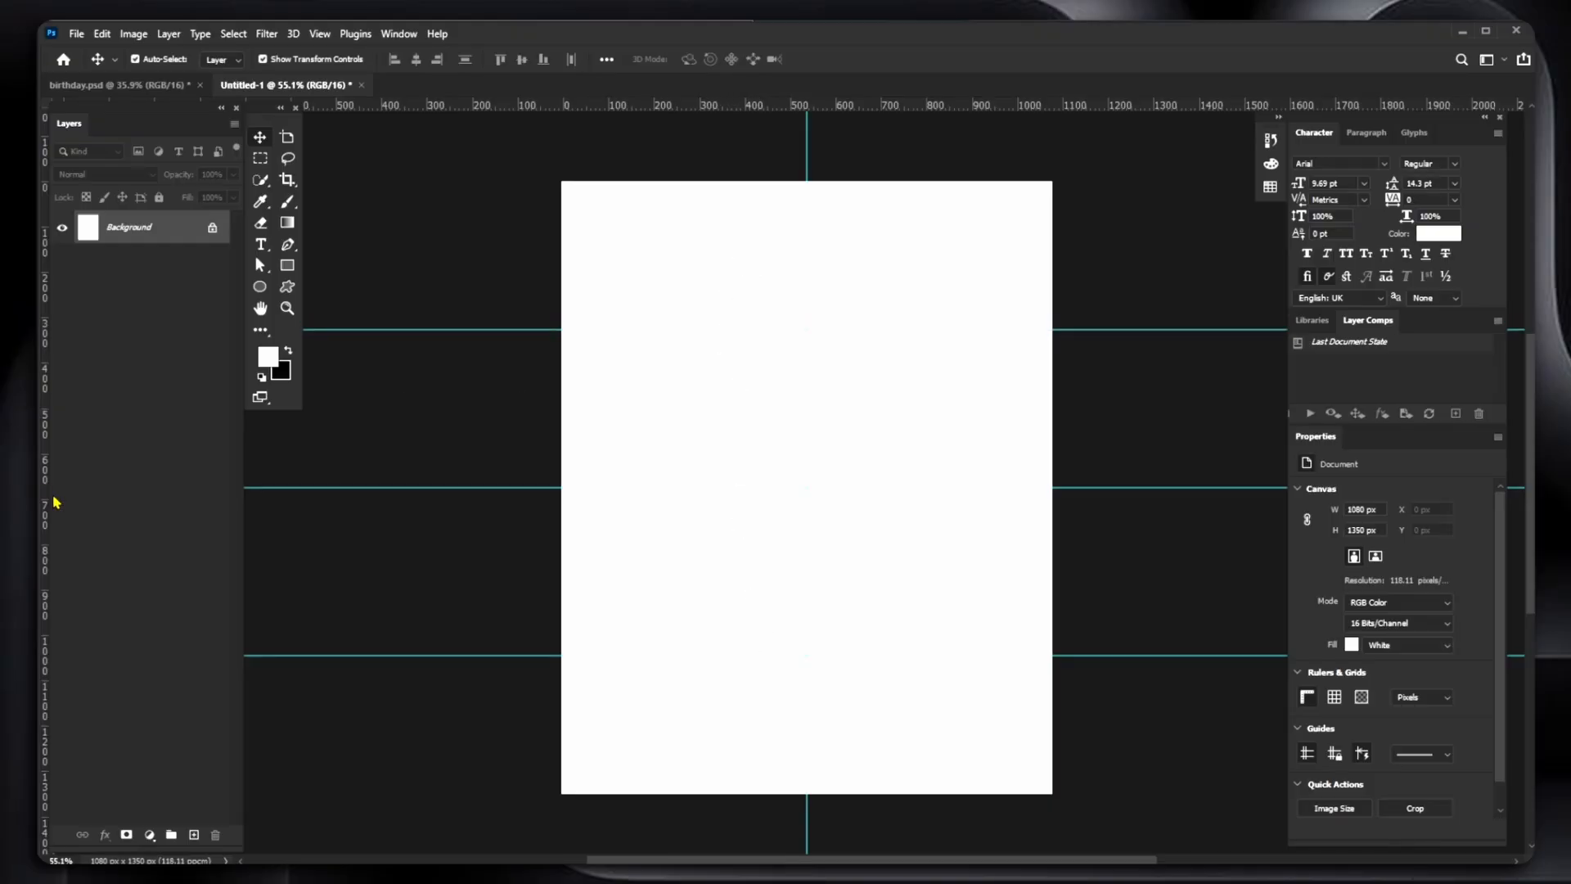
left_click_drag(46, 503, 678, 495)
left_click_drag(46, 513, 939, 508)
- Place the 08_13_20 AM background image and the 07_55_05 AM silhouette image from the Downloads New folder as separate layers on the canvas
key("alt+Tab")
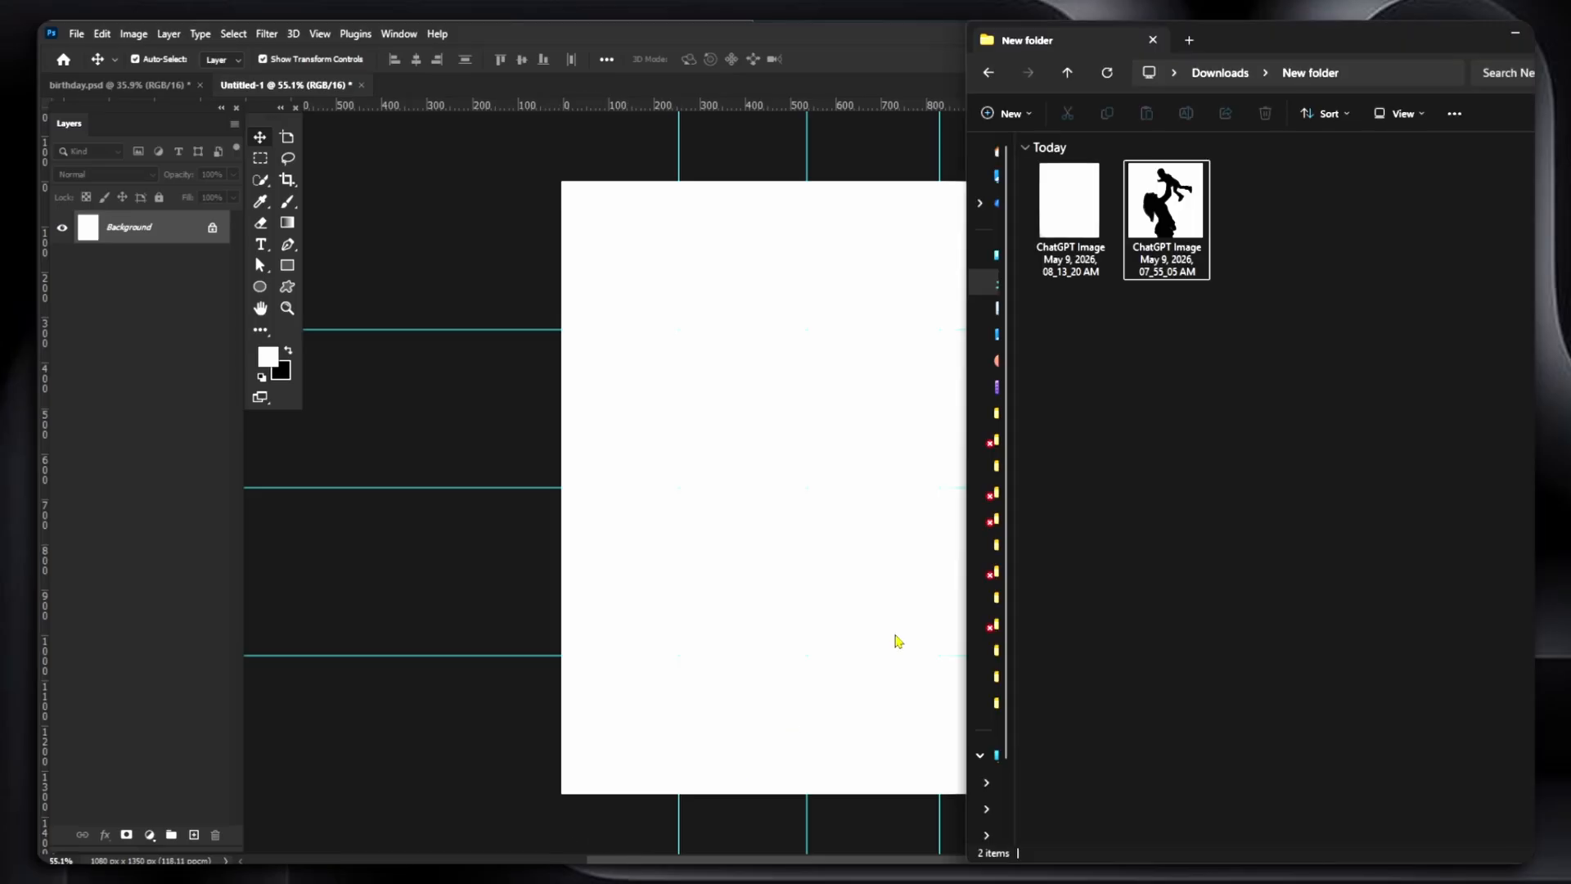
left_click_drag(1068, 221, 723, 514)
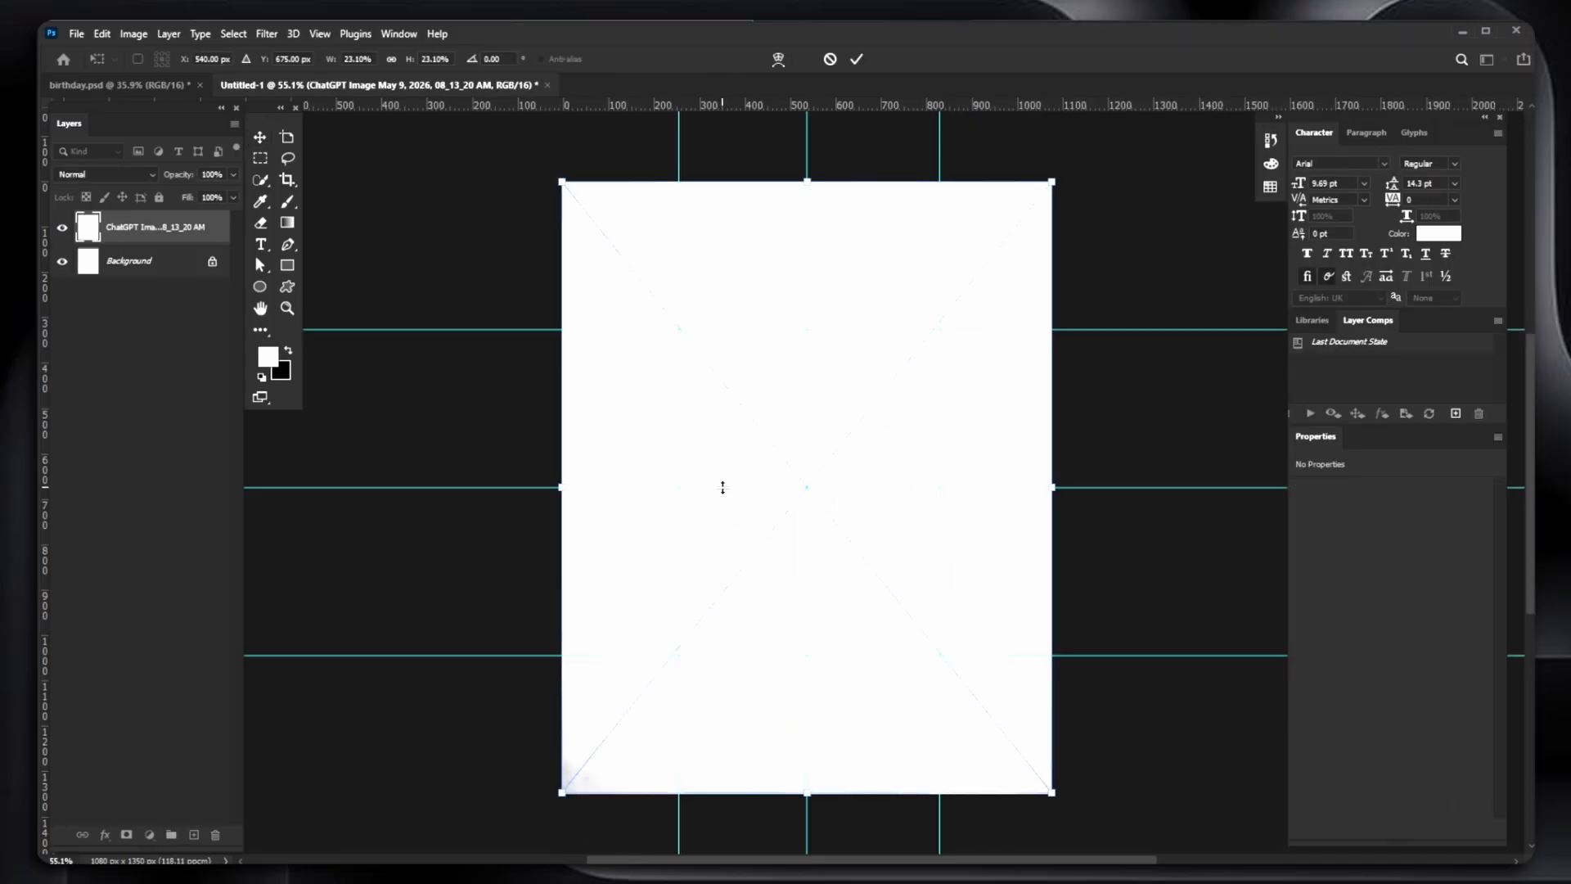
left_click(858, 64)
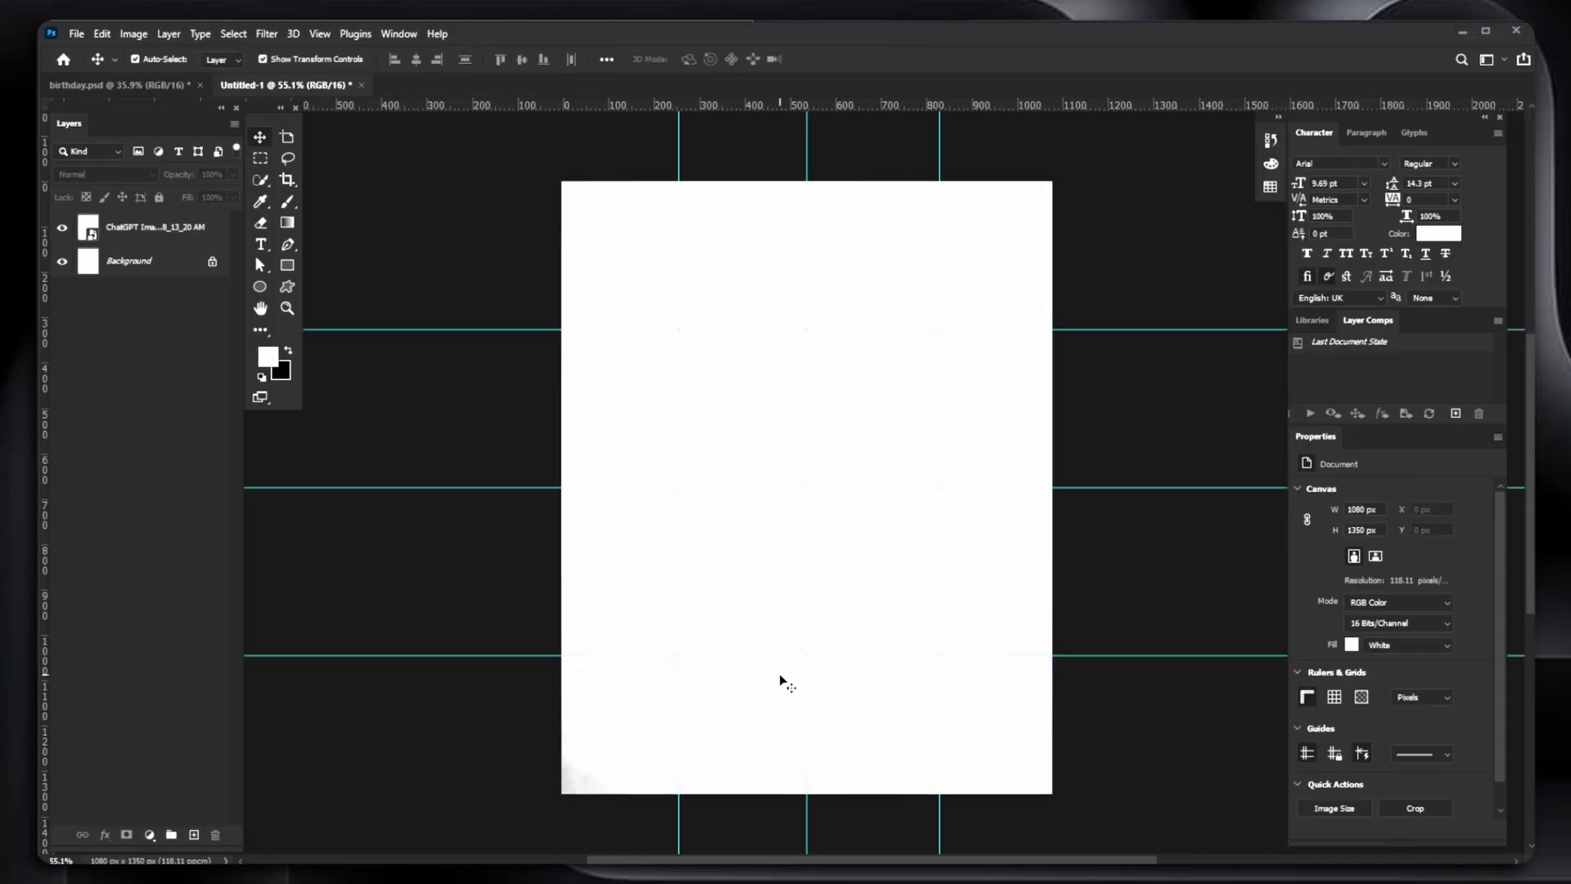
key("alt+Tab")
left_click_drag(1166, 229, 855, 473)
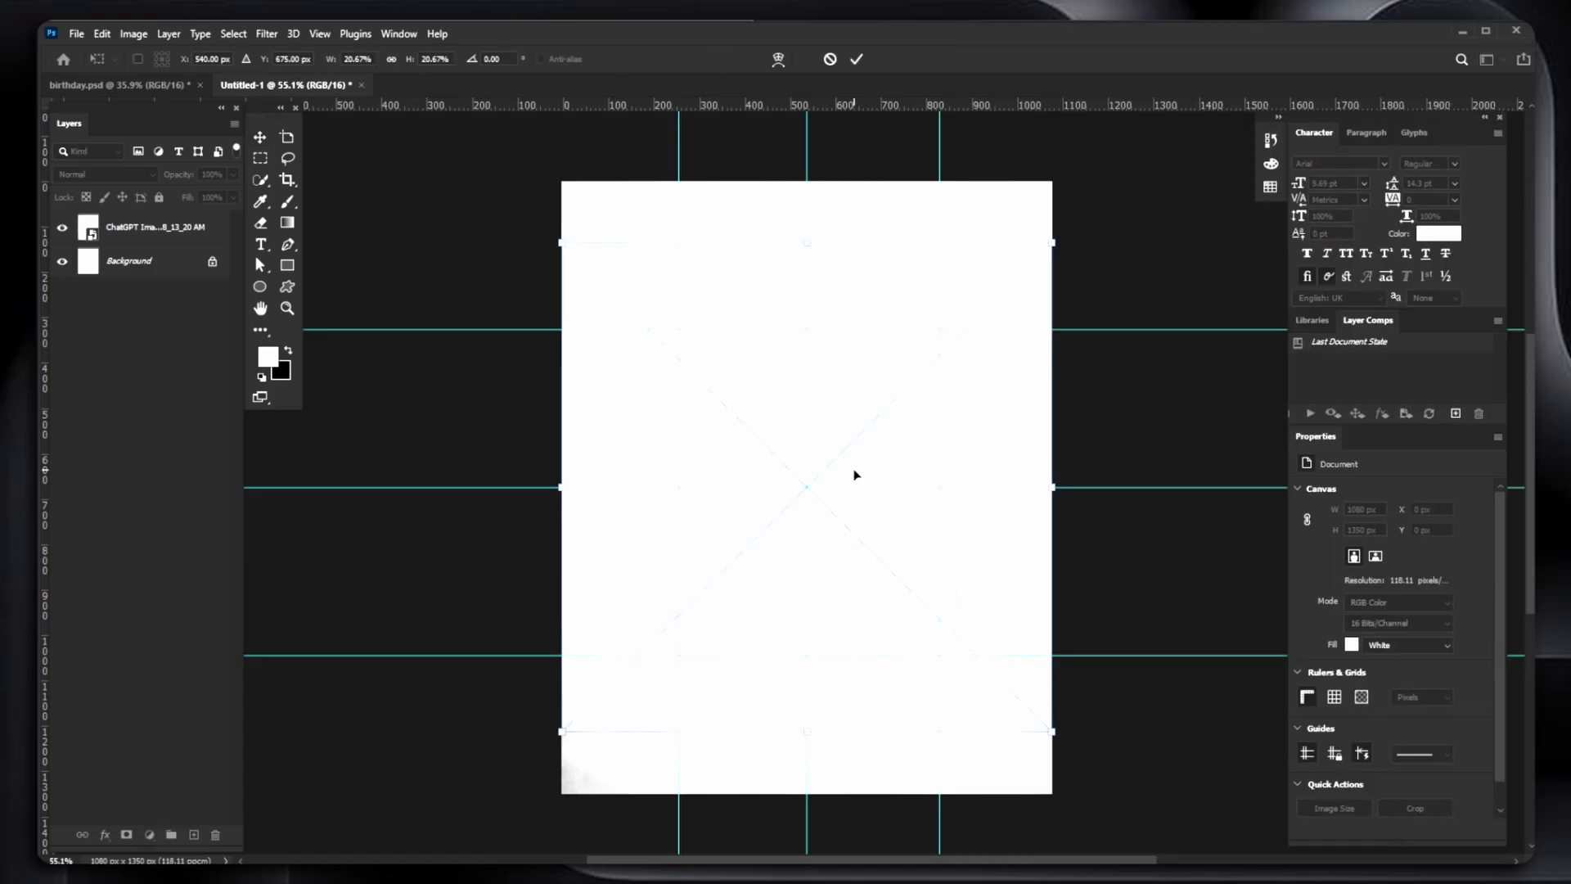
left_click(856, 58)
- Select the subject of the silhouette image, copy it to its own layer, and hide the original image layer
left_click(233, 33)
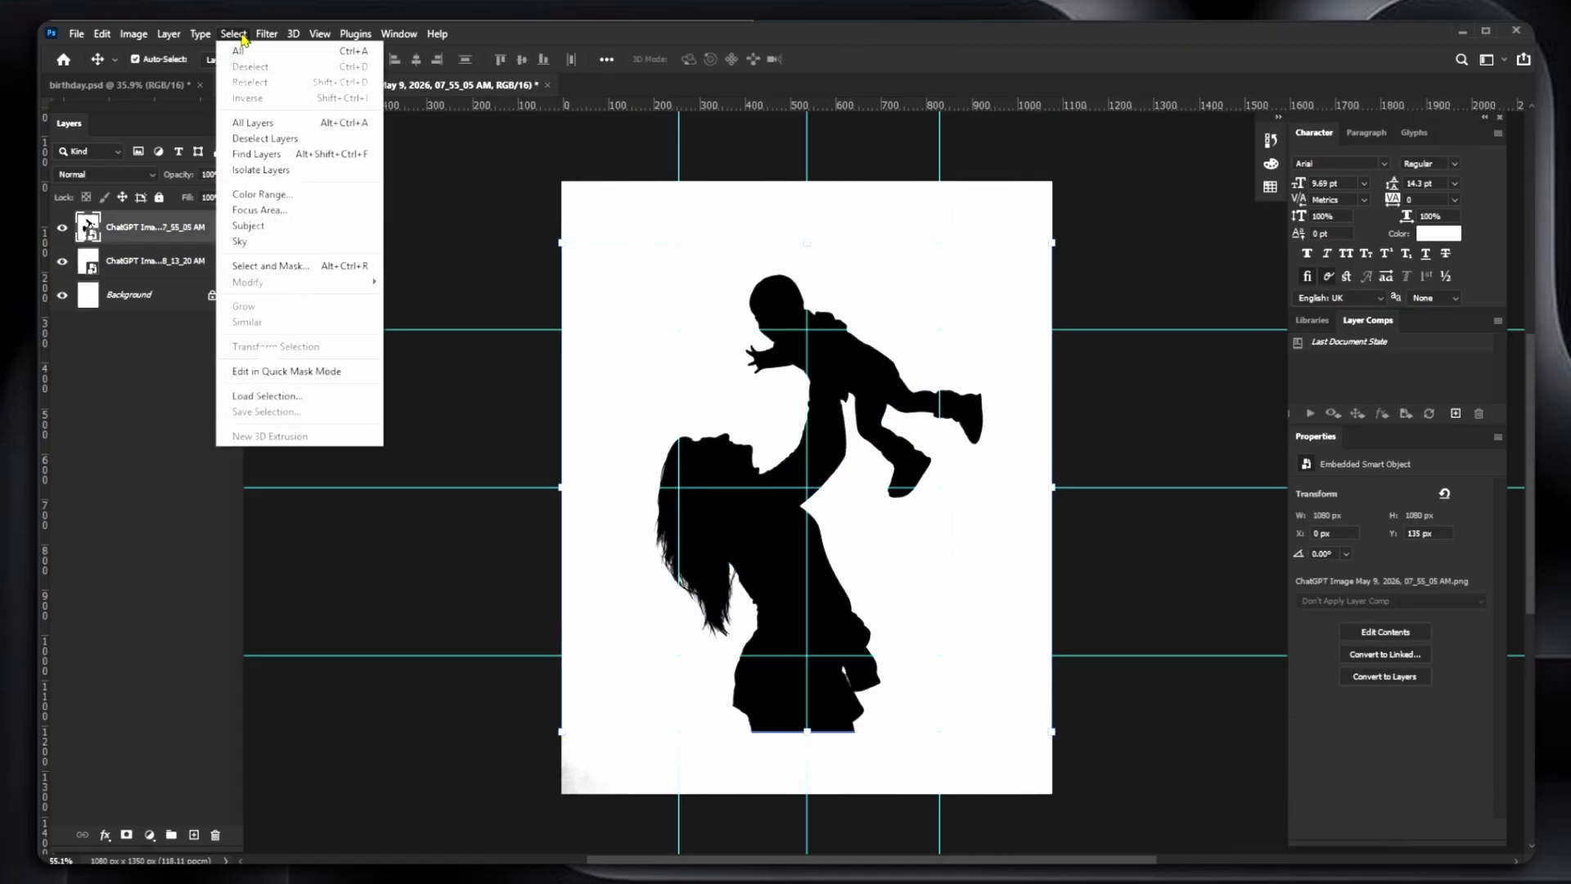
left_click(294, 226)
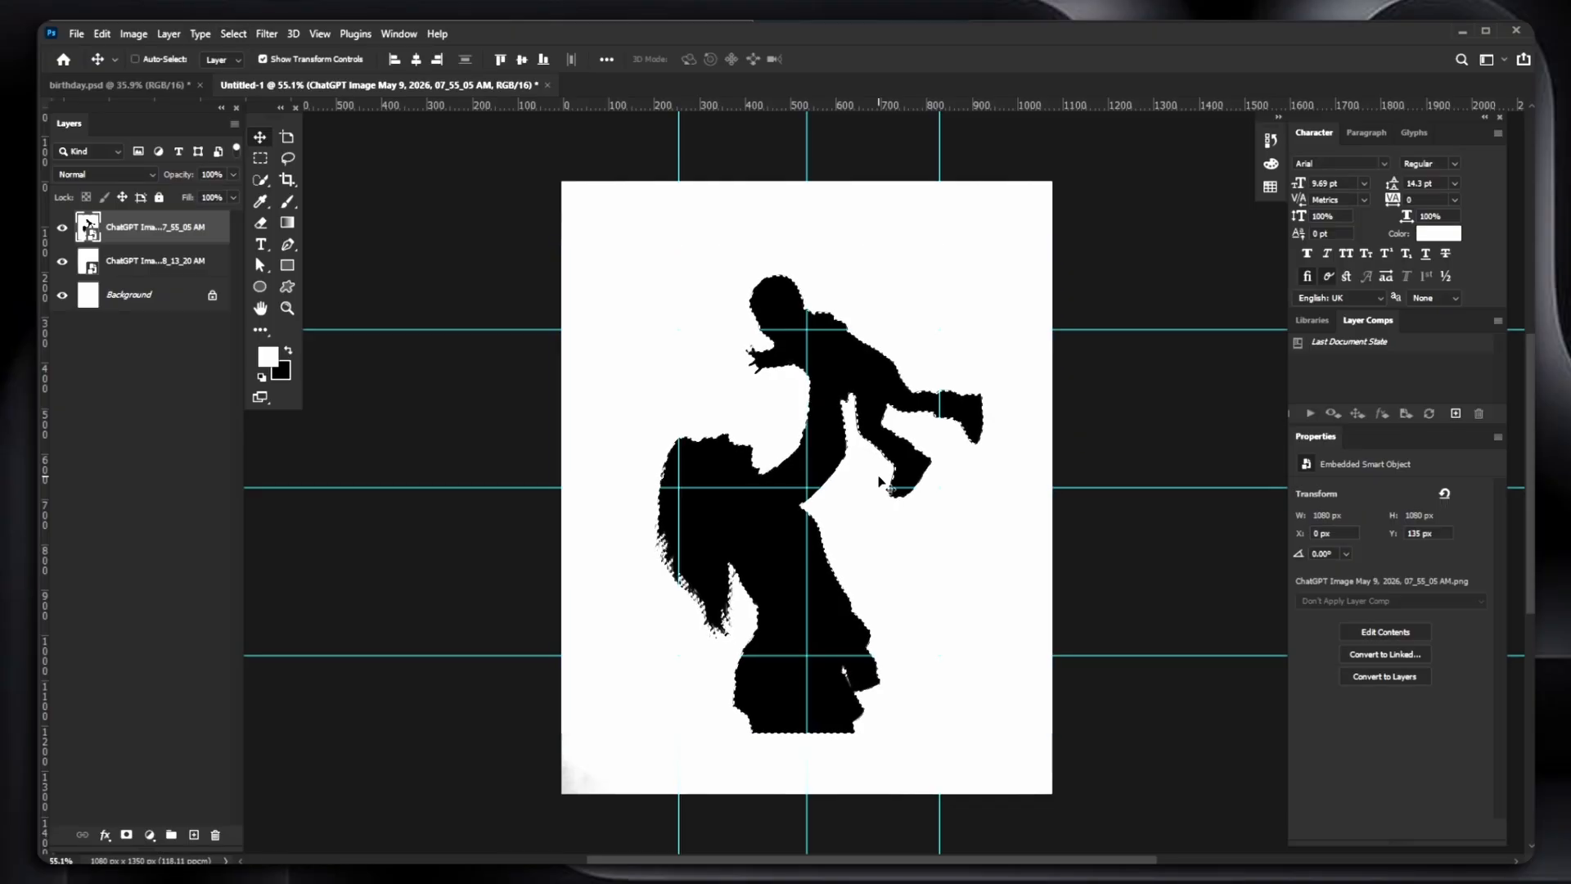
key("ctrl+j")
left_click(104, 268)
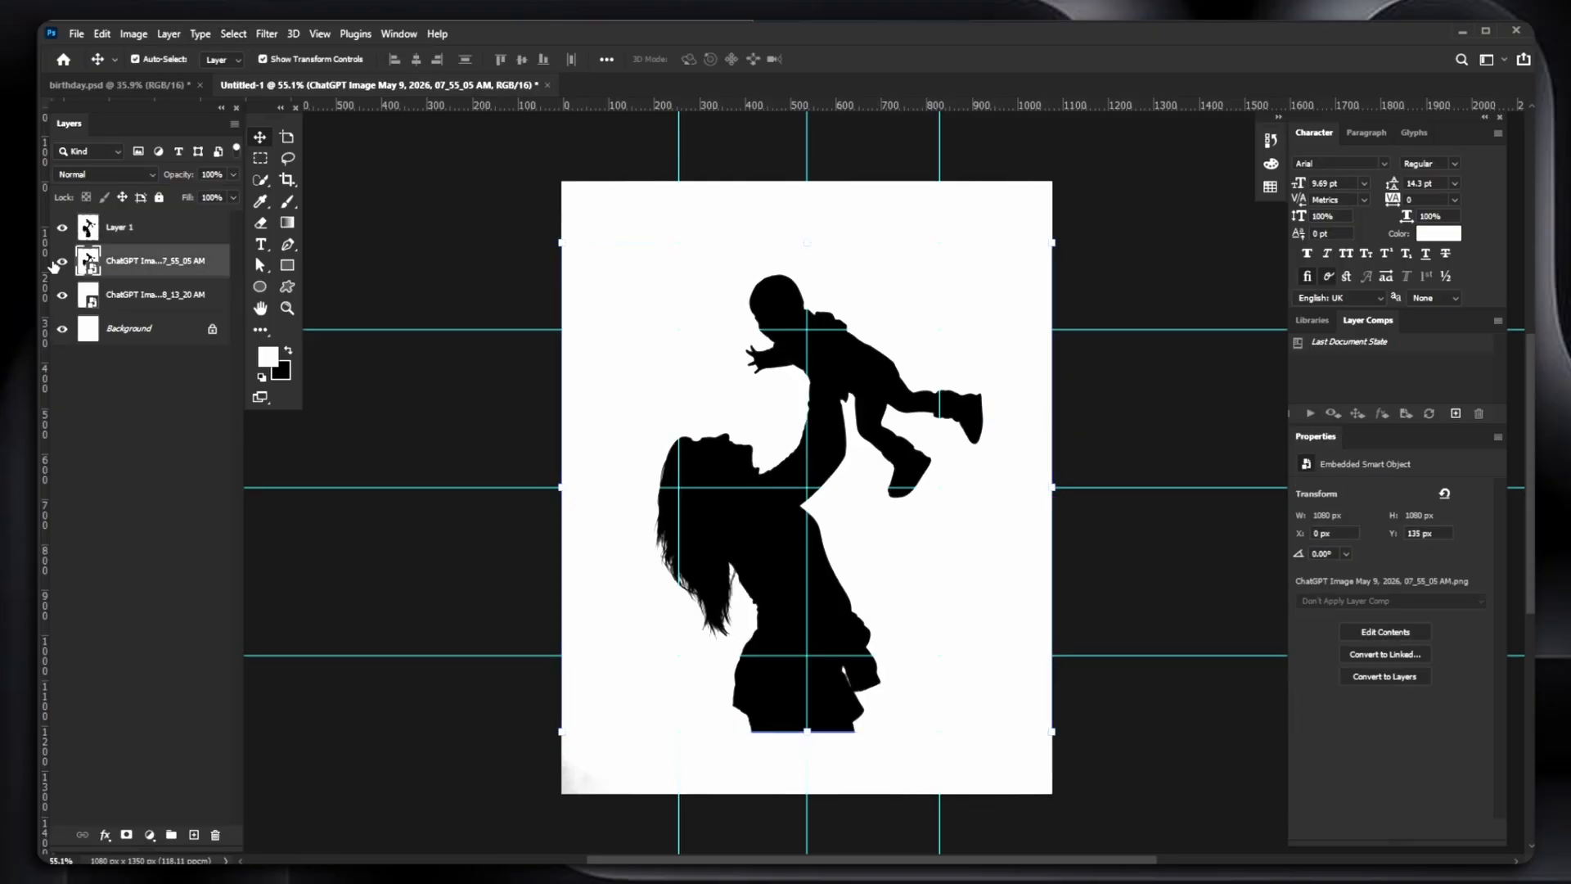
left_click(62, 262)
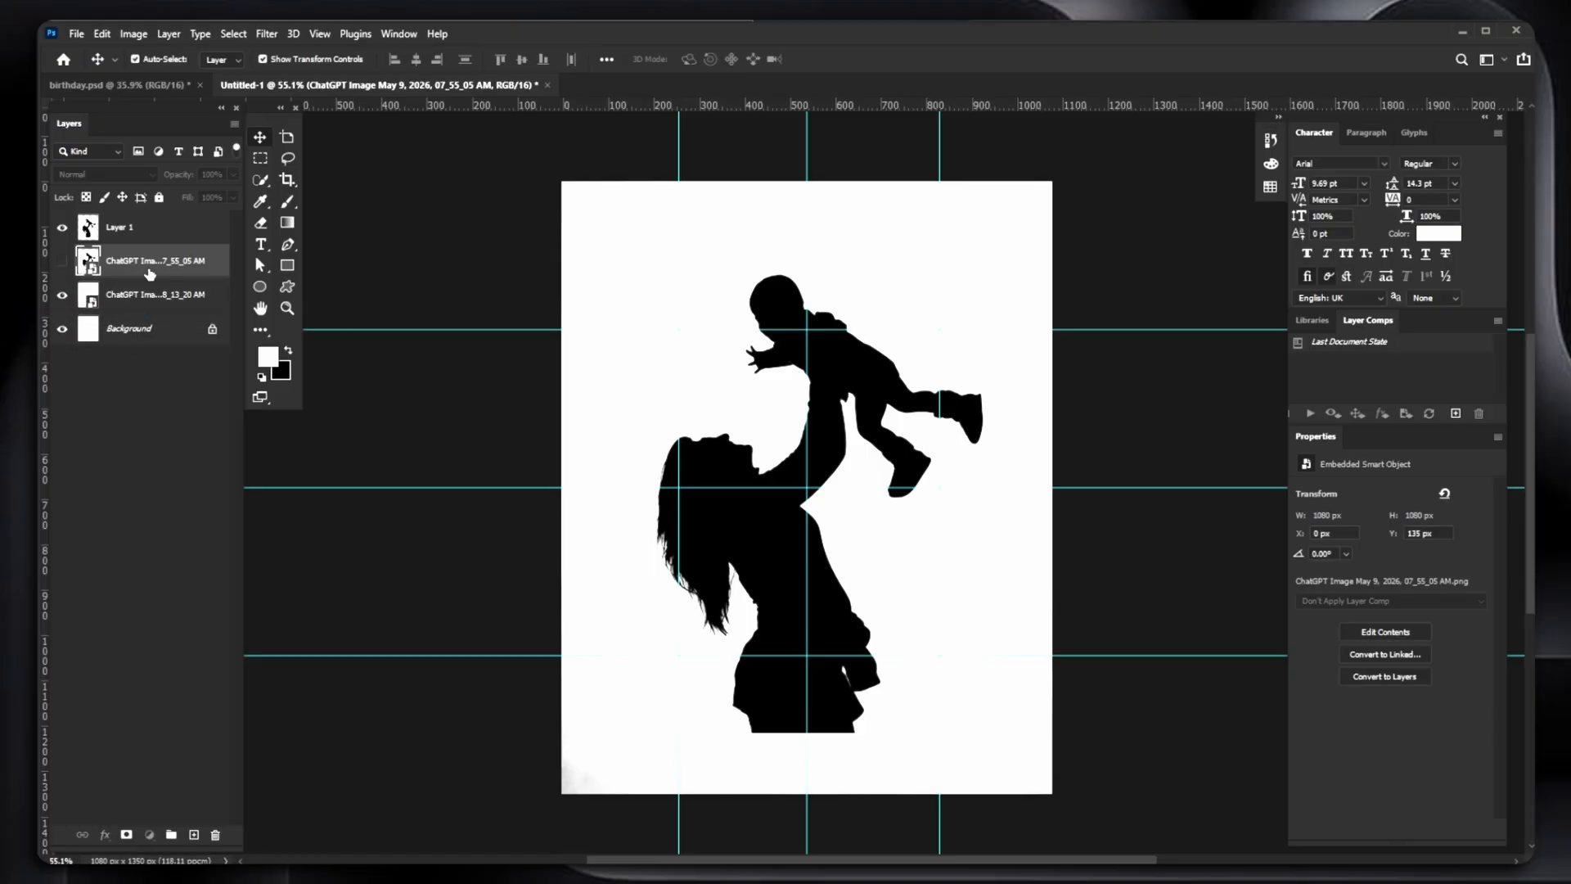
- Move the hidden silhouette image layer below the 08_13_20 AM background image layer
left_click_drag(149, 273, 146, 305)
left_click(164, 331)
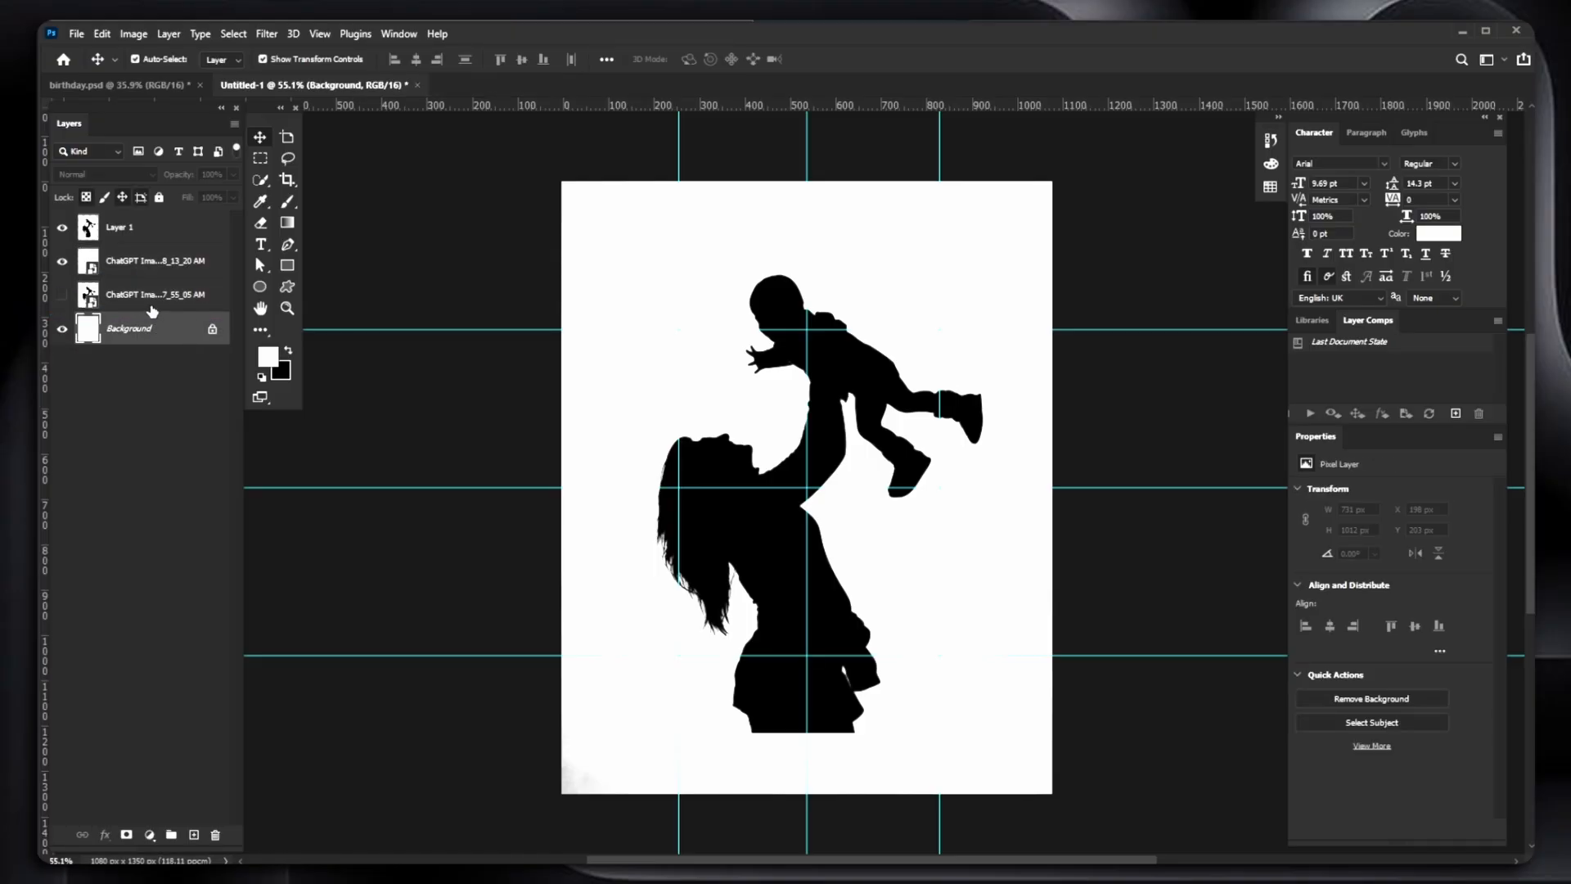
left_click(190, 256)
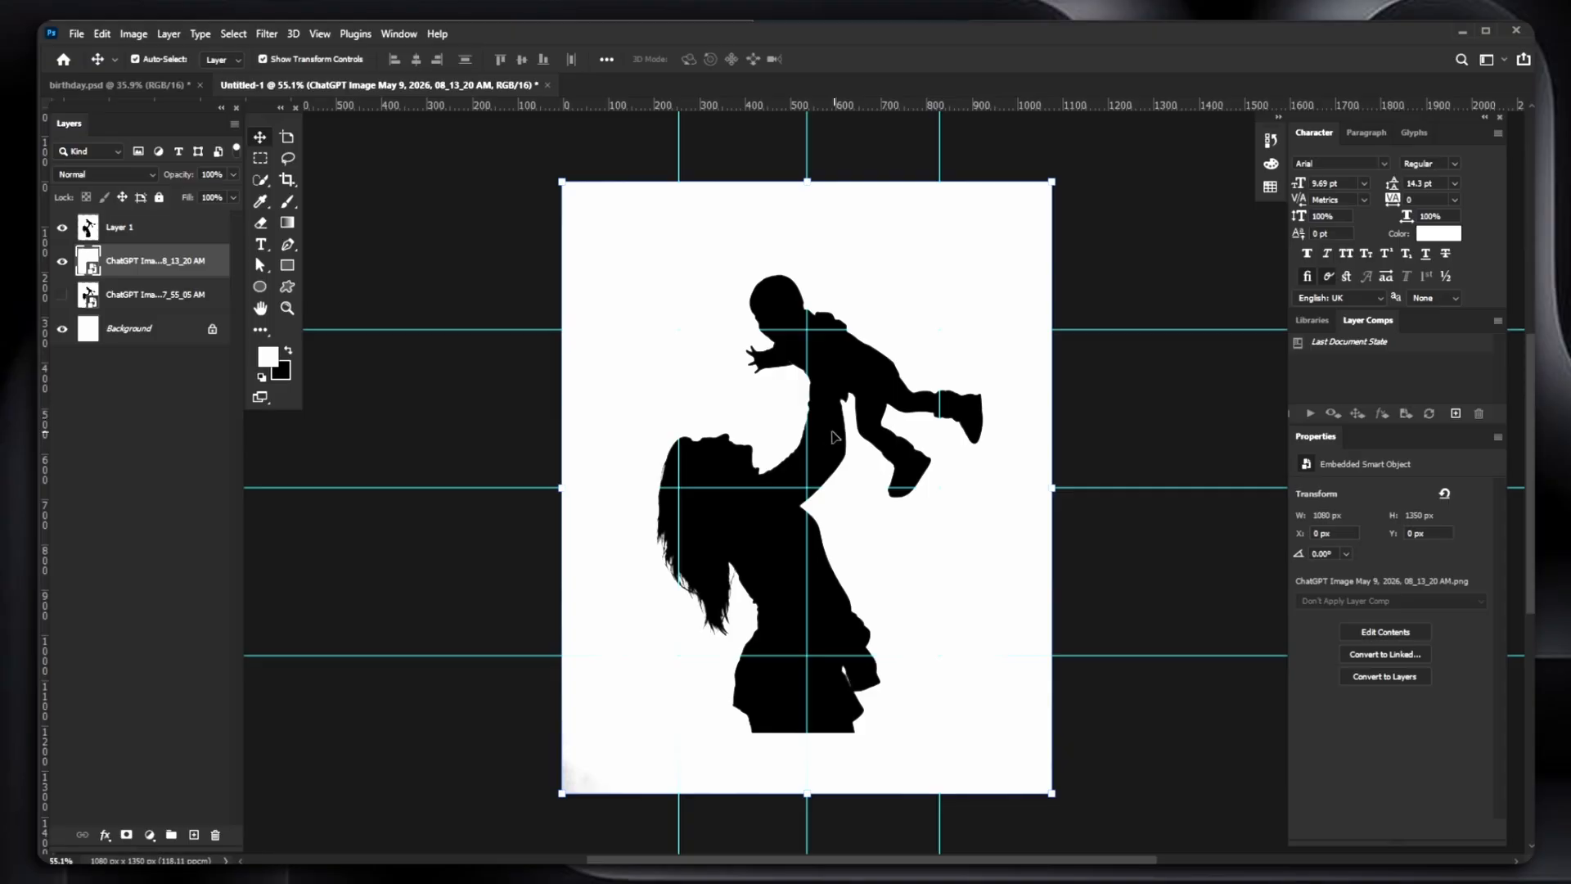
- Scale the cut-out silhouette down to about 662 × 917 px and raise it so its base sits on the lower horizontal guide
left_click(832, 433)
left_click_drag(761, 560, 761, 536)
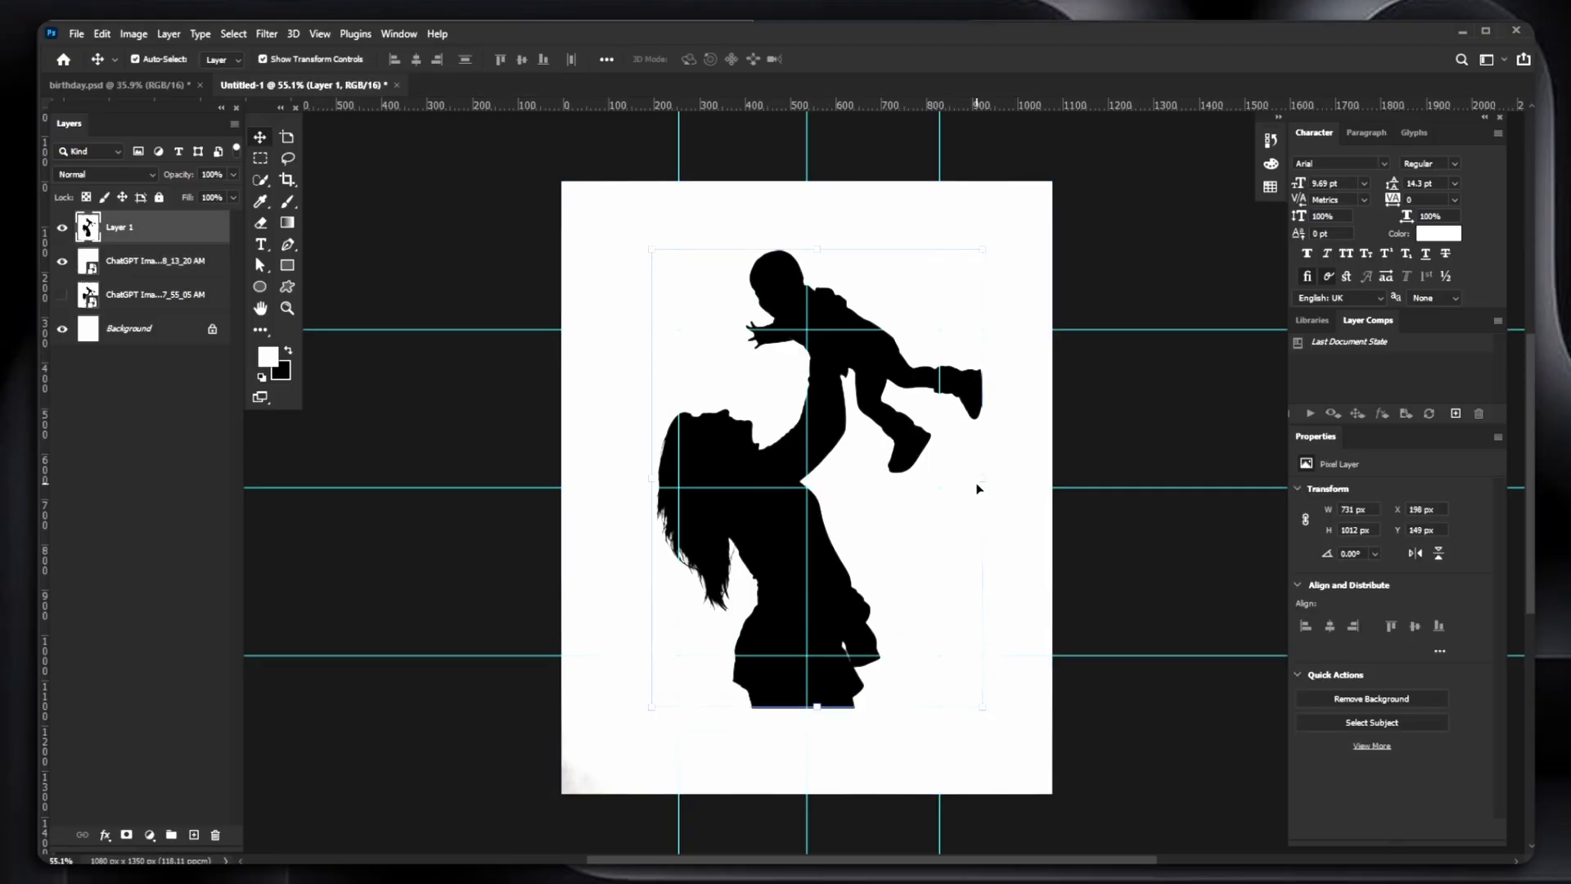
left_click_drag(983, 479, 951, 481)
left_click_drag(779, 524, 787, 493)
left_click(855, 59)
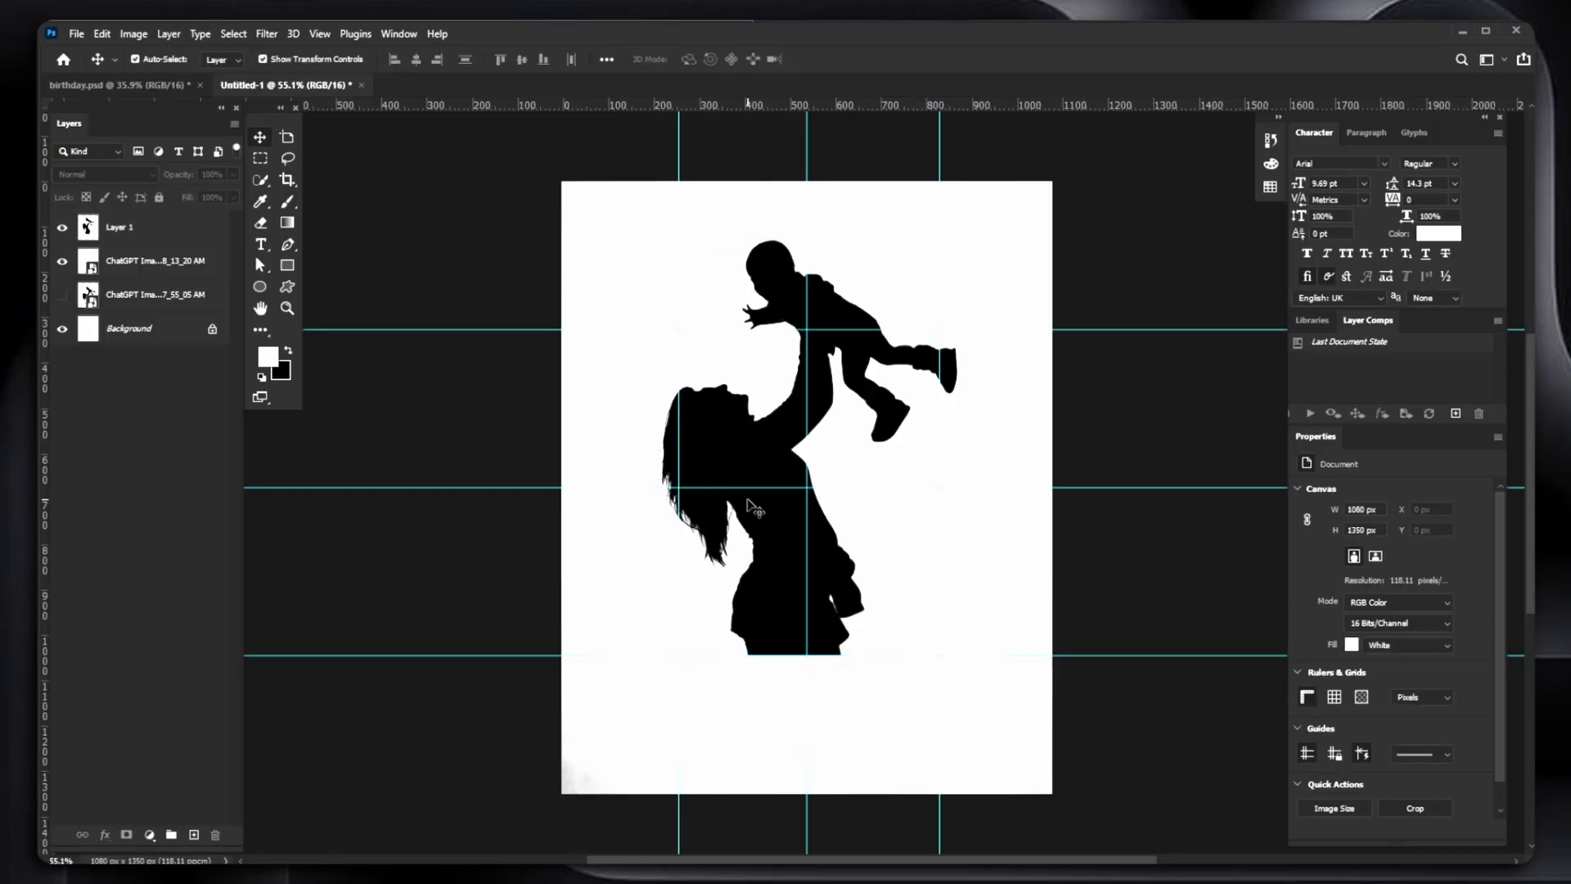
- Choose the 254 px cloud brush from the recent presets for the Brush tool
key("b")
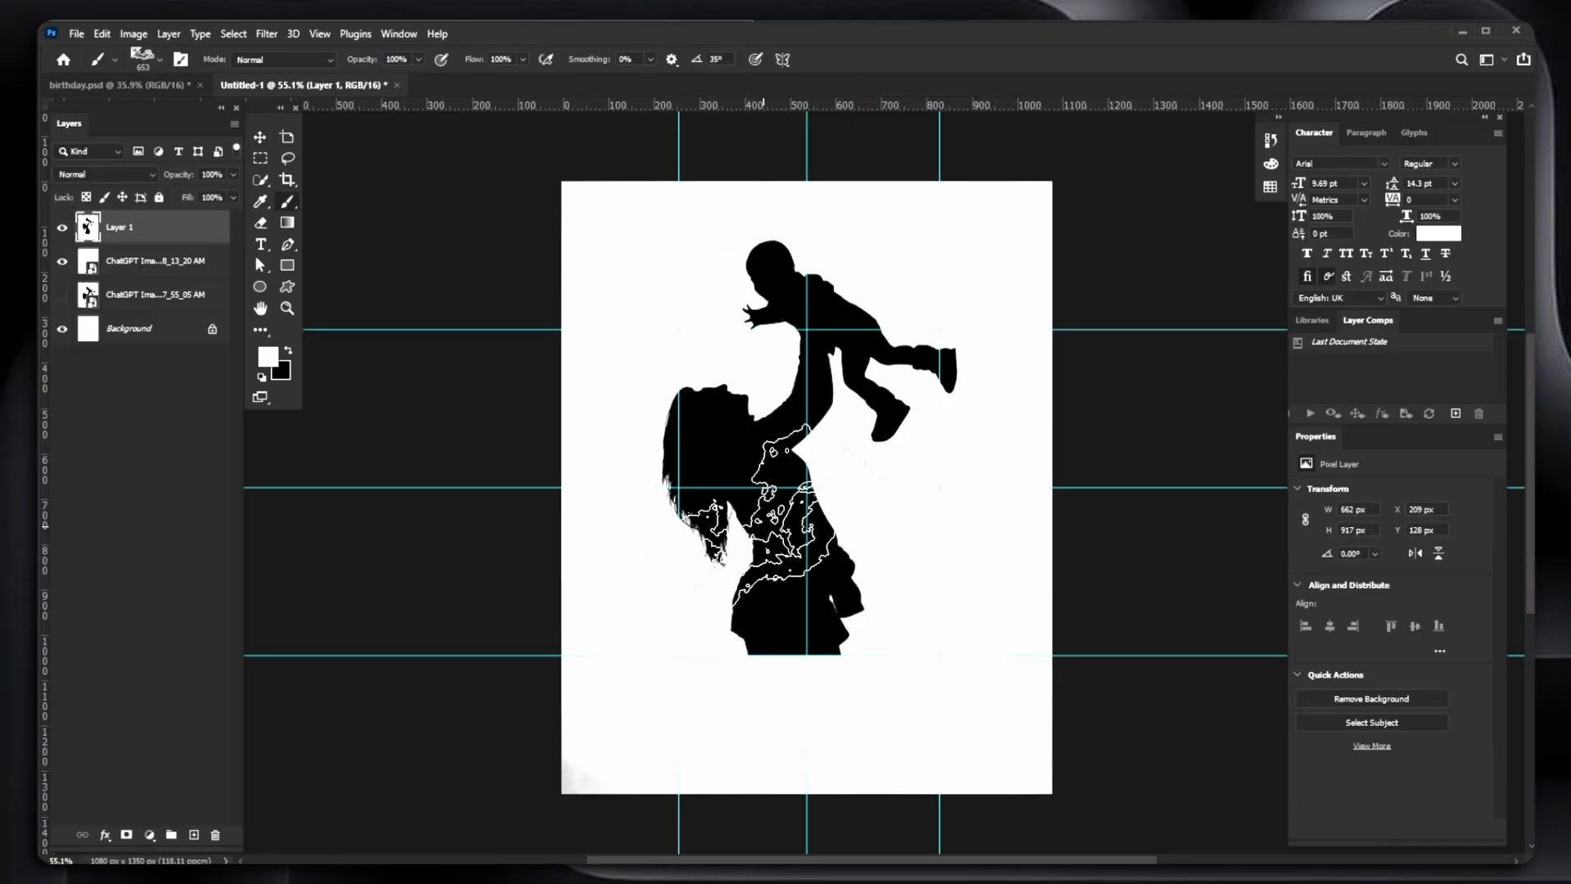
key("v")
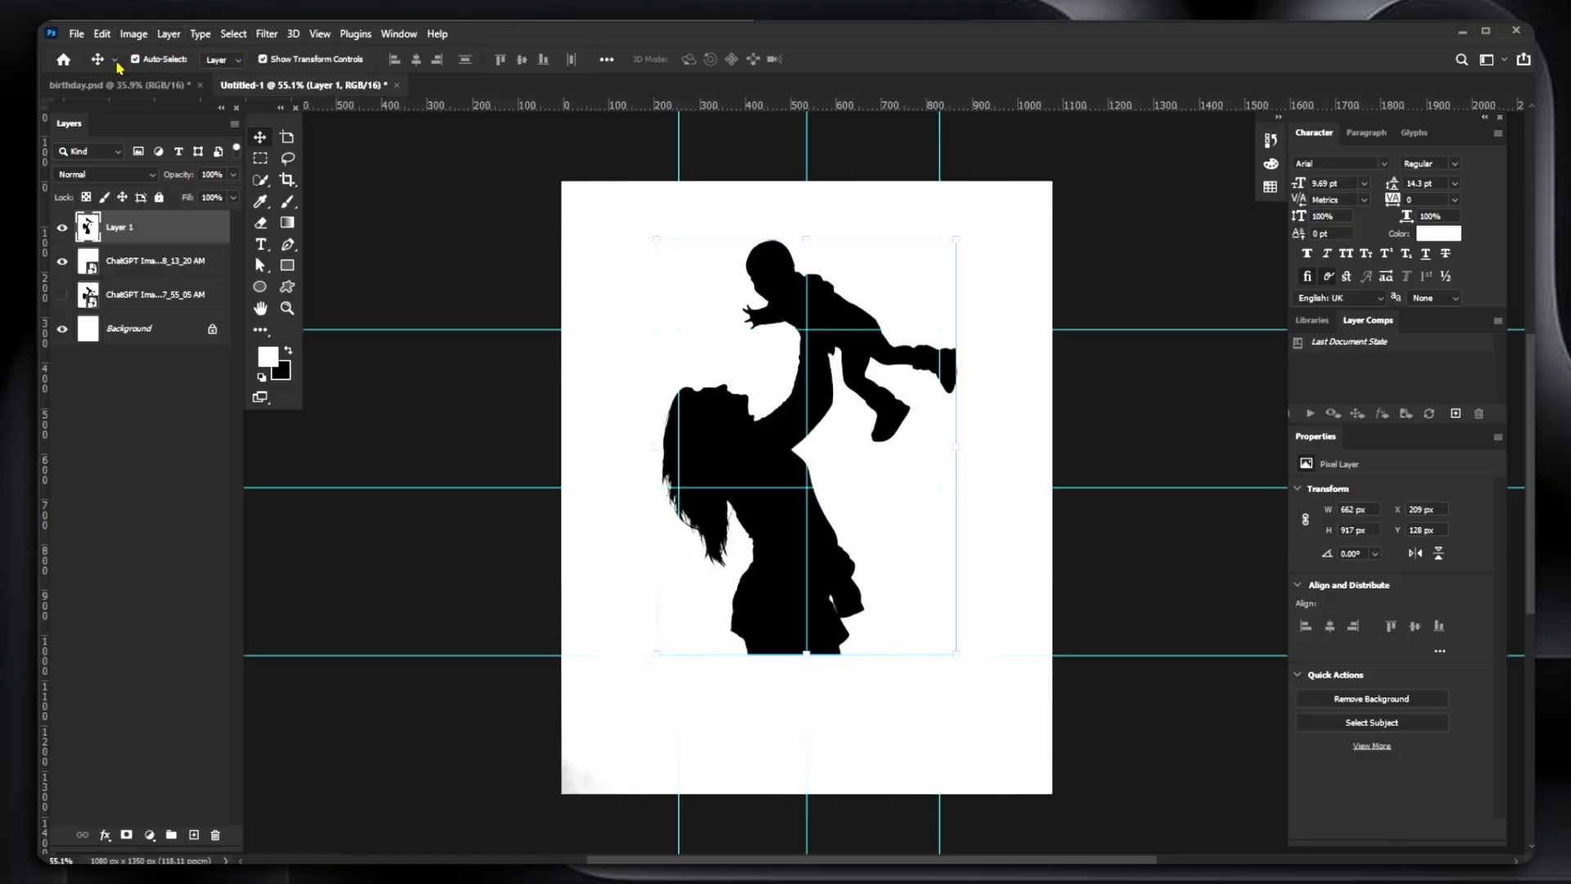
left_click(287, 203)
left_click(161, 60)
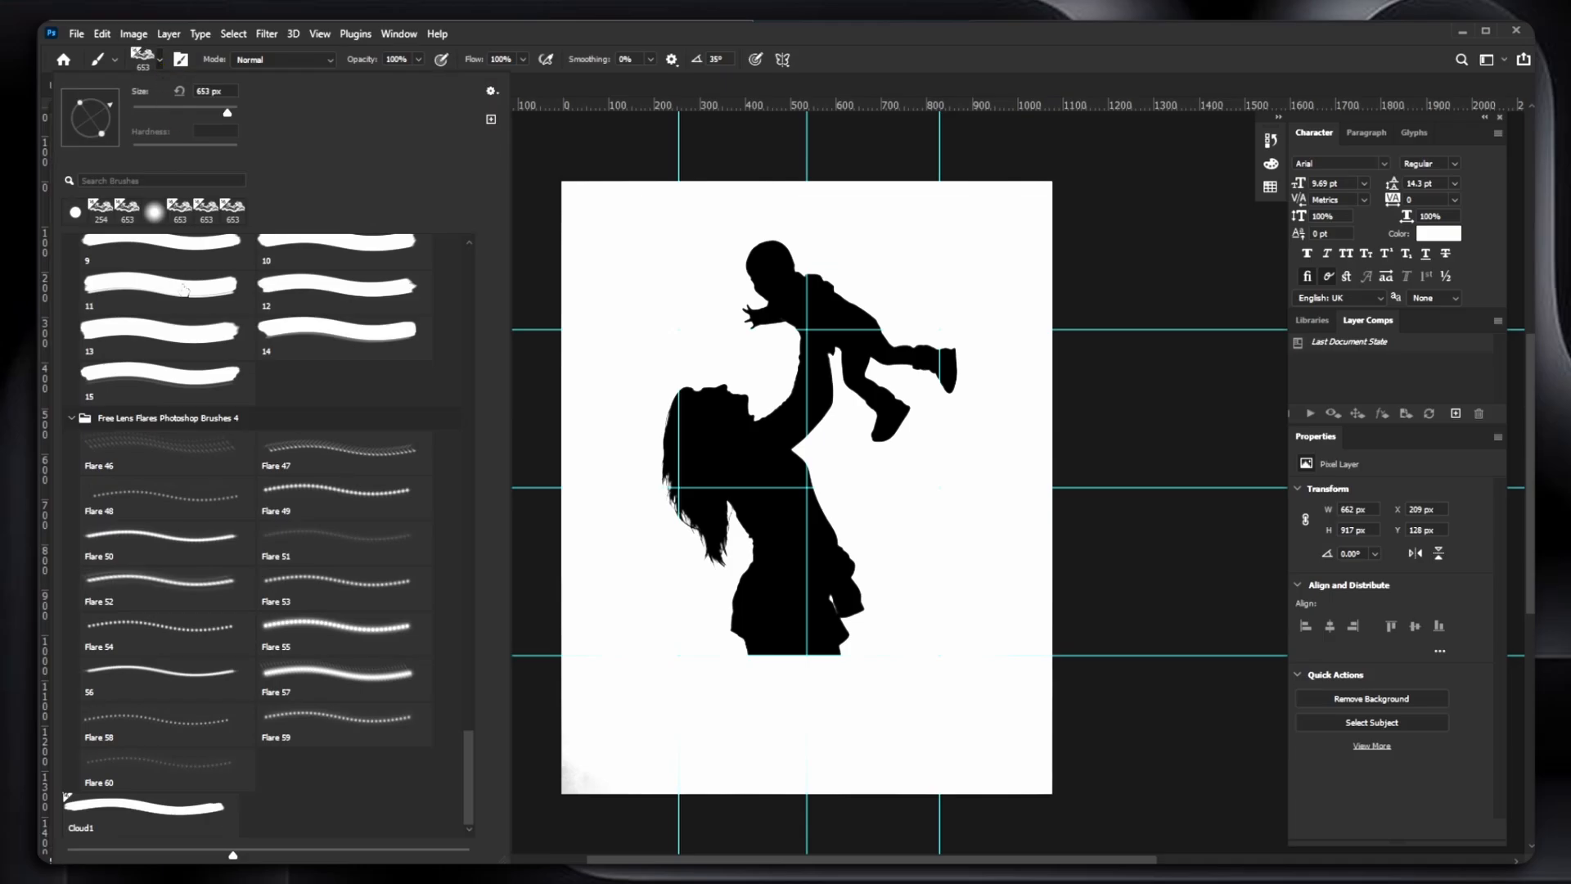
left_click(102, 209)
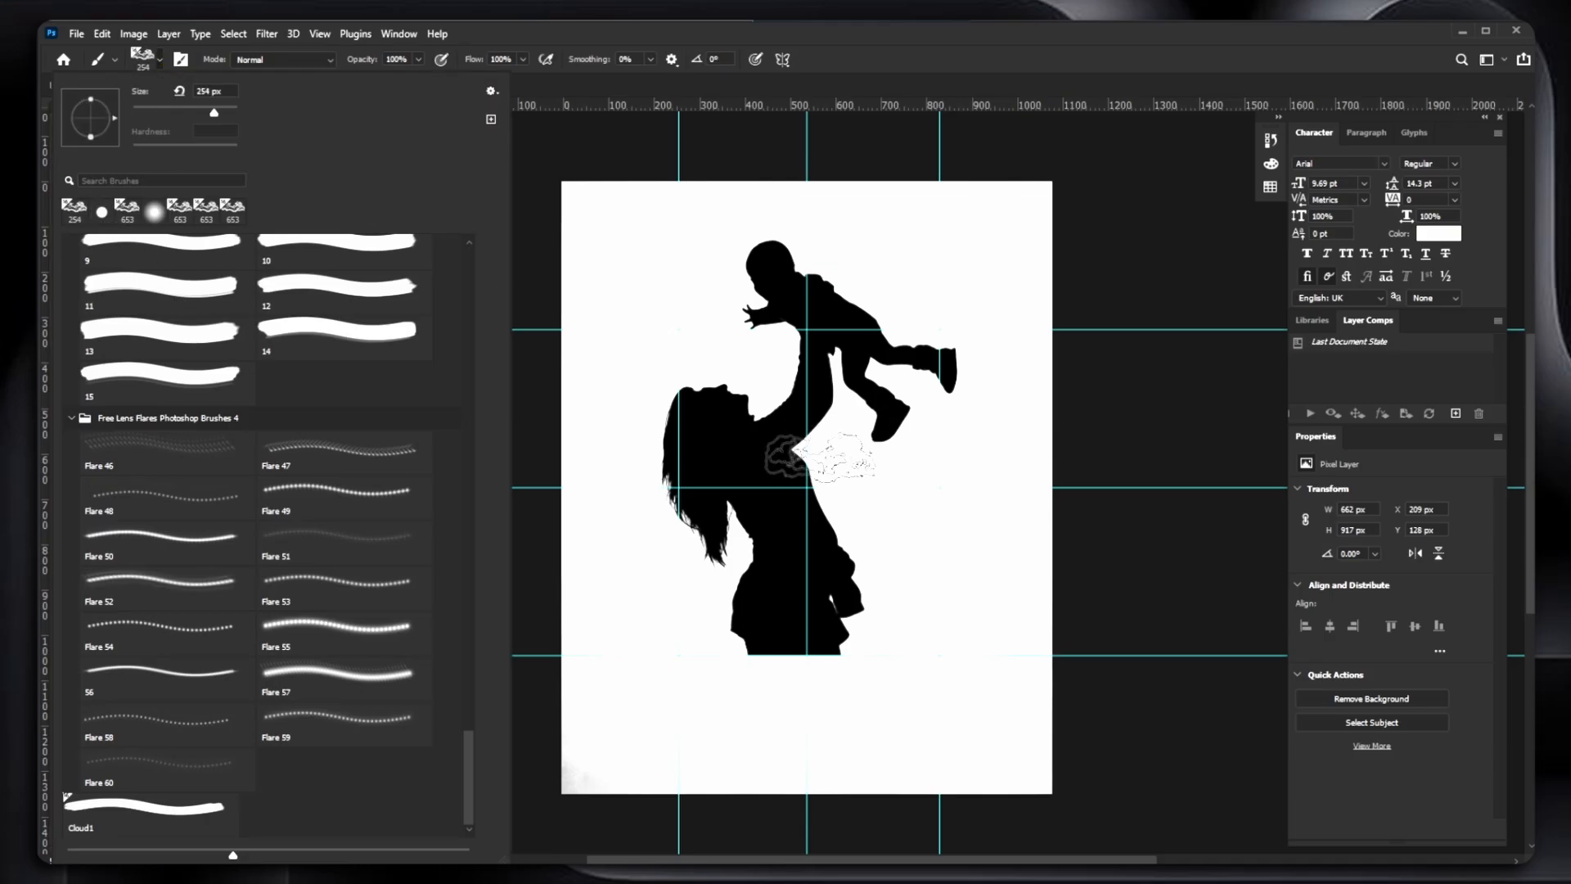
left_click(802, 142)
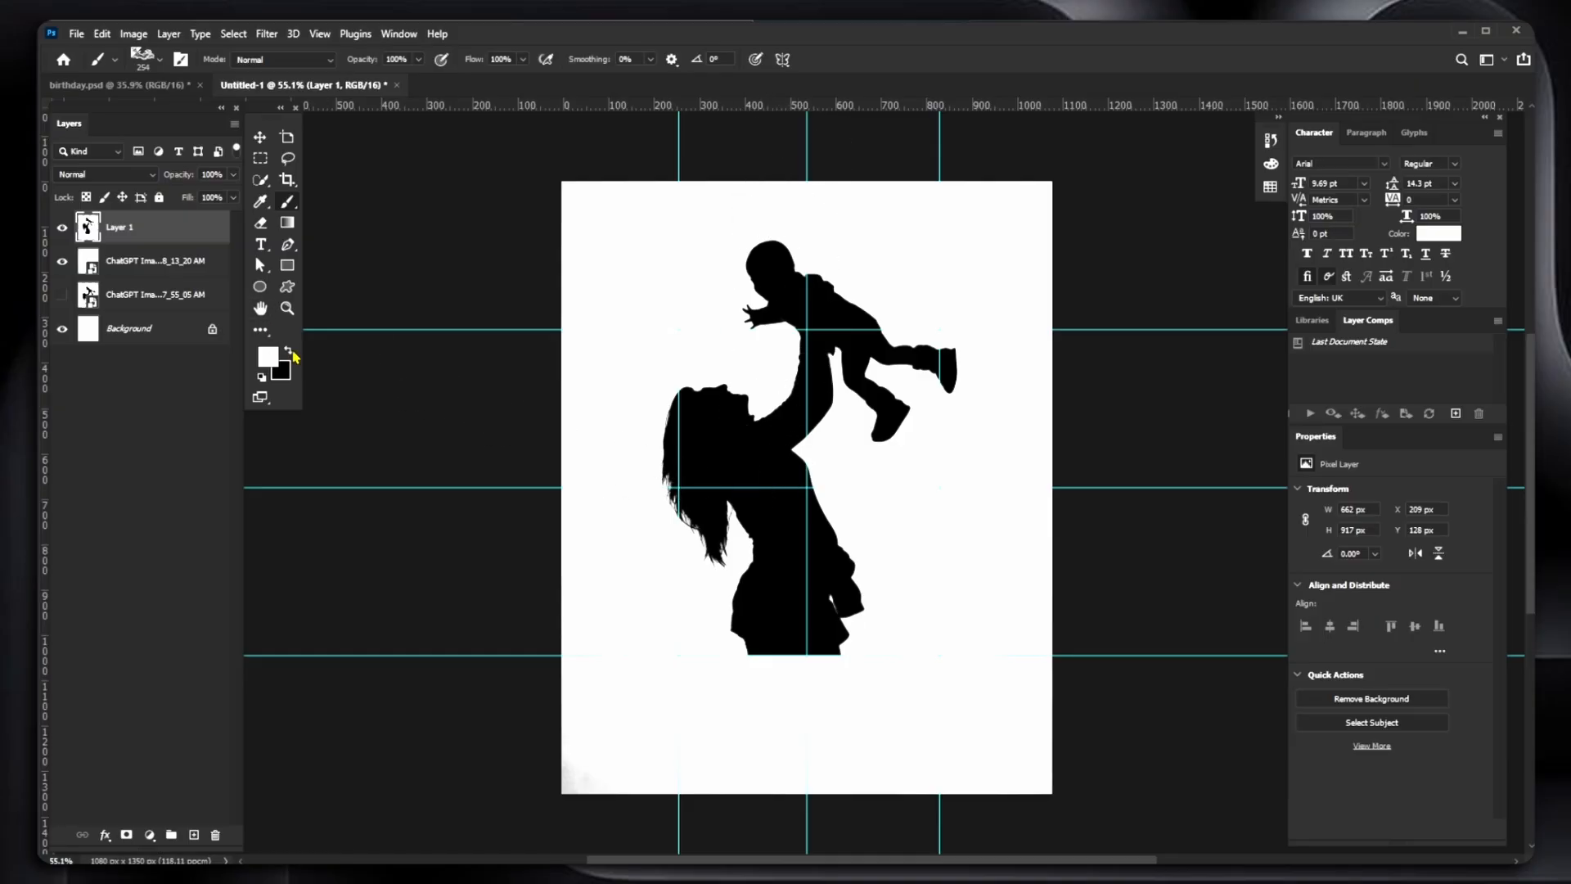
- Enlarge the white cloud brush to 454 px and rotate its tip to 20°
left_click(291, 352)
left_click(291, 352)
right_click(801, 637, "alt")
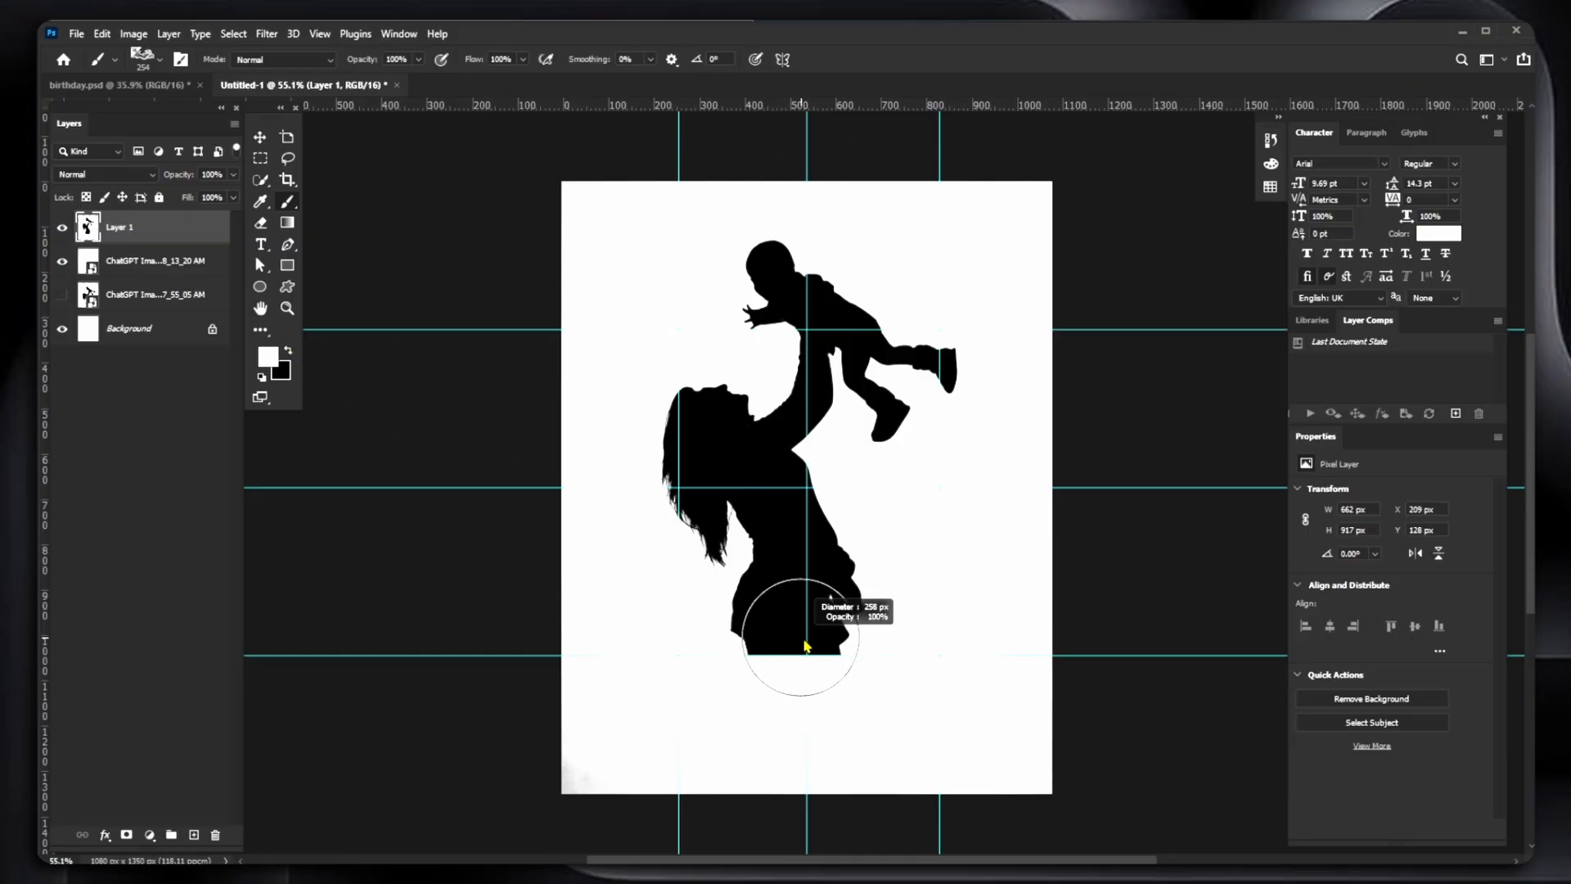
left_click(161, 62)
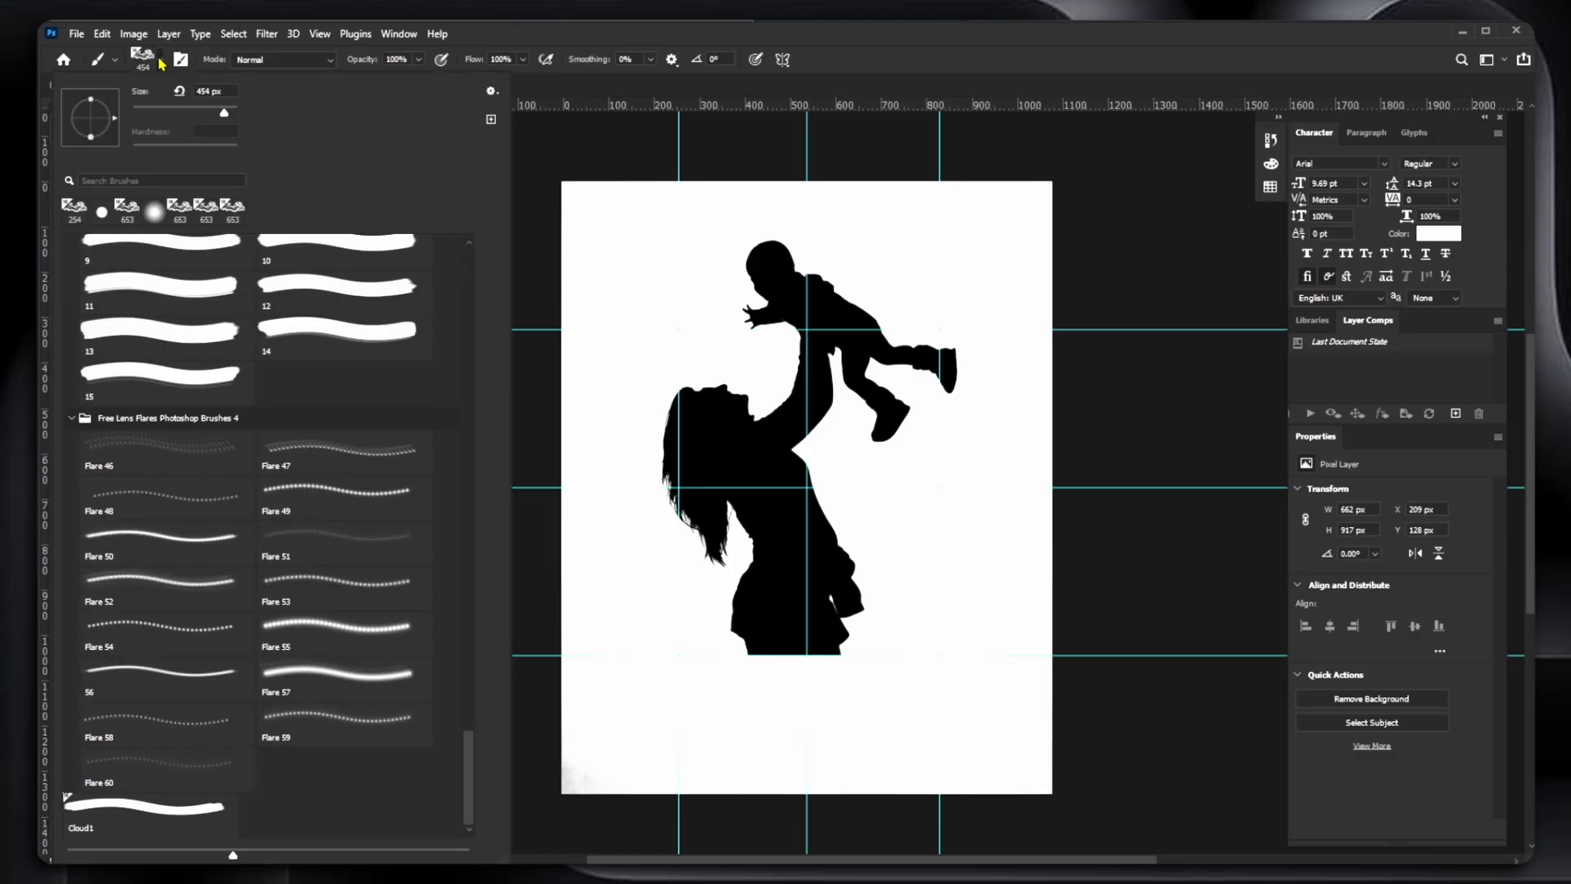
left_click_drag(114, 120, 137, 104)
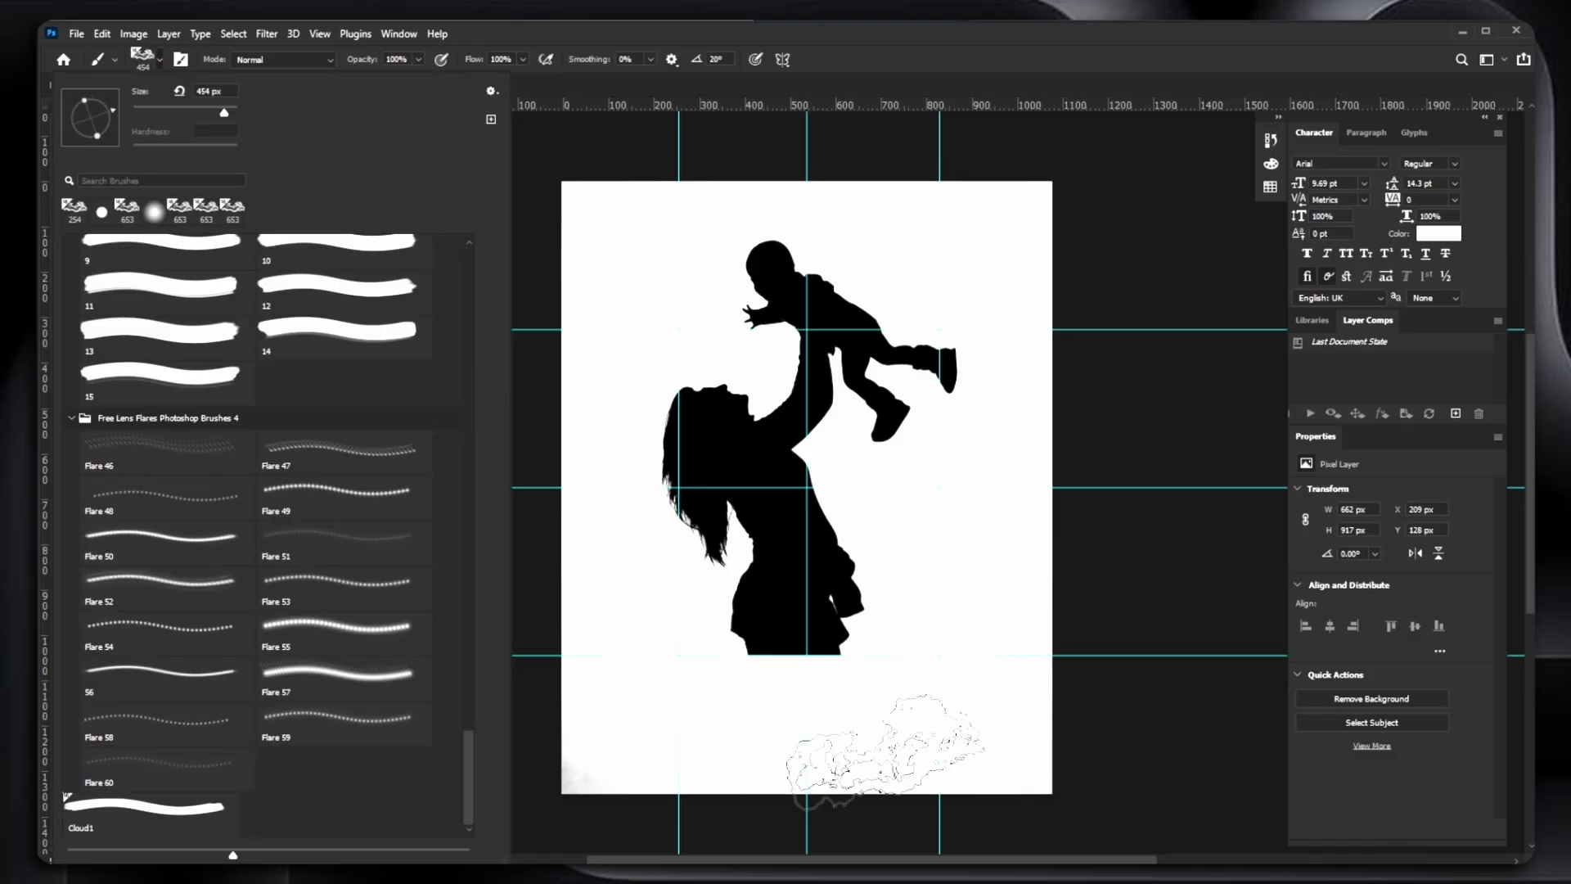
mouse_move(848, 640)
left_mouse_down()
mouse_move(805, 749)
mouse_move(850, 686)
mouse_move(913, 644)
mouse_move(952, 671)
mouse_move(922, 777)
mouse_move(987, 800)
mouse_move(892, 765)
left_mouse_up()
key("ctrl+z")
key("ctrl+z")
key("ctrl+z")
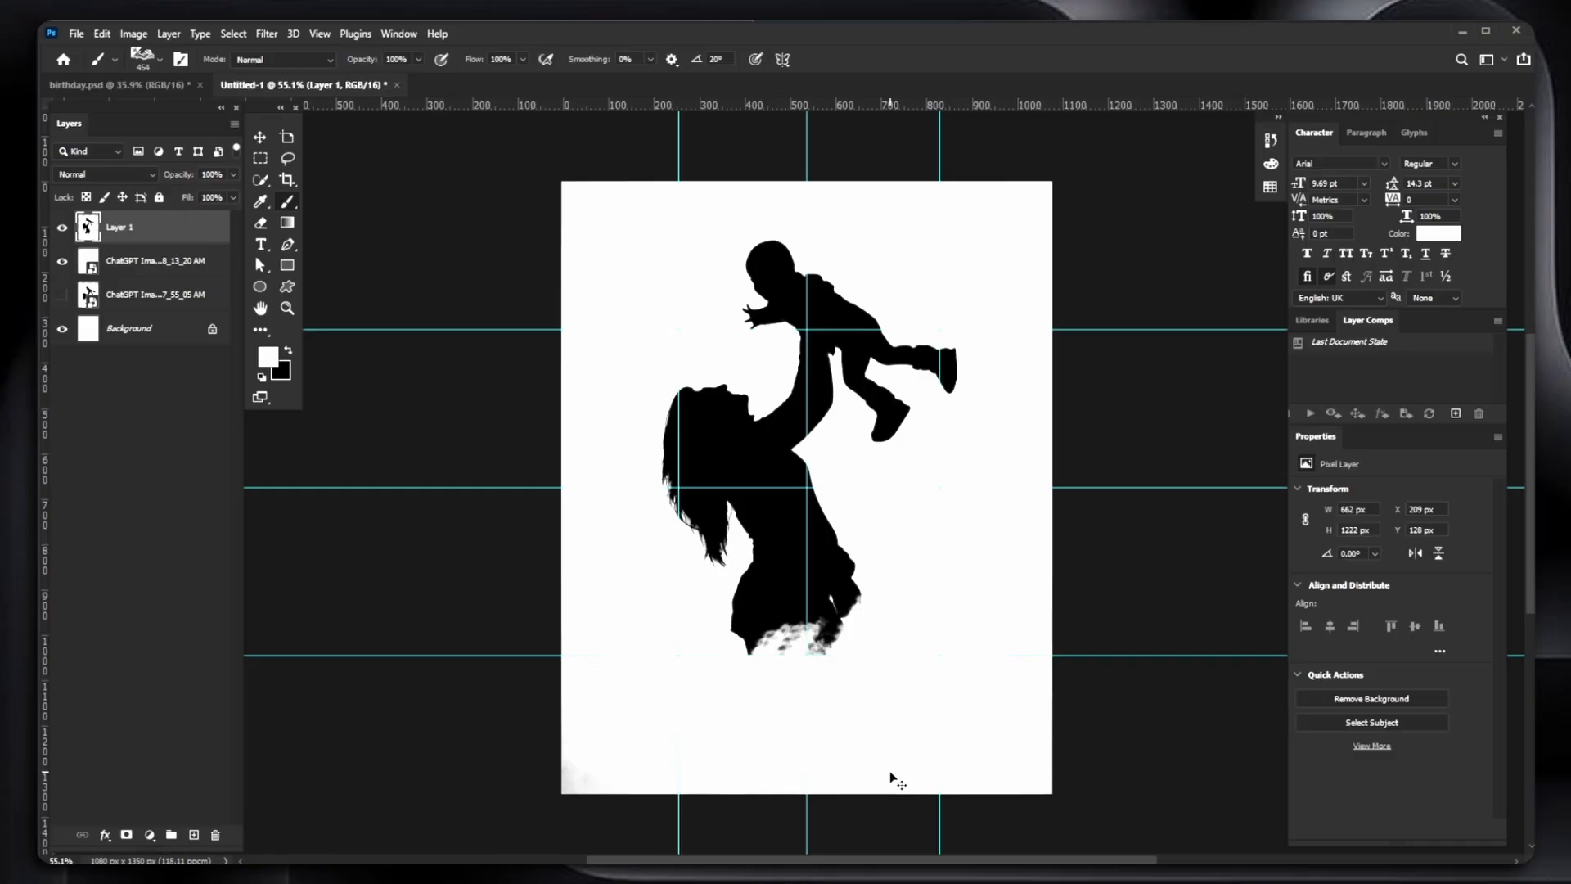
- Set the brush opacity and flow to 31% and paint white cloud texture over the silhouette's base to fade it out
left_click_drag(362, 61, 340, 64)
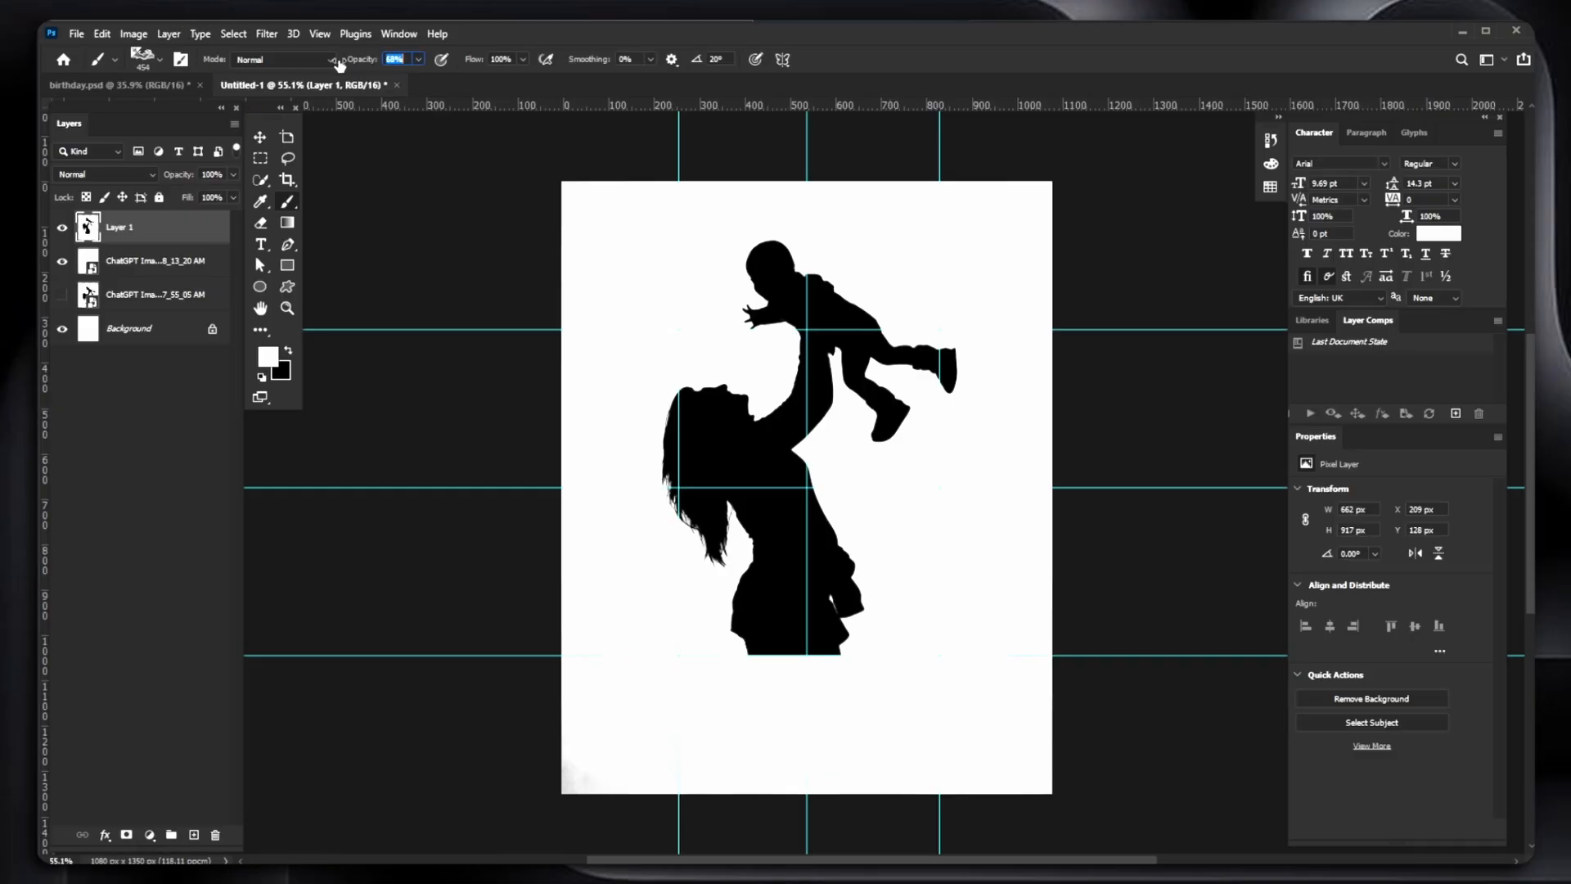
left_click_drag(475, 66, 417, 74)
left_click(864, 678)
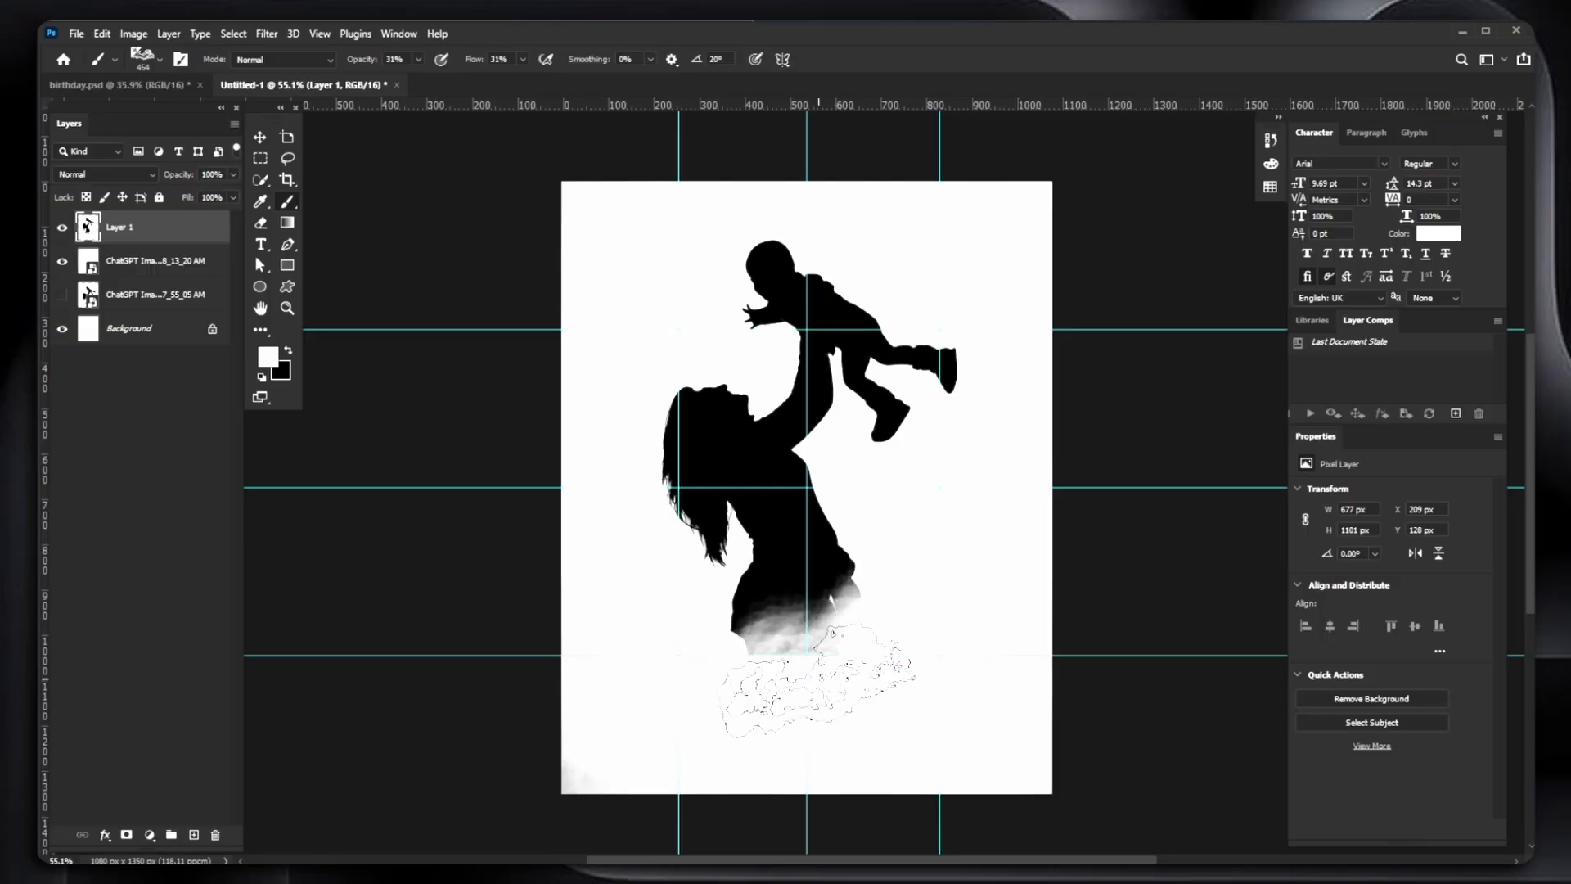
mouse_move(787, 684)
left_mouse_down()
mouse_move(738, 700)
mouse_move(807, 674)
left_mouse_up()
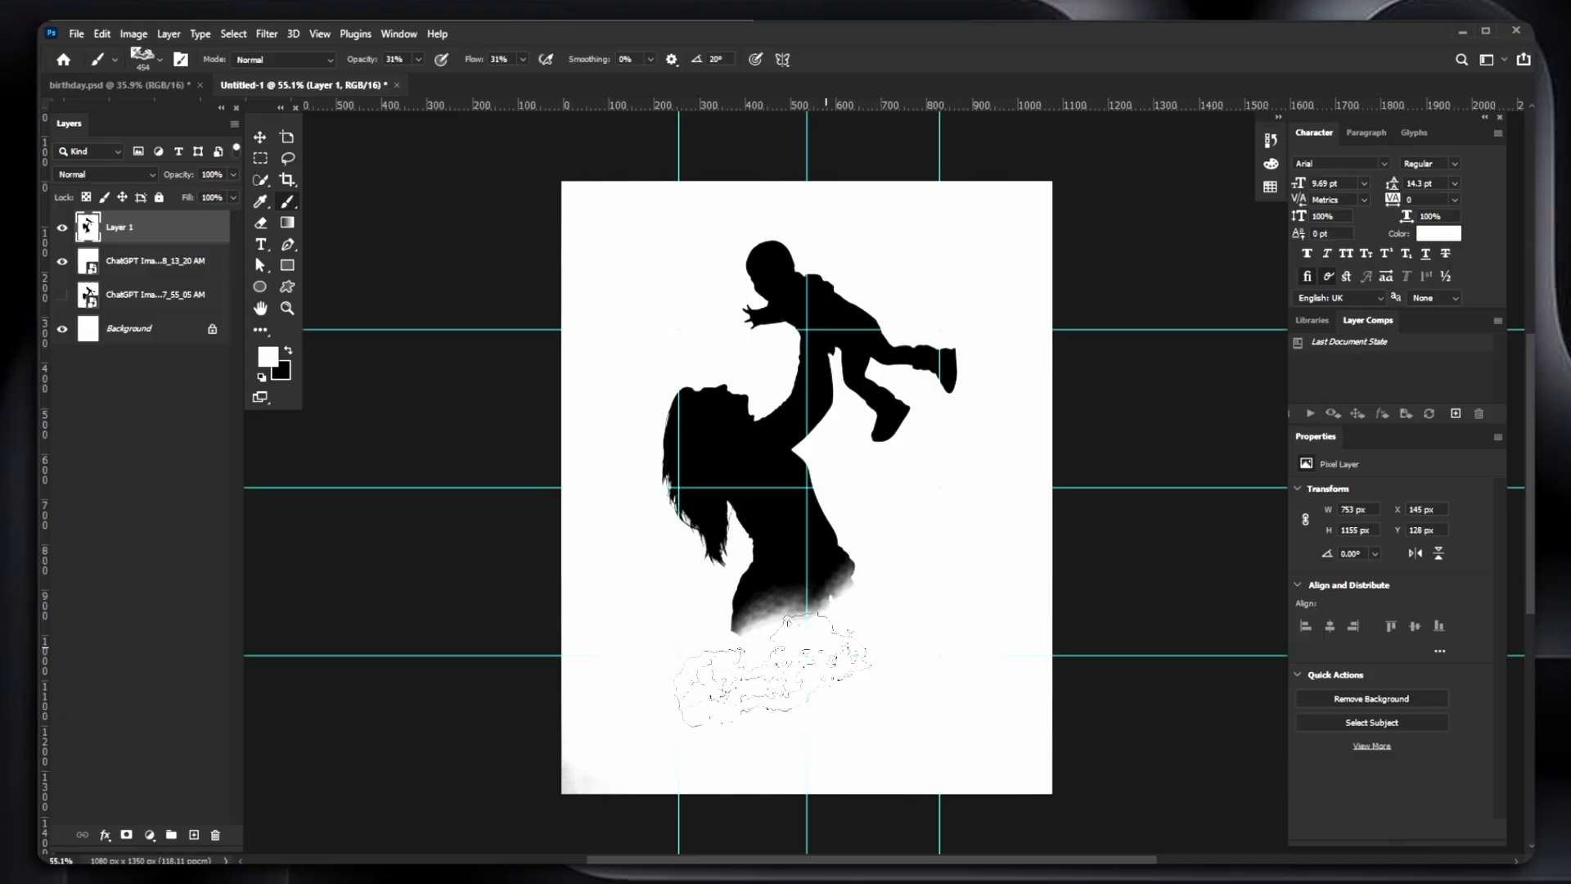
mouse_move(798, 659)
left_mouse_down()
mouse_move(768, 674)
mouse_move(661, 650)
left_mouse_up()
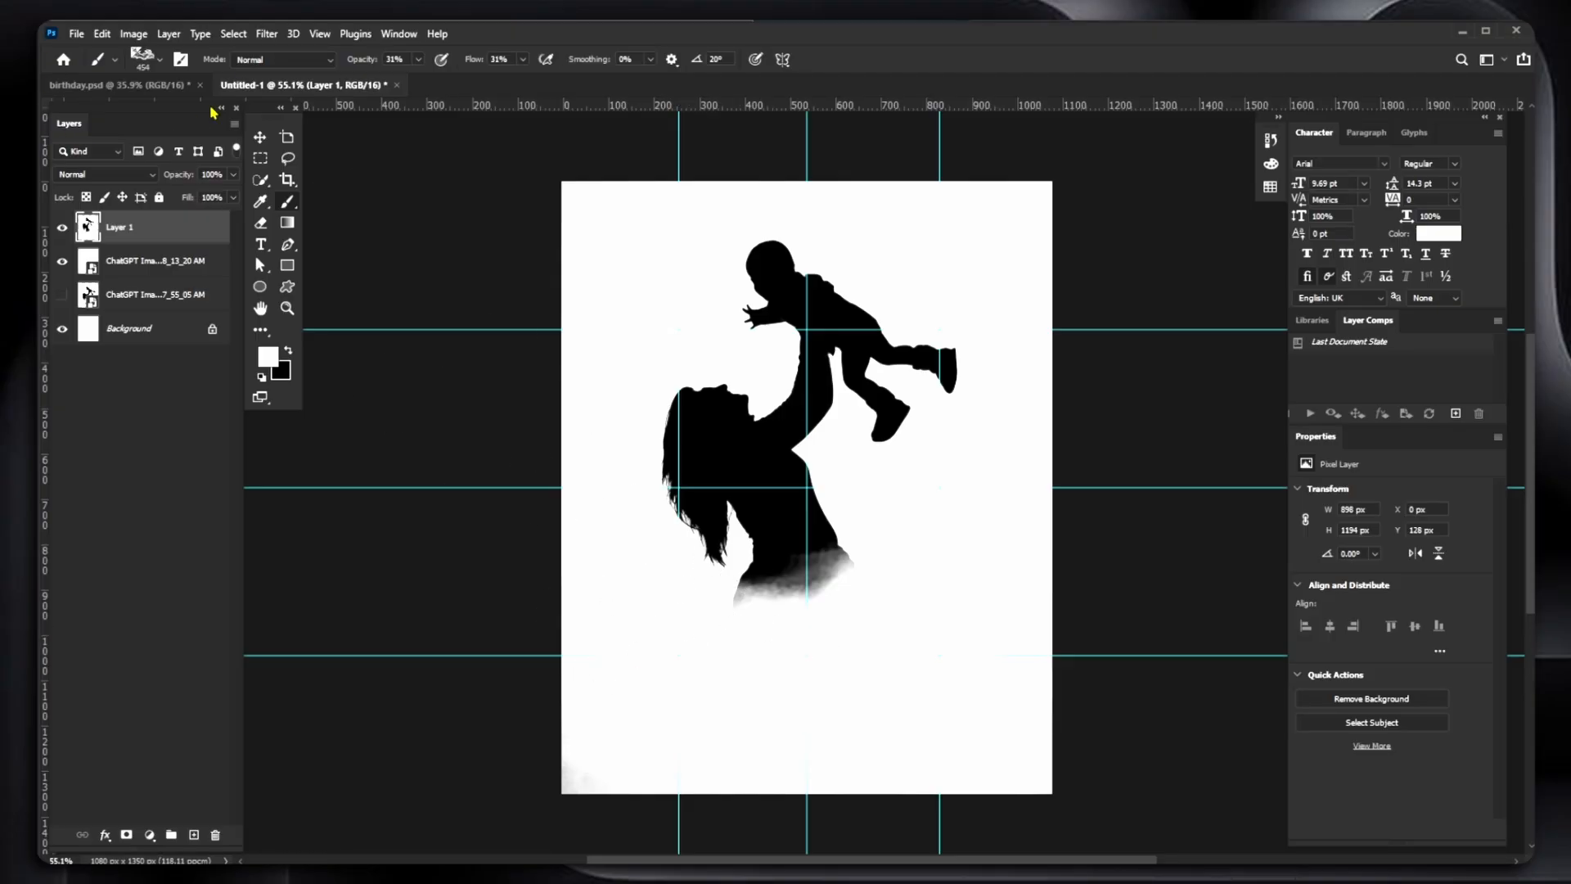
- Rotate the cloud brush to -36° and paint more white along the silhouette's base to soften the faded edge
left_click(159, 62)
left_click_drag(113, 117, 110, 132)
left_click(751, 662)
mouse_move(754, 648)
left_mouse_down()
mouse_move(736, 666)
mouse_move(758, 684)
mouse_move(708, 656)
mouse_move(824, 701)
mouse_move(720, 696)
mouse_move(806, 769)
mouse_move(898, 649)
mouse_move(970, 659)
mouse_move(962, 605)
mouse_move(941, 671)
mouse_move(874, 653)
left_mouse_up()
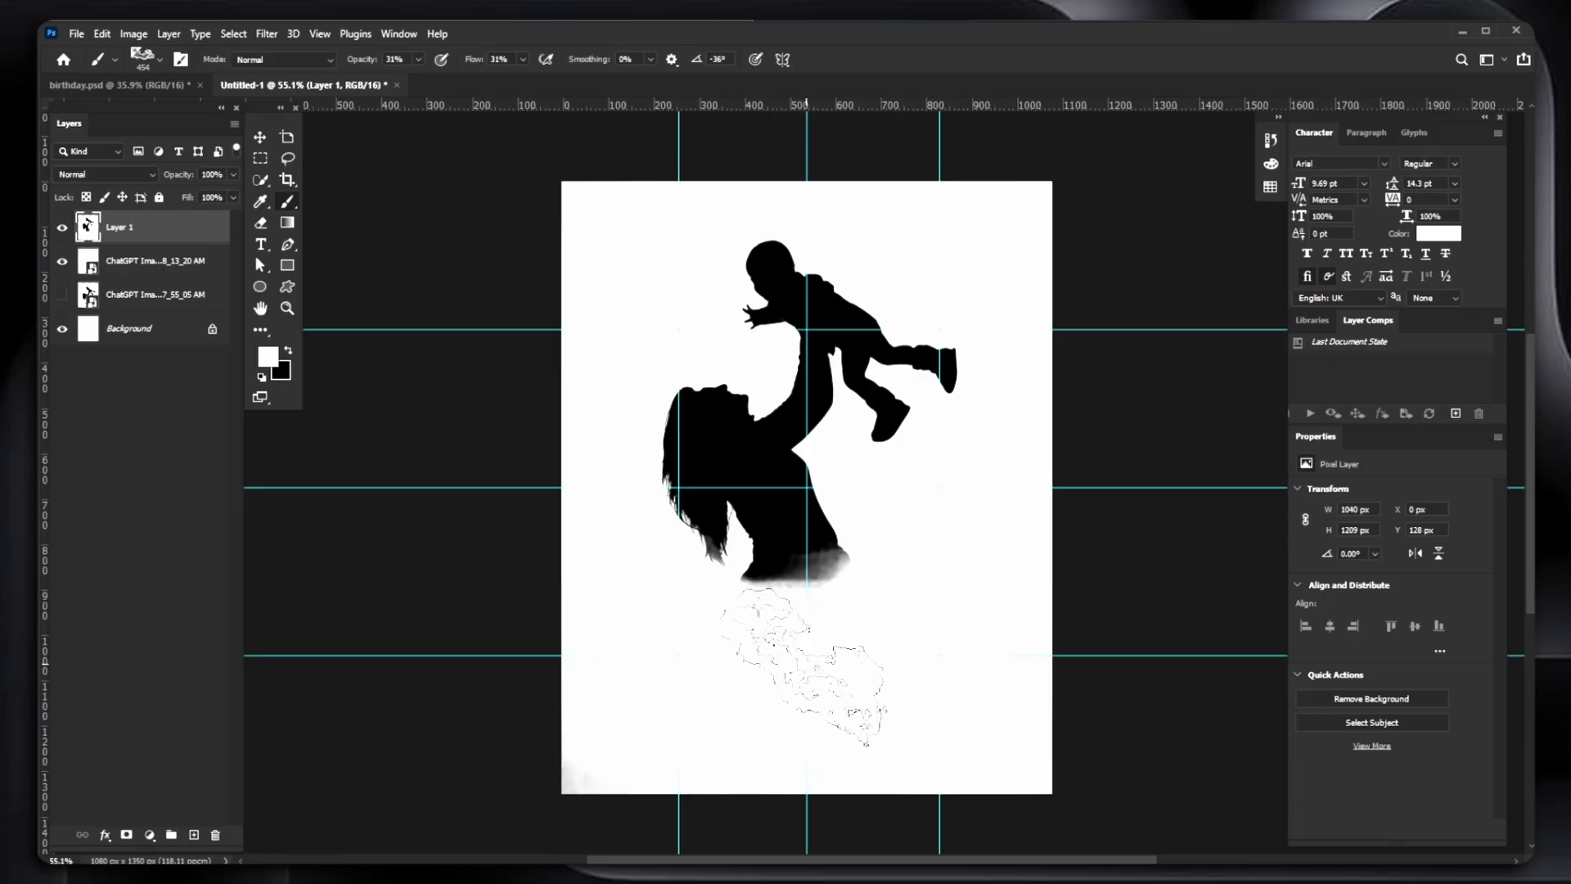
key("v")
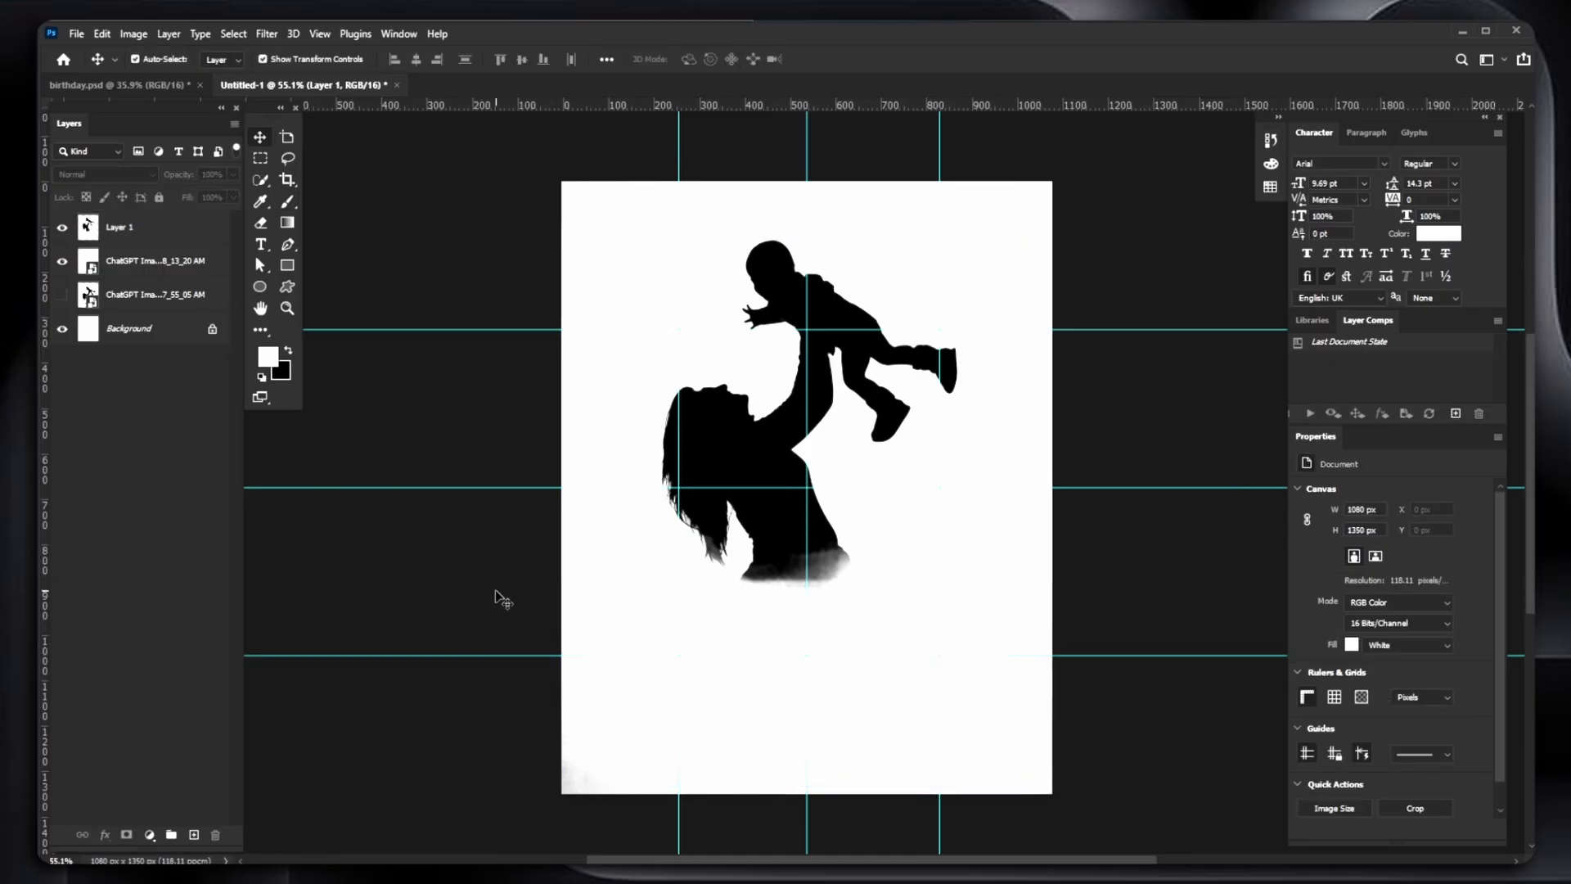
- Add the text "MOTHER'S" below the silhouette and colour it pure red
key("t")
left_click(708, 646)
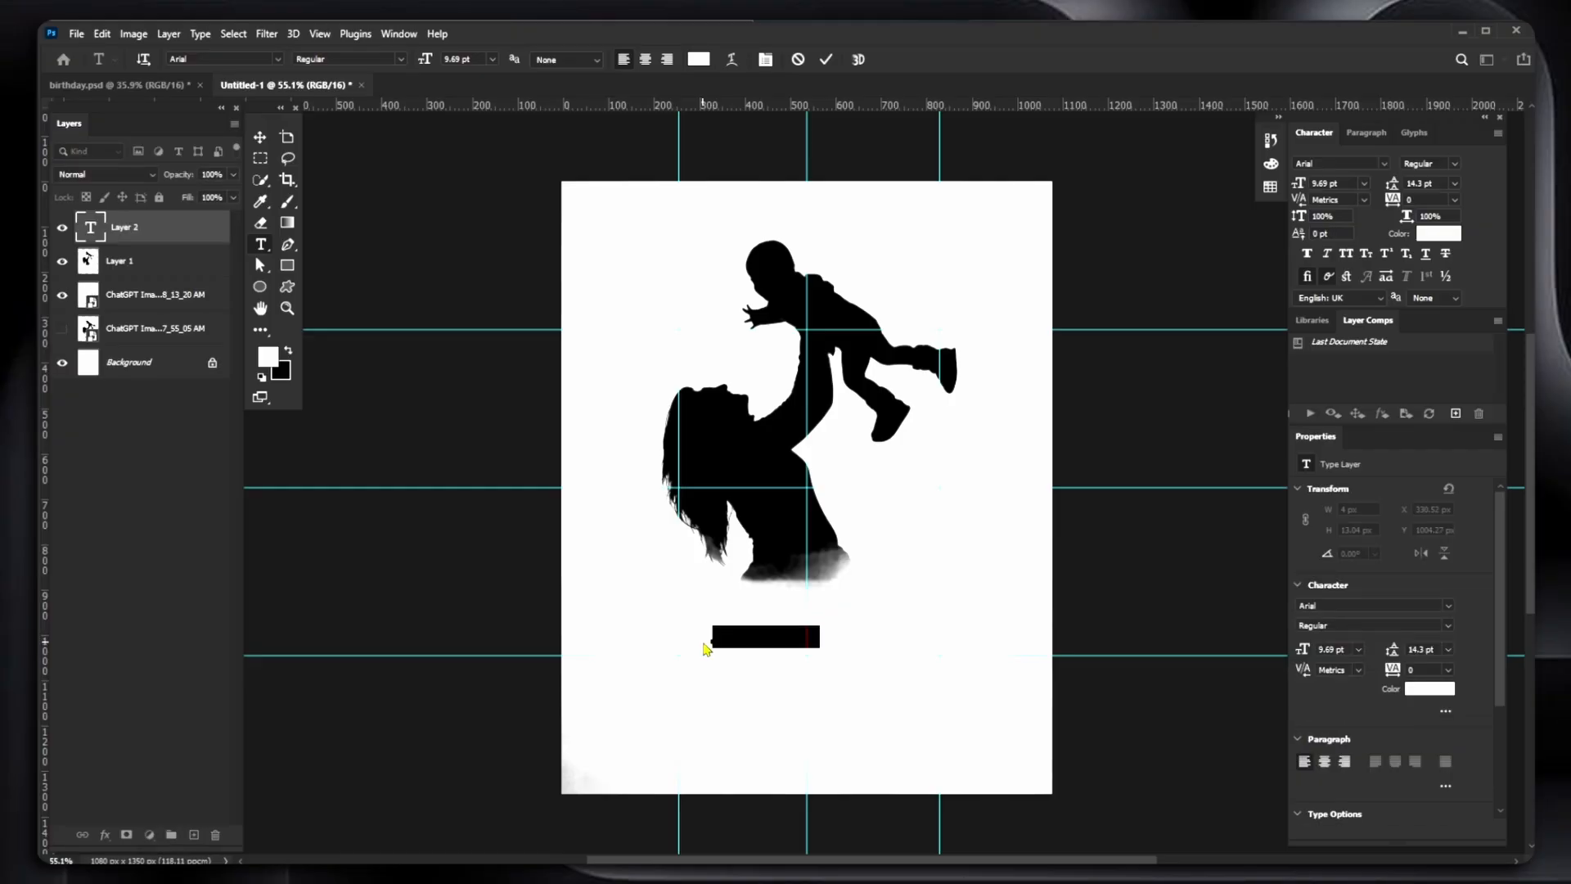
key("BackSpace")
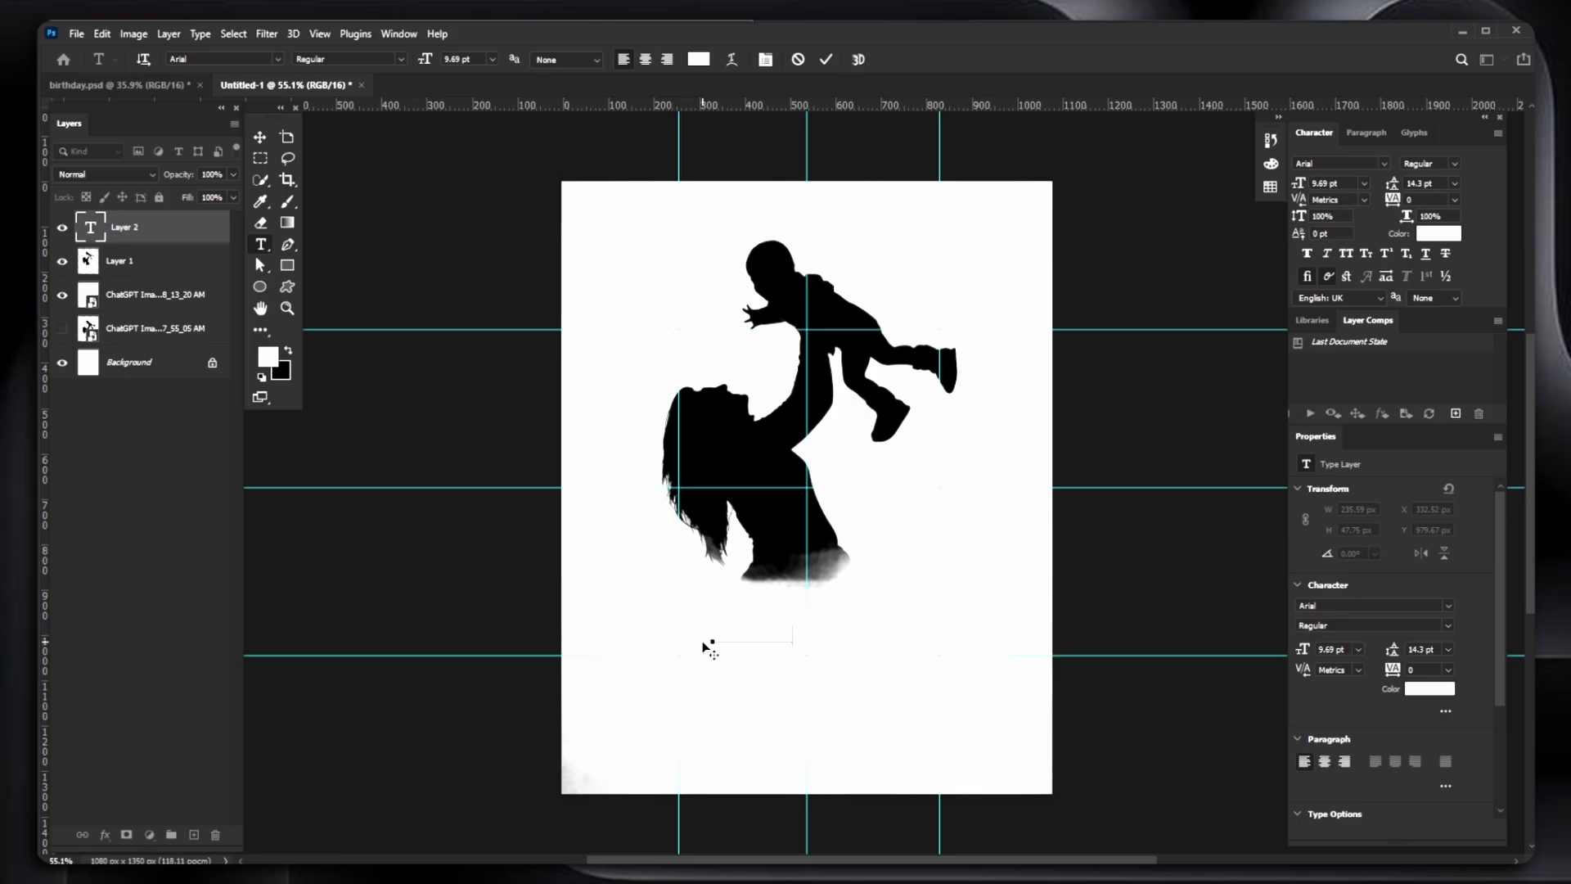
left_click(825, 58)
left_click(1429, 688)
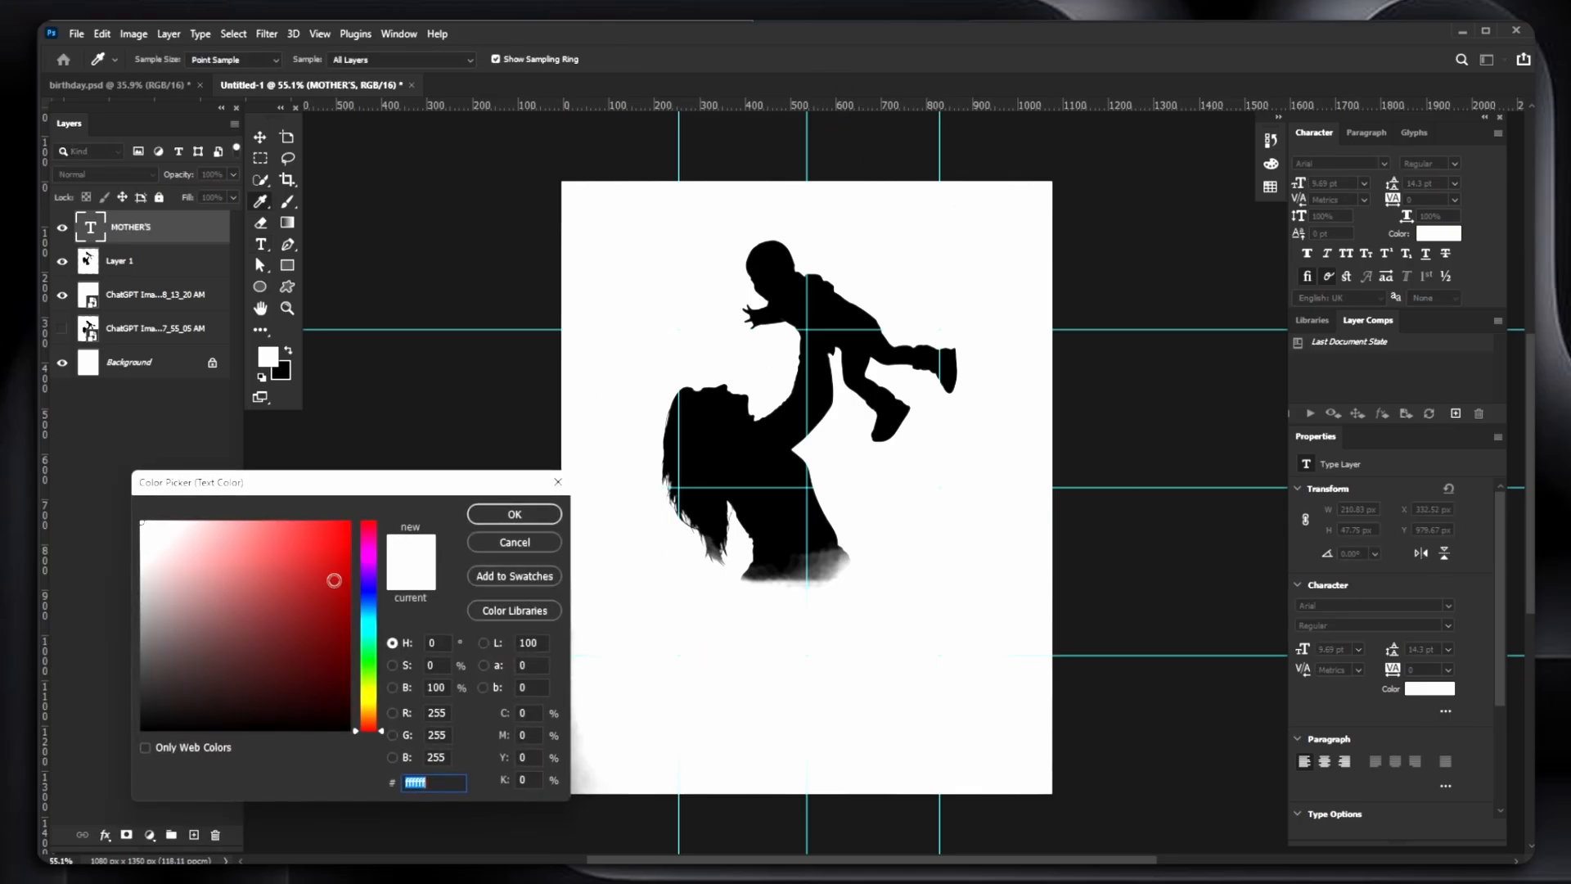
left_click(349, 523)
left_click(514, 514)
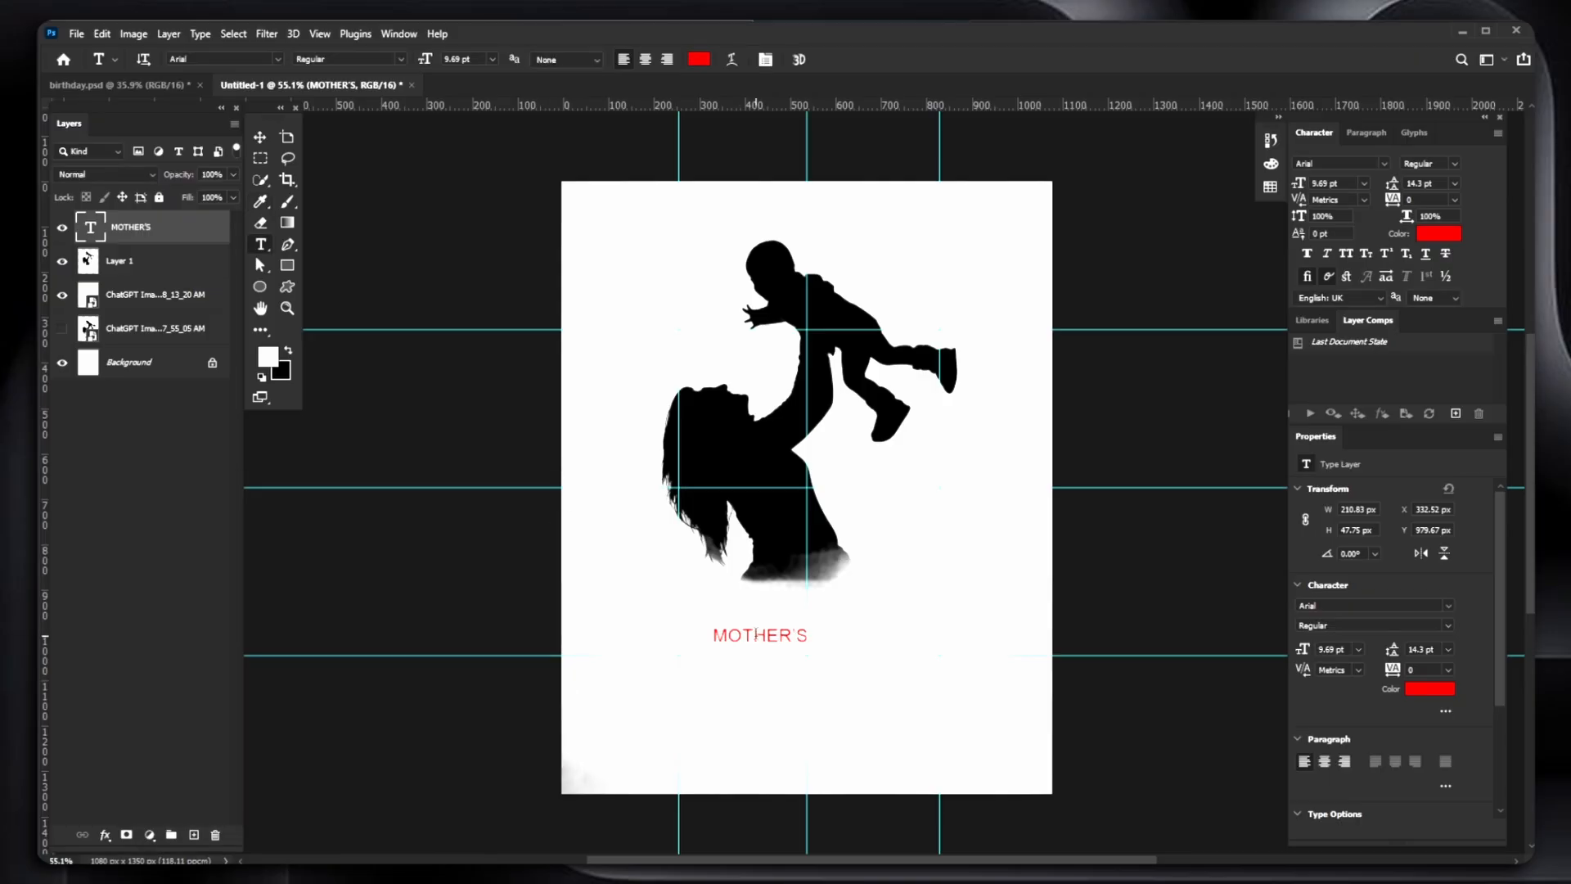
- Centre the MOTHER'S text just below the silhouette and scale it up to about 193%
key("v")
left_click_drag(772, 636, 825, 604)
scroll(821, 599, "up", 5)
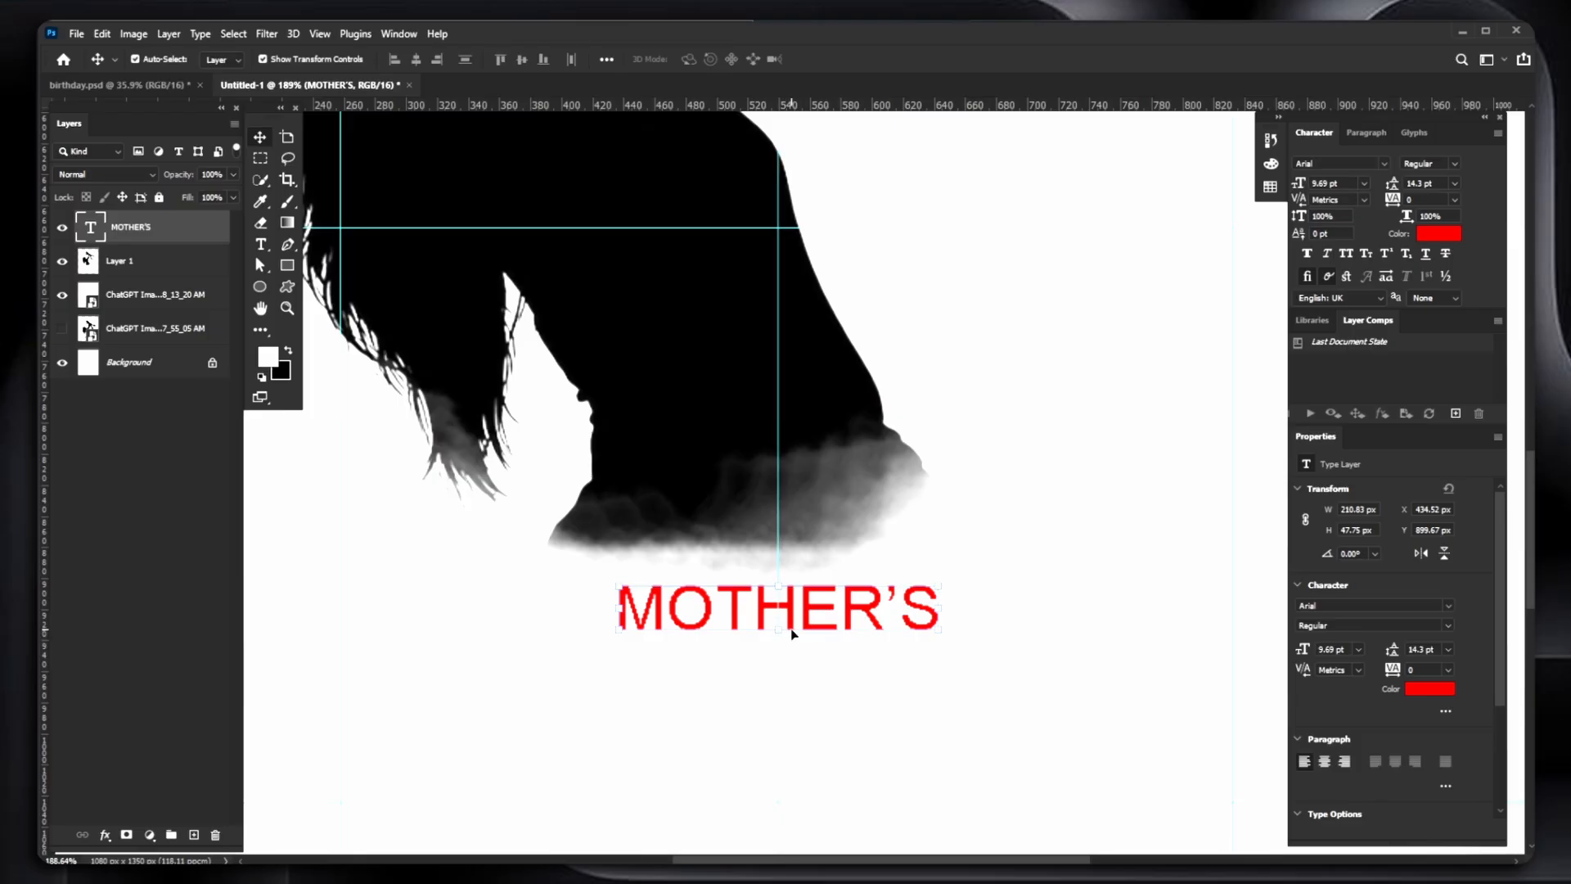
left_click_drag(783, 632, 793, 737)
scroll(814, 640, "down", 3)
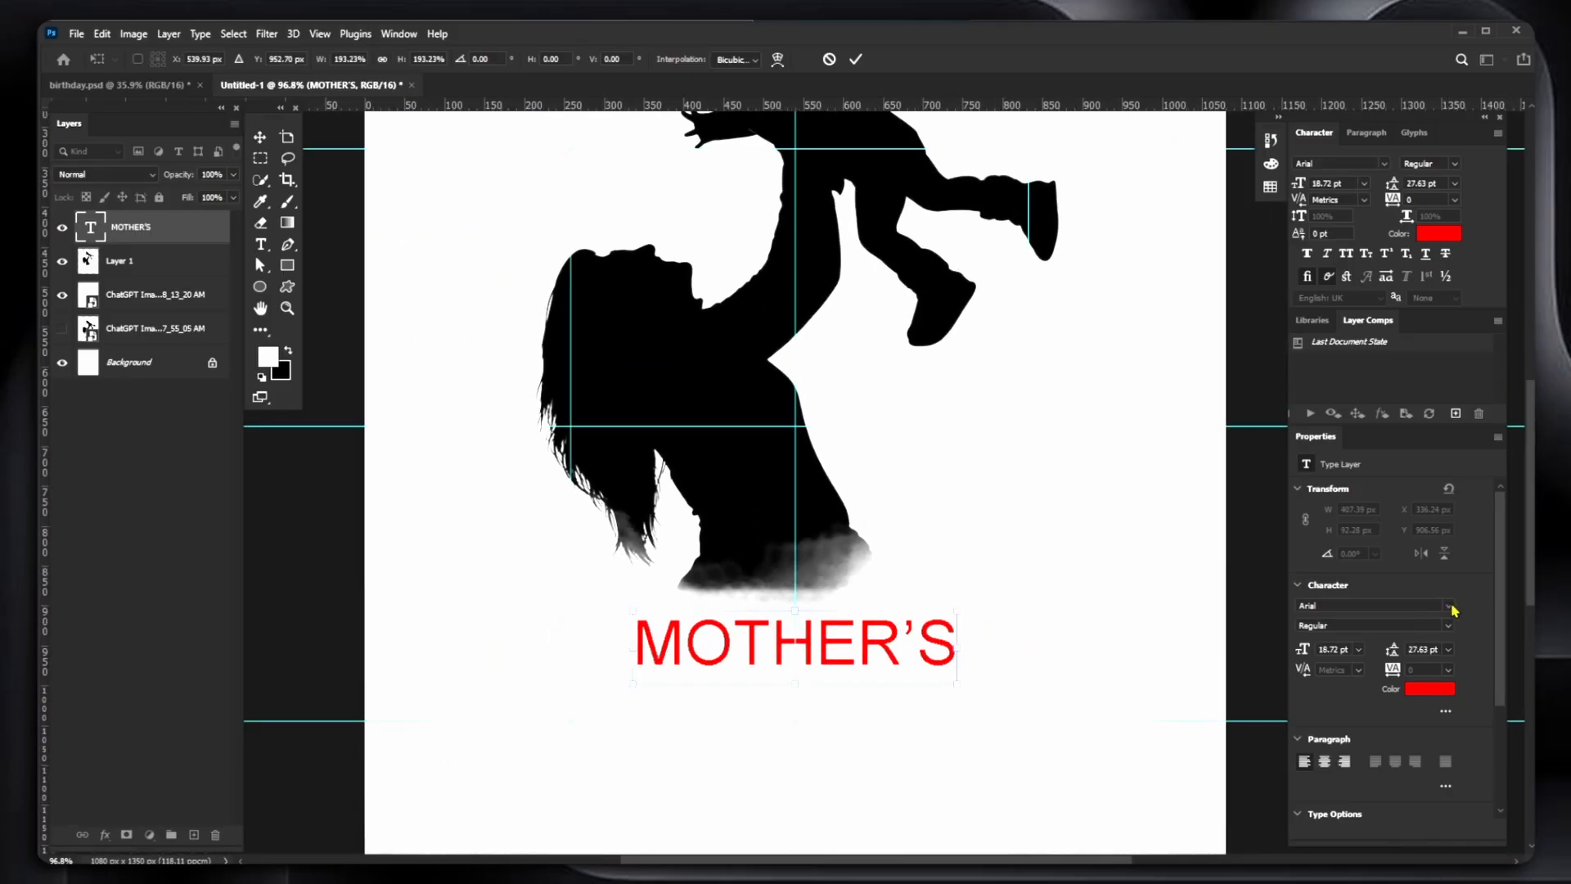
left_click(855, 59)
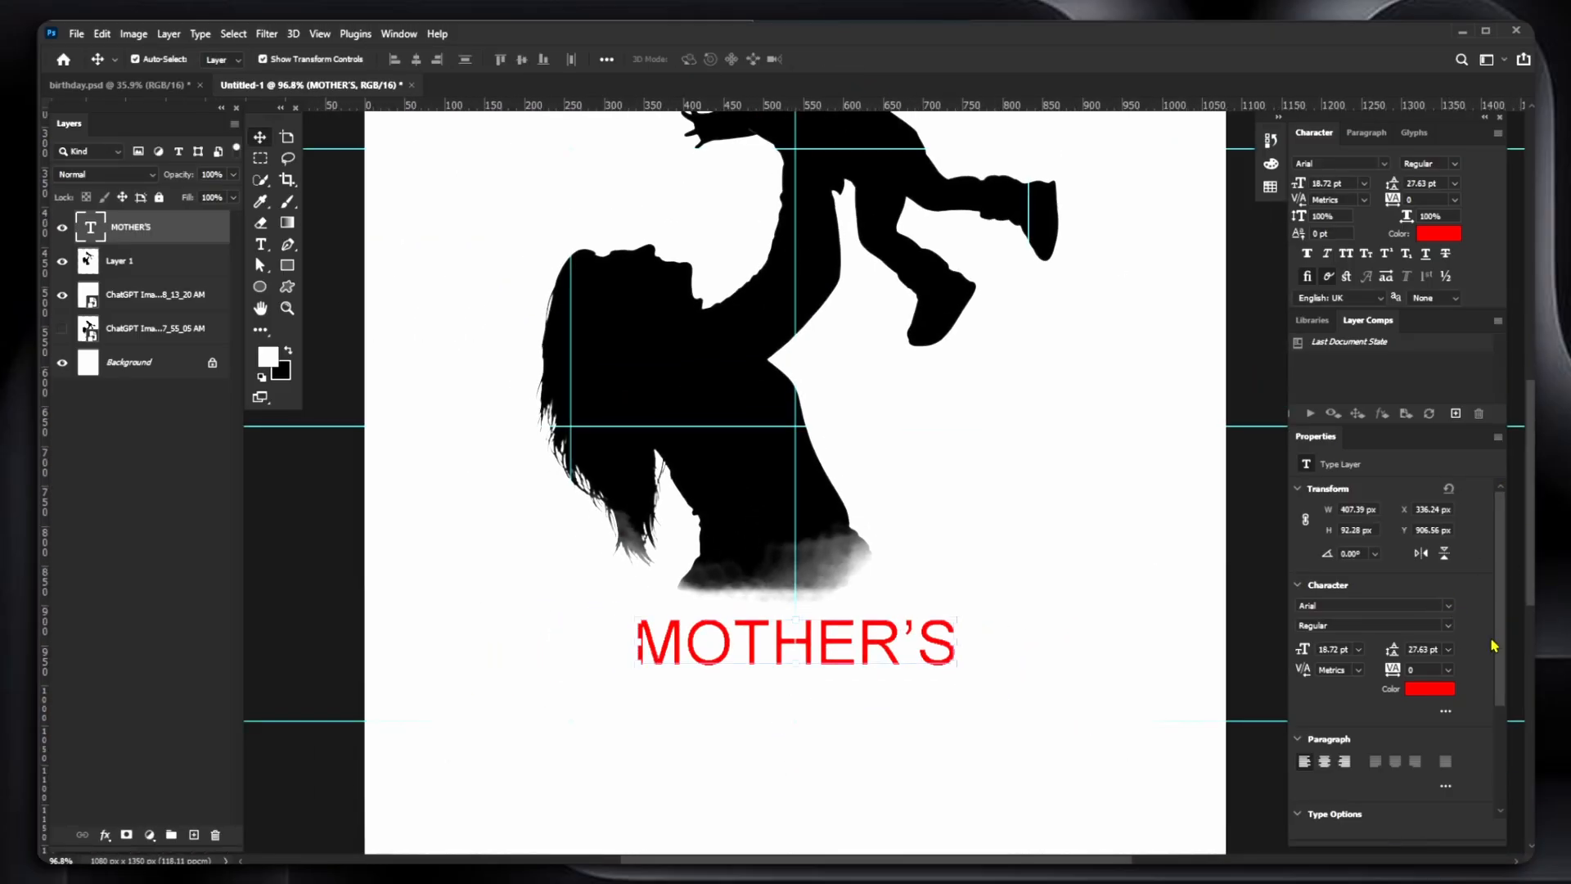
- Set the MOTHER'S text to the Black font style and re-centre it under the silhouette
left_click(1447, 625)
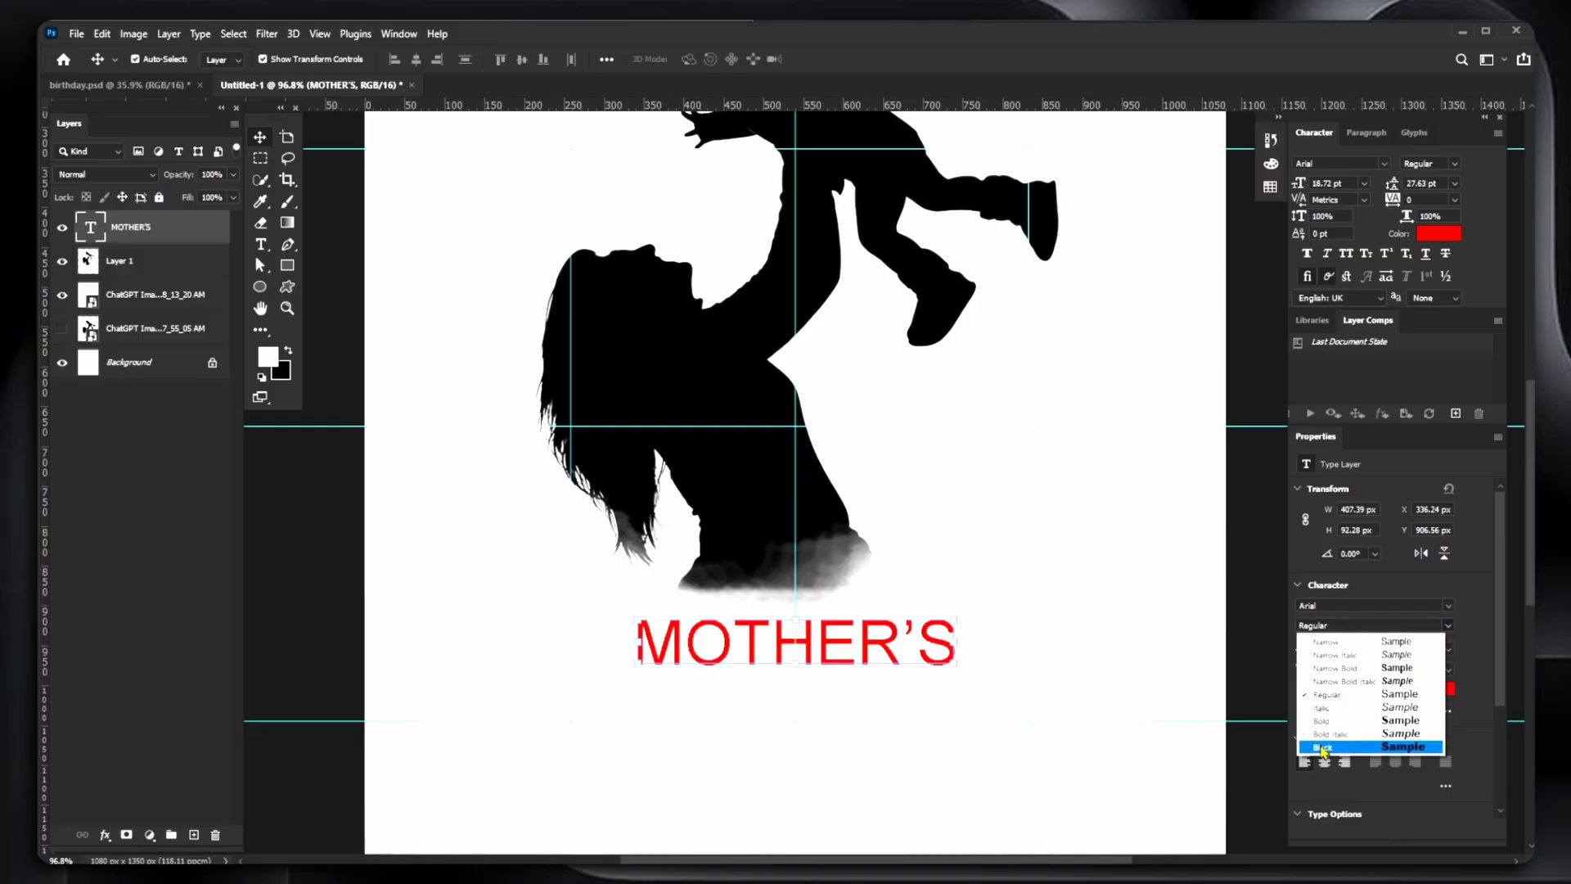
left_click(1375, 747)
mouse_move(888, 637)
left_mouse_down()
mouse_move(854, 629)
mouse_move(870, 631)
left_mouse_up()
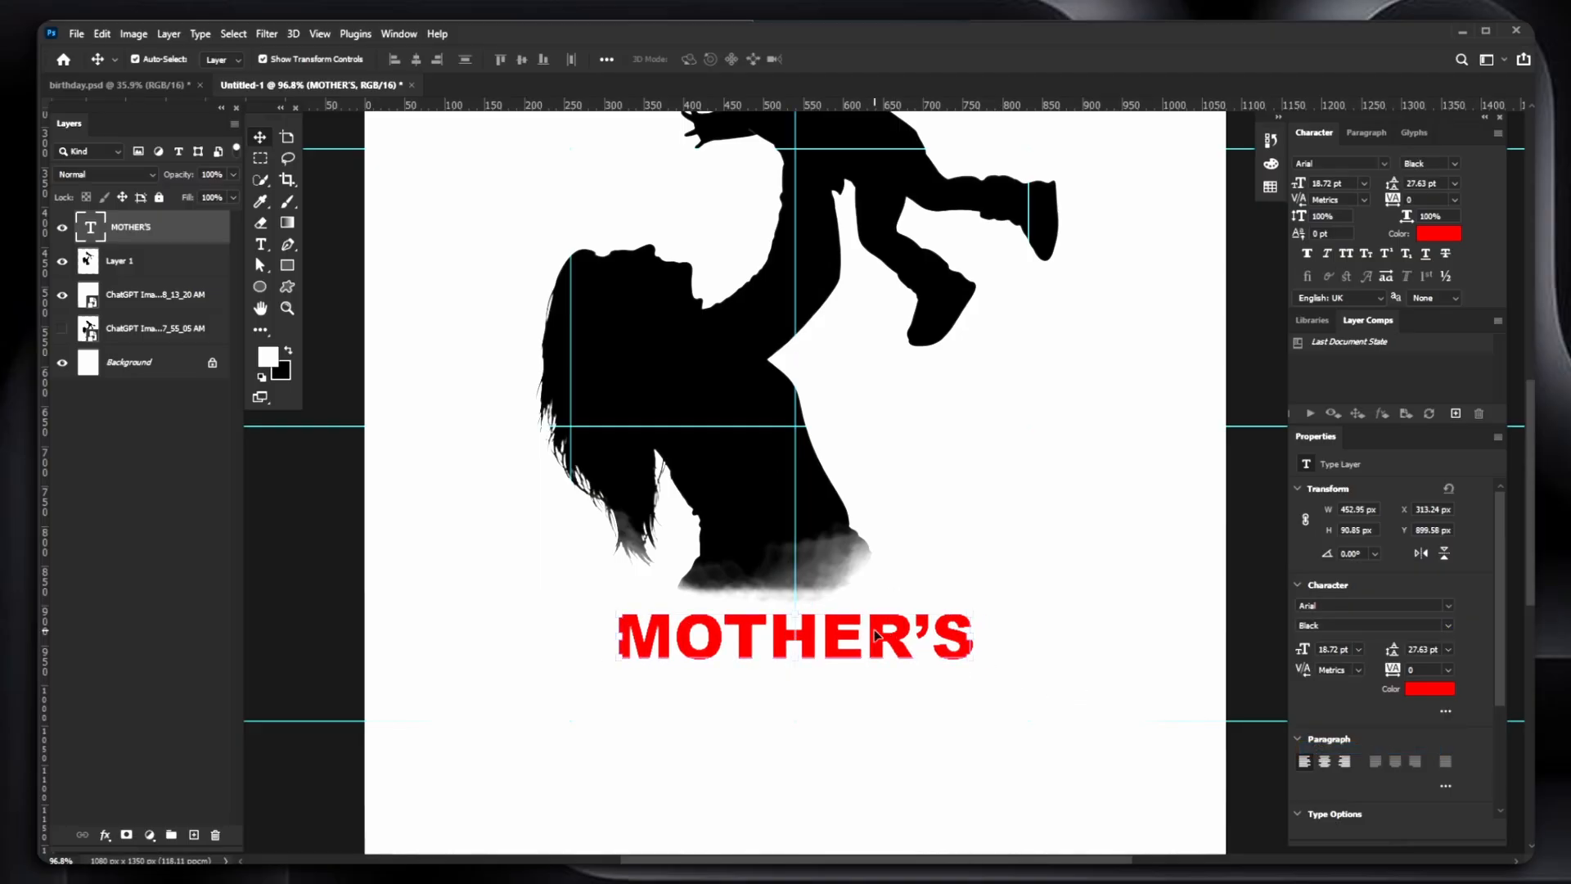
scroll(869, 631, "down", 3)
scroll(841, 628, "up", 4)
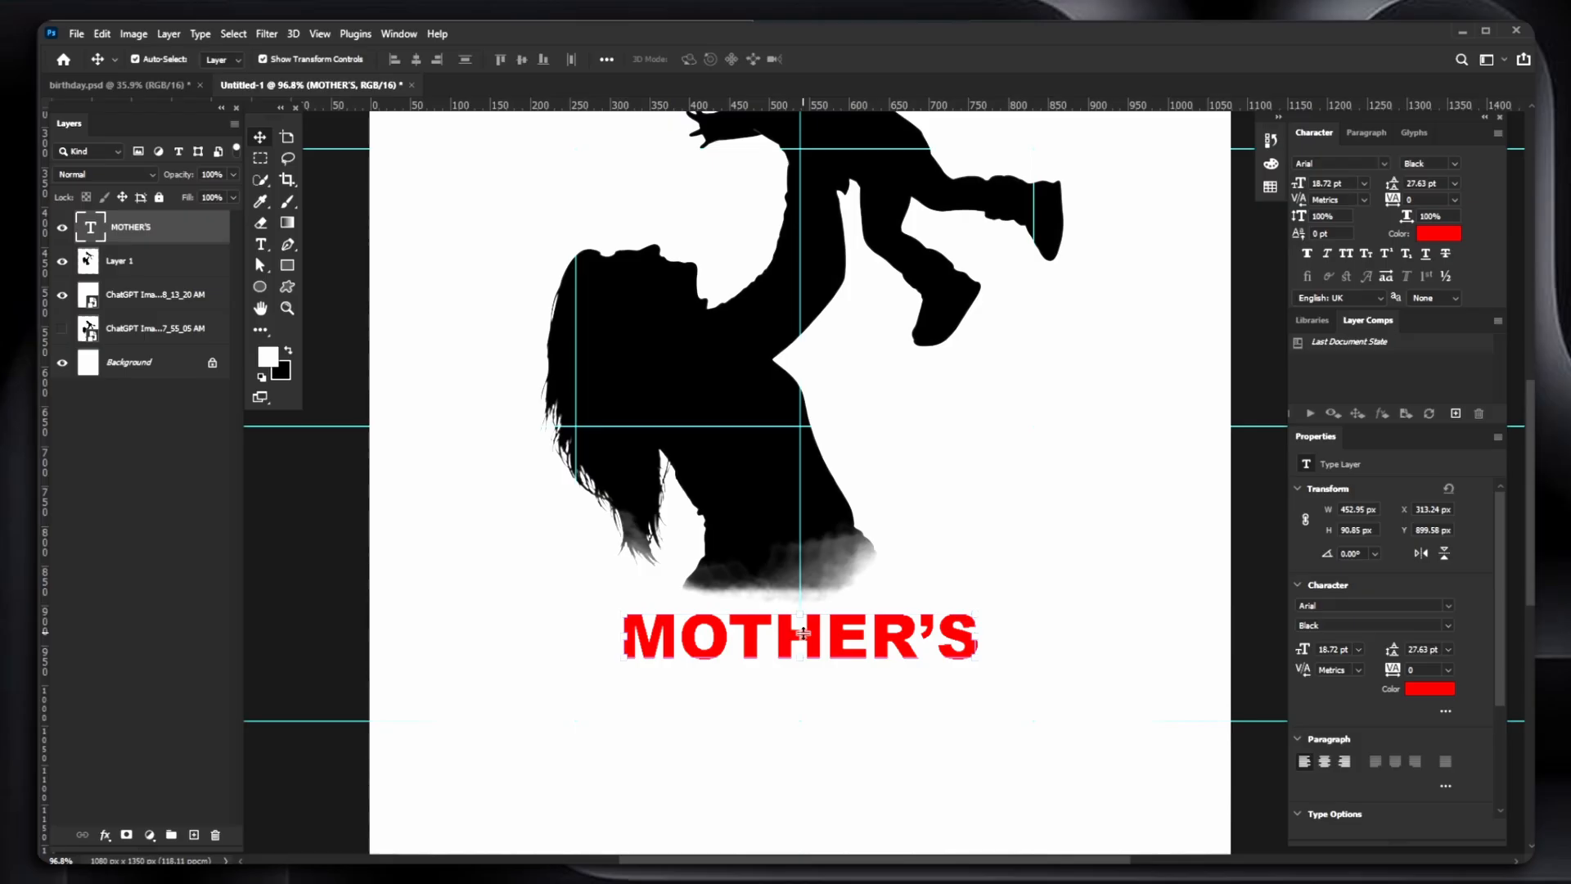
scroll(814, 665, "down", 2)
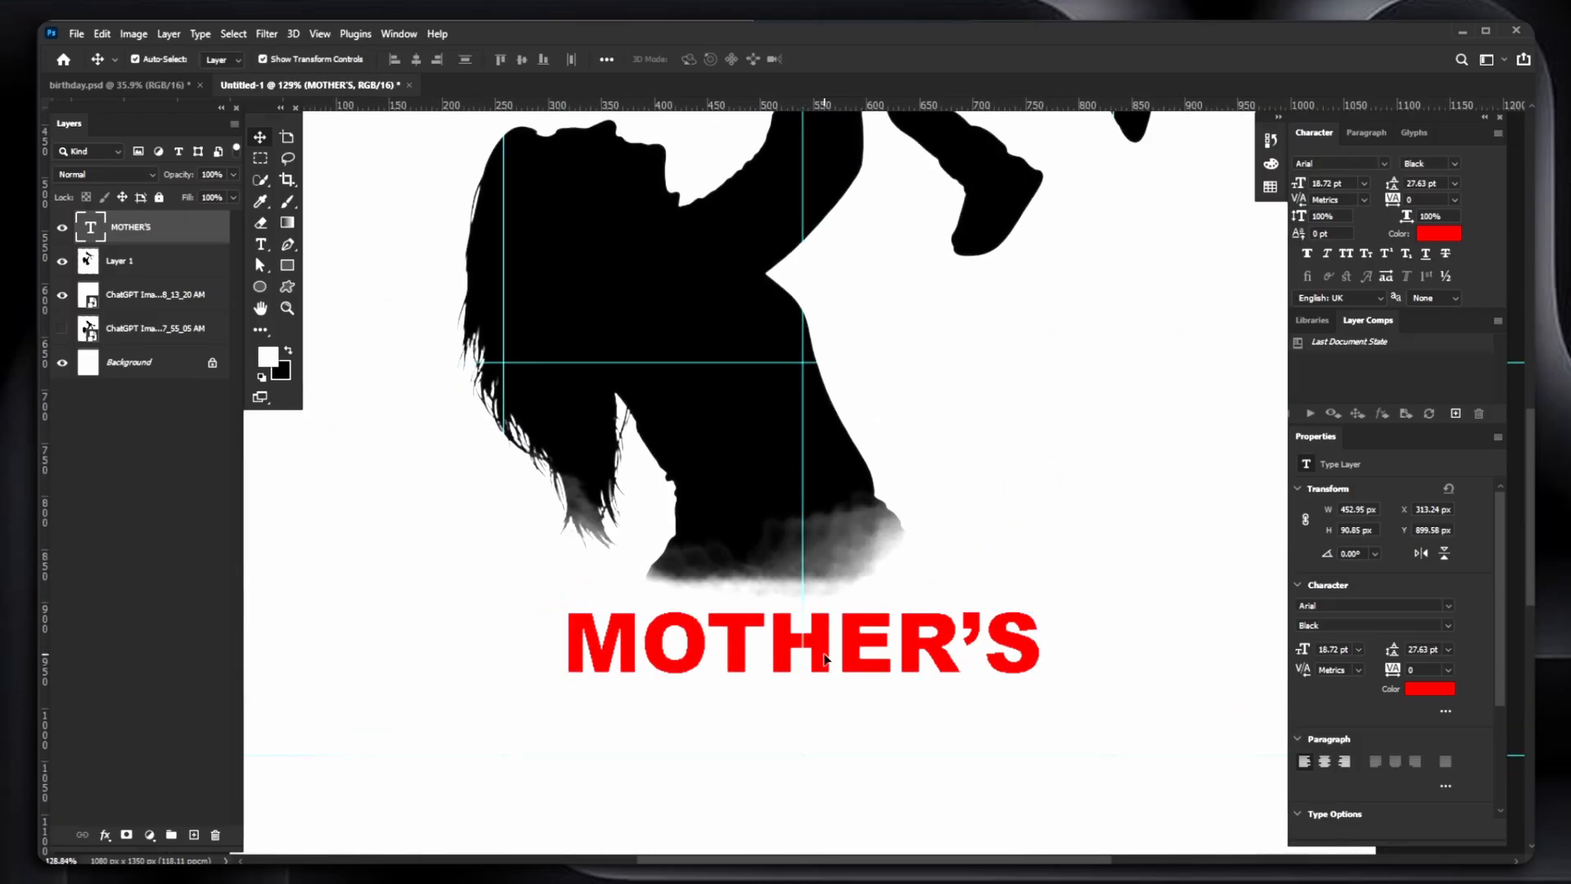
- Duplicate the MOTHER'S text just above the original and change the copy's wording to "Happy"
left_click_drag(822, 658, 826, 619)
double_click(863, 612)
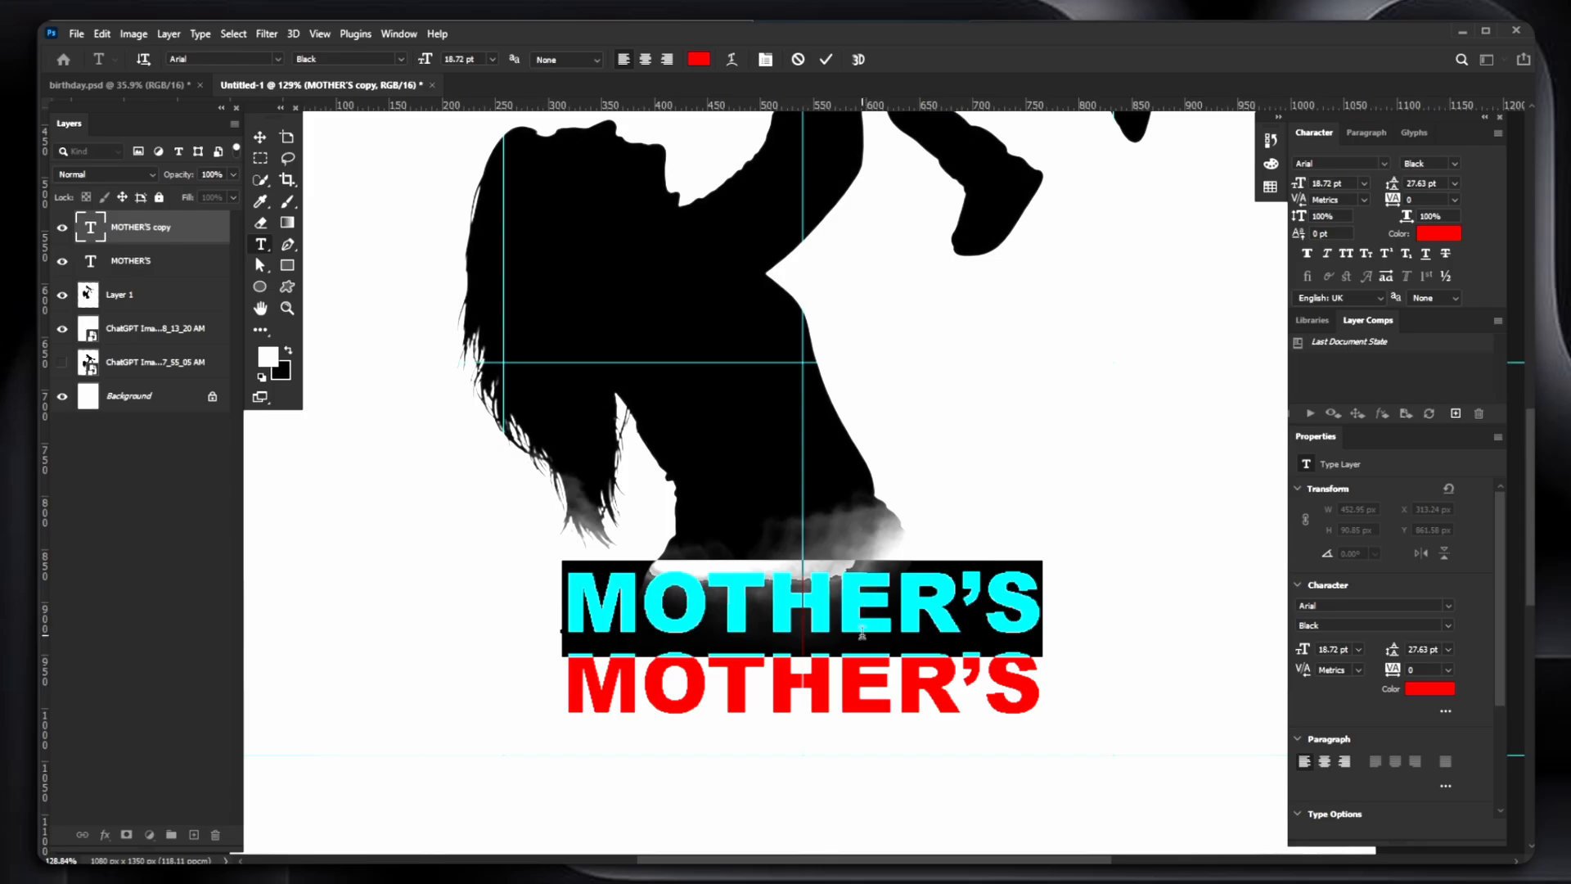
type("Happy")
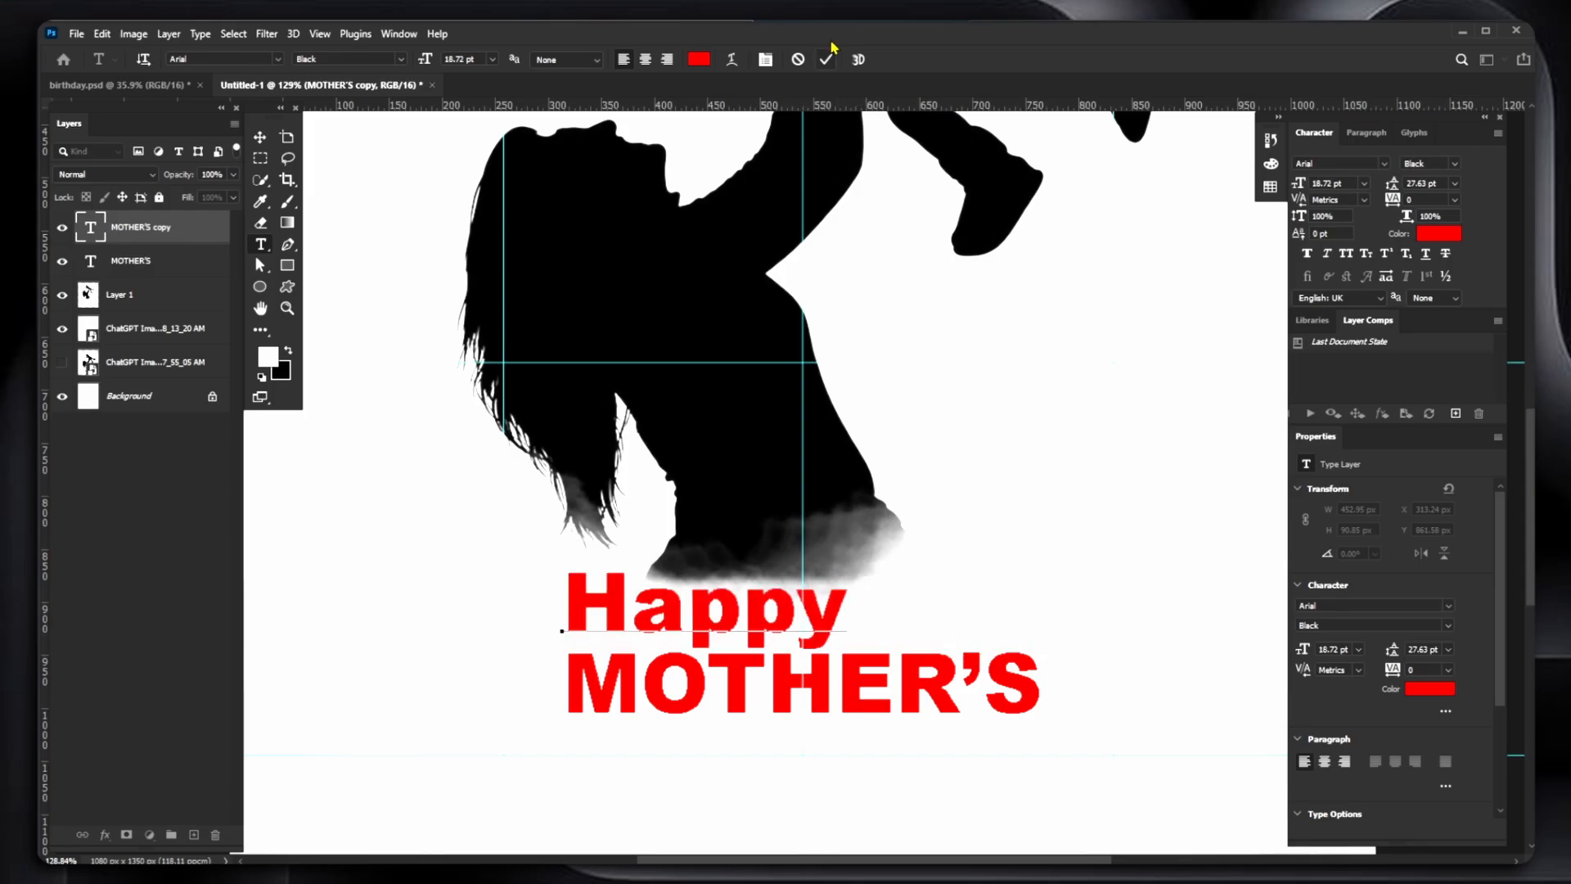
left_click(826, 59)
key("v")
- Set "Happy" in Aston Script Bold and shift it toward the start of MOTHER'S
left_click(1449, 605)
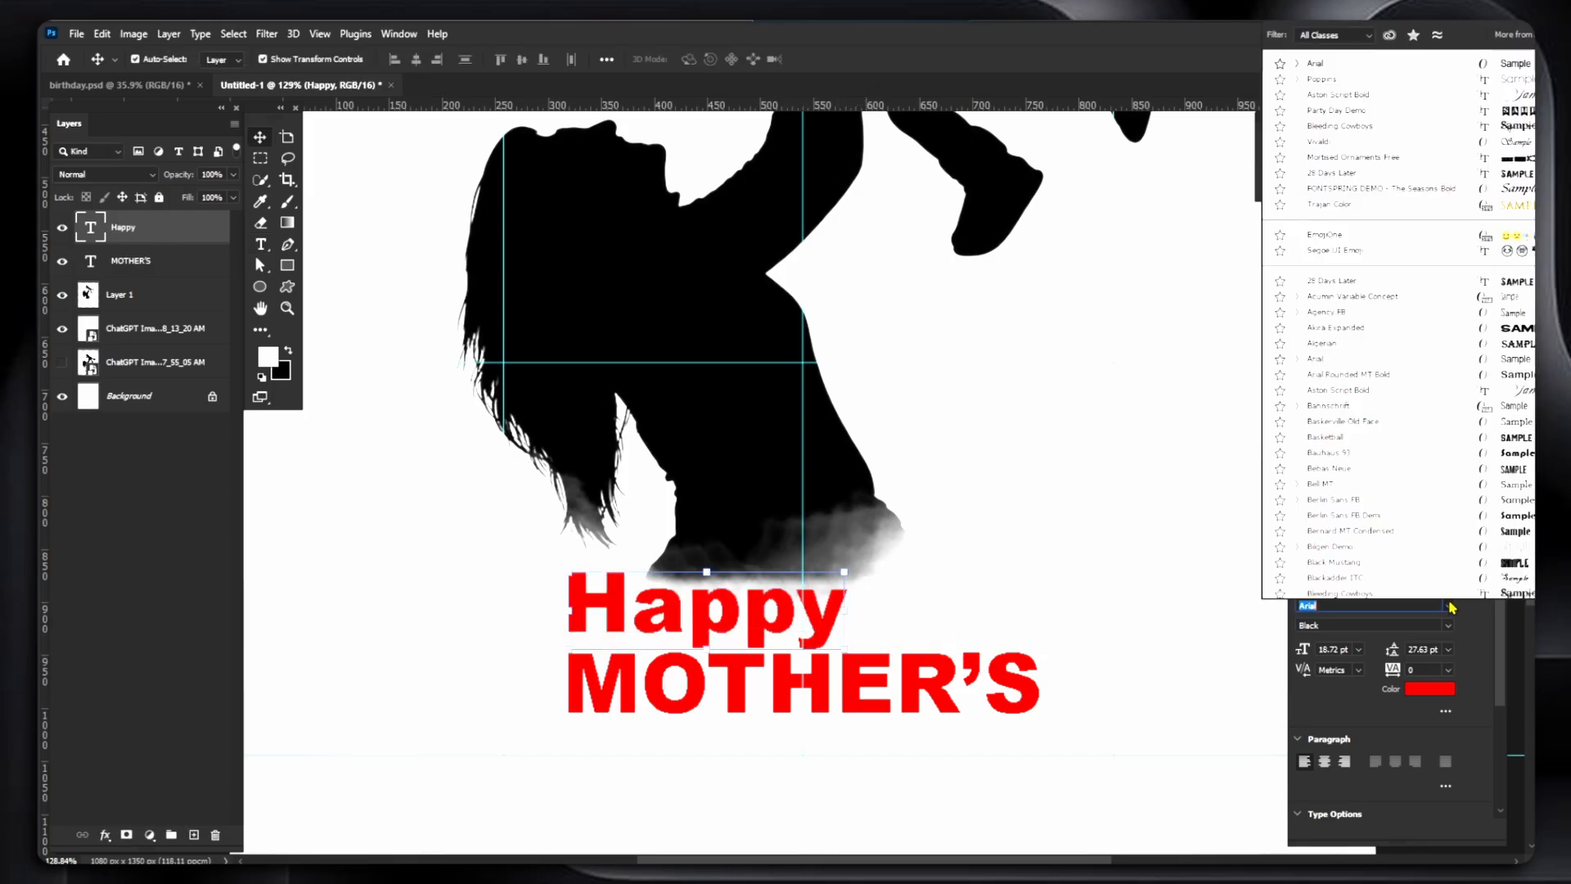
left_click(1338, 91)
left_click_drag(748, 630, 662, 619)
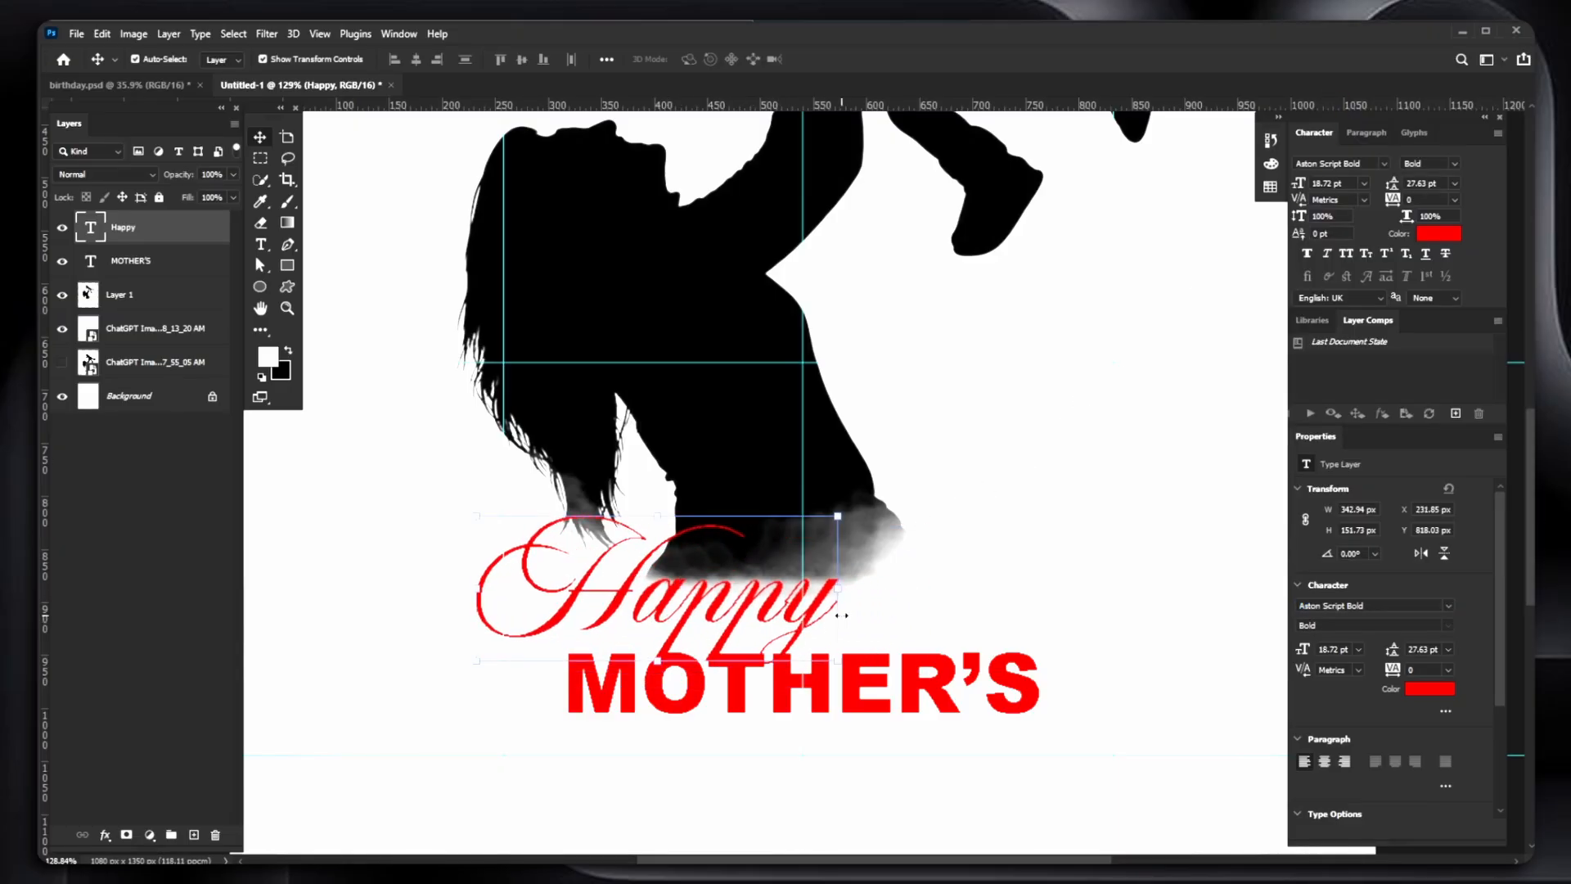
- Scale "Happy" down to about 44.8% and place it above the start of MOTHER'S, clear of the silhouette
left_click(838, 585)
left_click_drag(784, 591, 725, 625)
left_click_drag(656, 622, 582, 619)
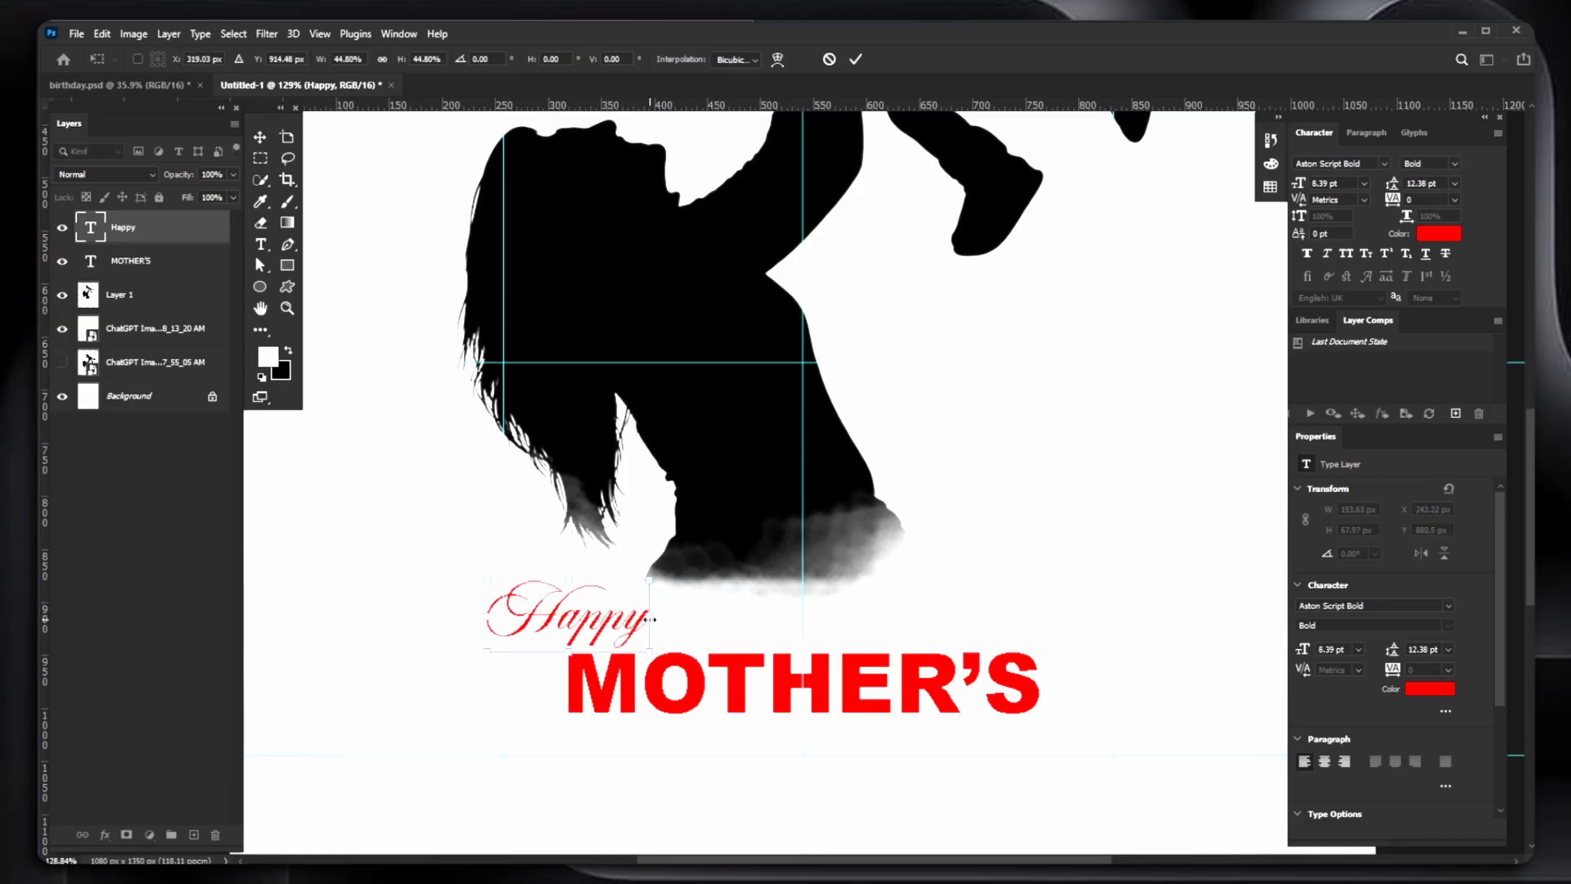
left_click(857, 59)
- Duplicate the MOTHER'S text directly below the original and change the copy's wording to "DAY"
left_click(740, 696)
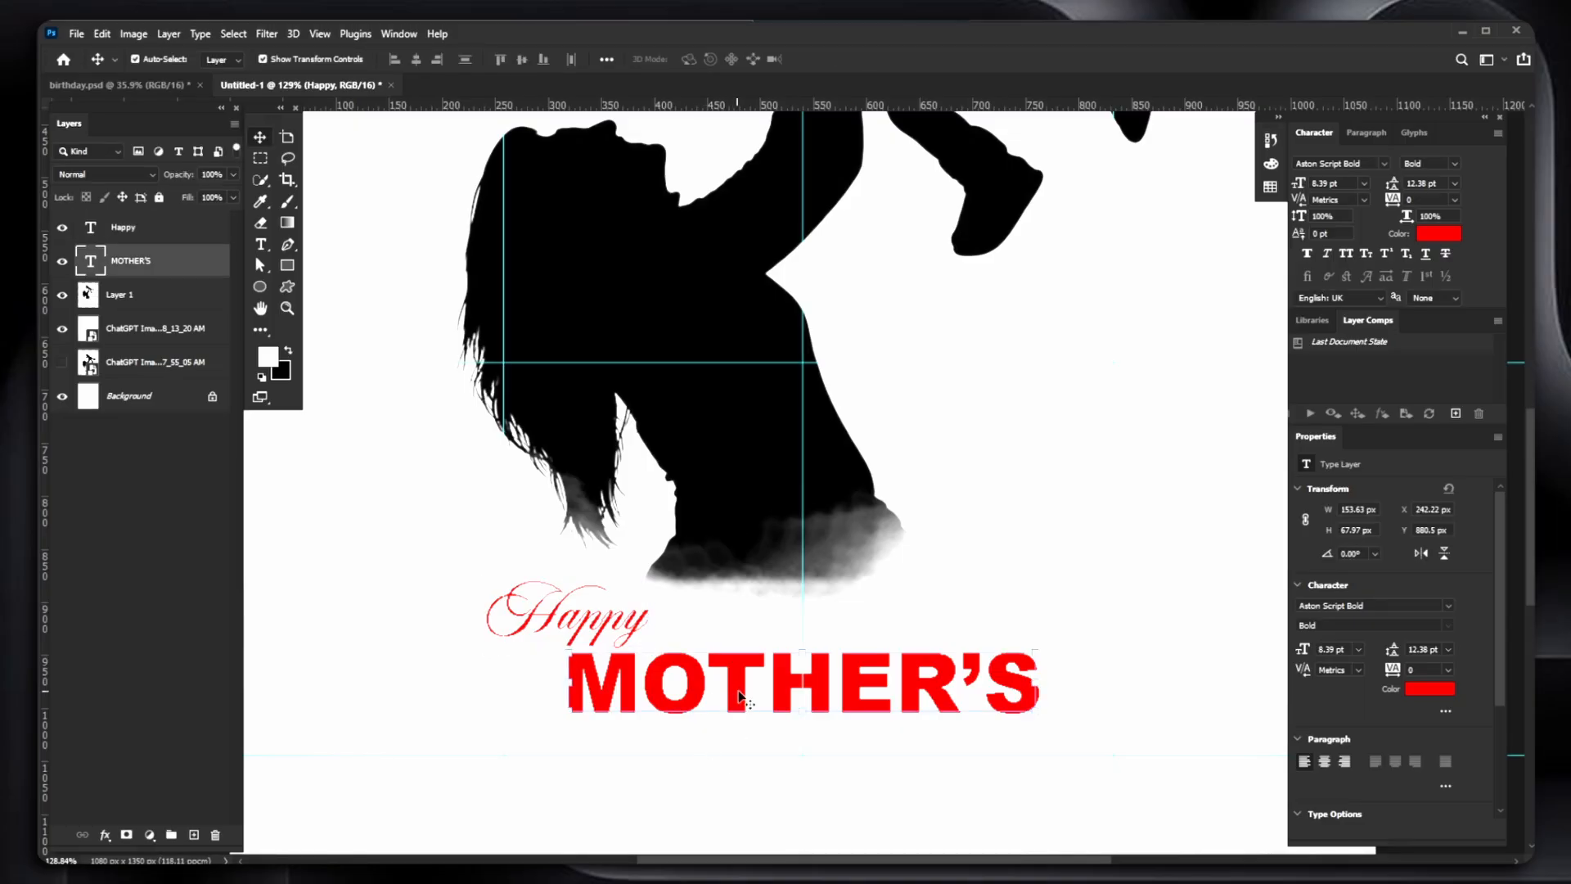
left_click_drag(734, 687, 740, 754)
double_click(740, 754)
type("DAY")
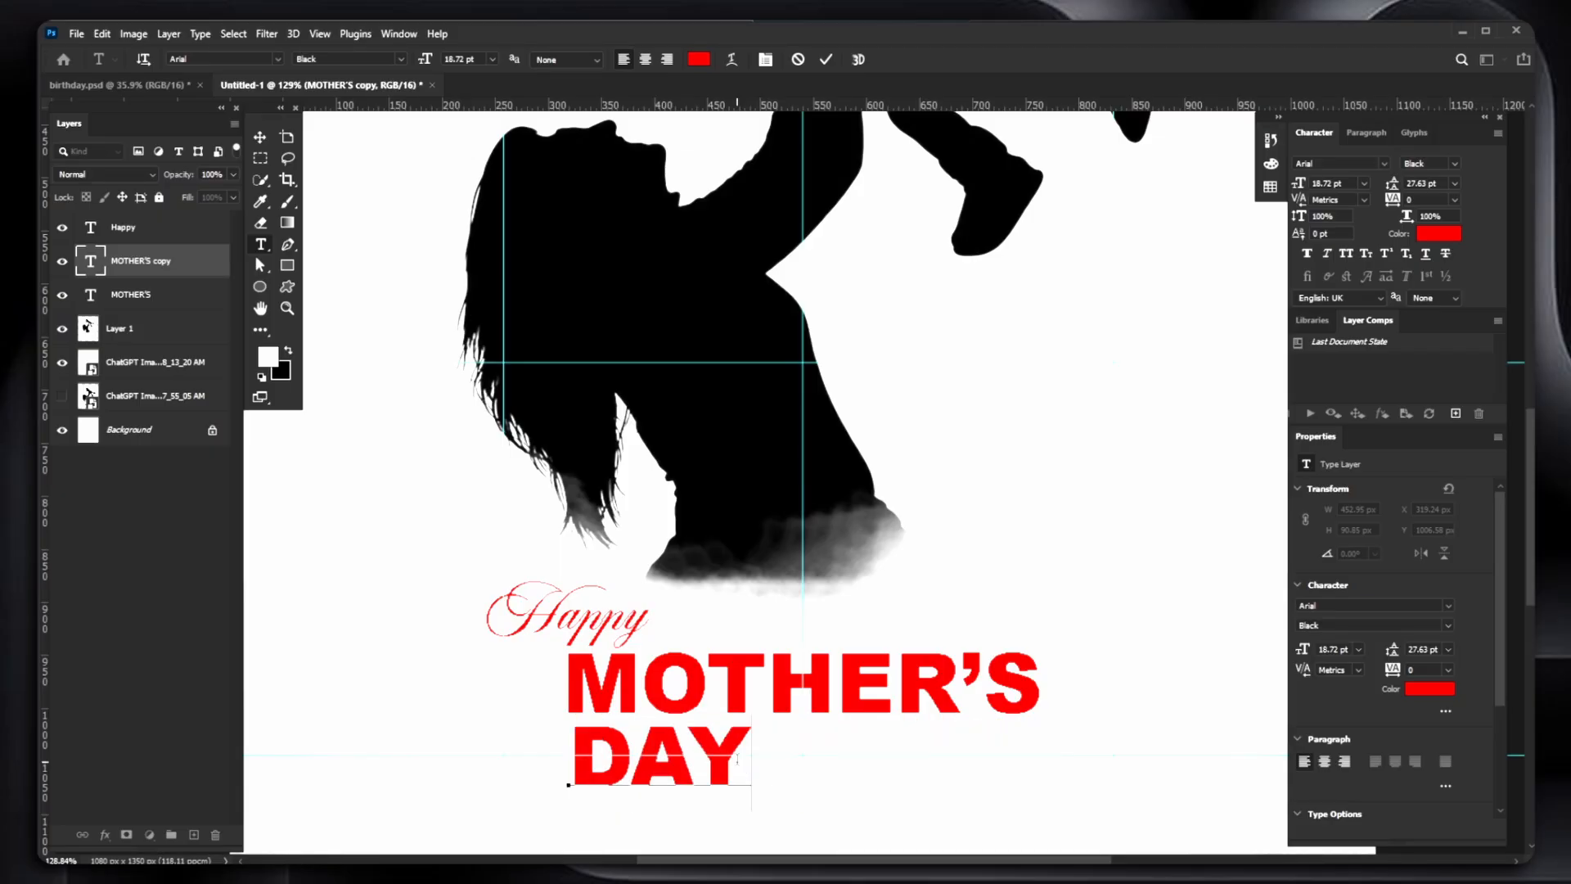
left_click(826, 59)
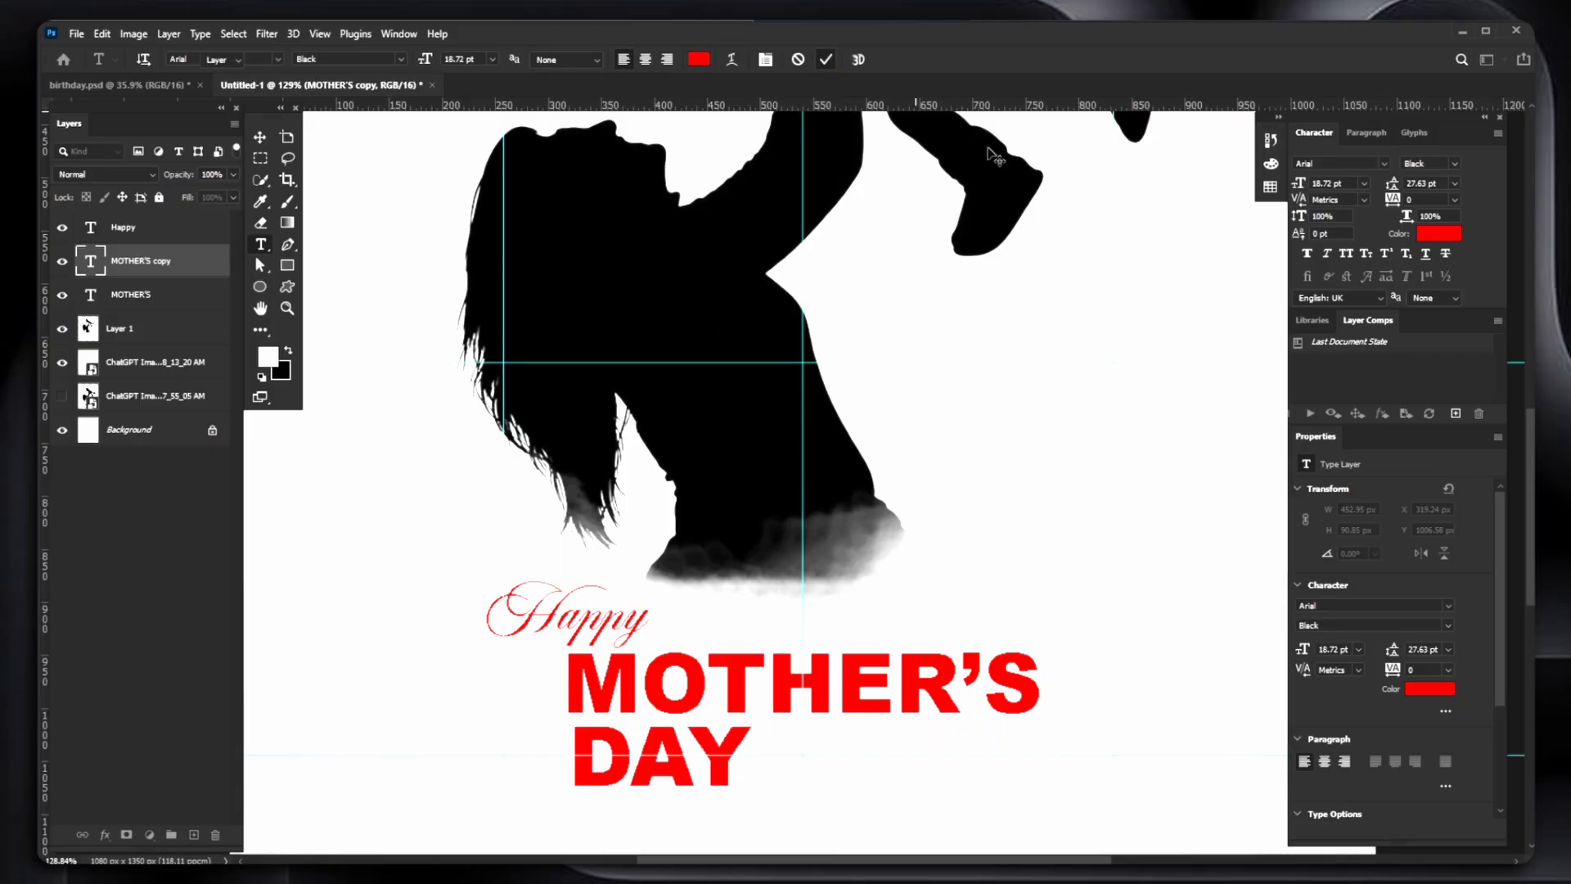
key("v")
- Set "DAY" in Poppins Light and scale it down to about 54% beneath the end of MOTHER'S
left_click(1450, 611)
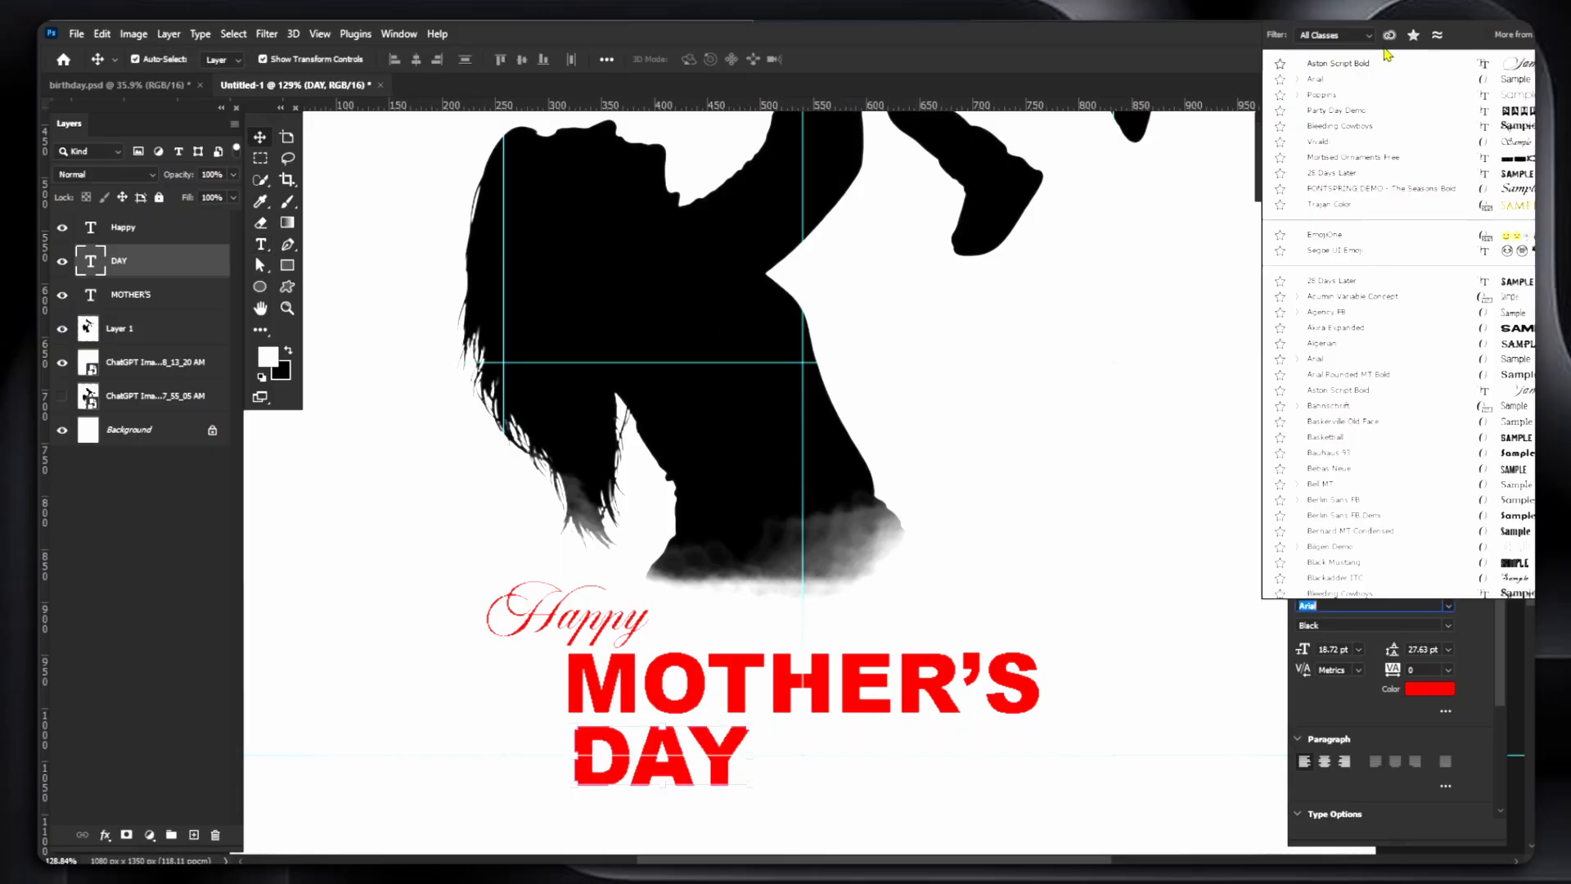
left_click(1321, 95)
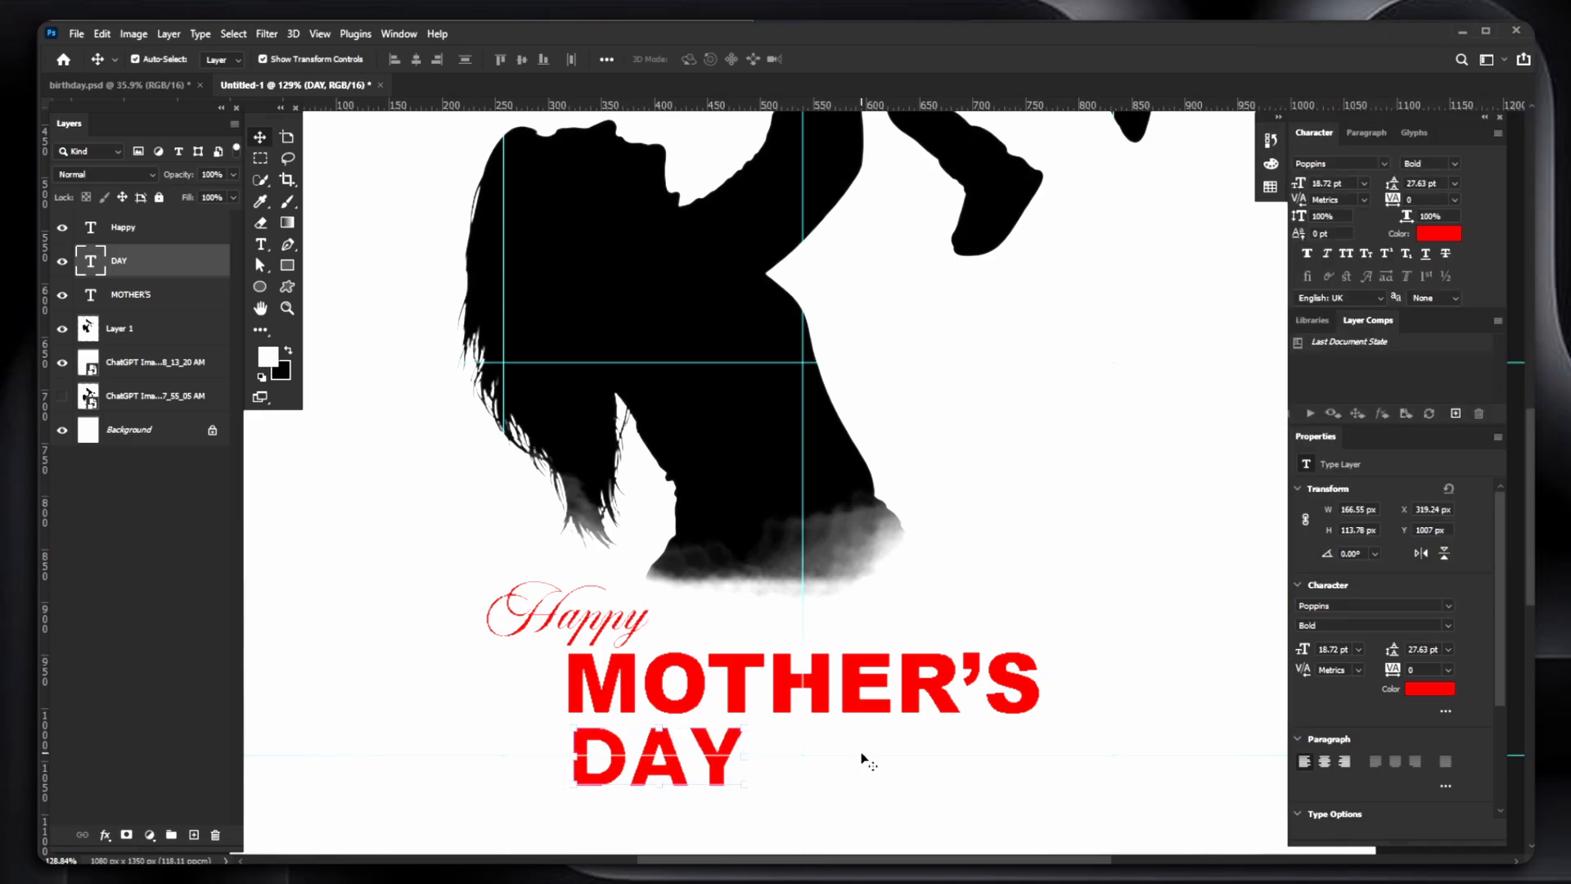
left_click(1448, 630)
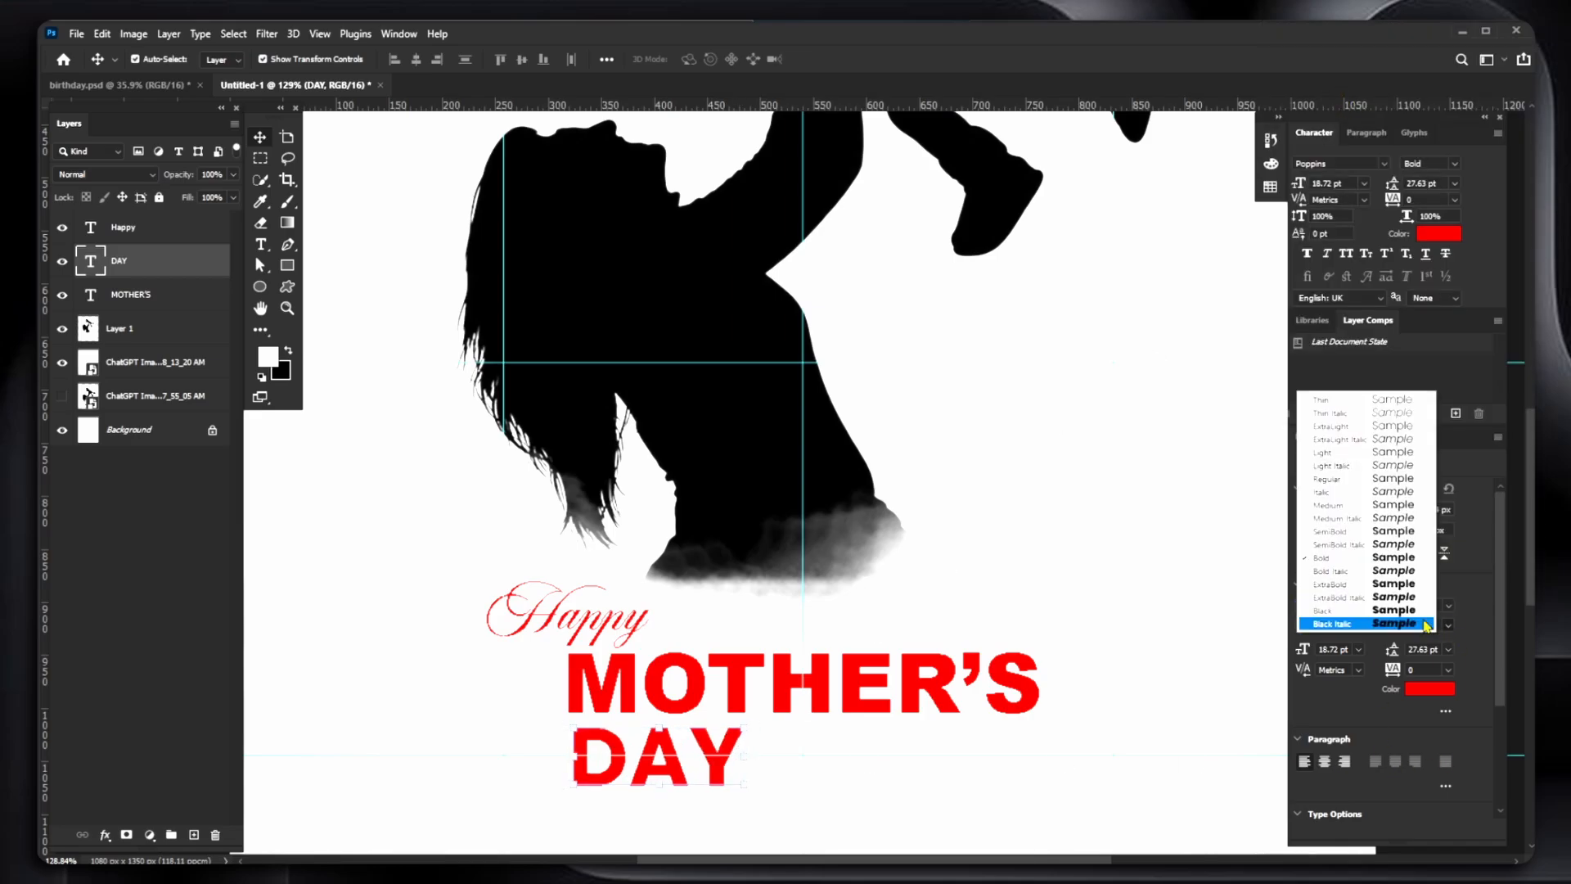
left_click(1329, 452)
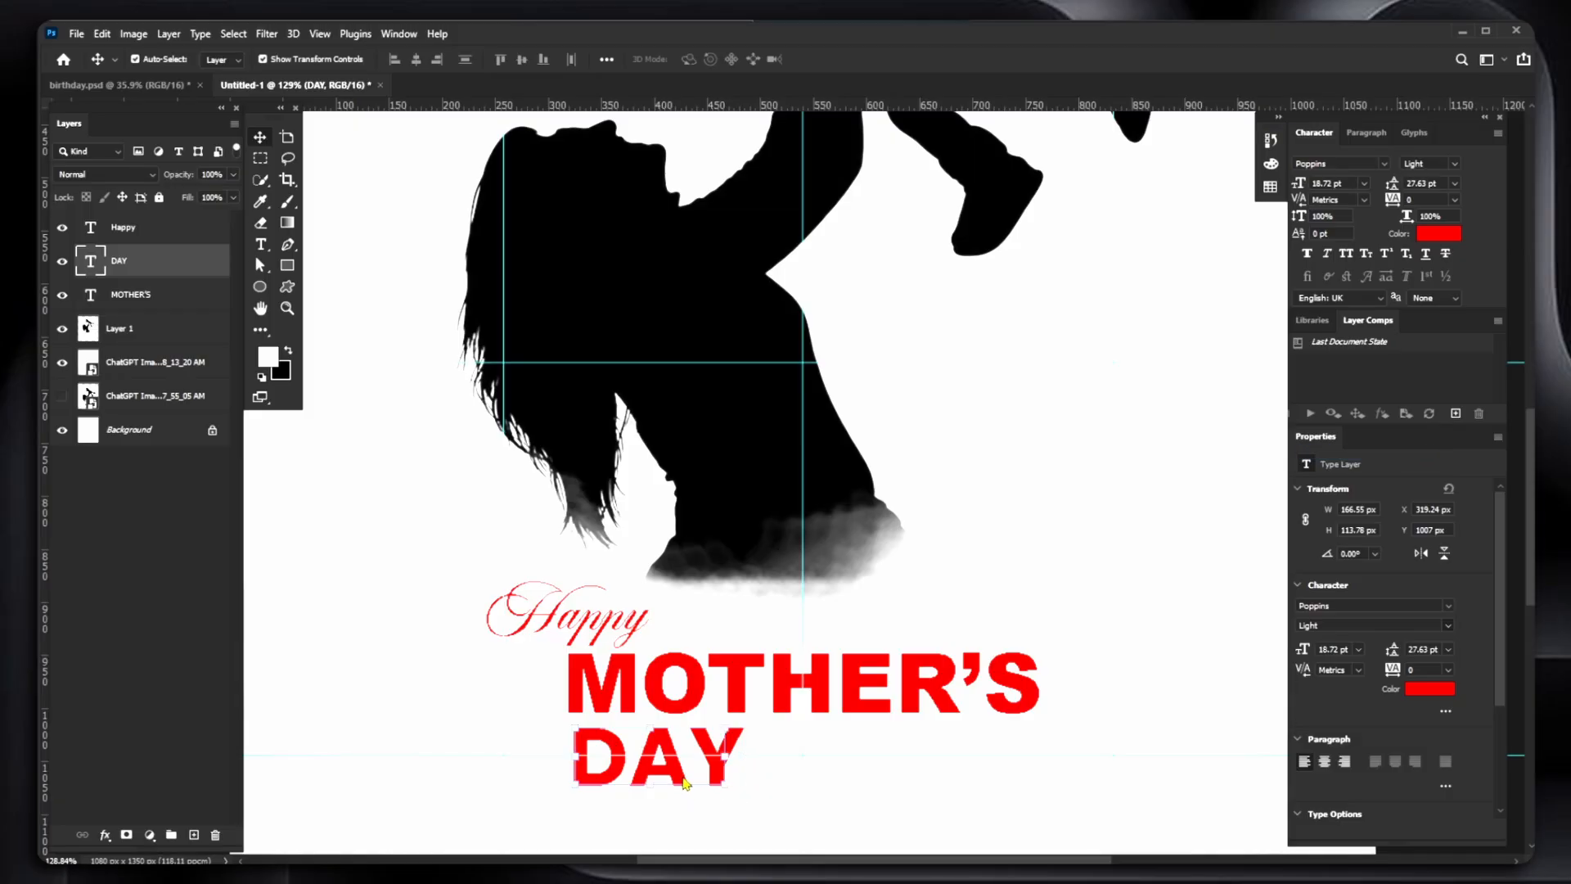
left_click_drag(673, 779, 992, 773)
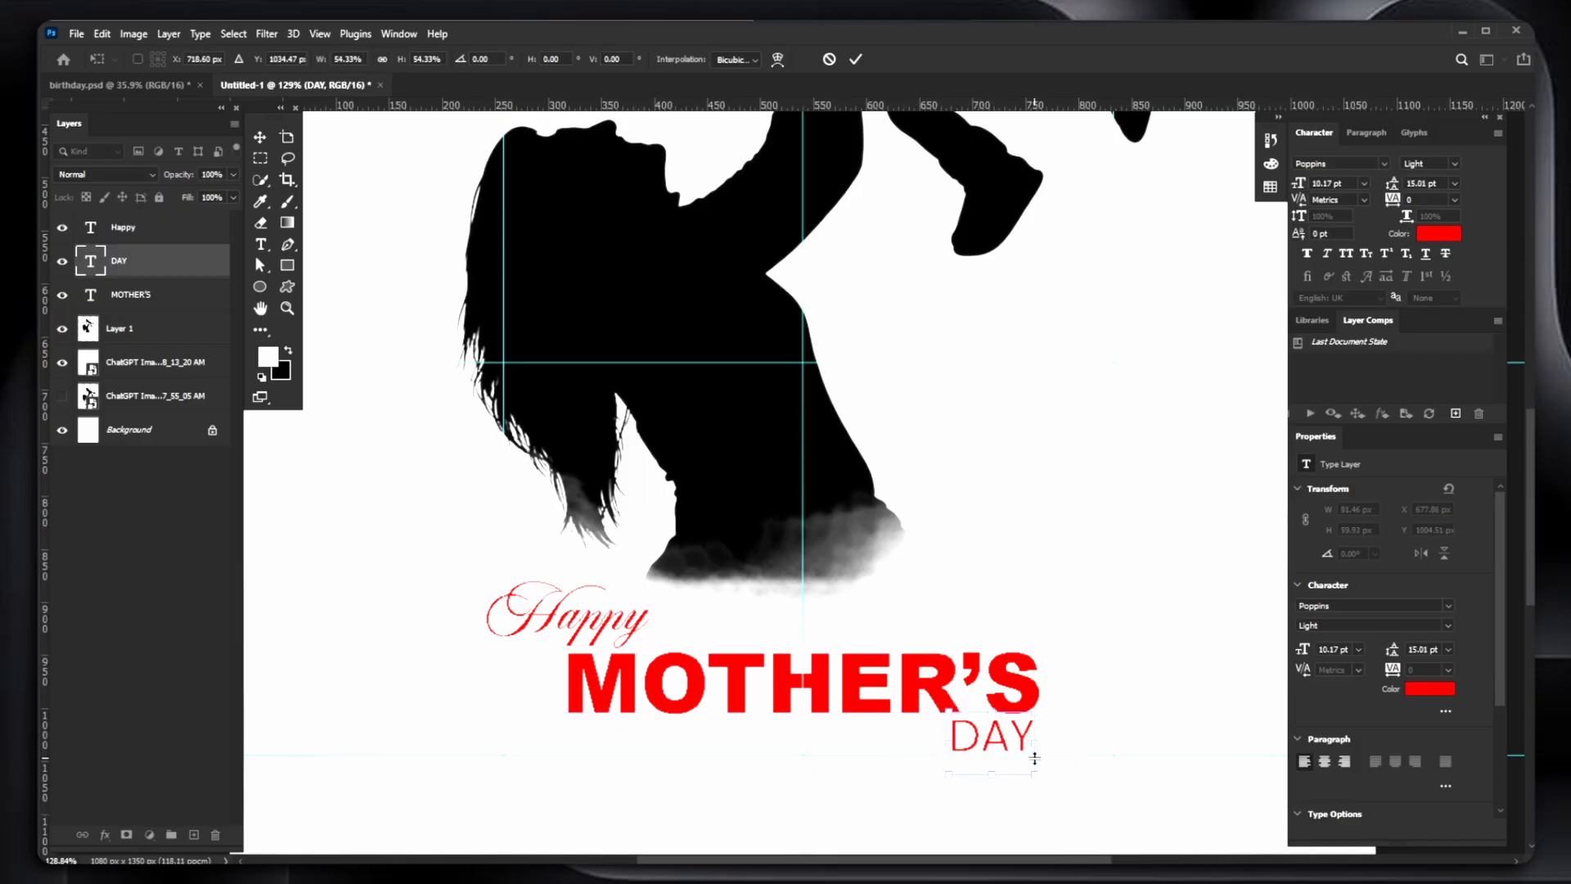
left_click(855, 59)
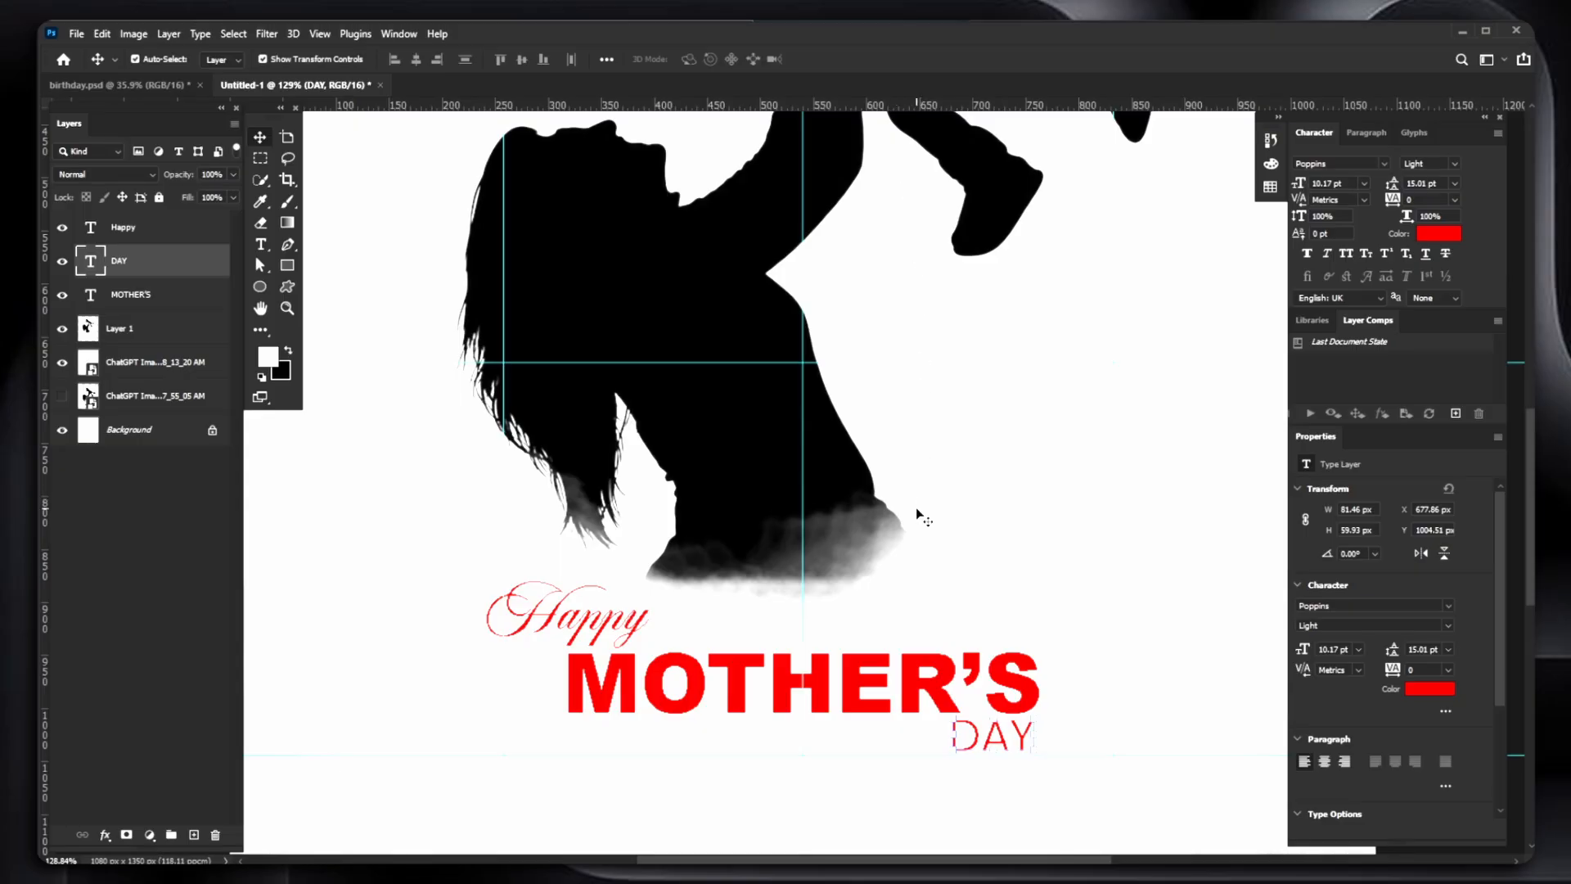
- Move "DAY" slightly down and to the right so it extends just past the end of MOTHER'S
left_click_drag(995, 750, 1033, 755)
left_click(1028, 751)
key("Right")
key("Right")
key("Right")
key("Right")
key("Right")
key("Right")
key("Right")
key("Right")
key("Right")
key("Right")
key("Right")
key("Right")
key("Right")
key("Right")
key("Right")
key("Right")
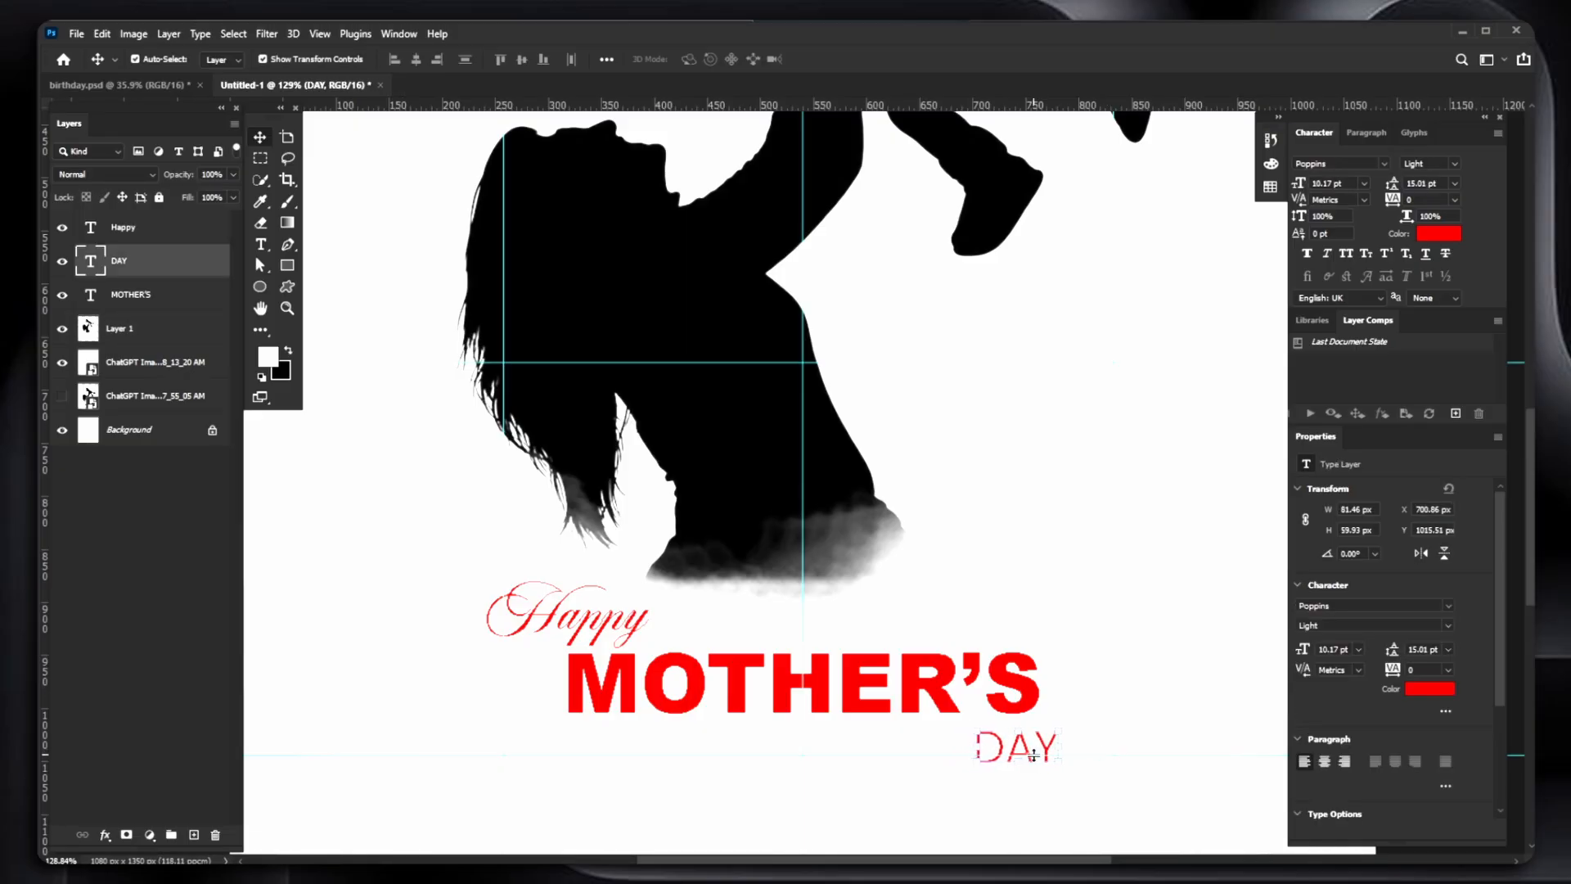
left_click(1072, 703)
- Change the text colour of "DAY" to a light pink
left_click(1033, 746)
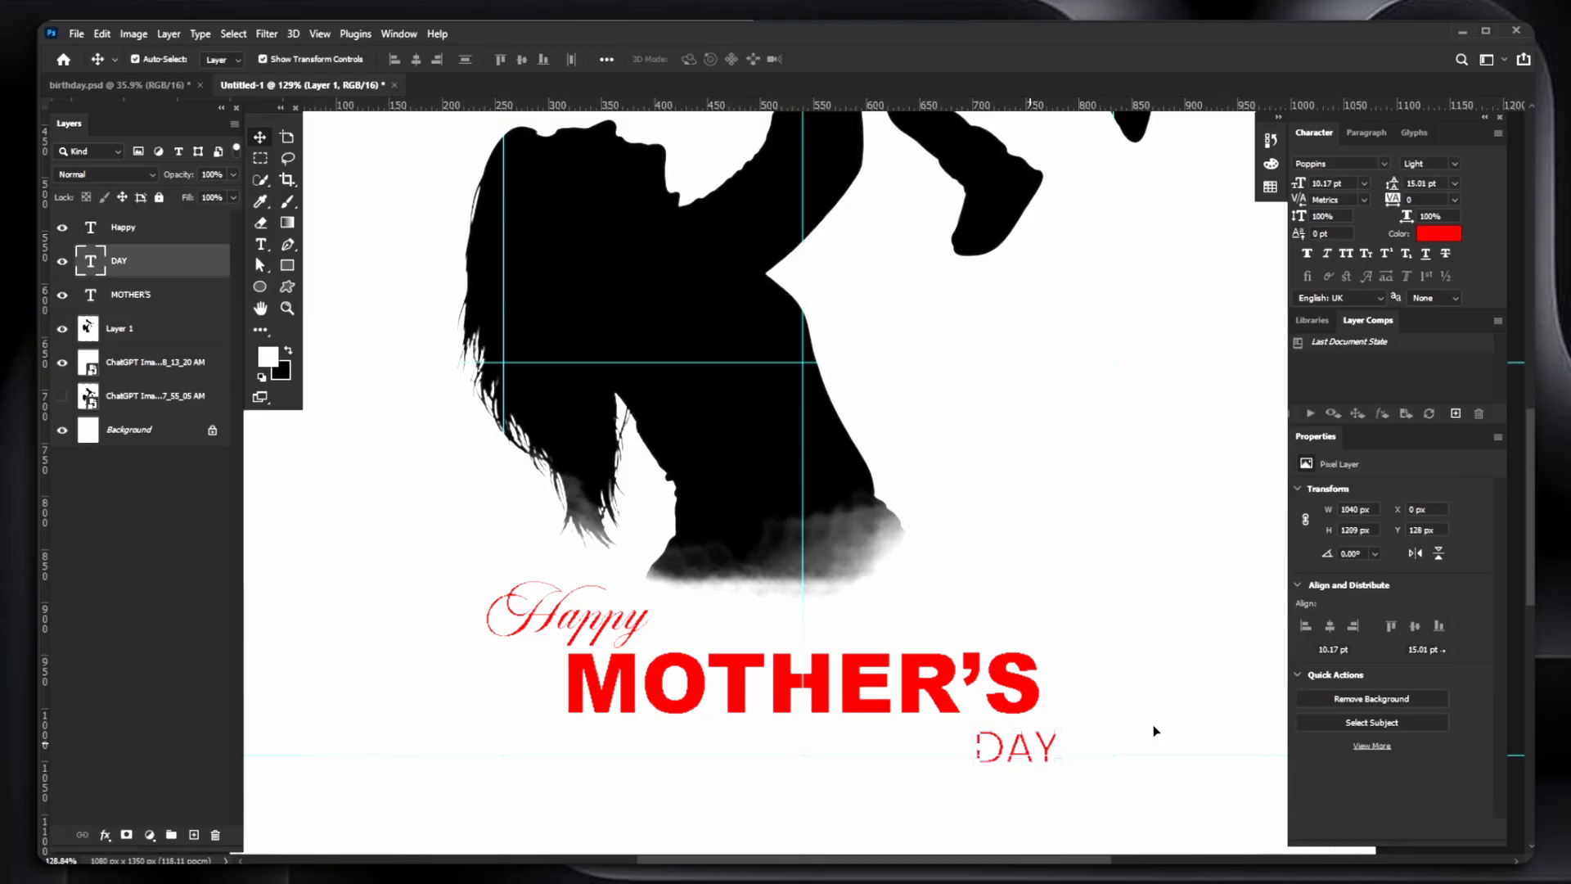
left_click(1430, 688)
left_click(215, 525)
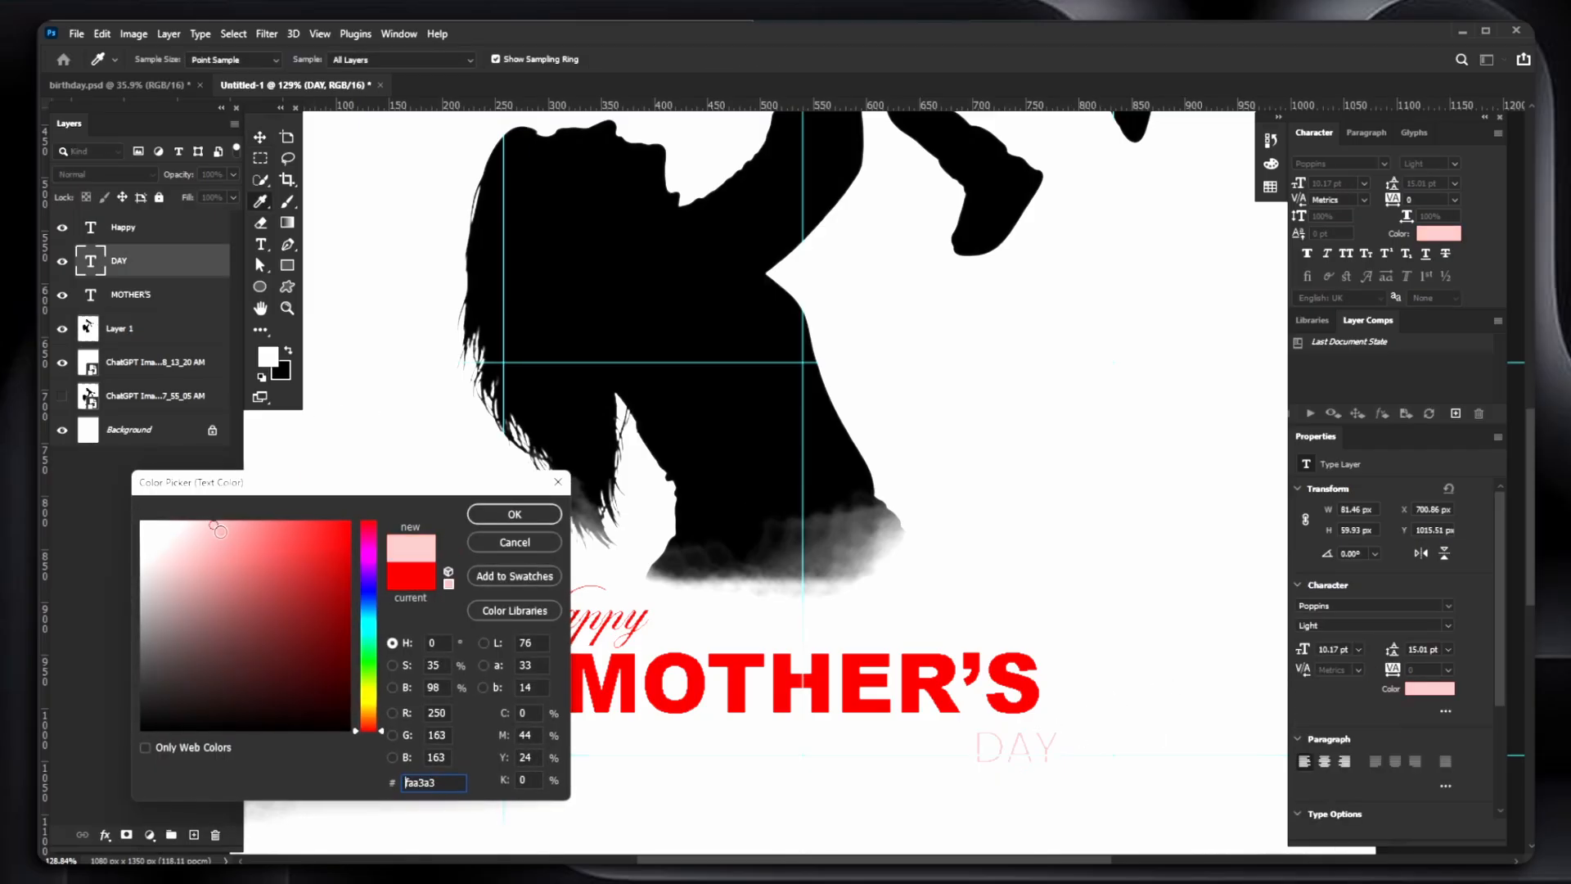
left_click(239, 533)
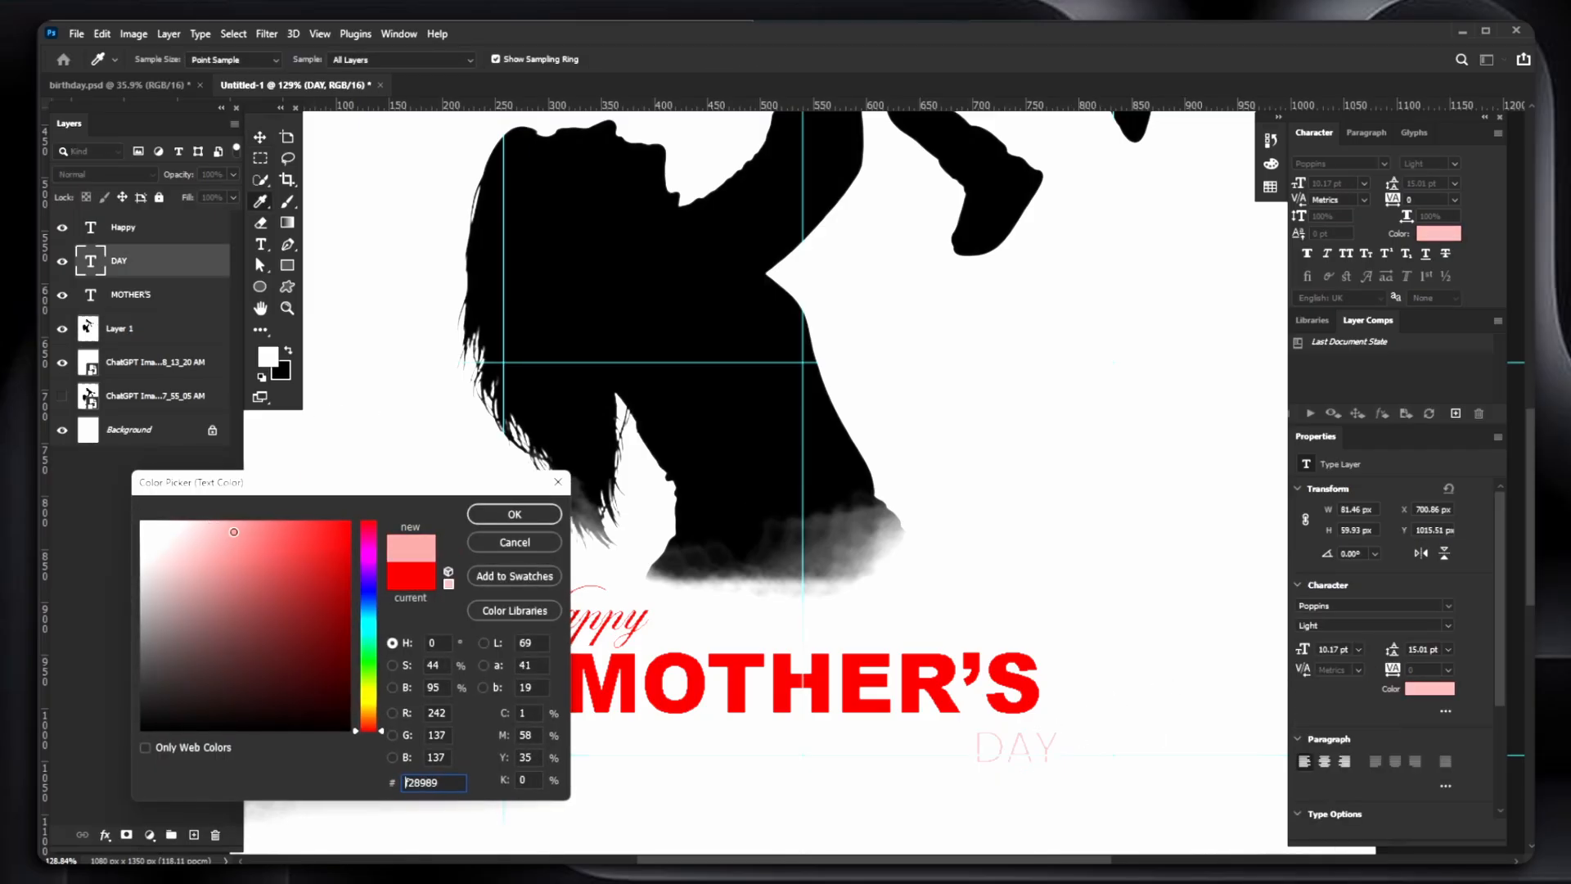
left_click(532, 515)
- Apply a linear coral-to-pink gradient overlay to "DAY" at -90° with 150% scale
right_click(148, 263)
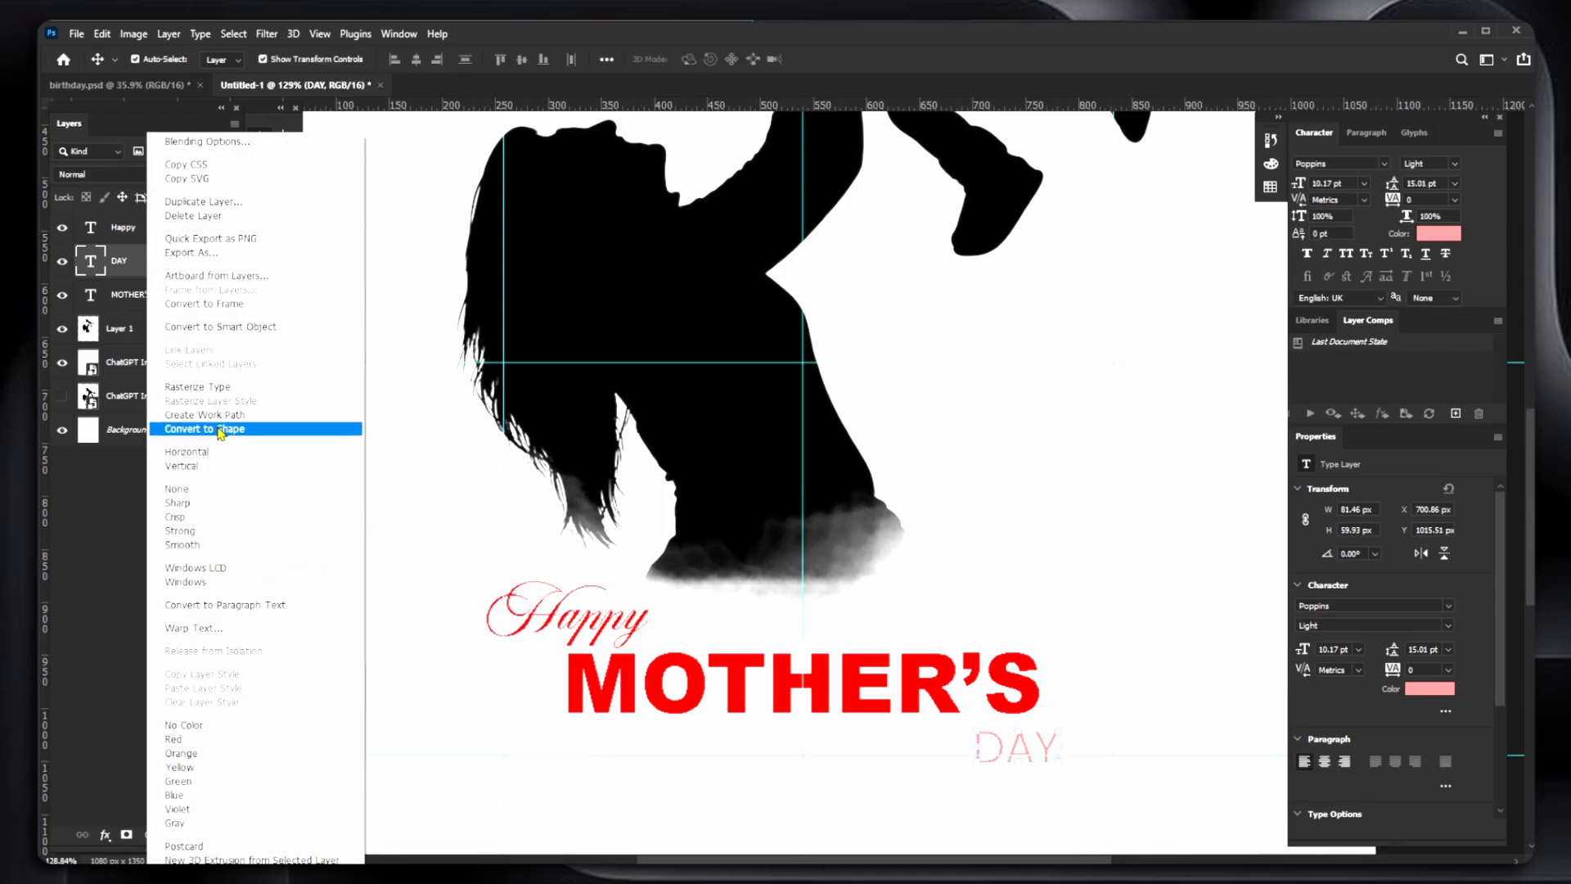
left_click(206, 141)
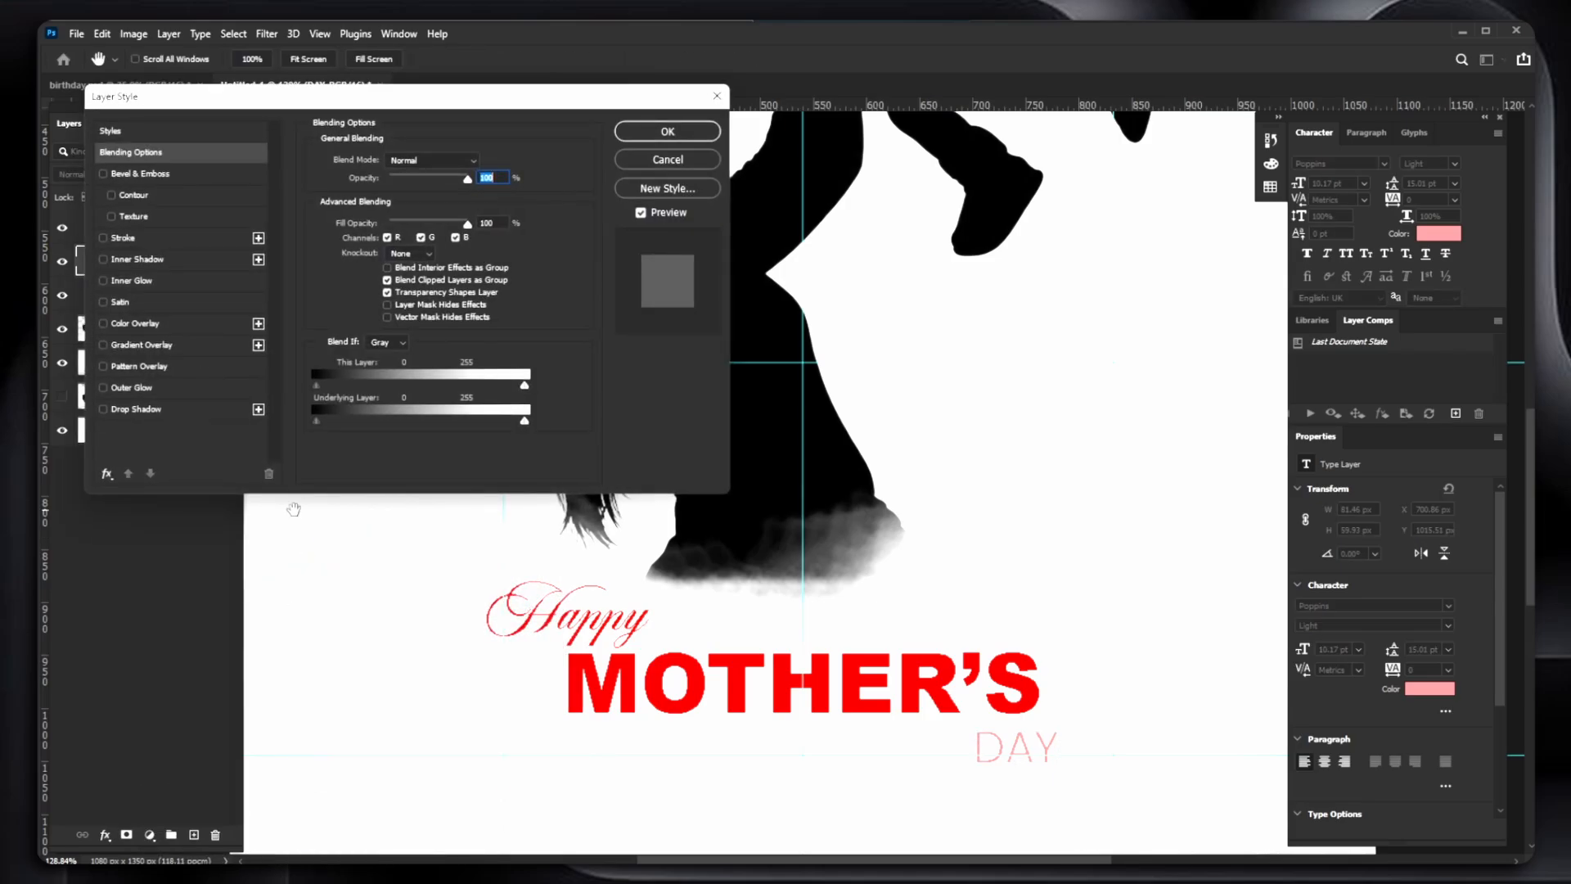
left_click(161, 347)
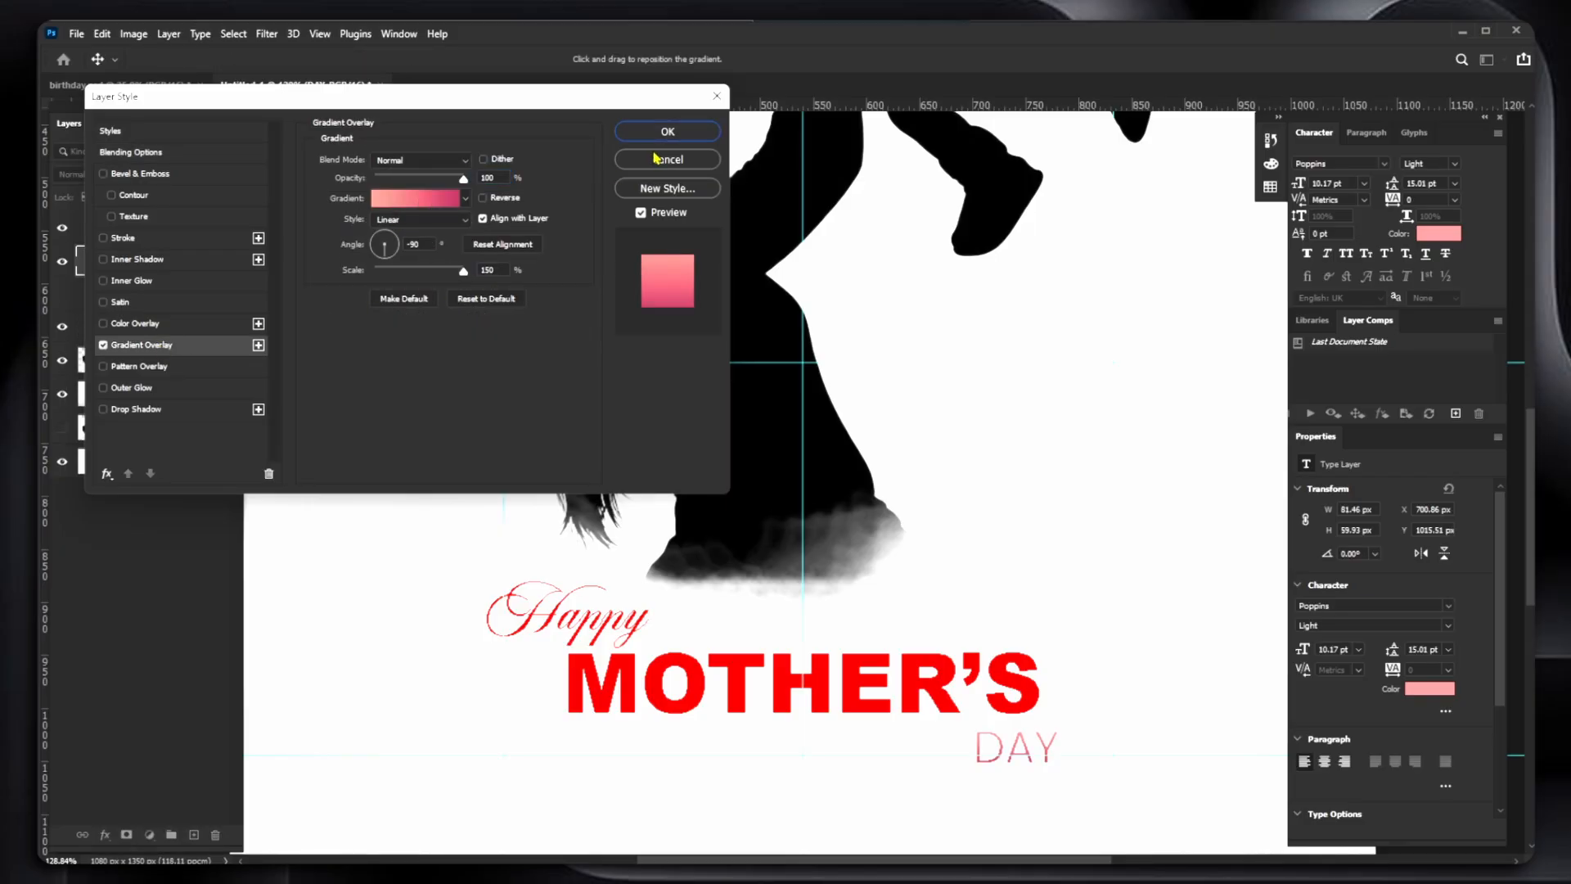
left_click(667, 131)
- Apply the same linear coral-to-pink gradient overlay at -90° and 150% scale to "Happy"
left_click(596, 605)
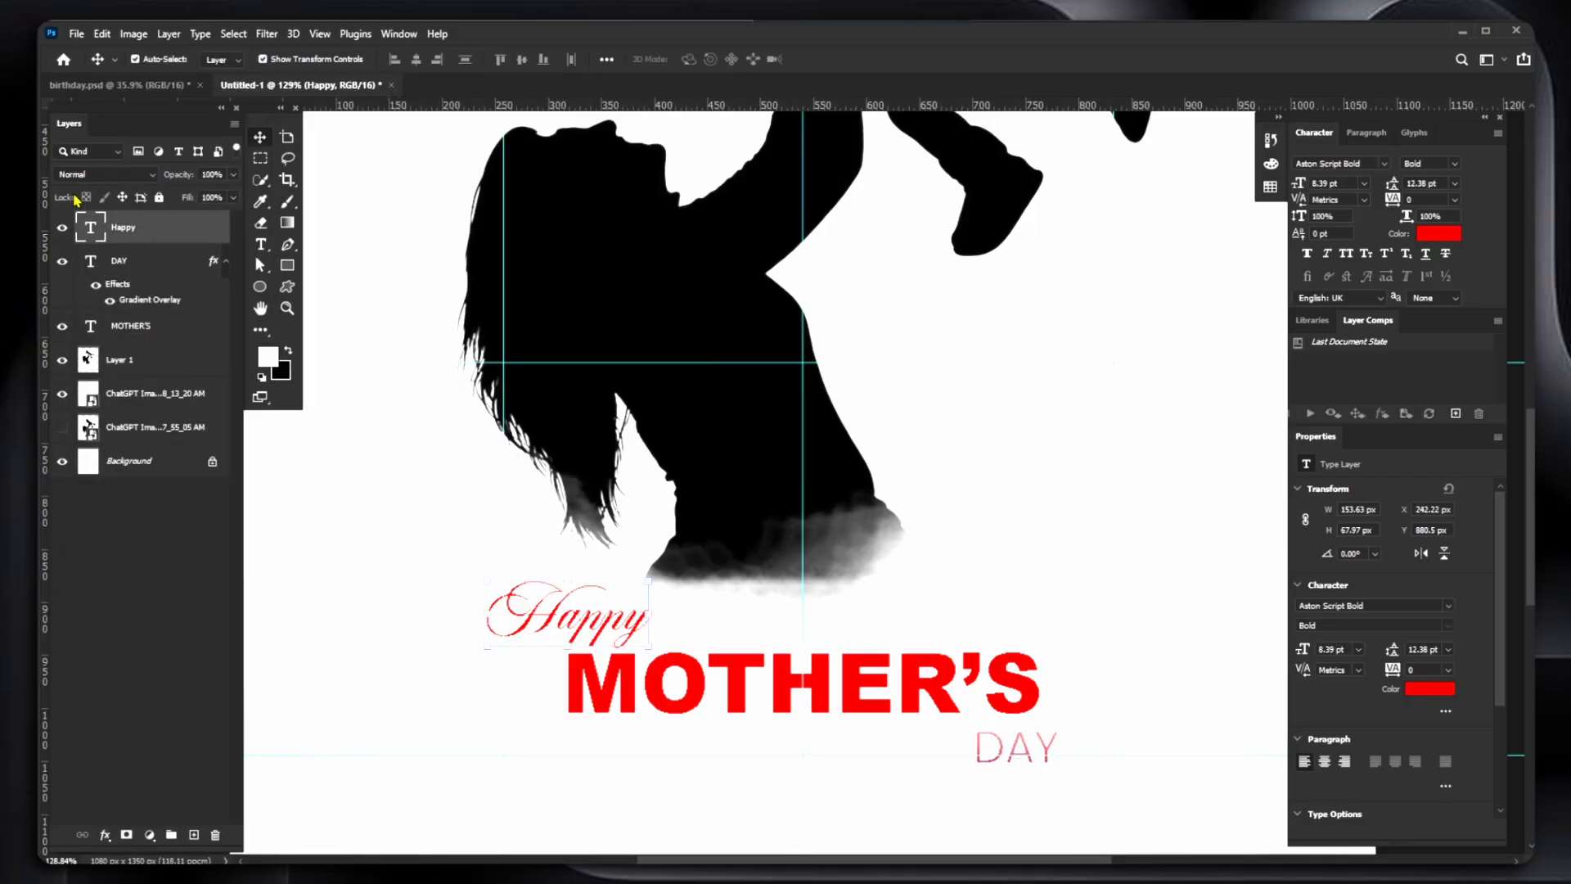
right_click(119, 226)
left_click(205, 140)
left_click(151, 345)
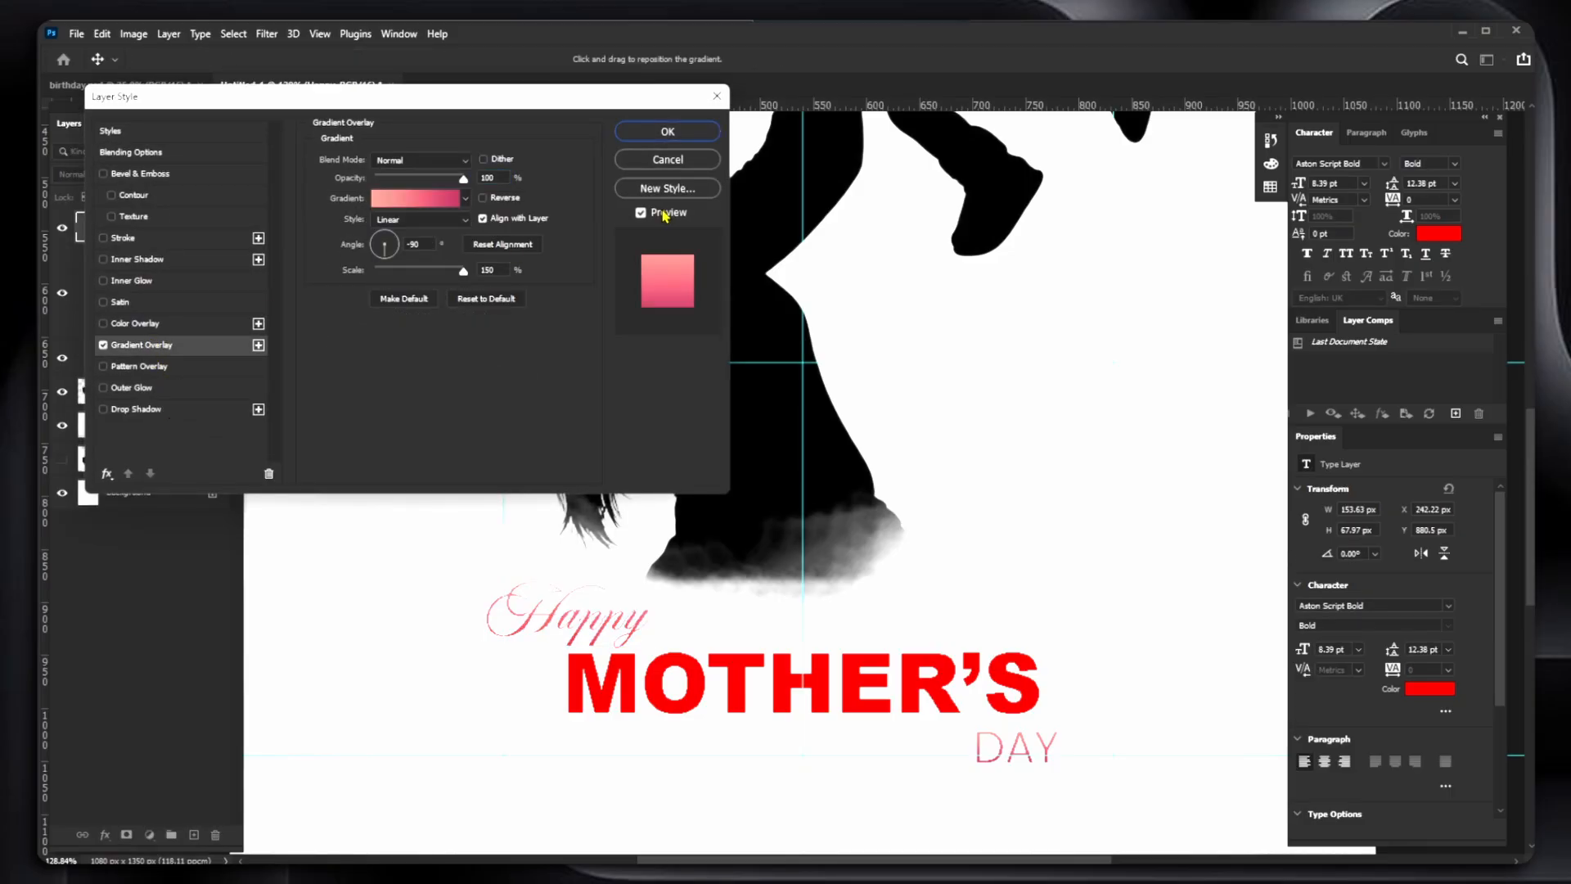
left_click(667, 131)
- Give the MOTHER'S text the matching coral-to-pink gradient overlay, linear at -90° with 150% scale
key("alt+bracketleft")
key("alt+bracketleft")
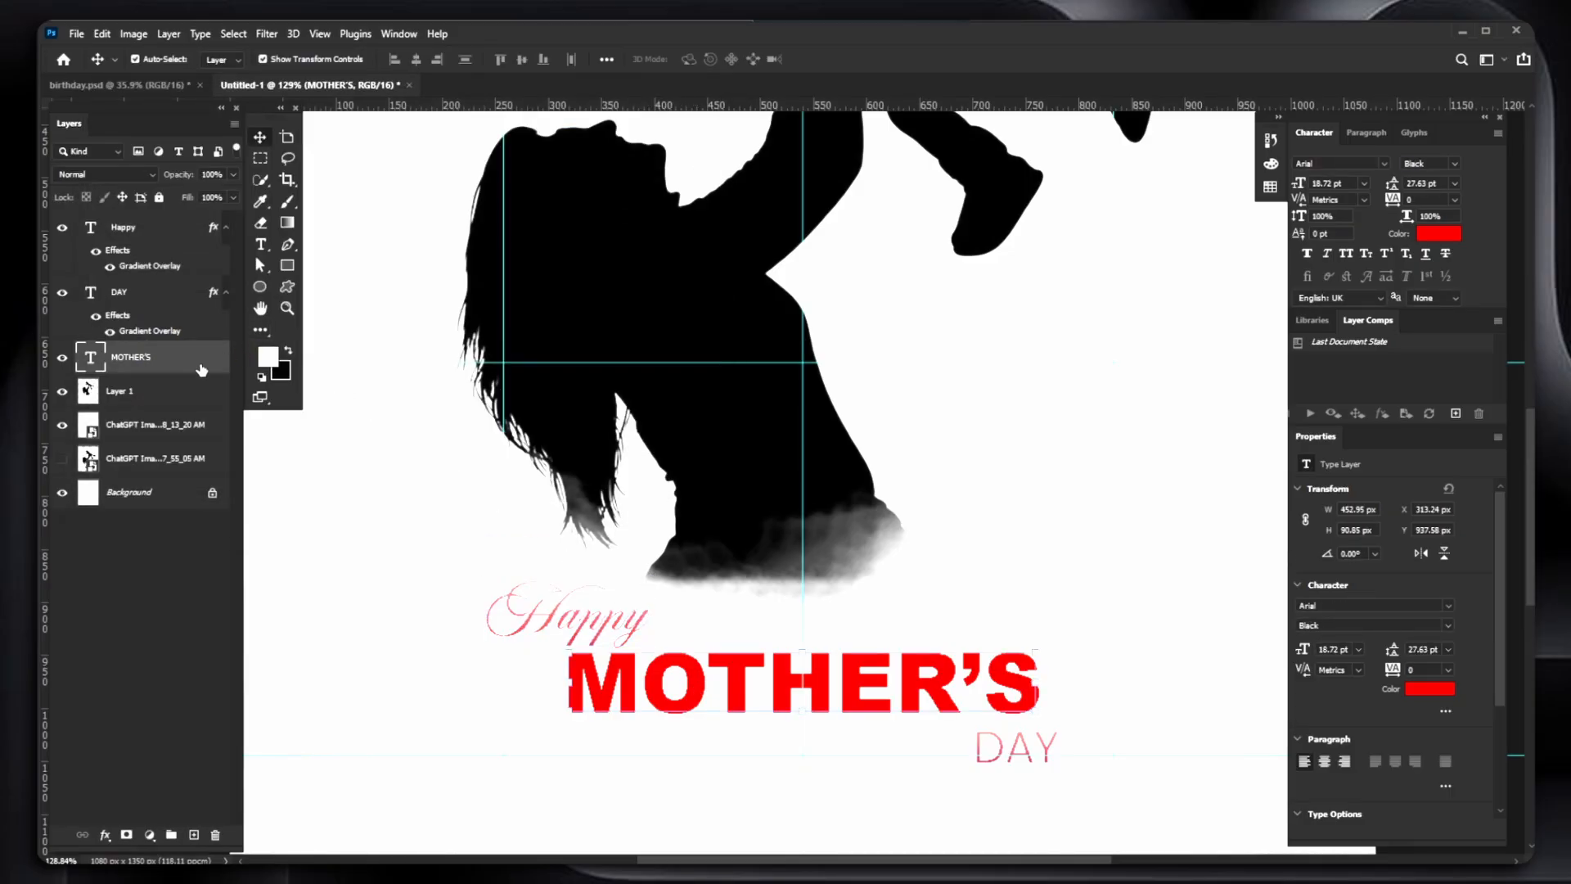
right_click(204, 364)
left_click(276, 143)
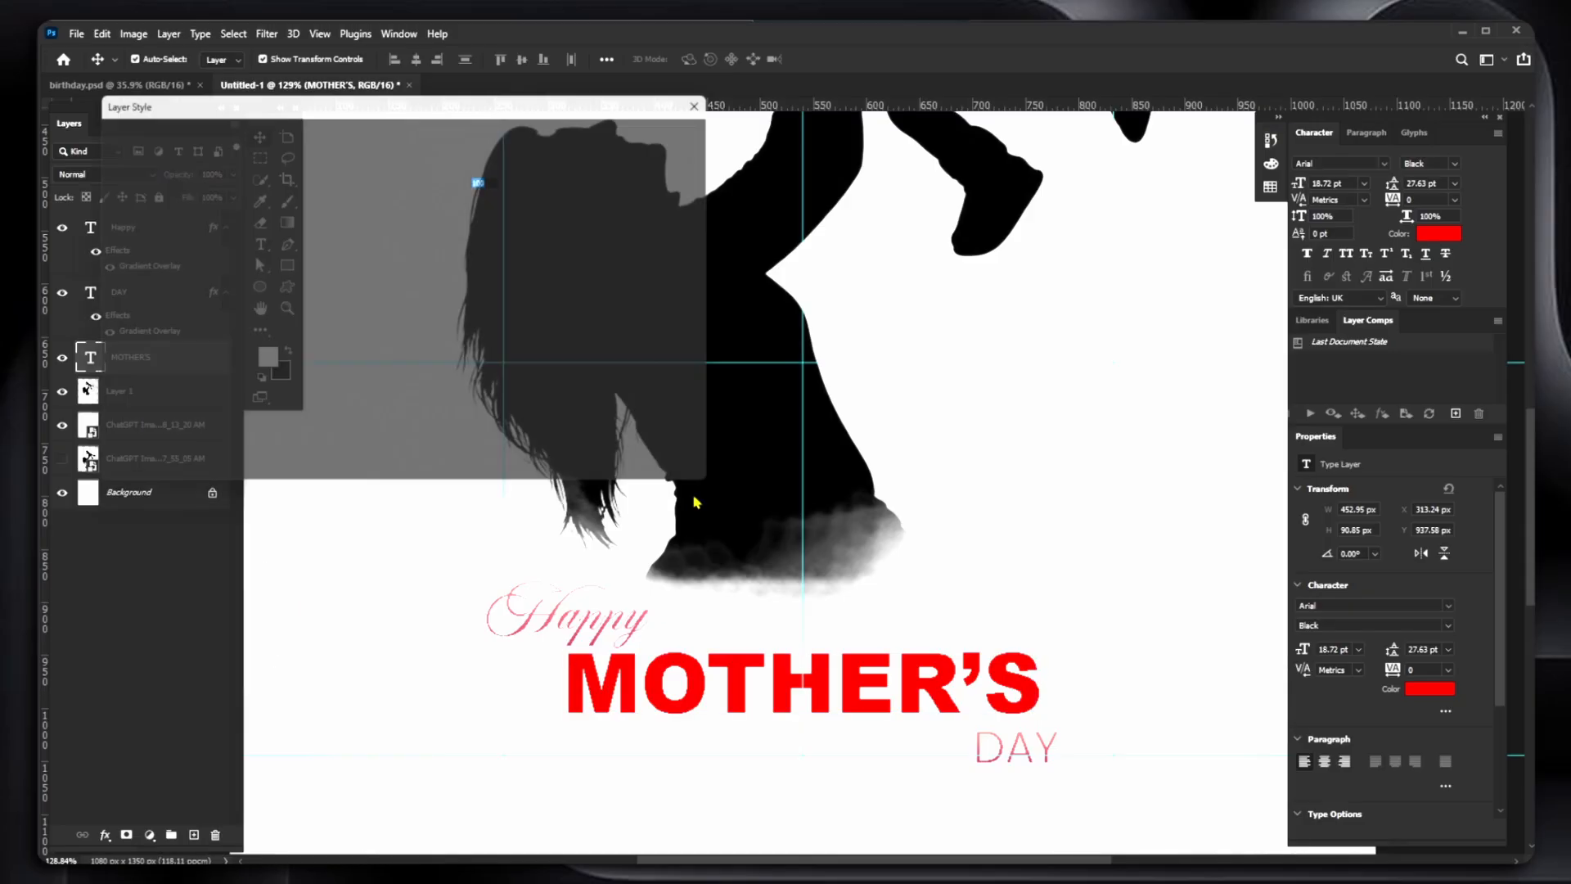
left_click(135, 346)
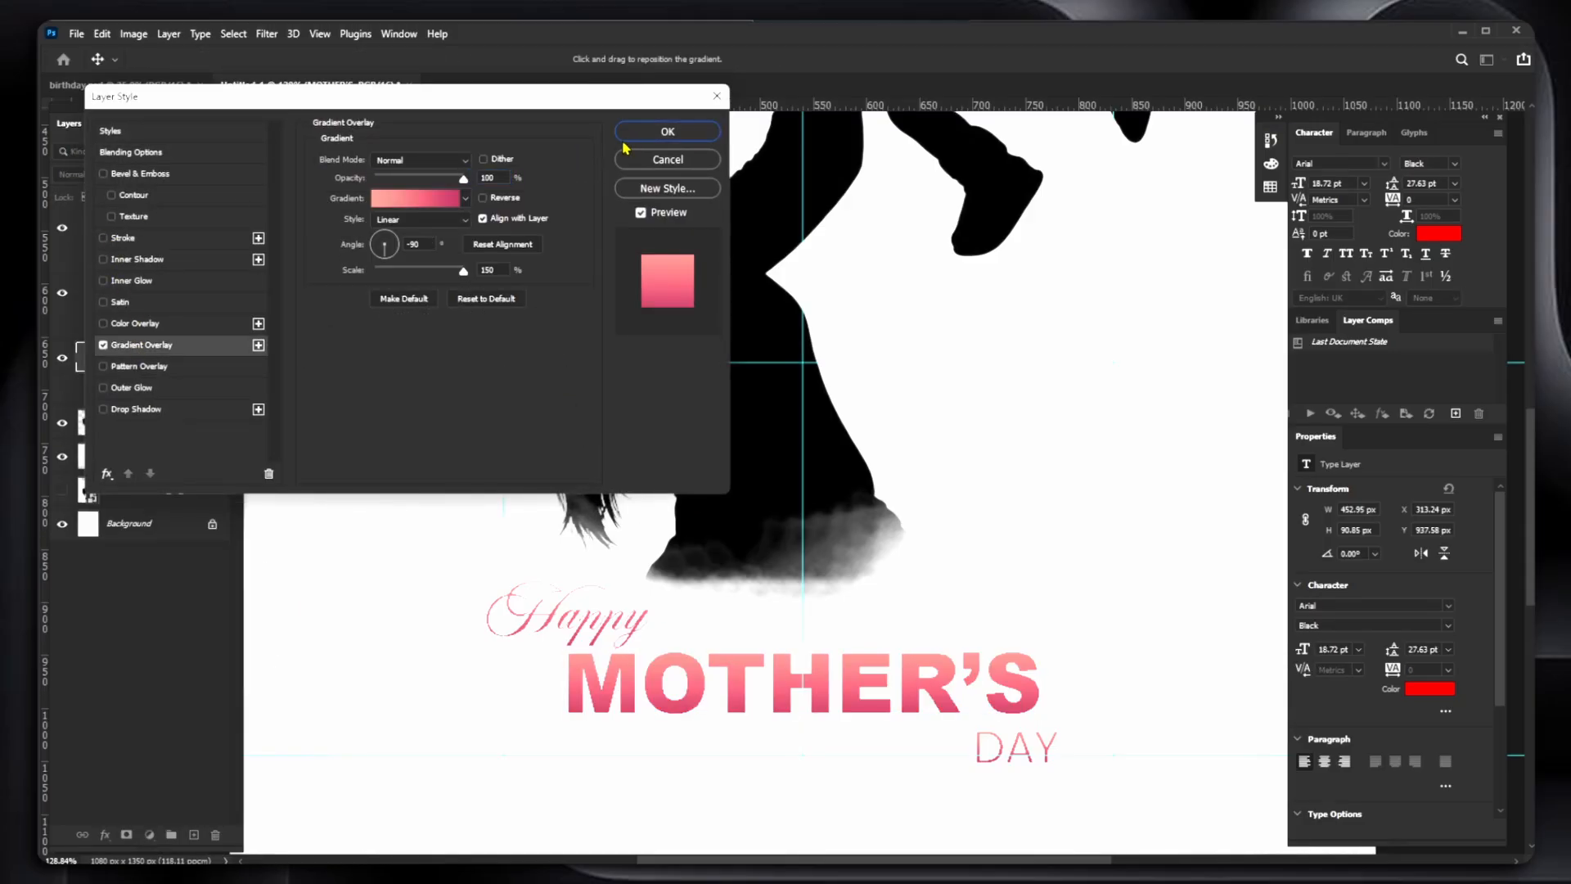
left_click(667, 131)
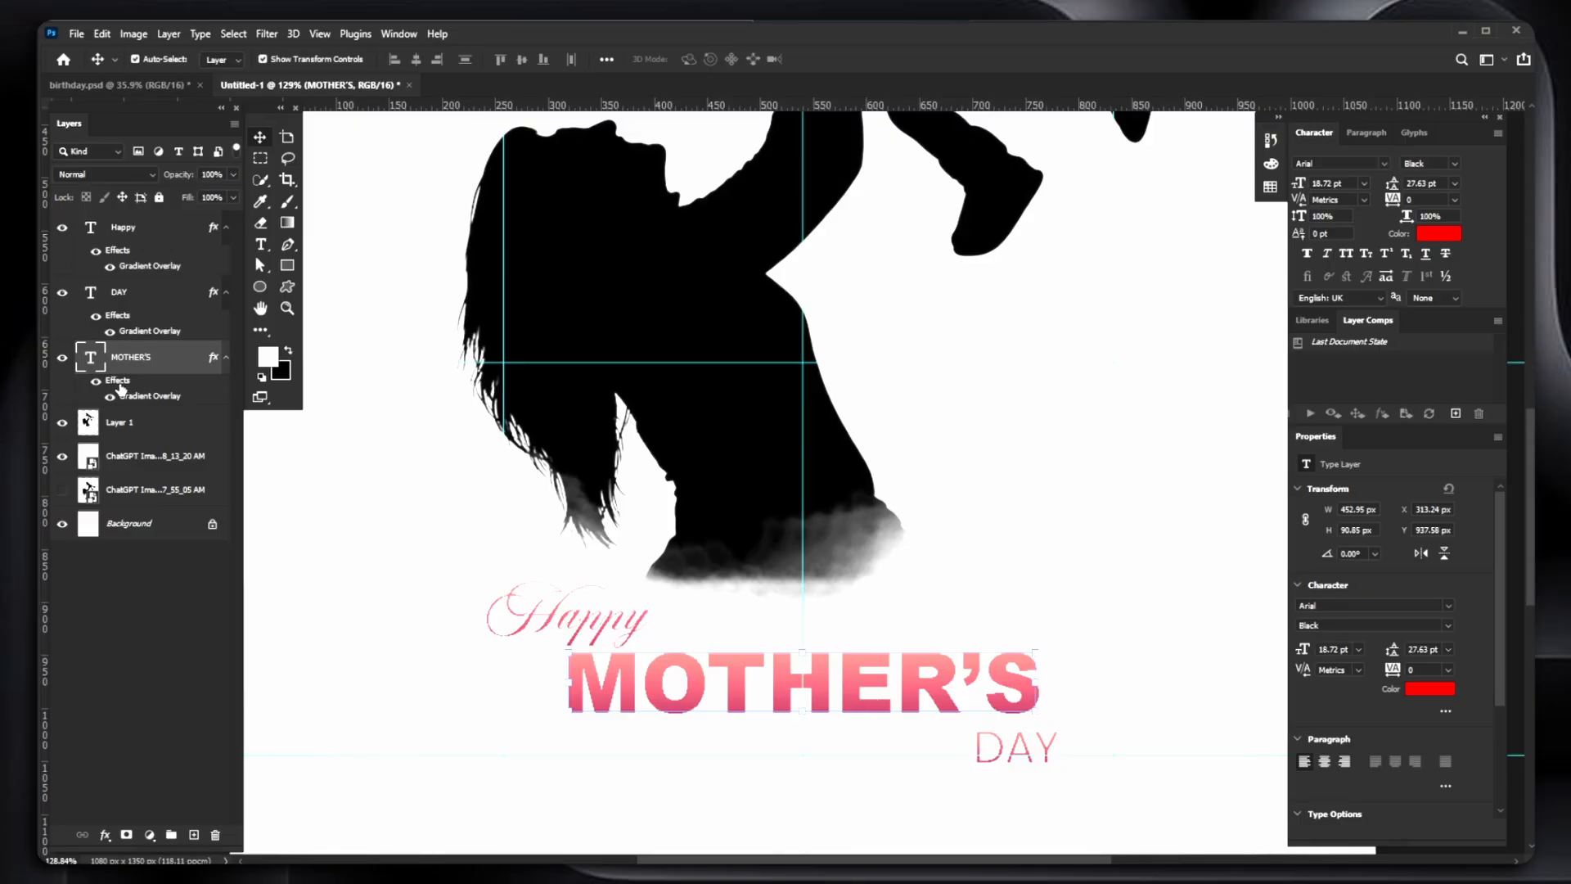
- Enable a drop shadow on the MOTHER'S text and change the shadow colour to dark grey
double_click(184, 380)
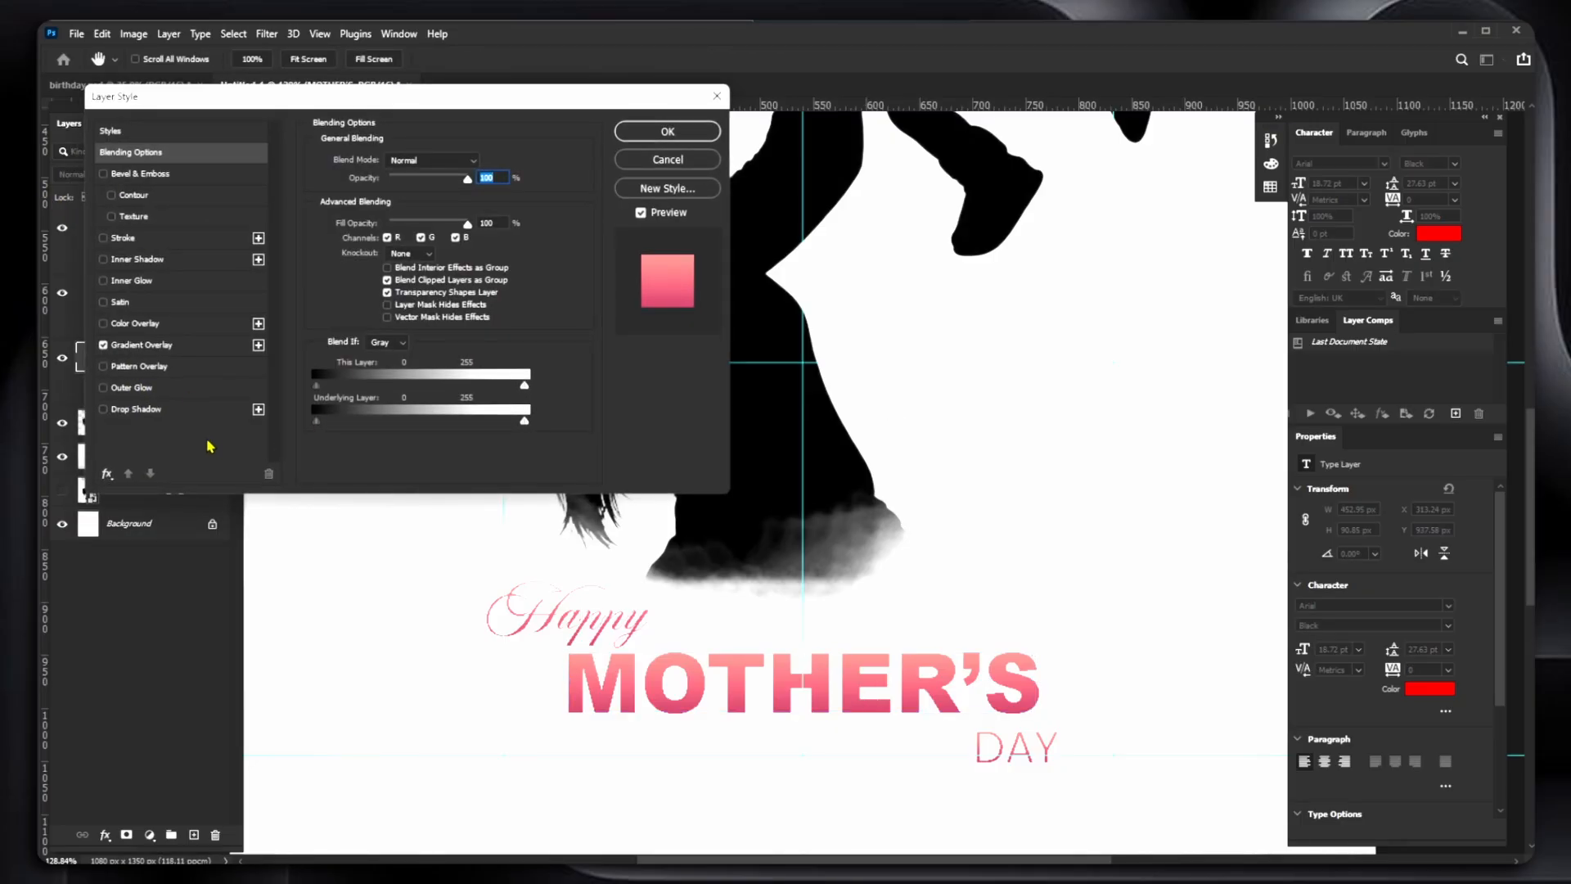
left_click(131, 409)
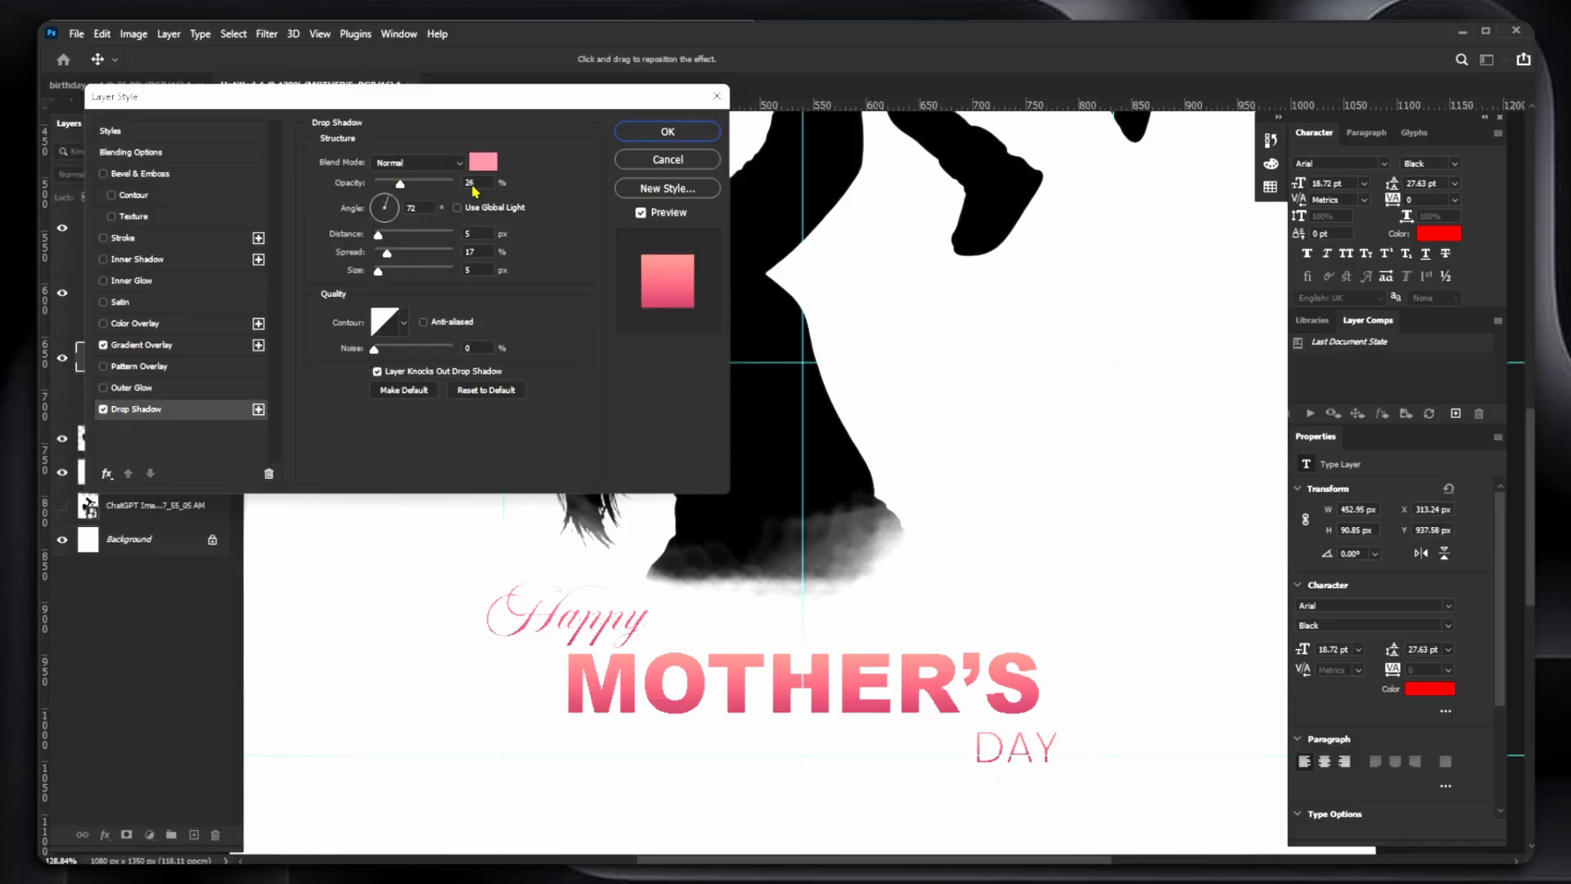
left_click_drag(400, 183, 453, 183)
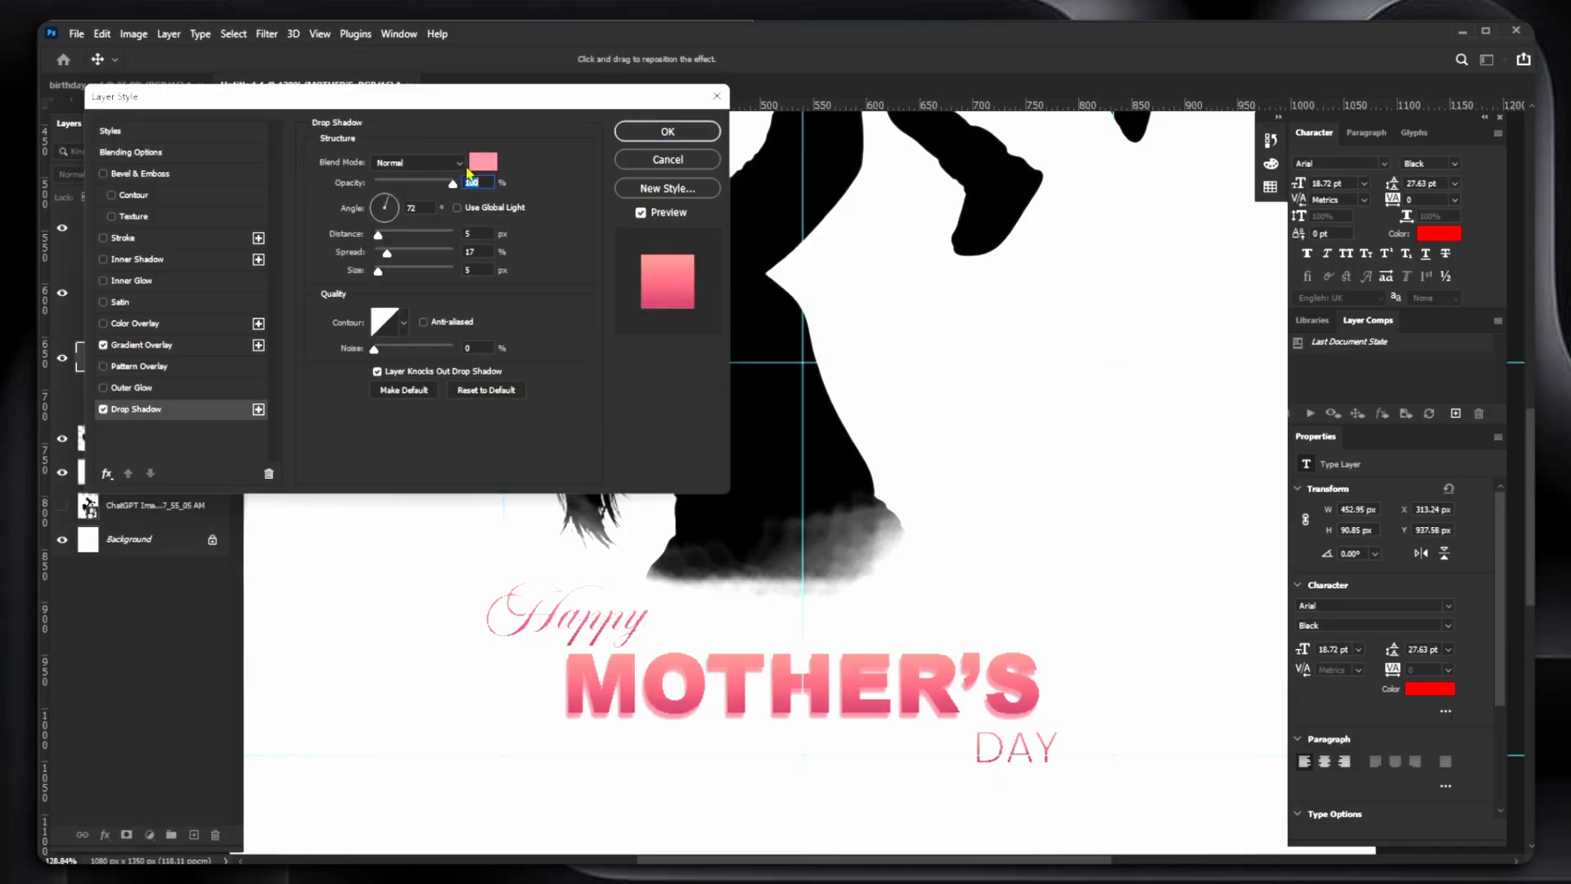
left_click(398, 182)
left_click(483, 162)
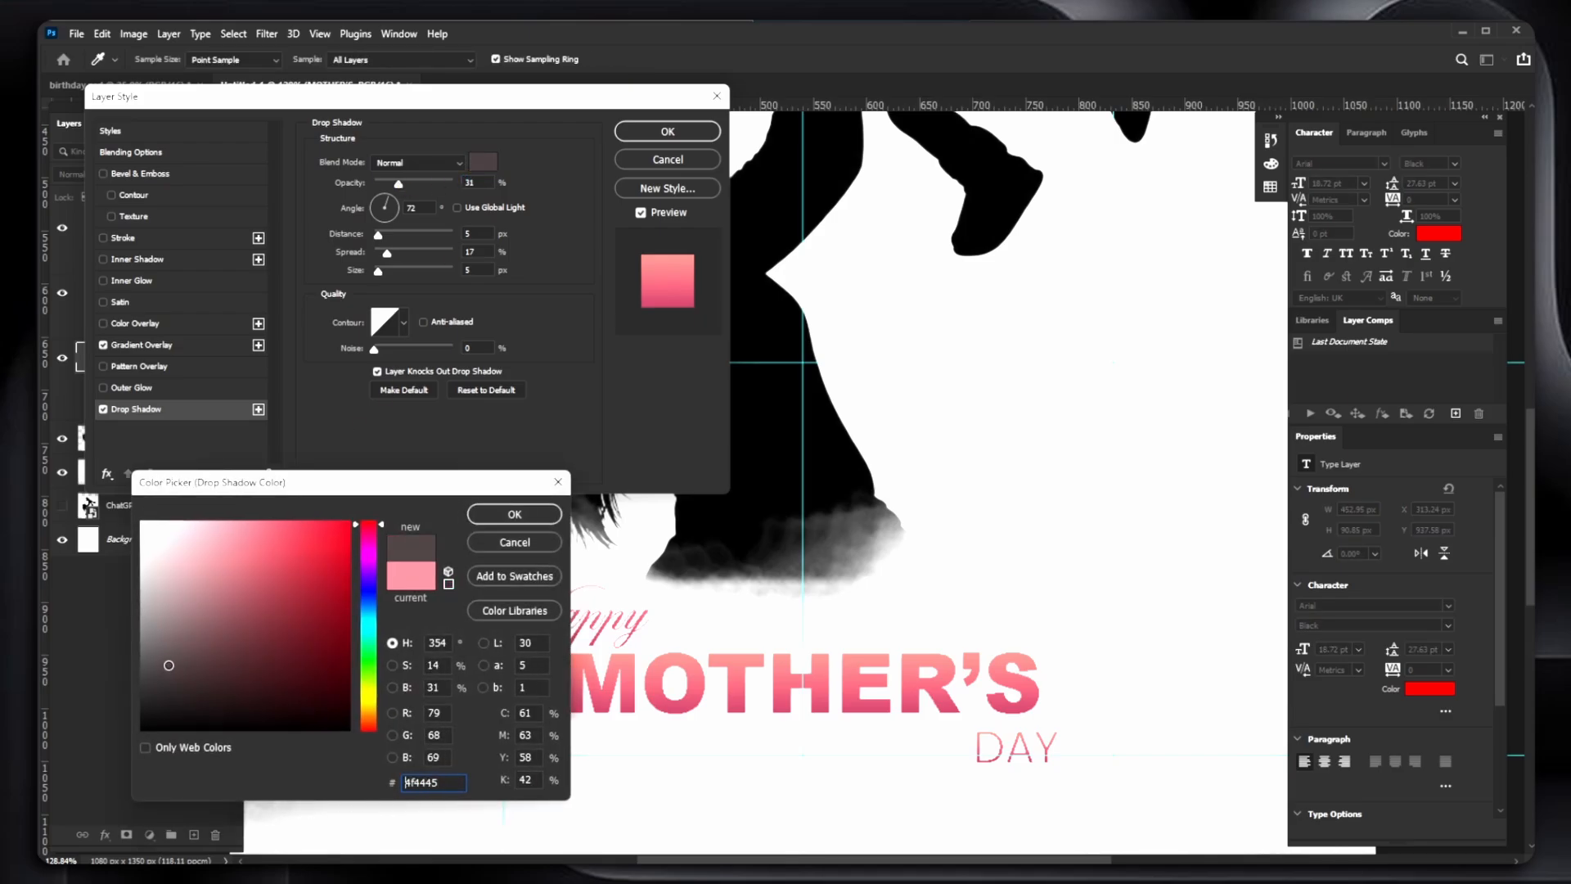
left_click(150, 659)
left_click(149, 665)
left_click(522, 516)
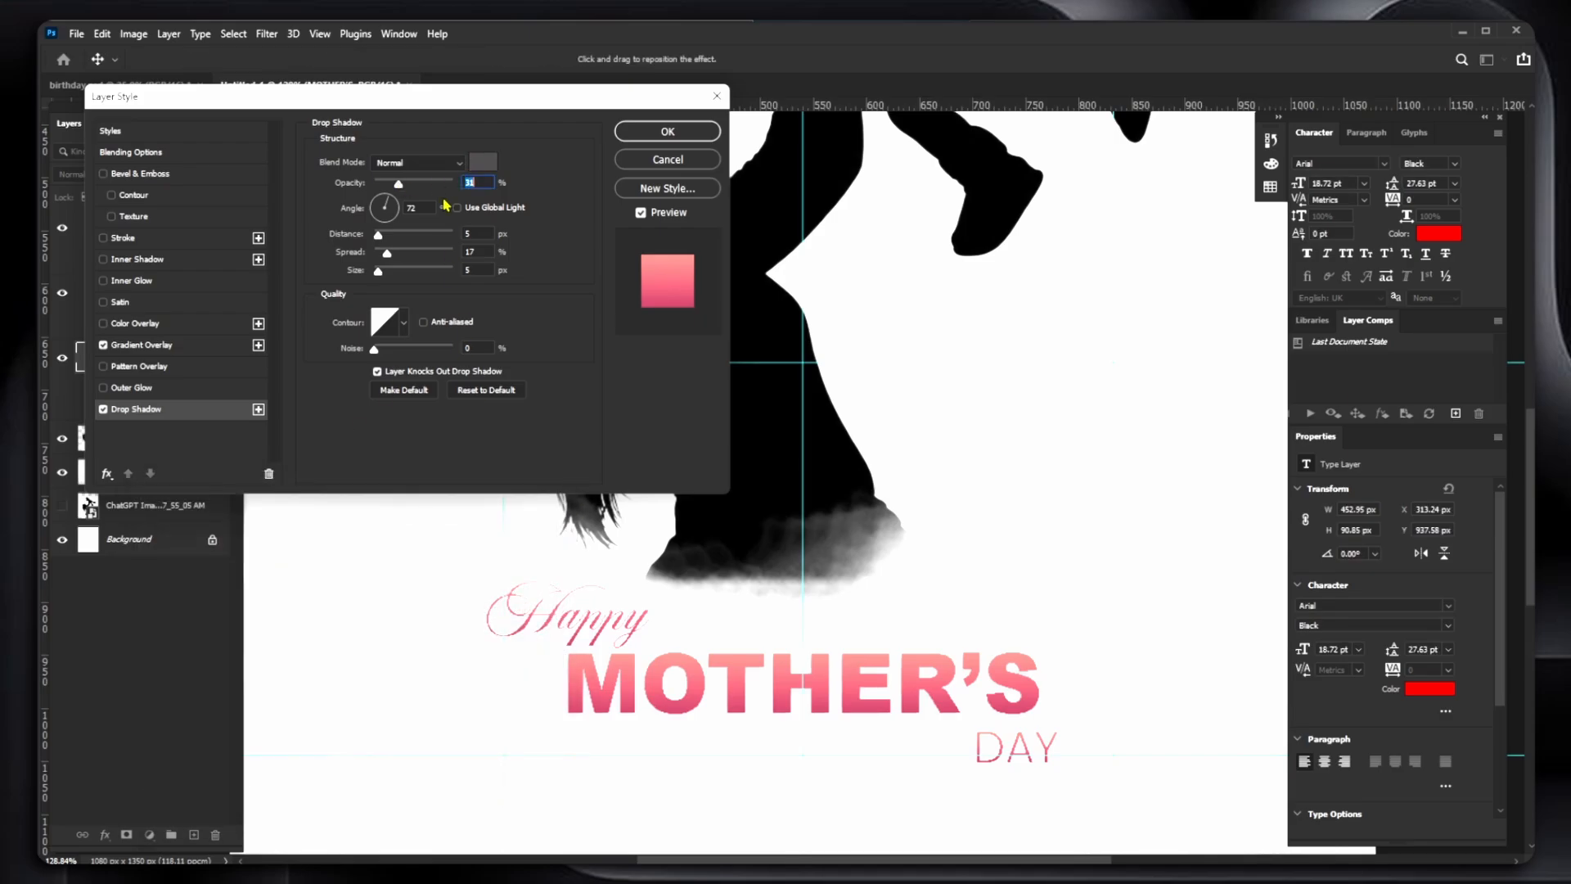
- Set the MOTHER'S drop shadow to 16% opacity, 67° angle with global light and 7 px distance, and adjust its spread and size
left_click_drag(402, 183, 390, 188)
key("Tab")
type("775247")
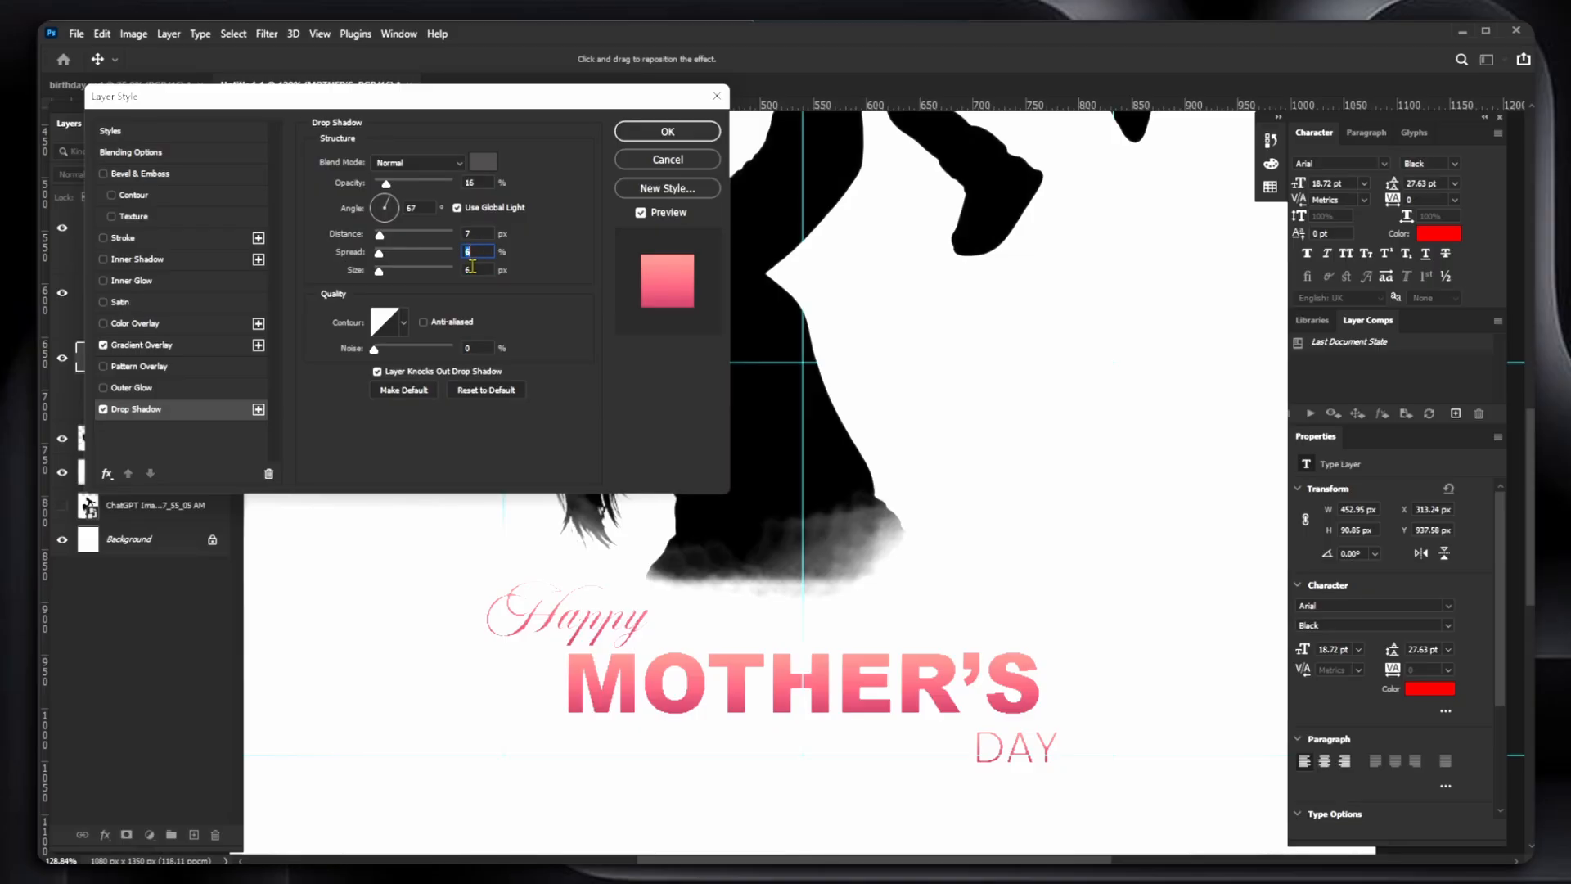
left_click(642, 133)
scroll(656, 534, "down", 5)
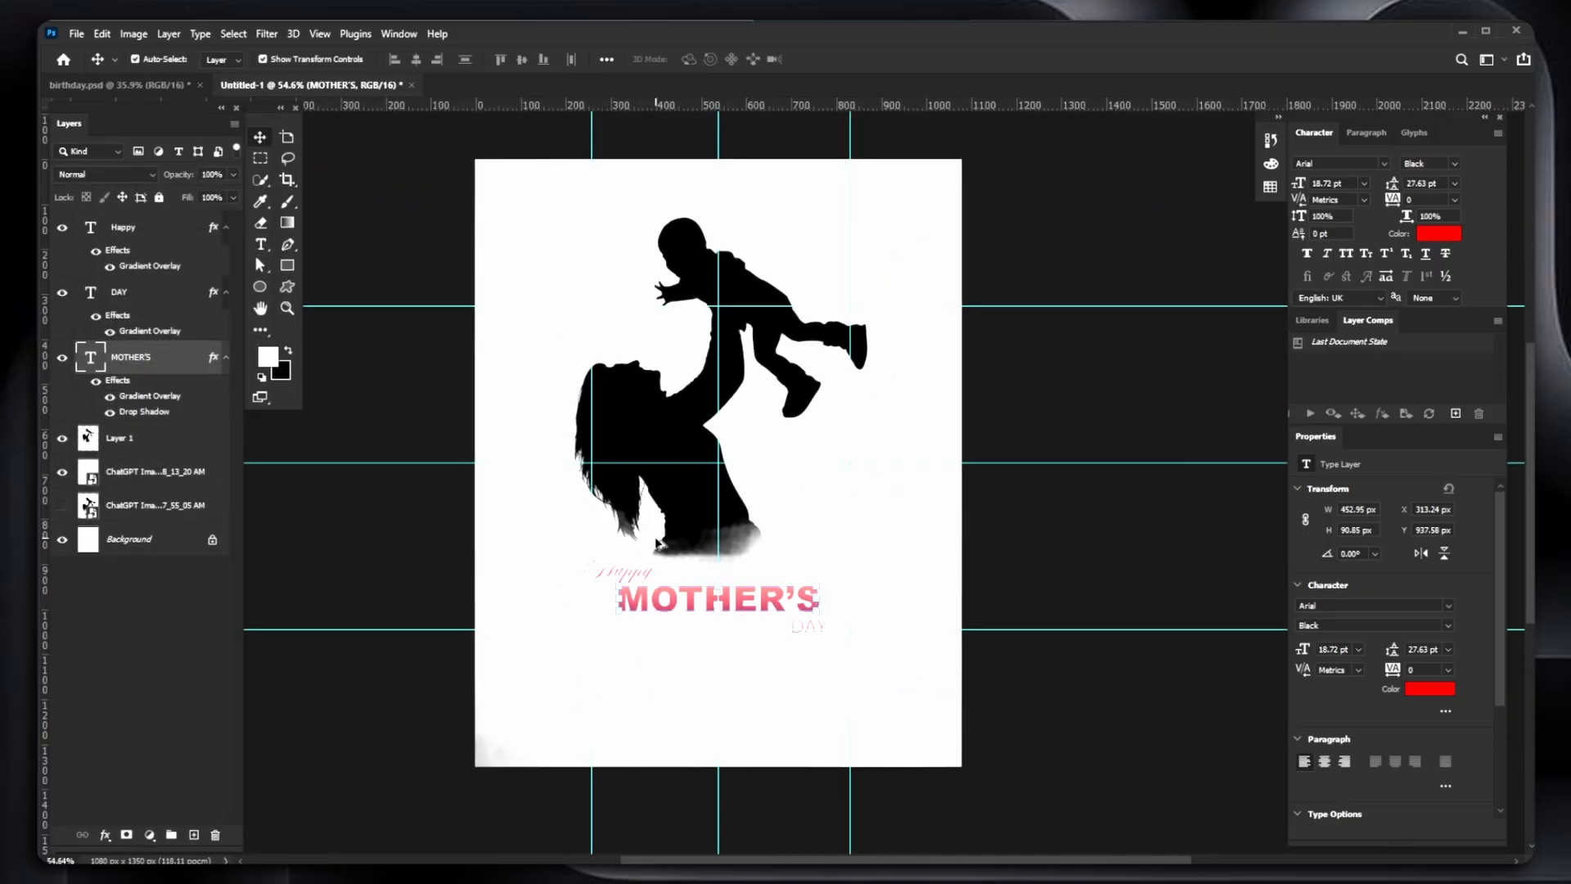
left_click(462, 596)
scroll(462, 596, "up", 2)
scroll(572, 602, "down", 2)
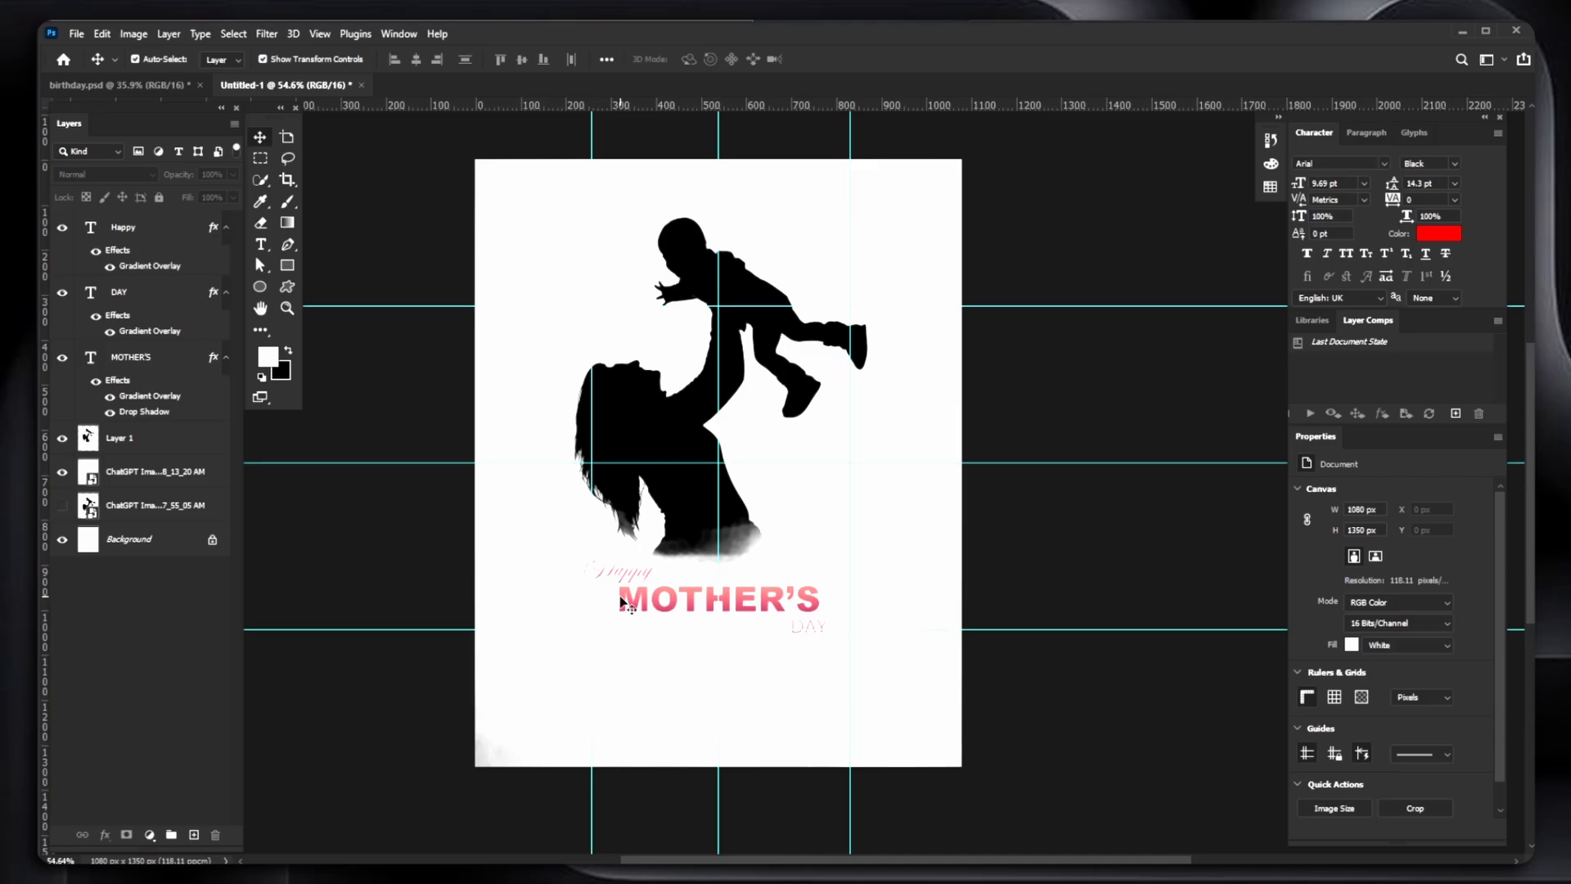
- Add a 1 px stroke positioned inside the MOTHER'S letters
scroll(621, 603, "up", 2)
scroll(620, 603, "up", 4)
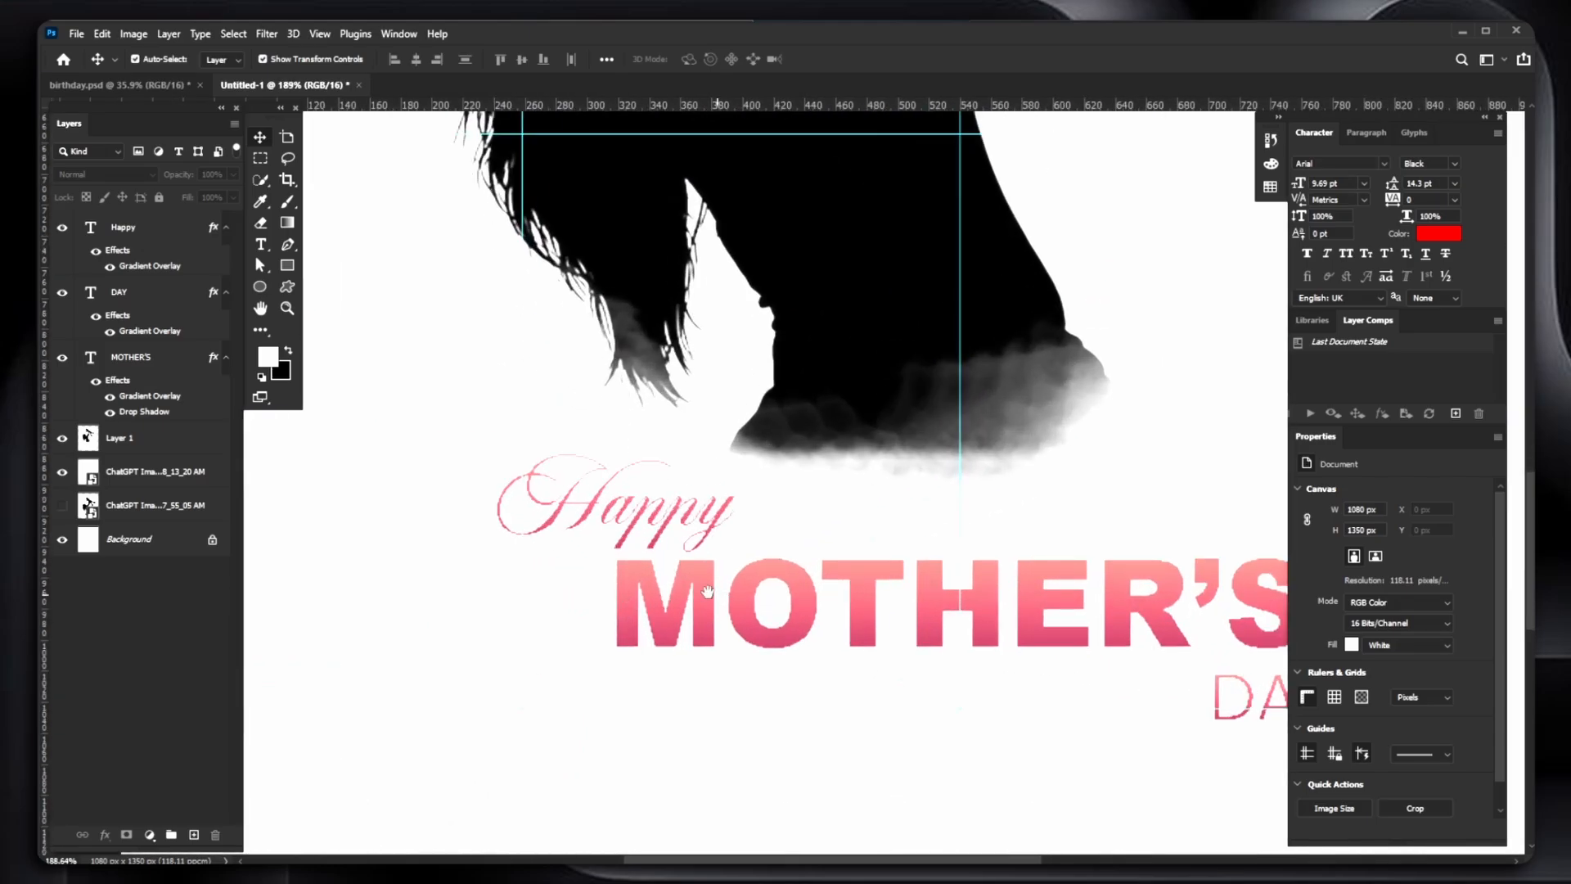
left_click(550, 610)
left_click_drag(584, 597, 677, 603)
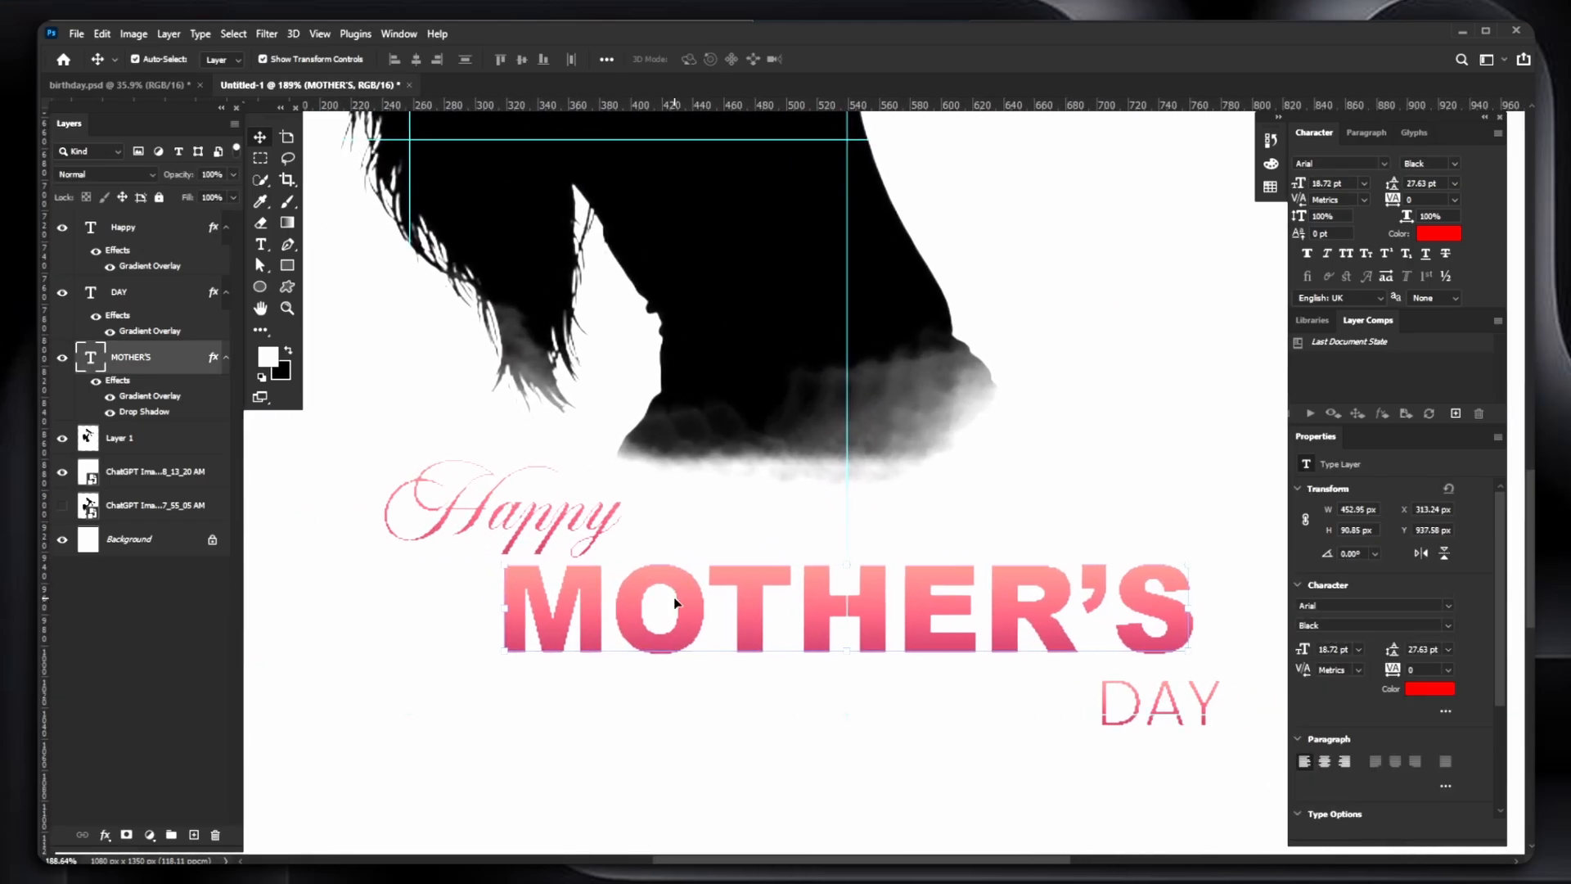
double_click(115, 382)
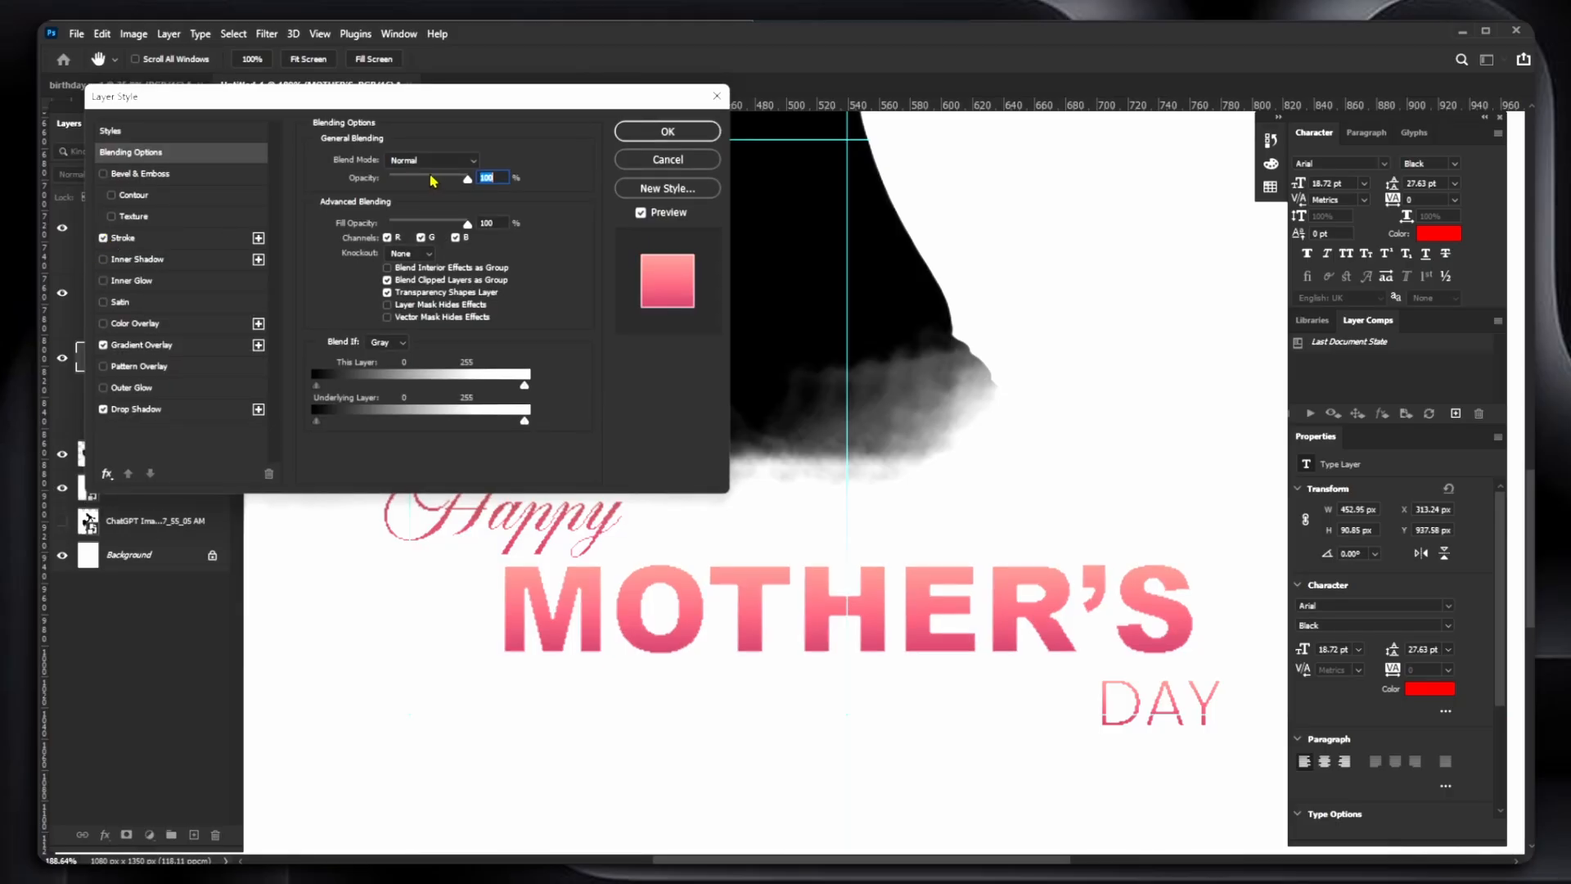
left_click(207, 239)
left_click(389, 179)
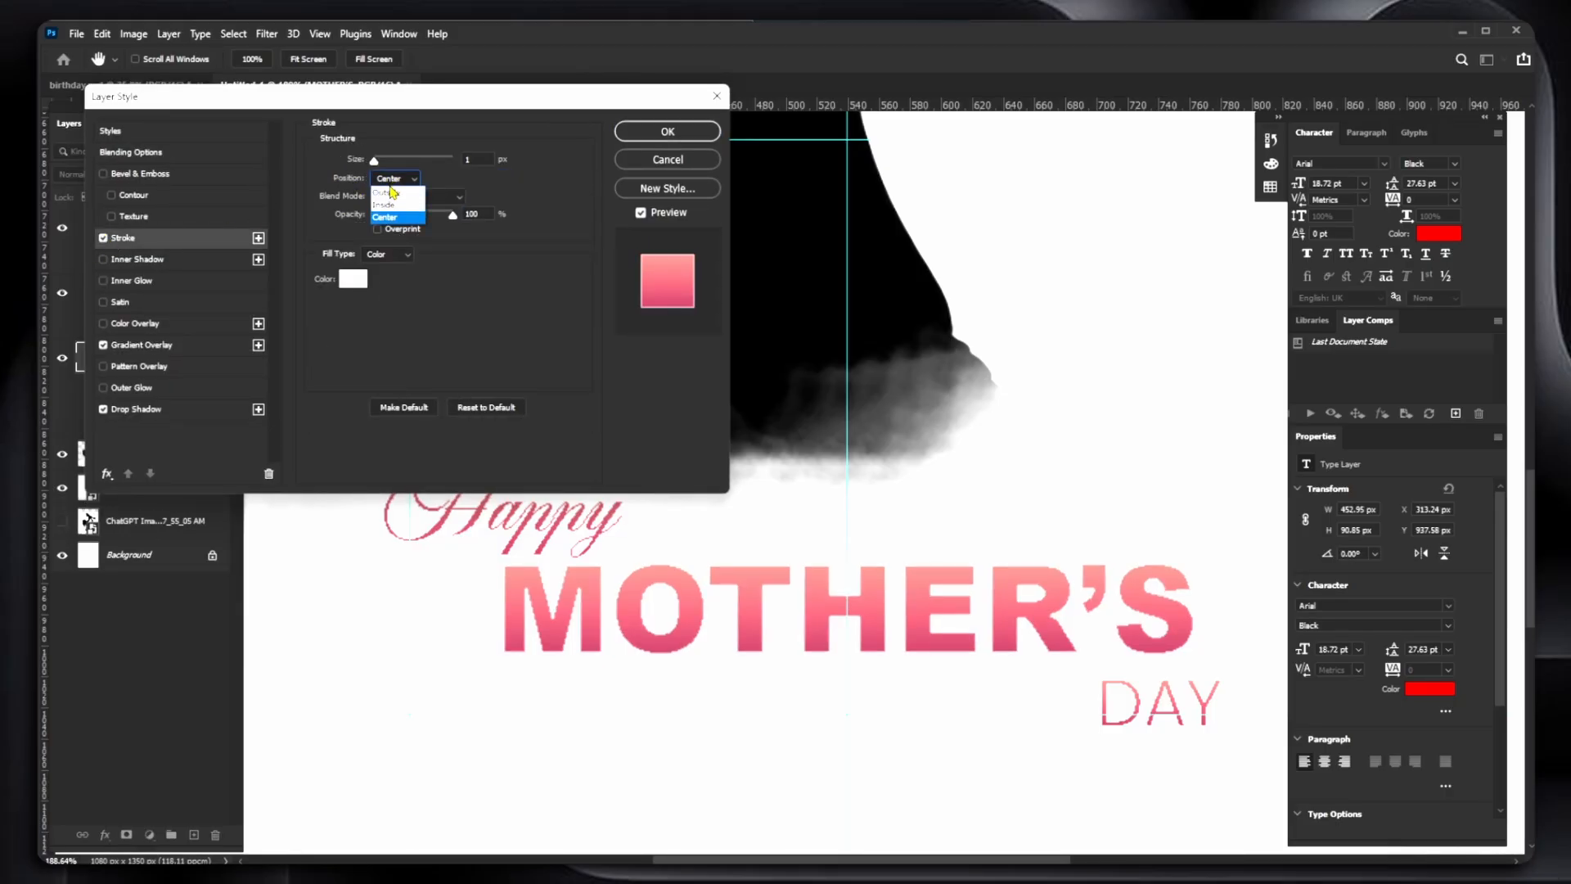
left_click(410, 210)
- Colour the MOTHER'S stroke pale pink-lilac, set its opacity to 22% and turn on overprint
left_click(353, 278)
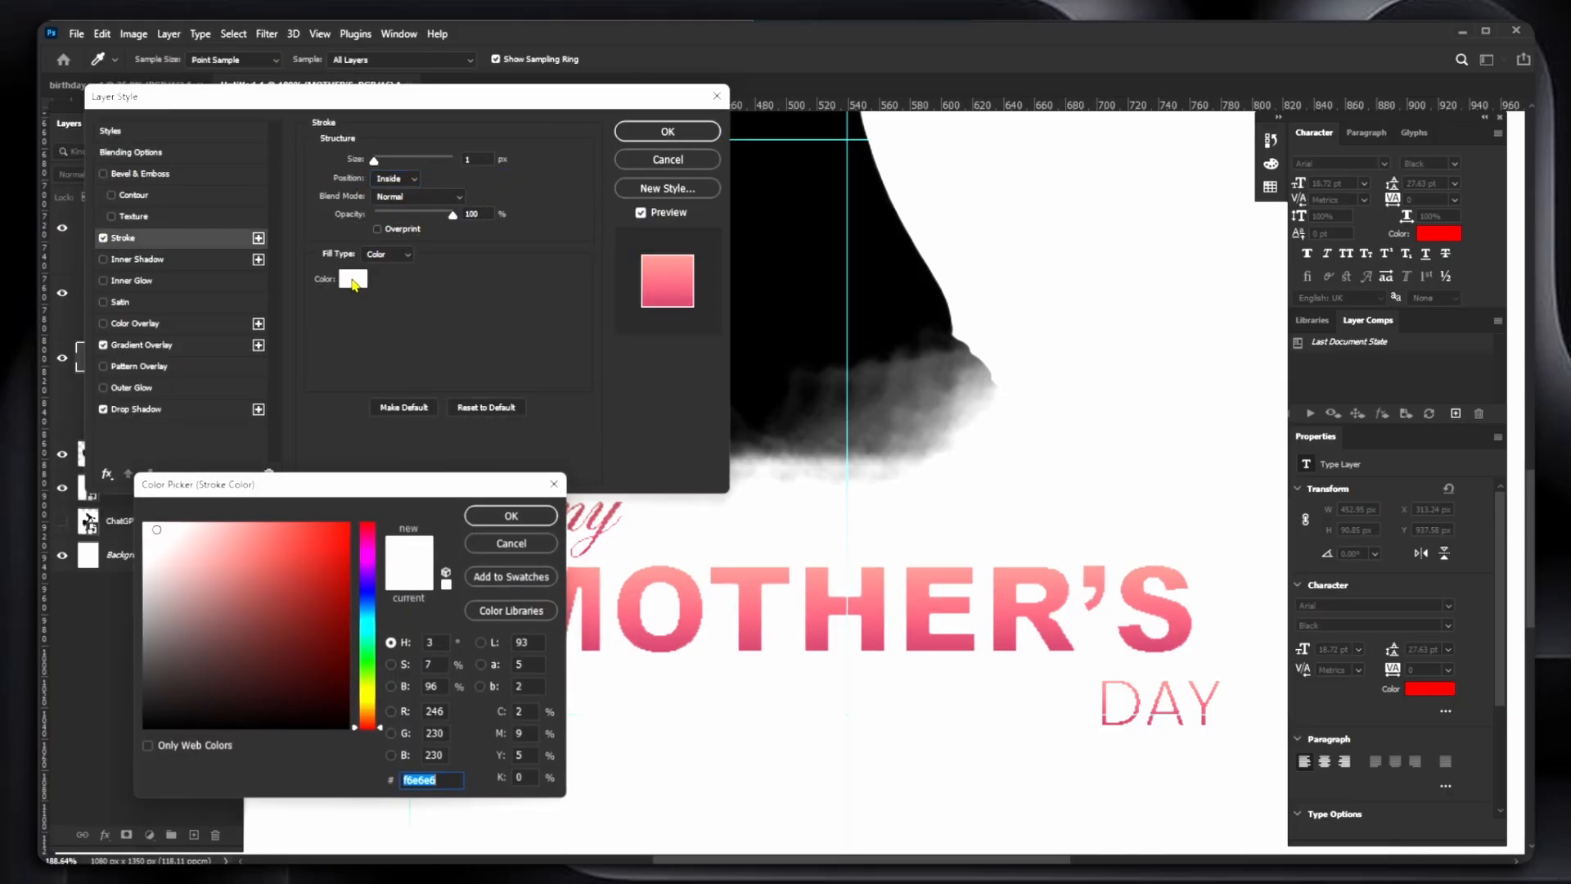
mouse_move(245, 570)
left_mouse_down()
mouse_move(308, 549)
mouse_move(146, 528)
mouse_move(176, 581)
mouse_move(156, 525)
mouse_move(199, 520)
mouse_move(185, 526)
left_mouse_up()
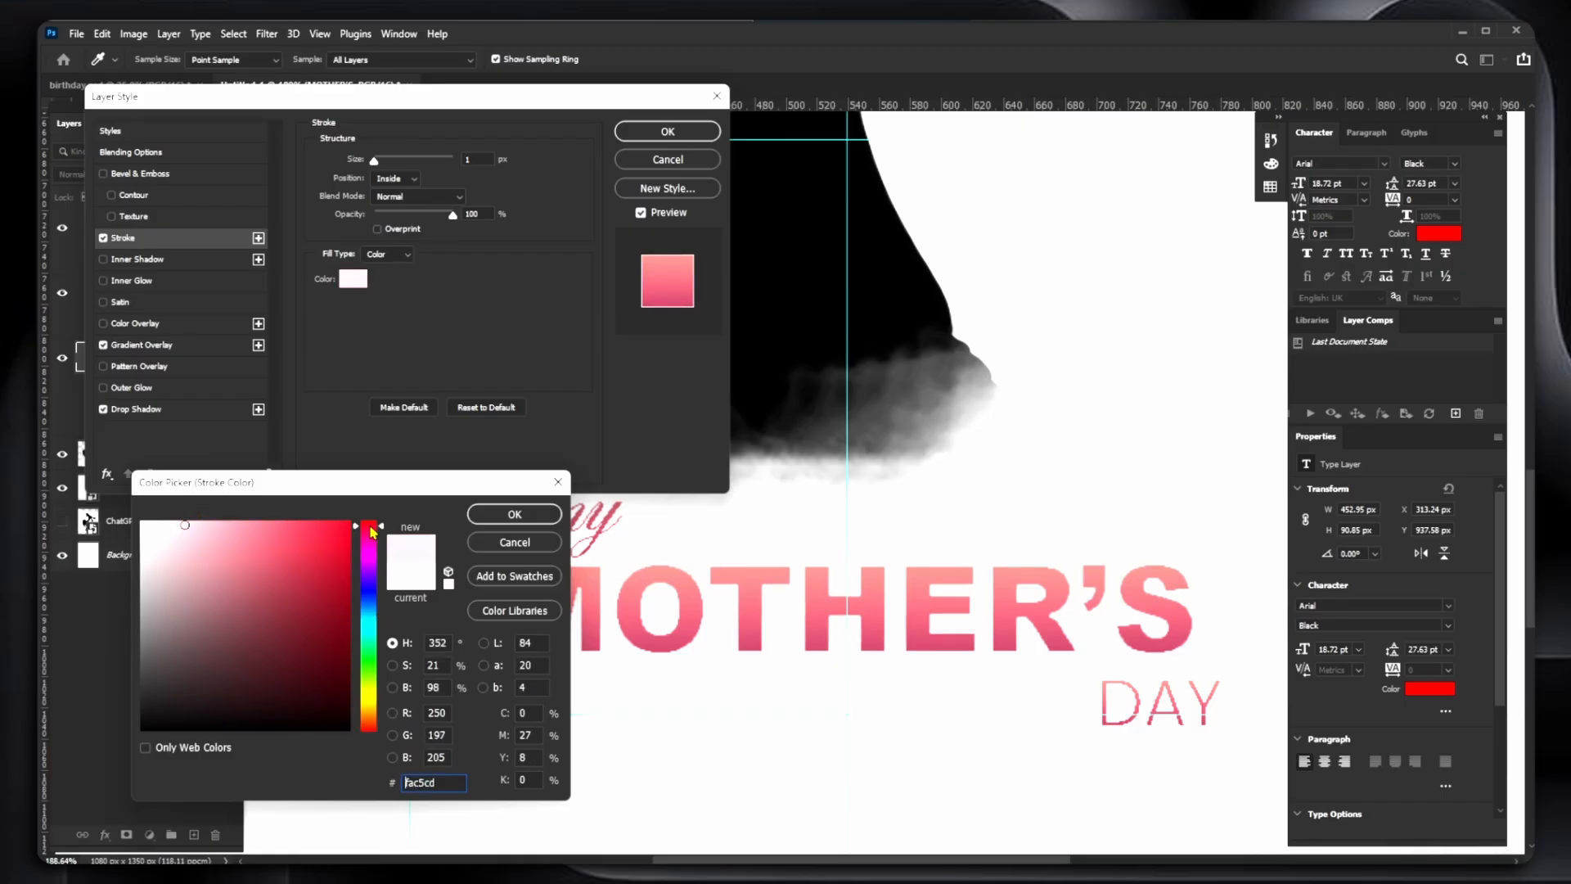
mouse_move(376, 615)
left_mouse_down()
mouse_move(373, 695)
mouse_move(372, 561)
left_mouse_up()
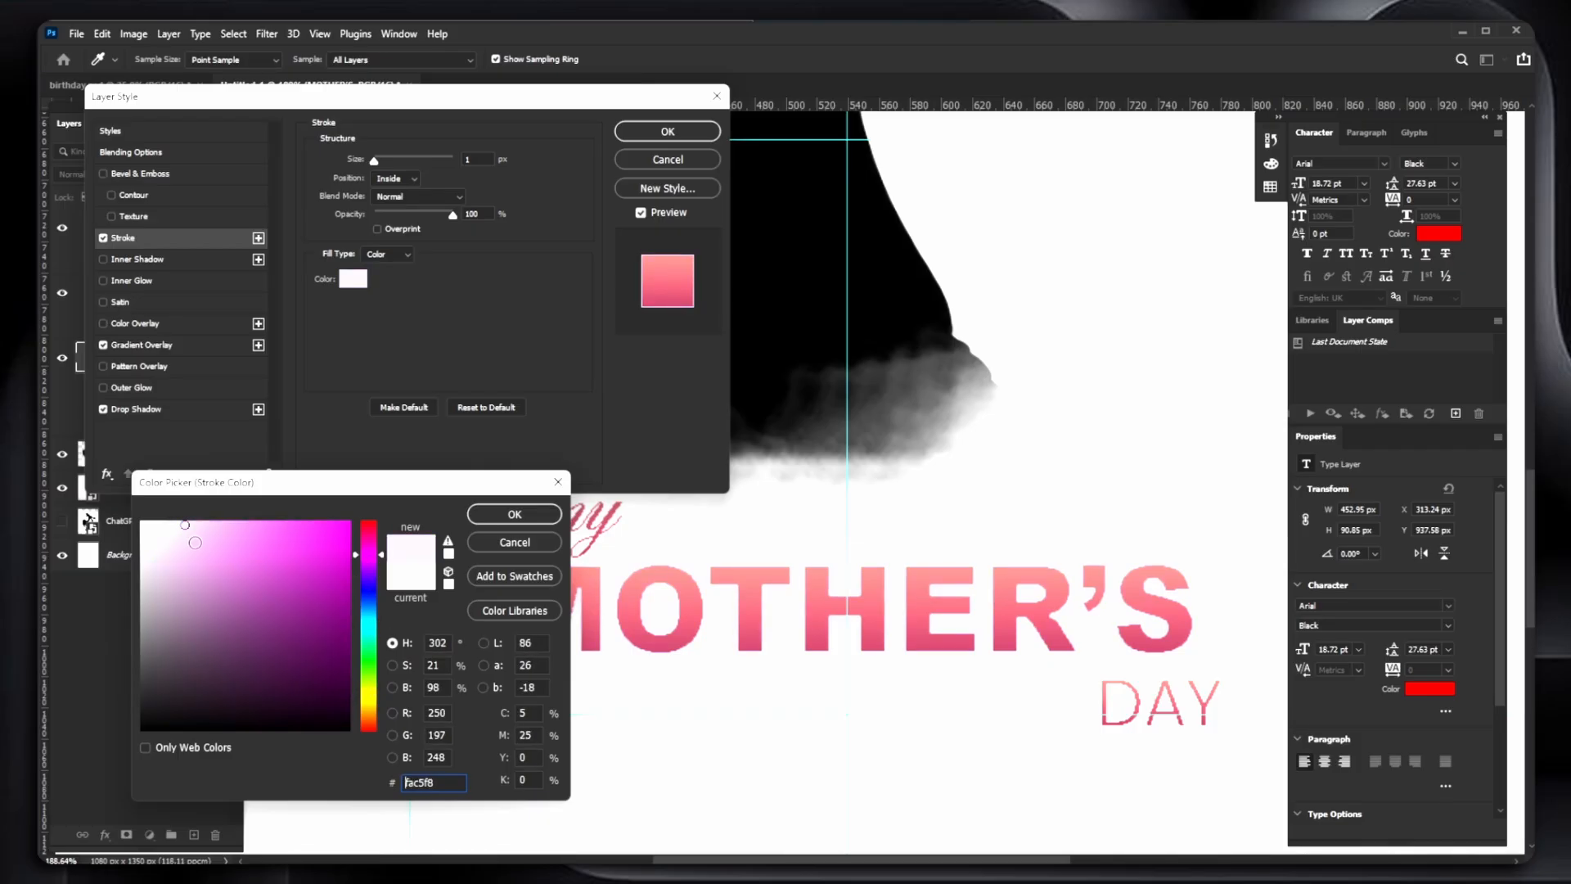
left_click(197, 526)
left_click(513, 515)
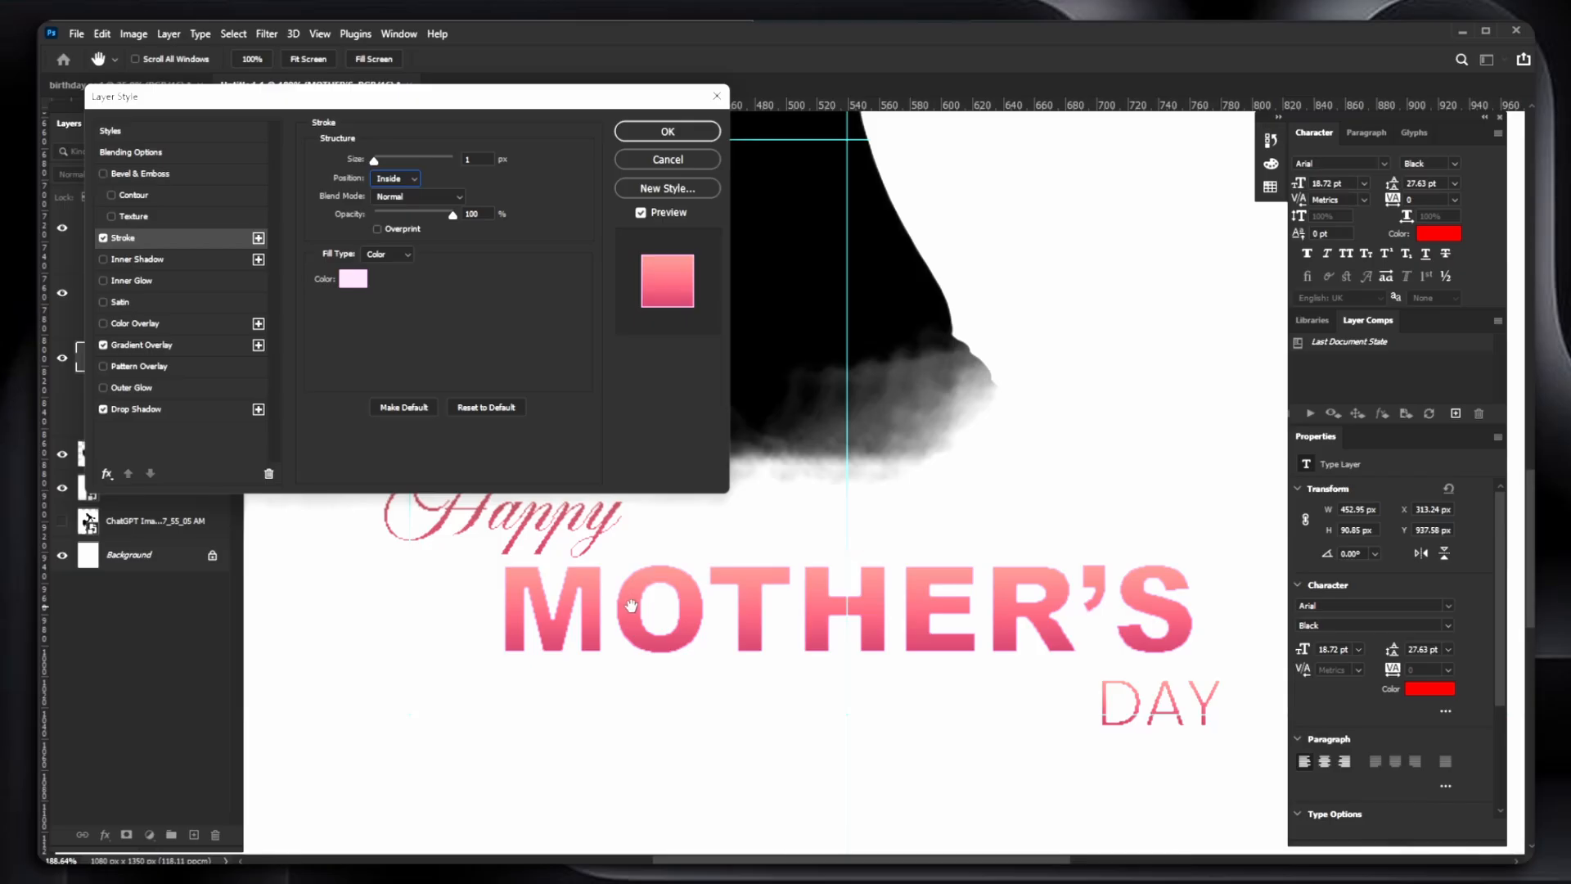
left_click(399, 216)
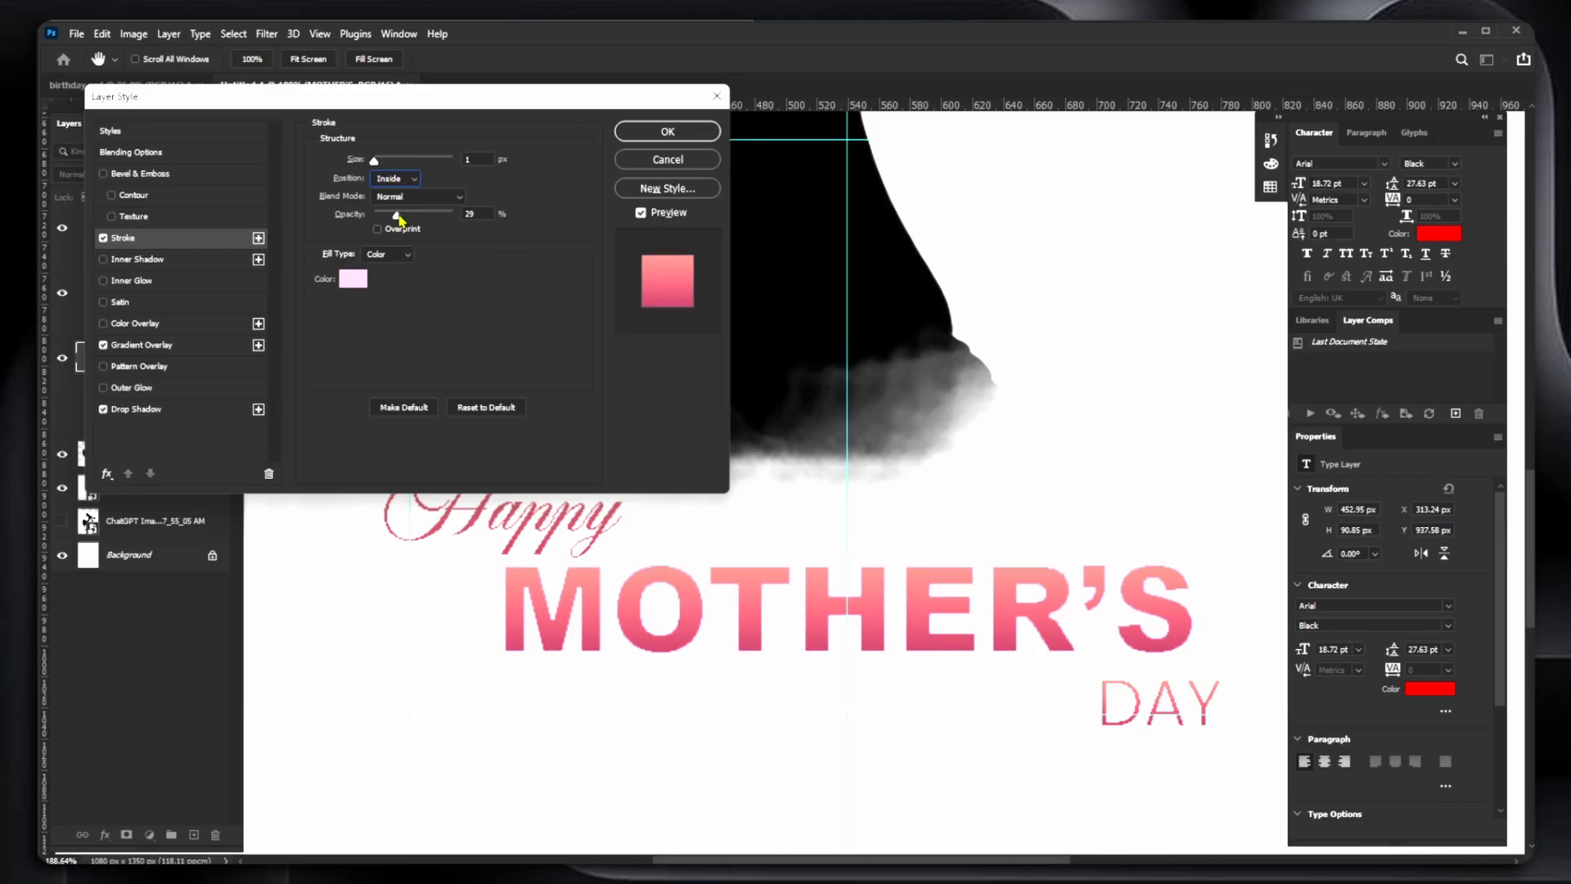
mouse_move(398, 216)
left_mouse_down()
mouse_move(449, 231)
mouse_move(392, 238)
left_mouse_up()
left_click(399, 229)
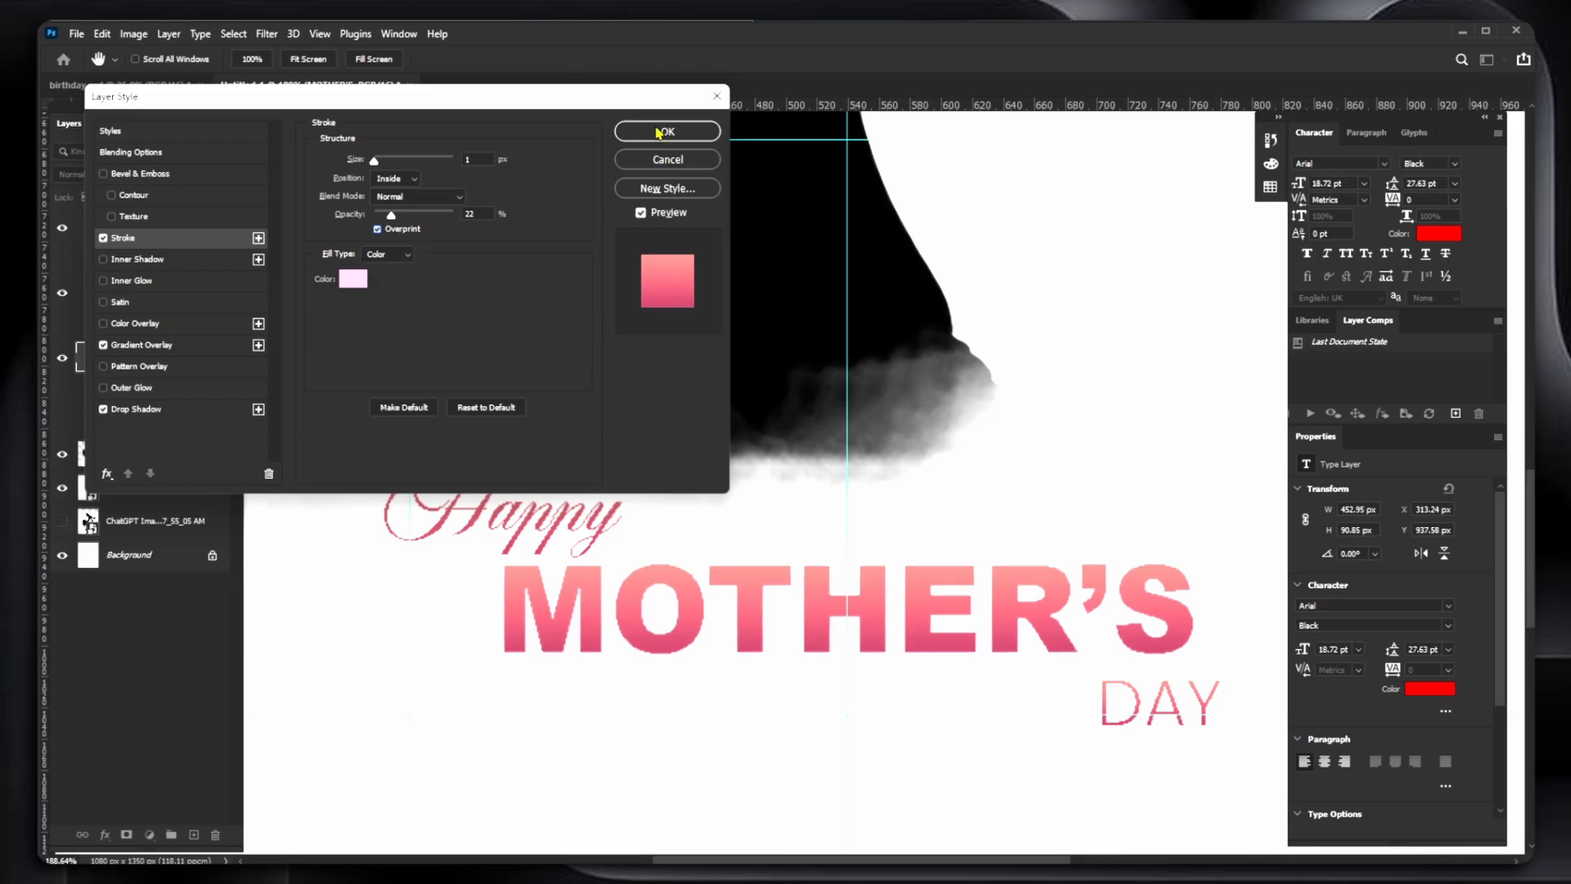
- Add a white Soft Light inner glow with reduced opacity to MOTHER'S, leave outer glow off and apply the layer style
left_click(135, 281)
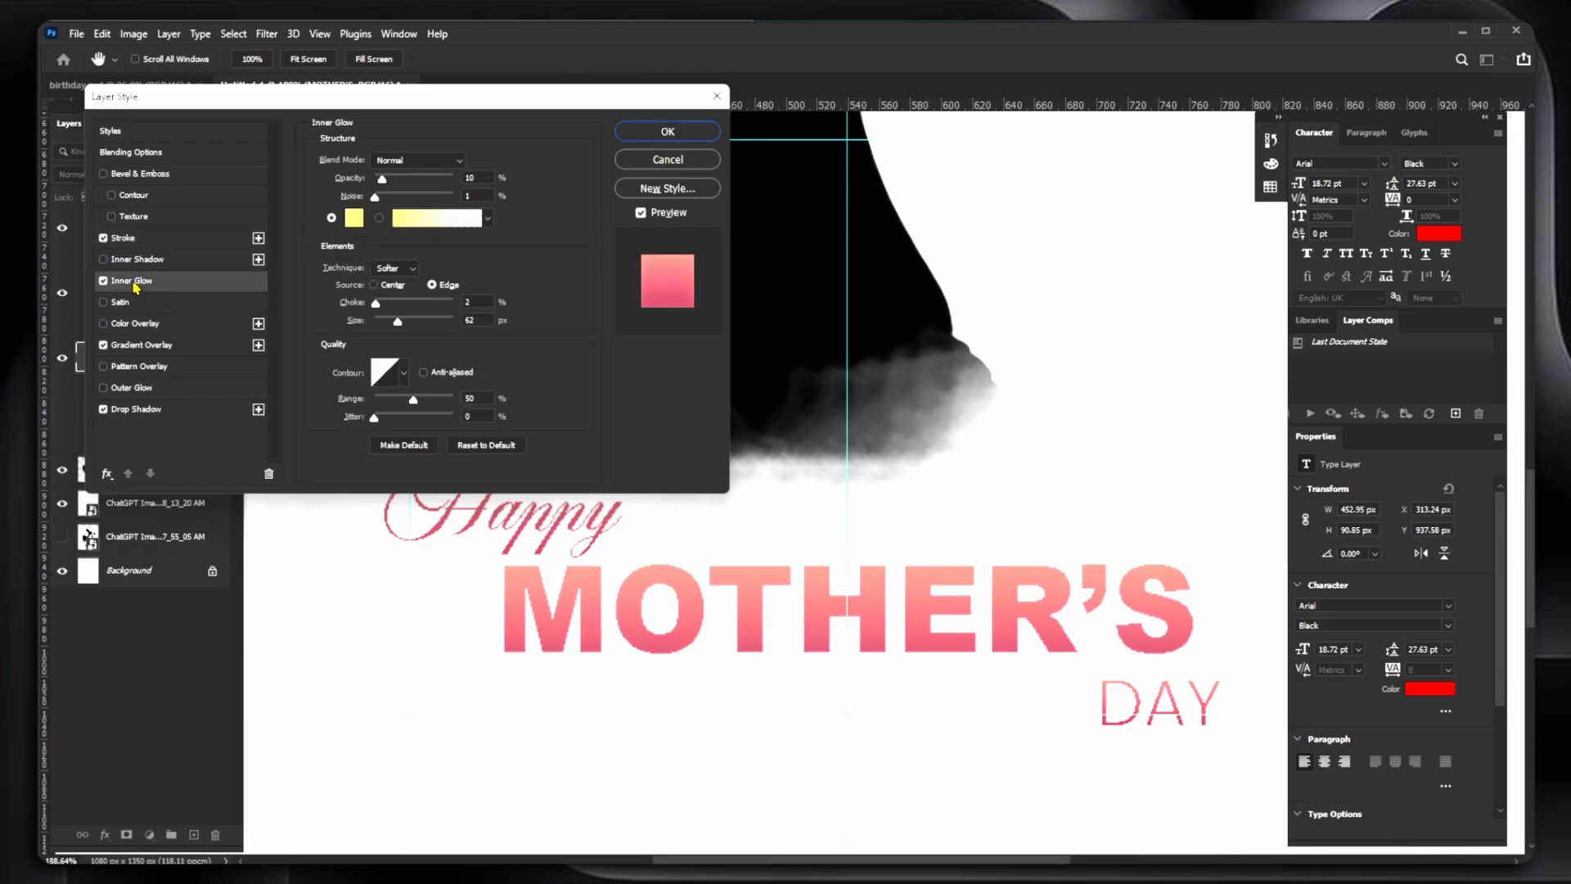
left_click(355, 216)
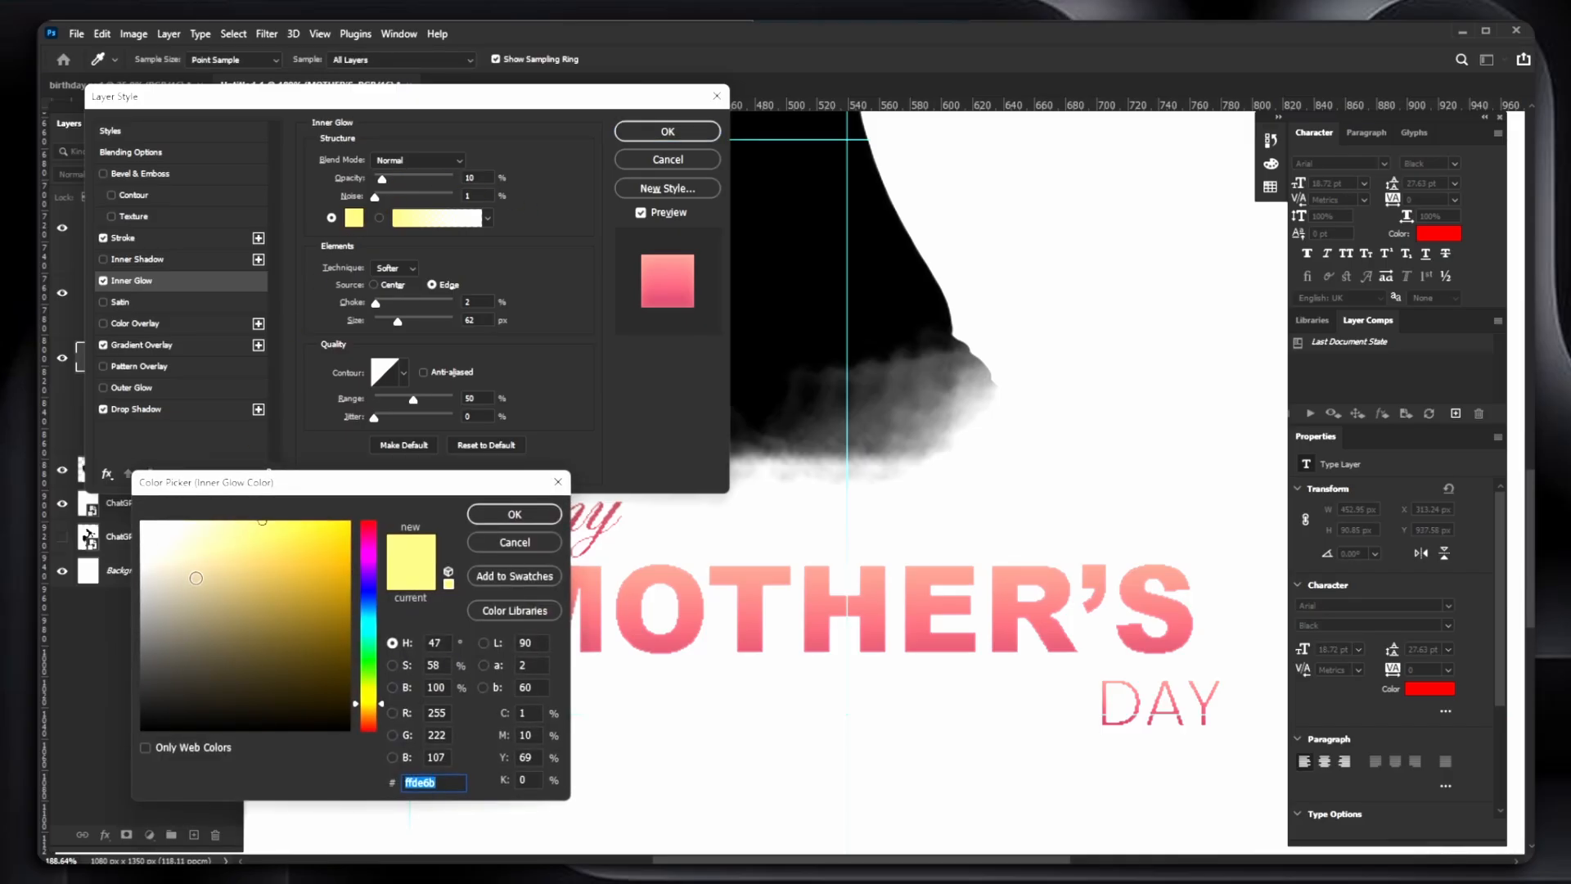
left_click(142, 521)
left_click(514, 514)
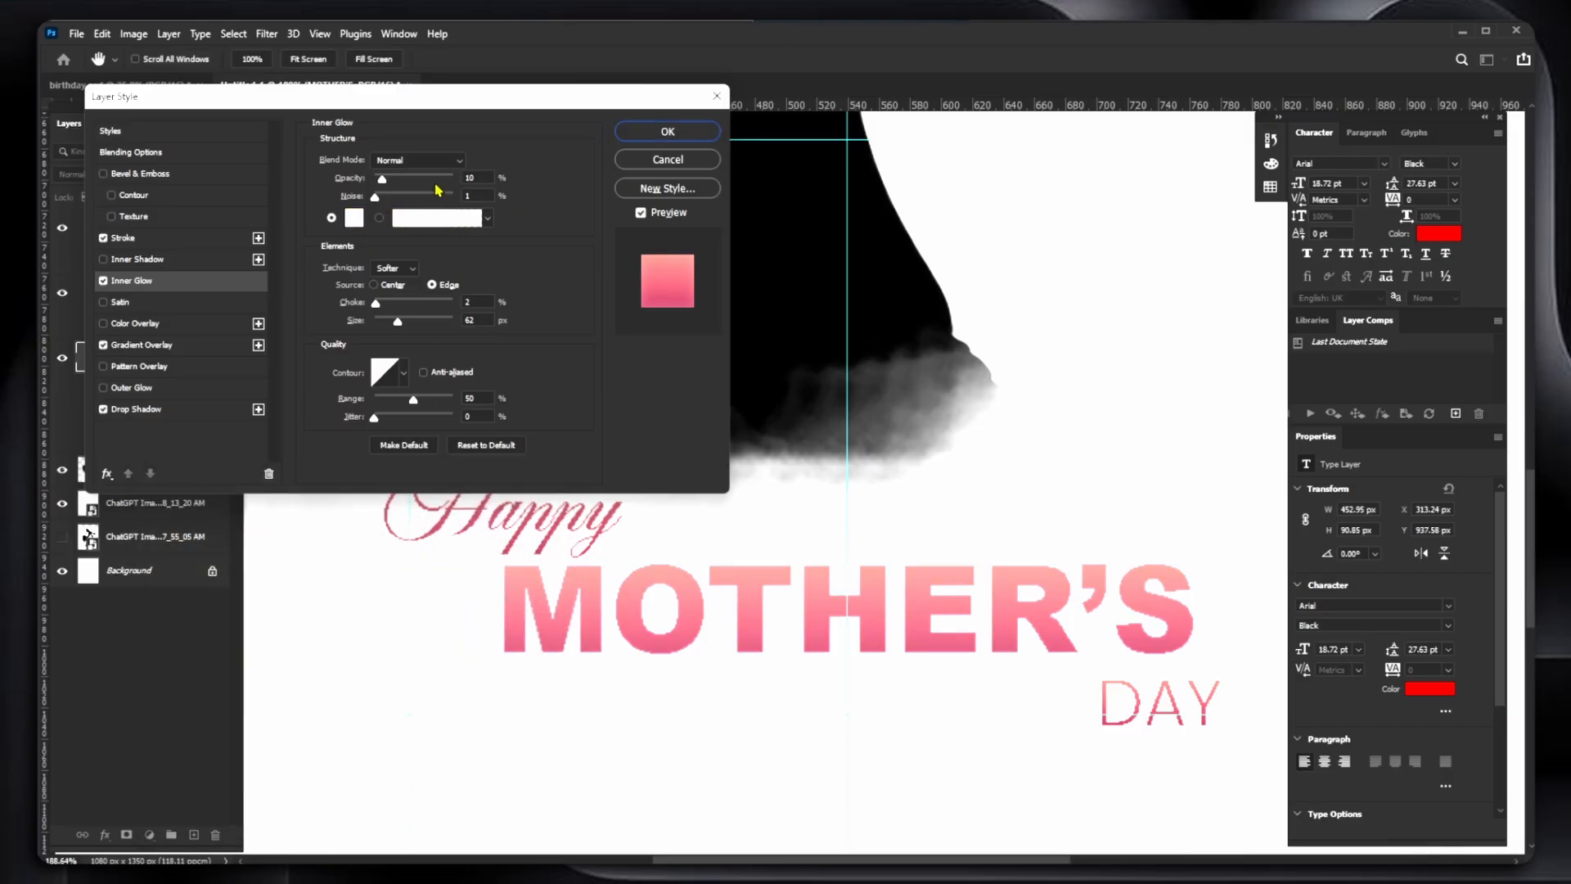
left_click(433, 166)
left_click(413, 369)
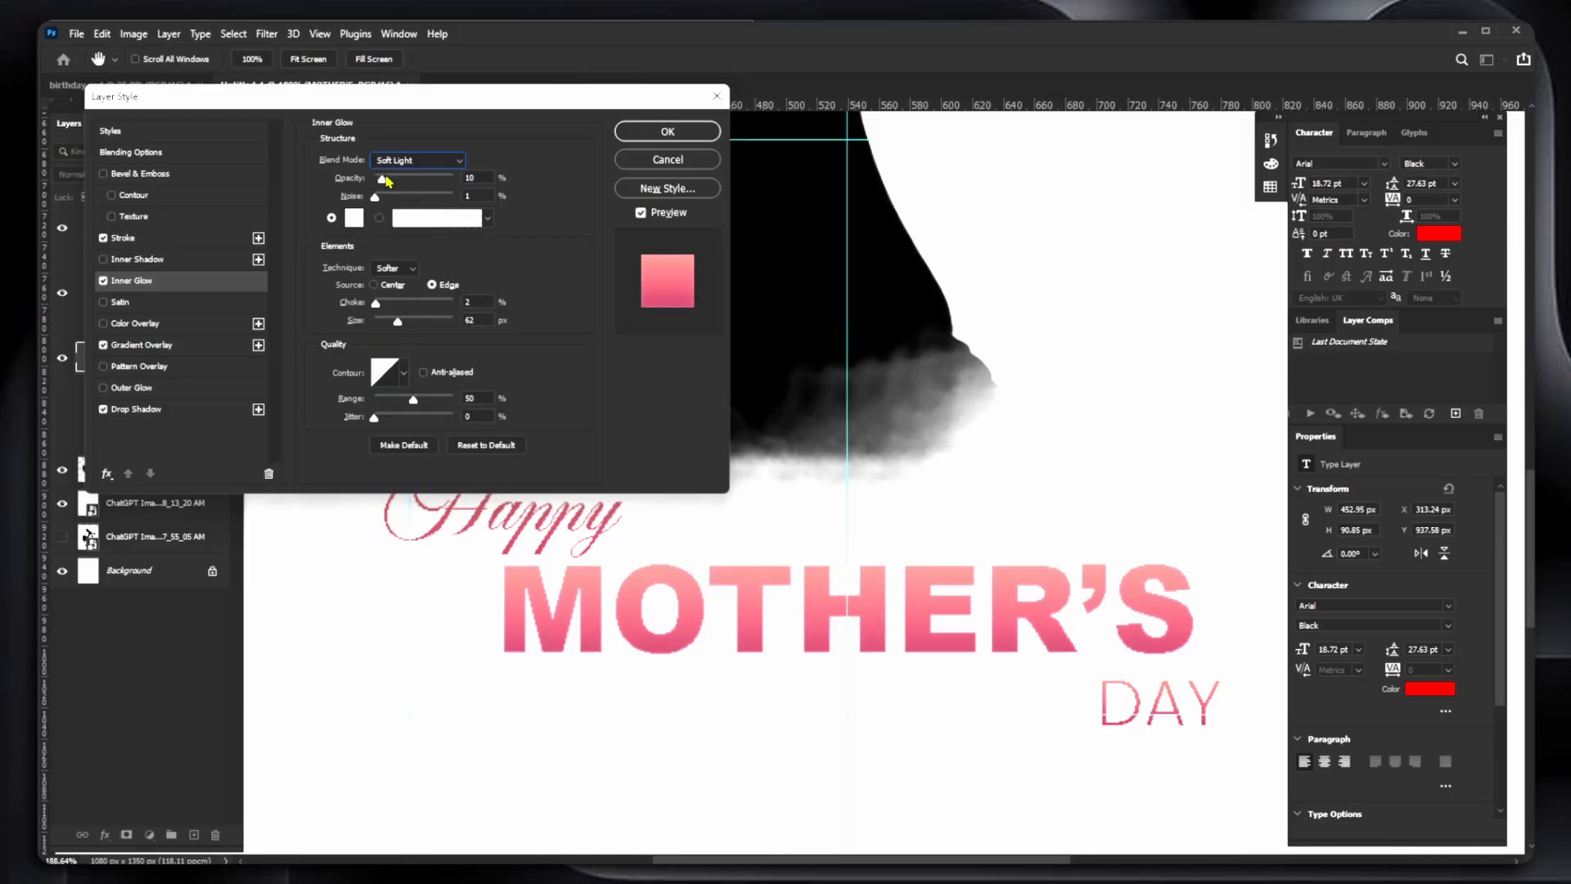
key("Tab")
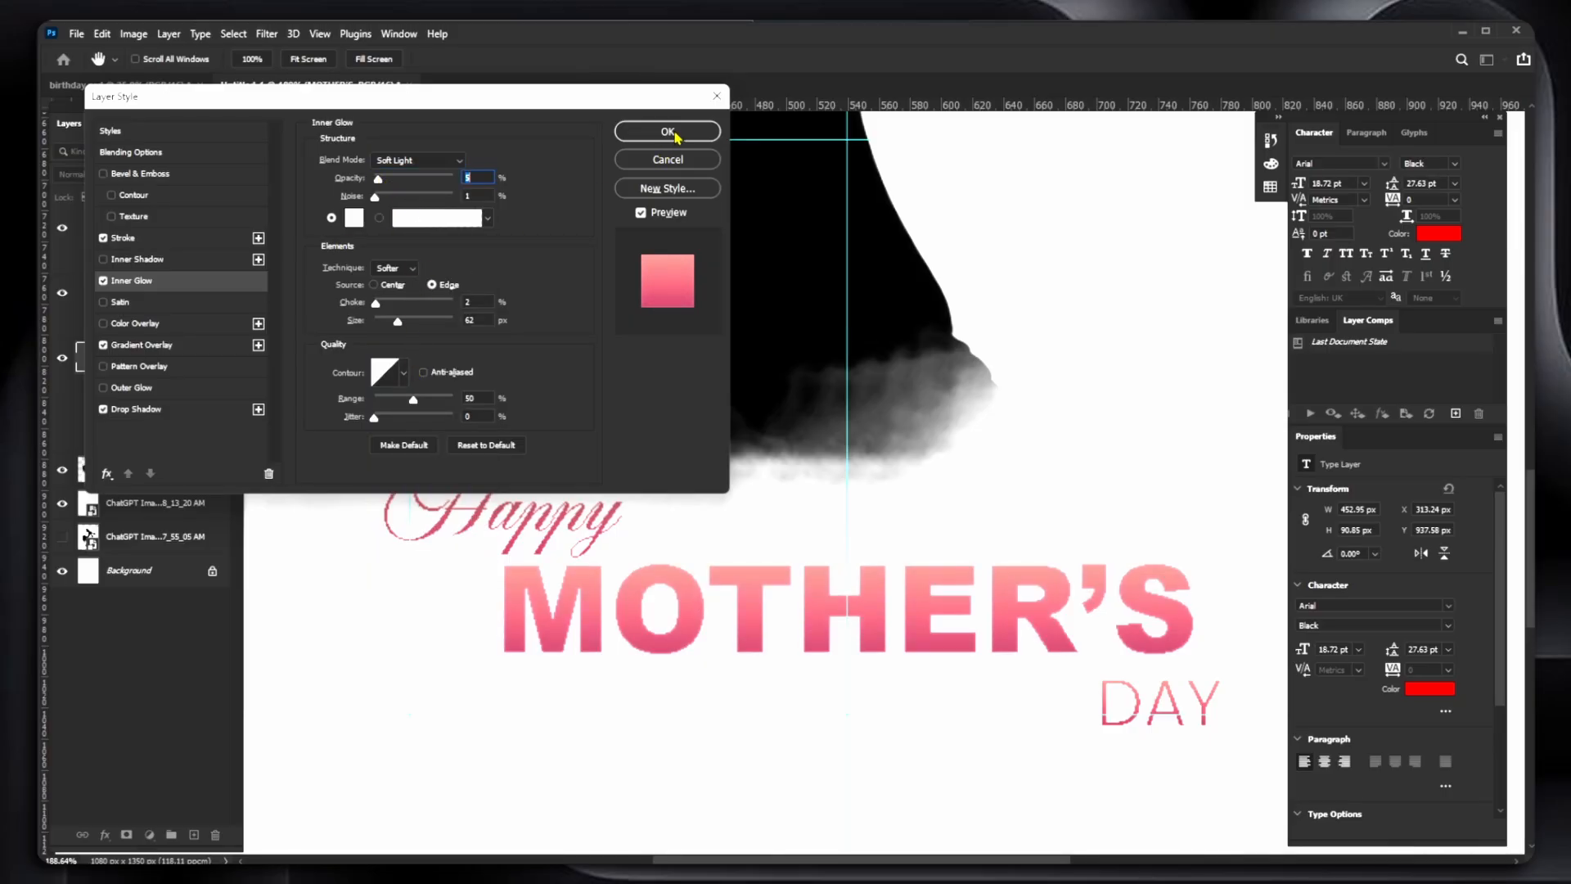
left_click(149, 392)
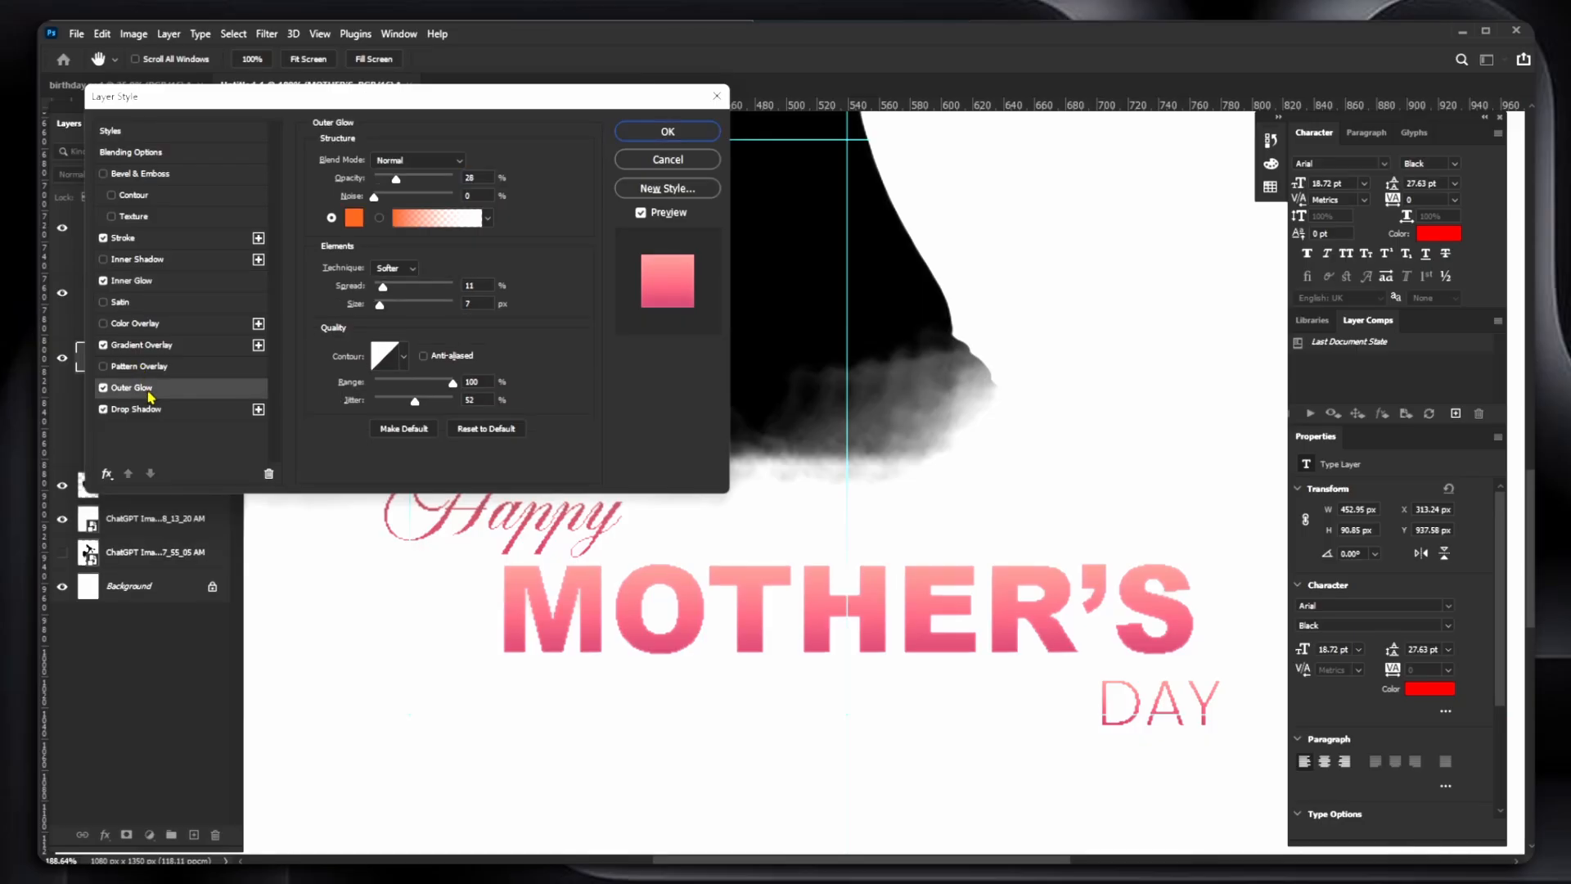
left_click(104, 391)
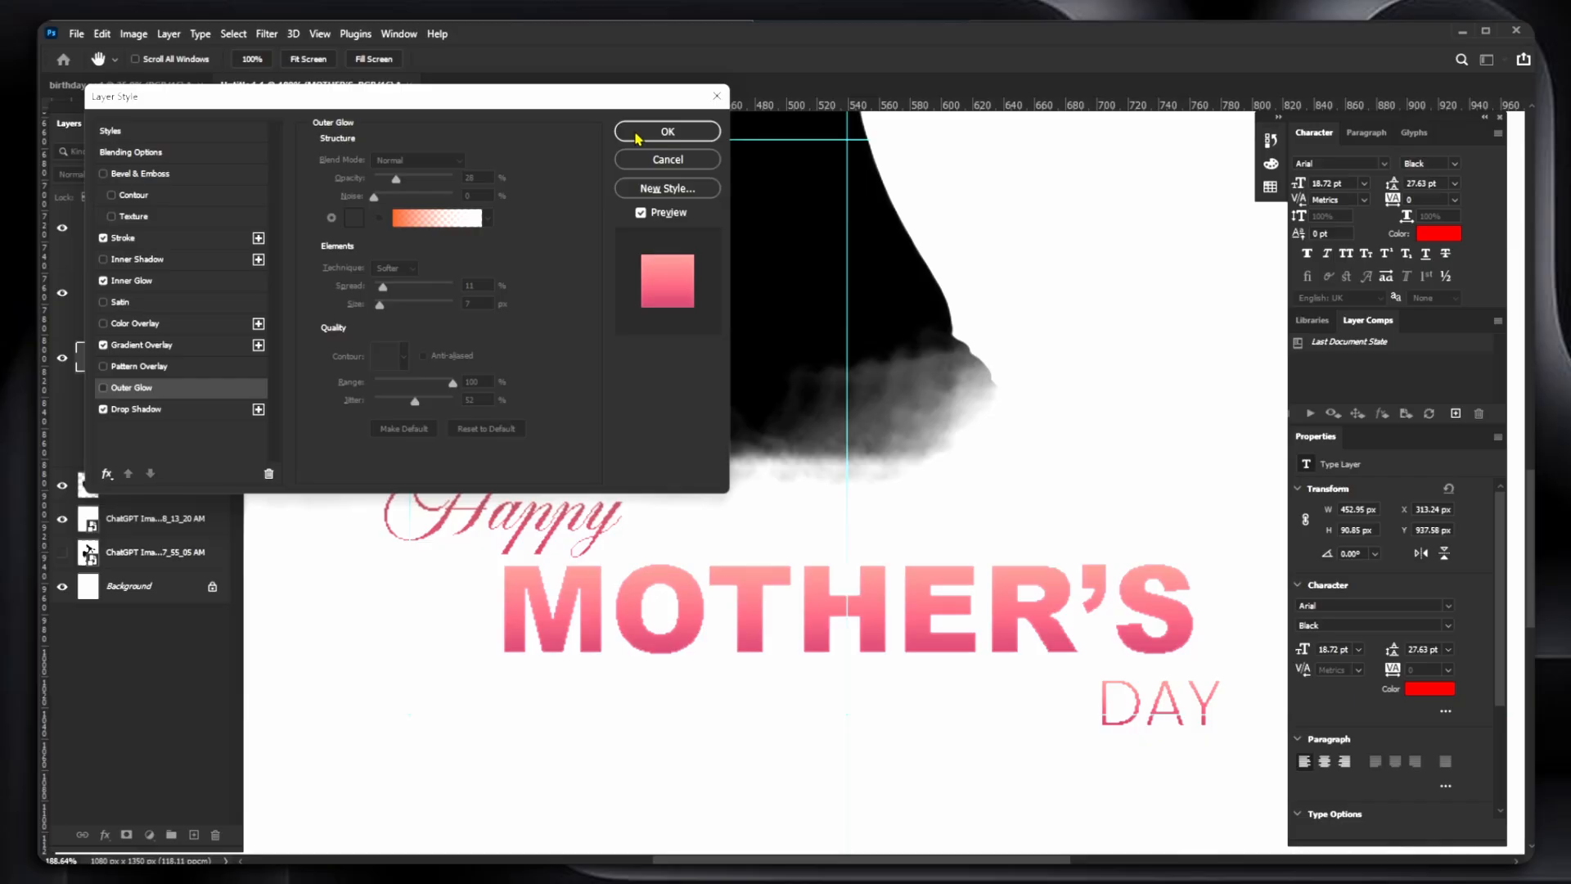
left_click(667, 132)
key("ctrl+0")
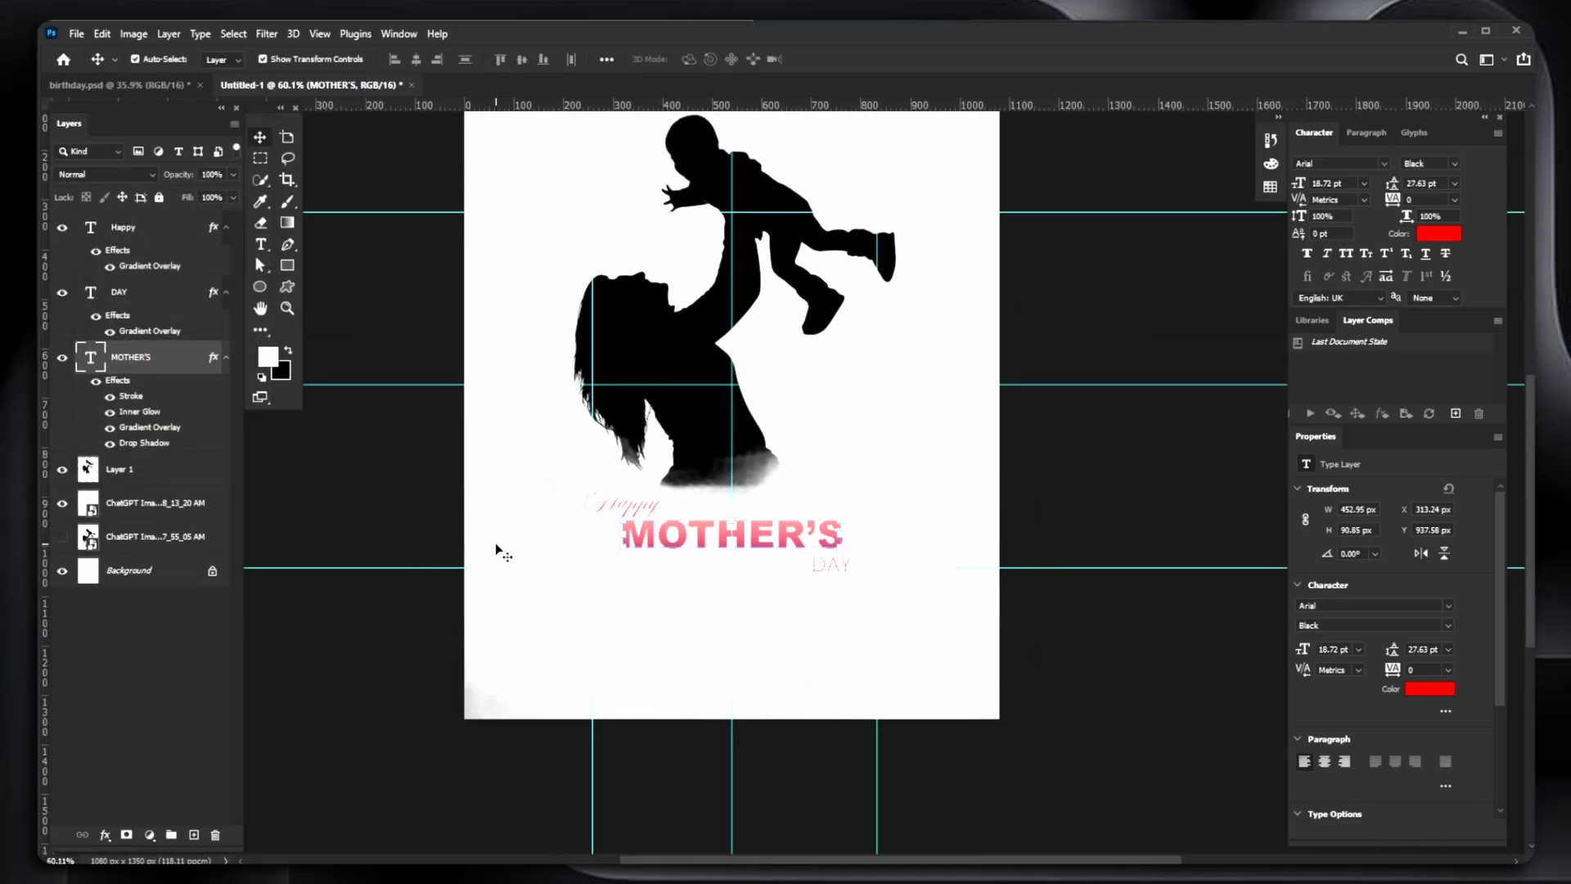
- Set the opacity of the "Happy" text layer to 70%
scroll(601, 561, "up", 8)
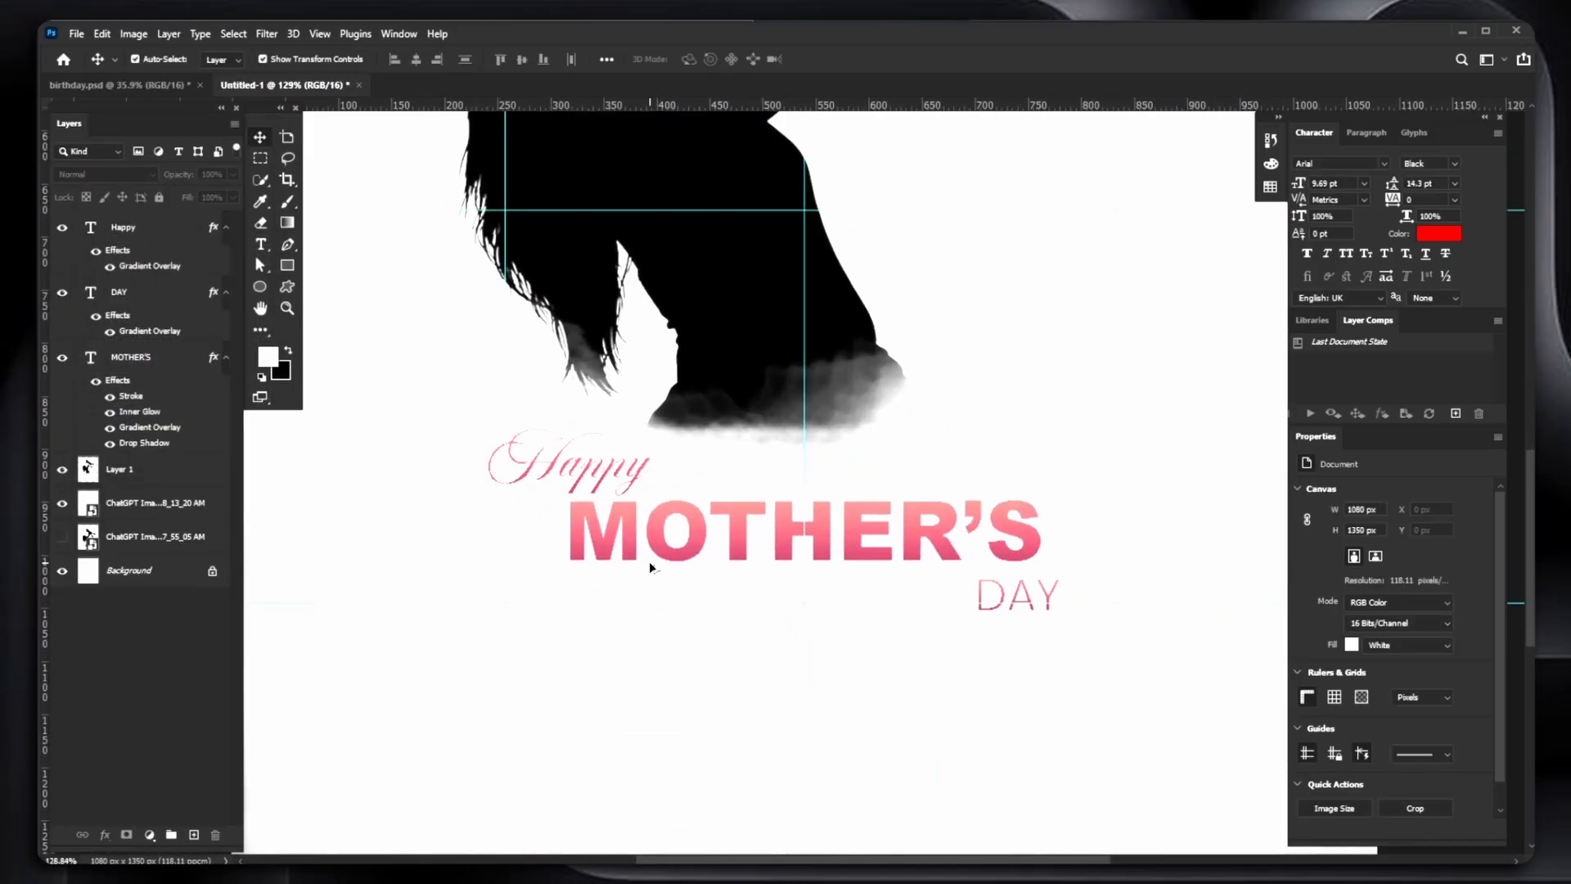
scroll(686, 528, "down", 8)
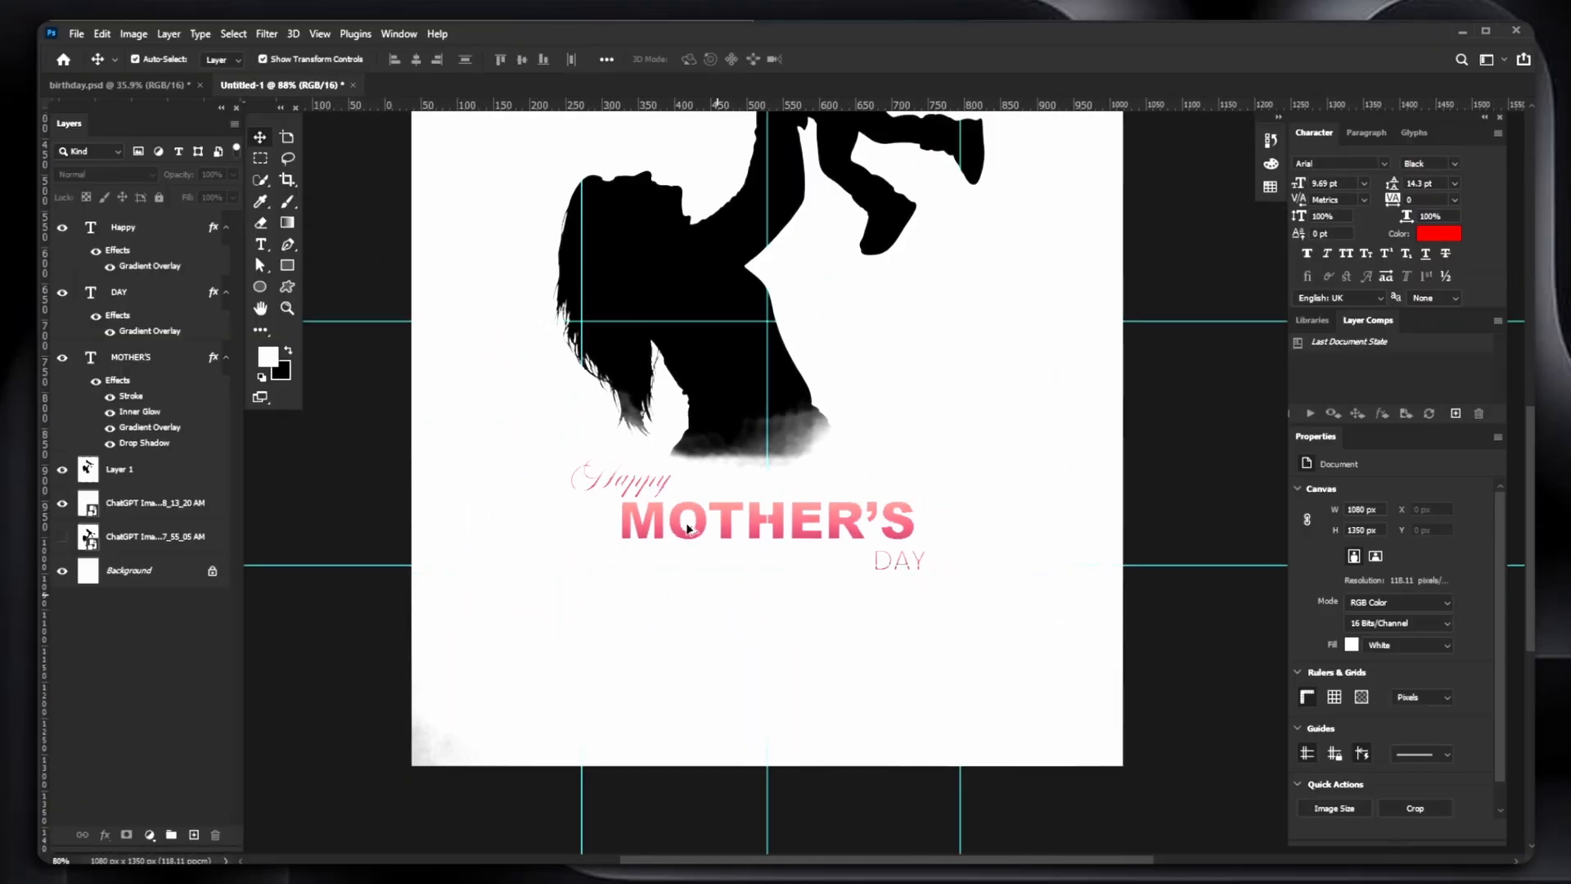
scroll(677, 553, "up", 3)
left_click(151, 227)
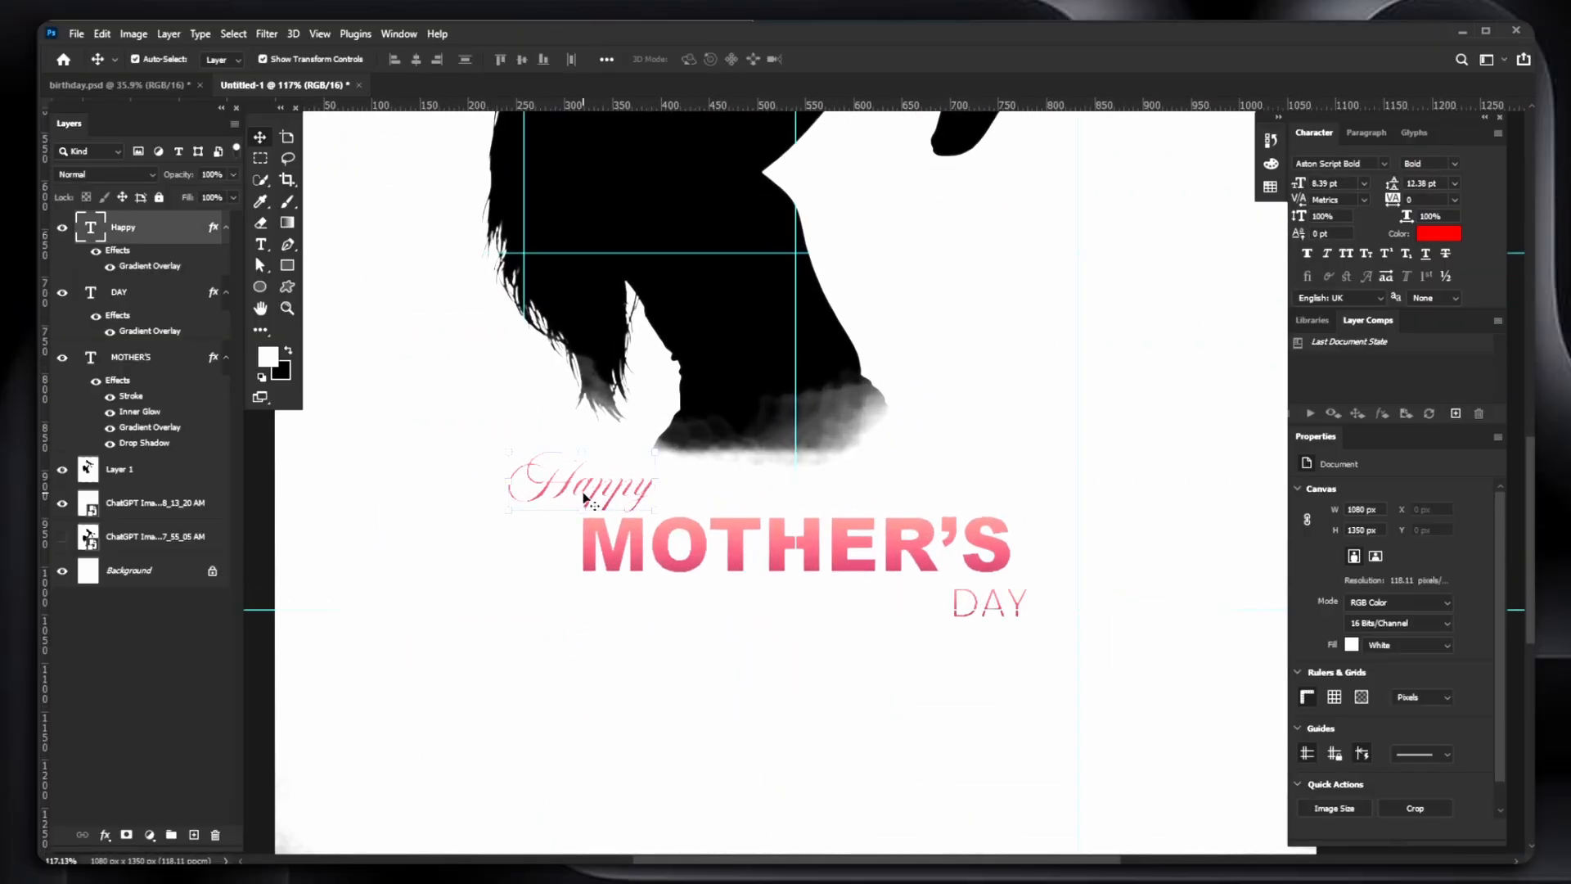
left_click(209, 174)
type("80")
key("Return")
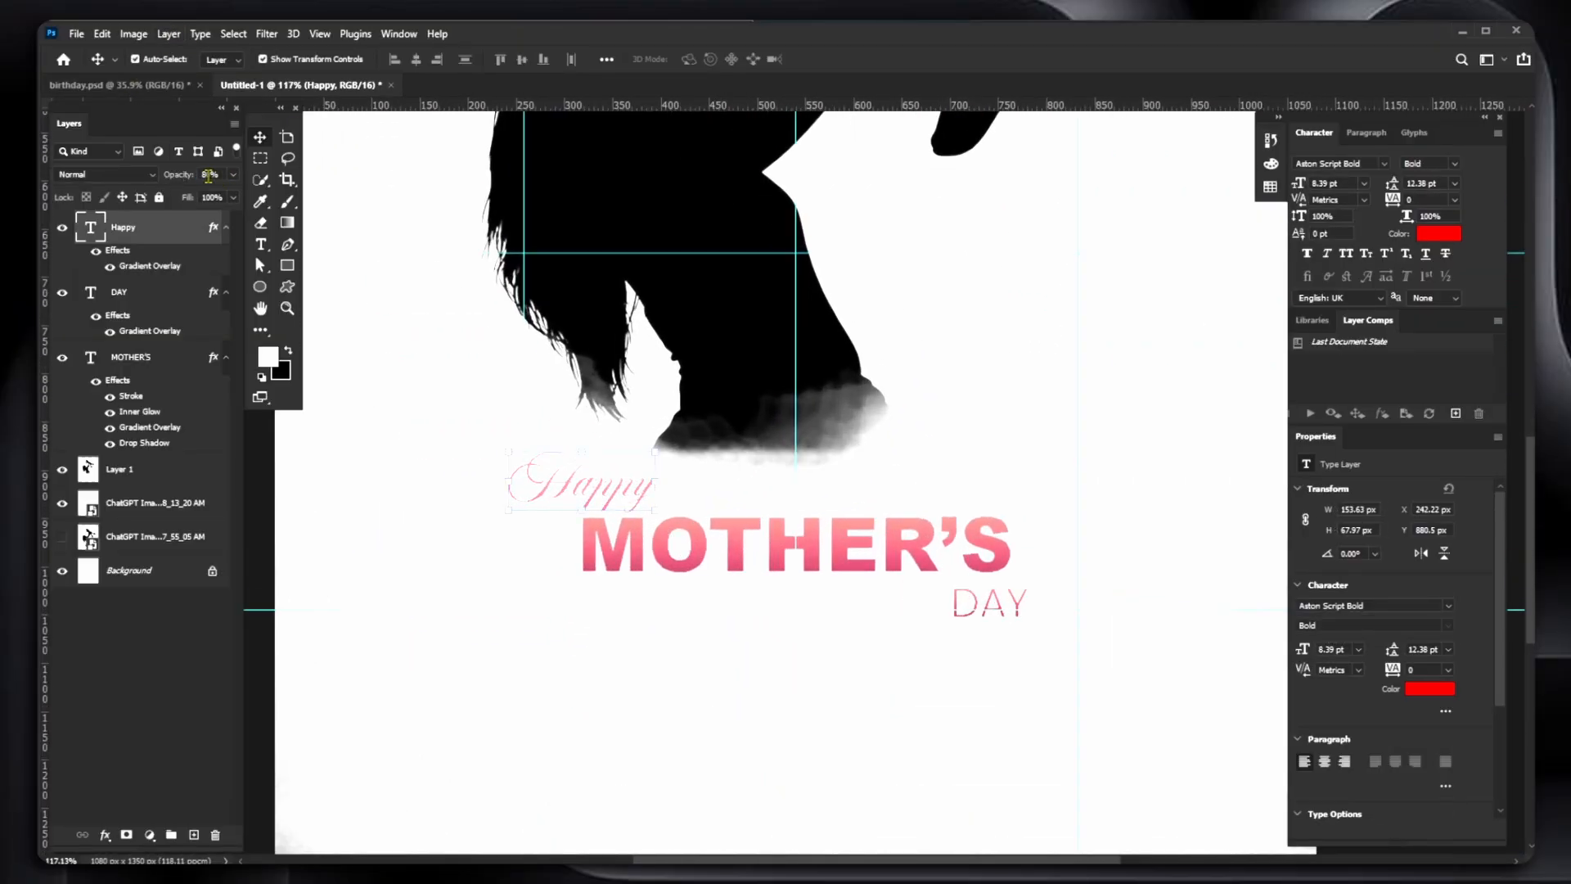
type("50")
key("Return")
type("70")
key("Return")
- Set the "DAY" text layer's opacity to 70%
left_click(951, 608)
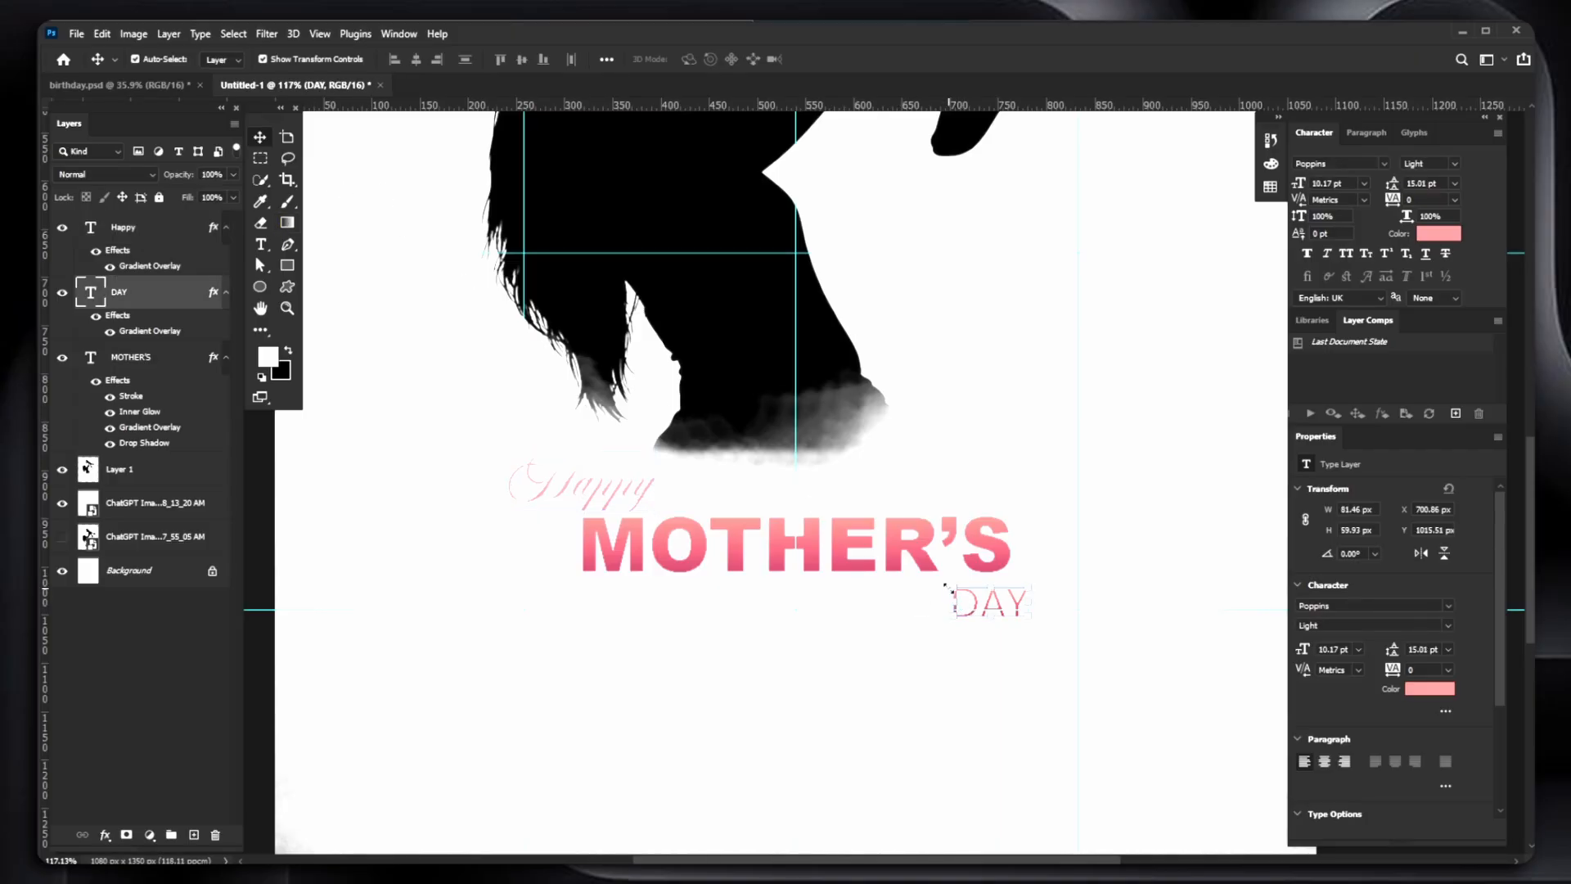
left_click(217, 173)
type("70")
key("Return")
left_click(429, 620)
scroll(935, 604, "up", 5)
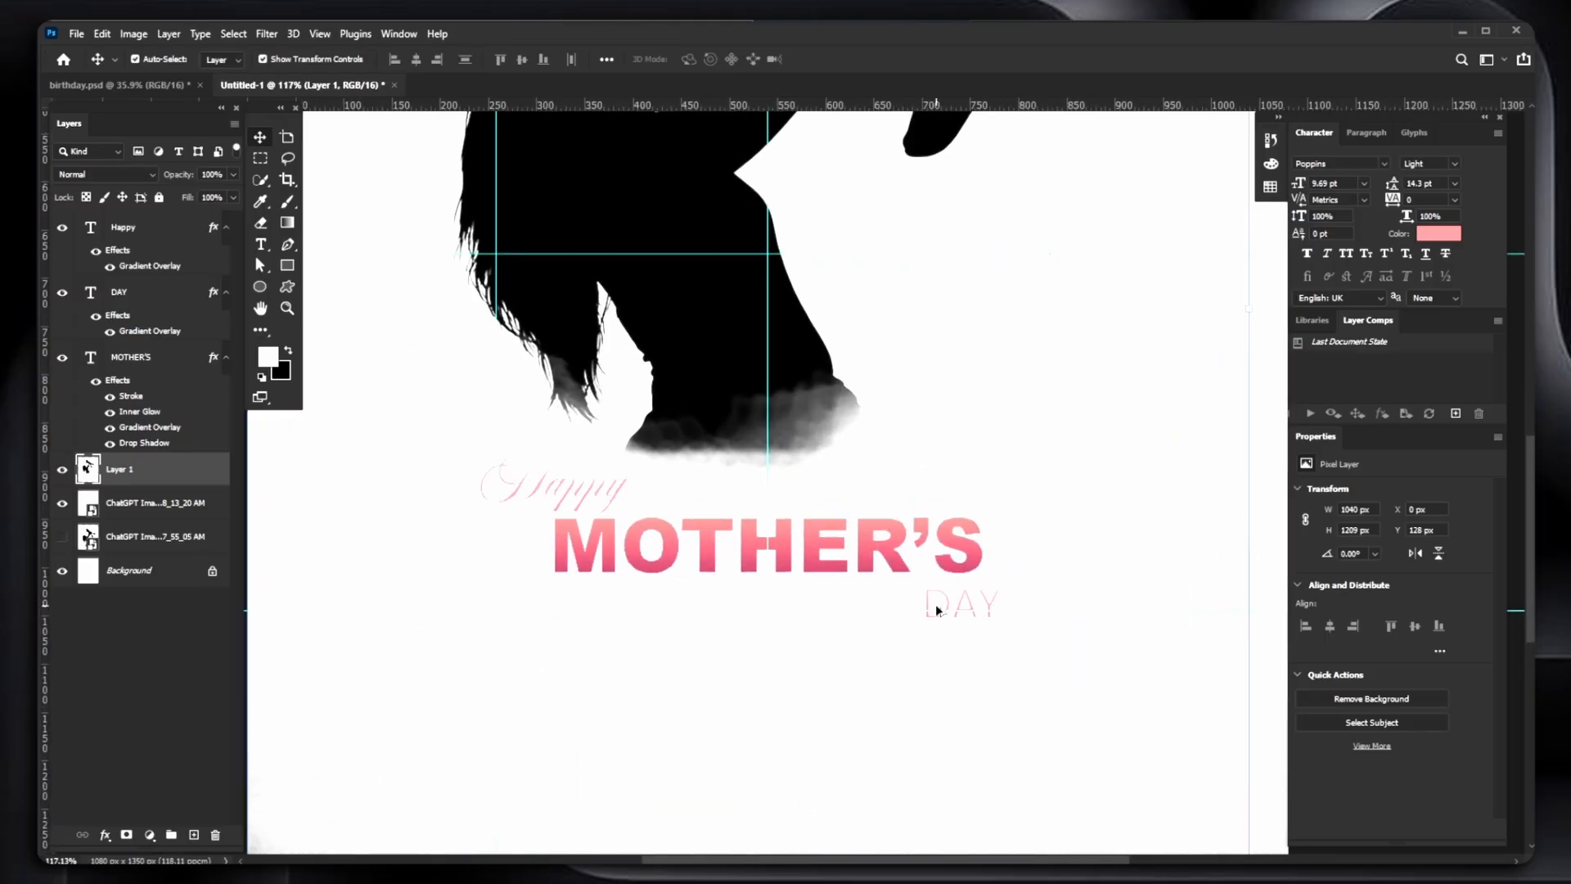
- Shrink the "DAY" text to about 96% of its width and 87% of its height
left_click(990, 618)
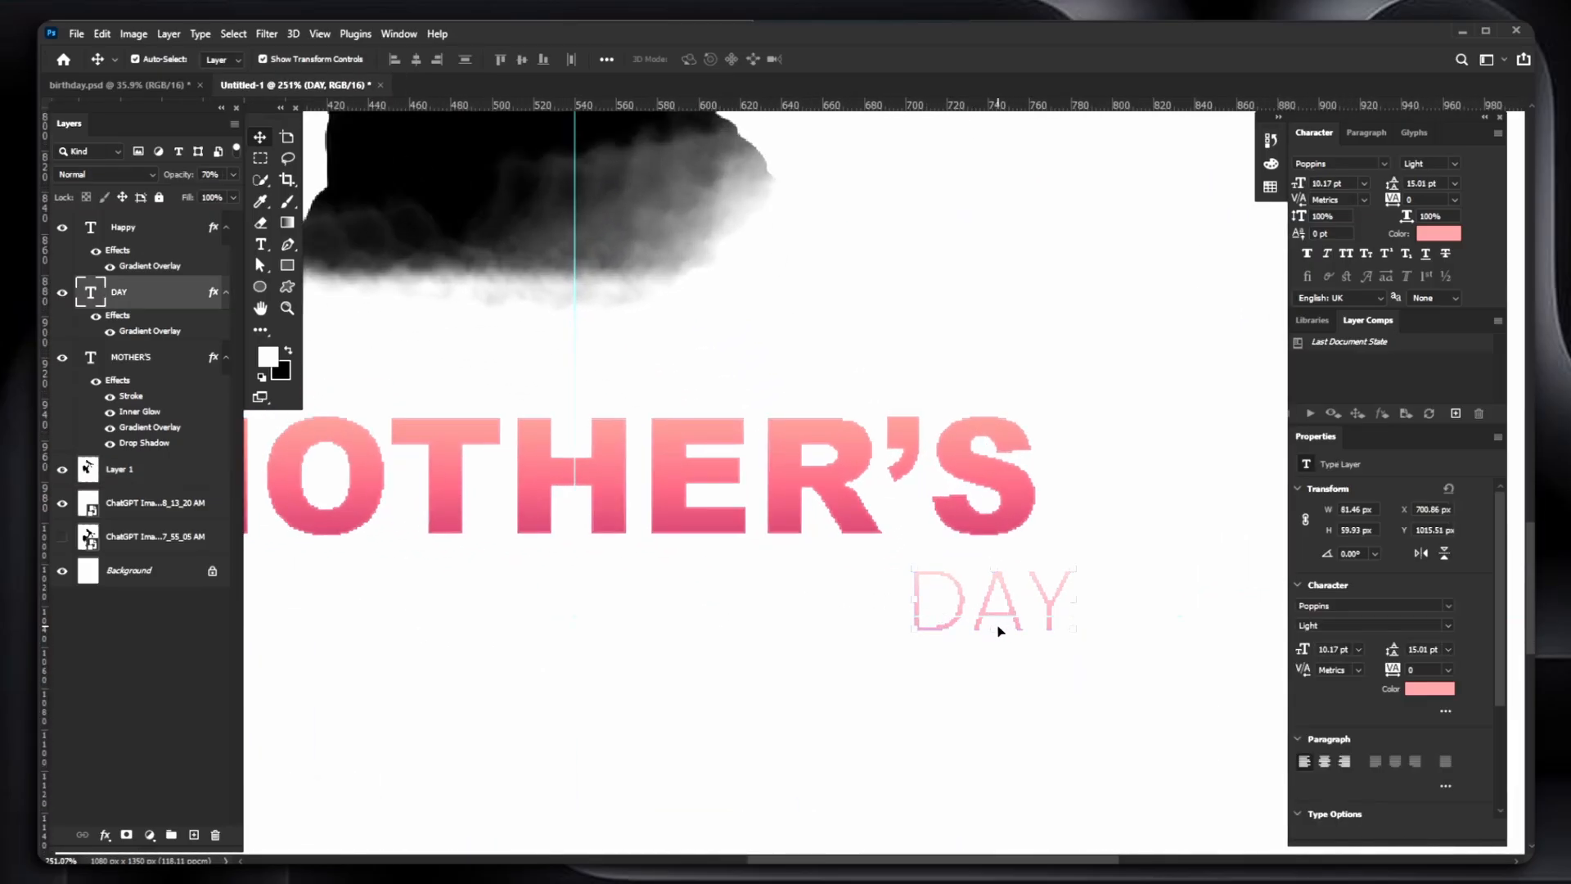
left_click(992, 630)
left_click_drag(992, 678, 993, 661)
left_click_drag(1073, 607, 1068, 608)
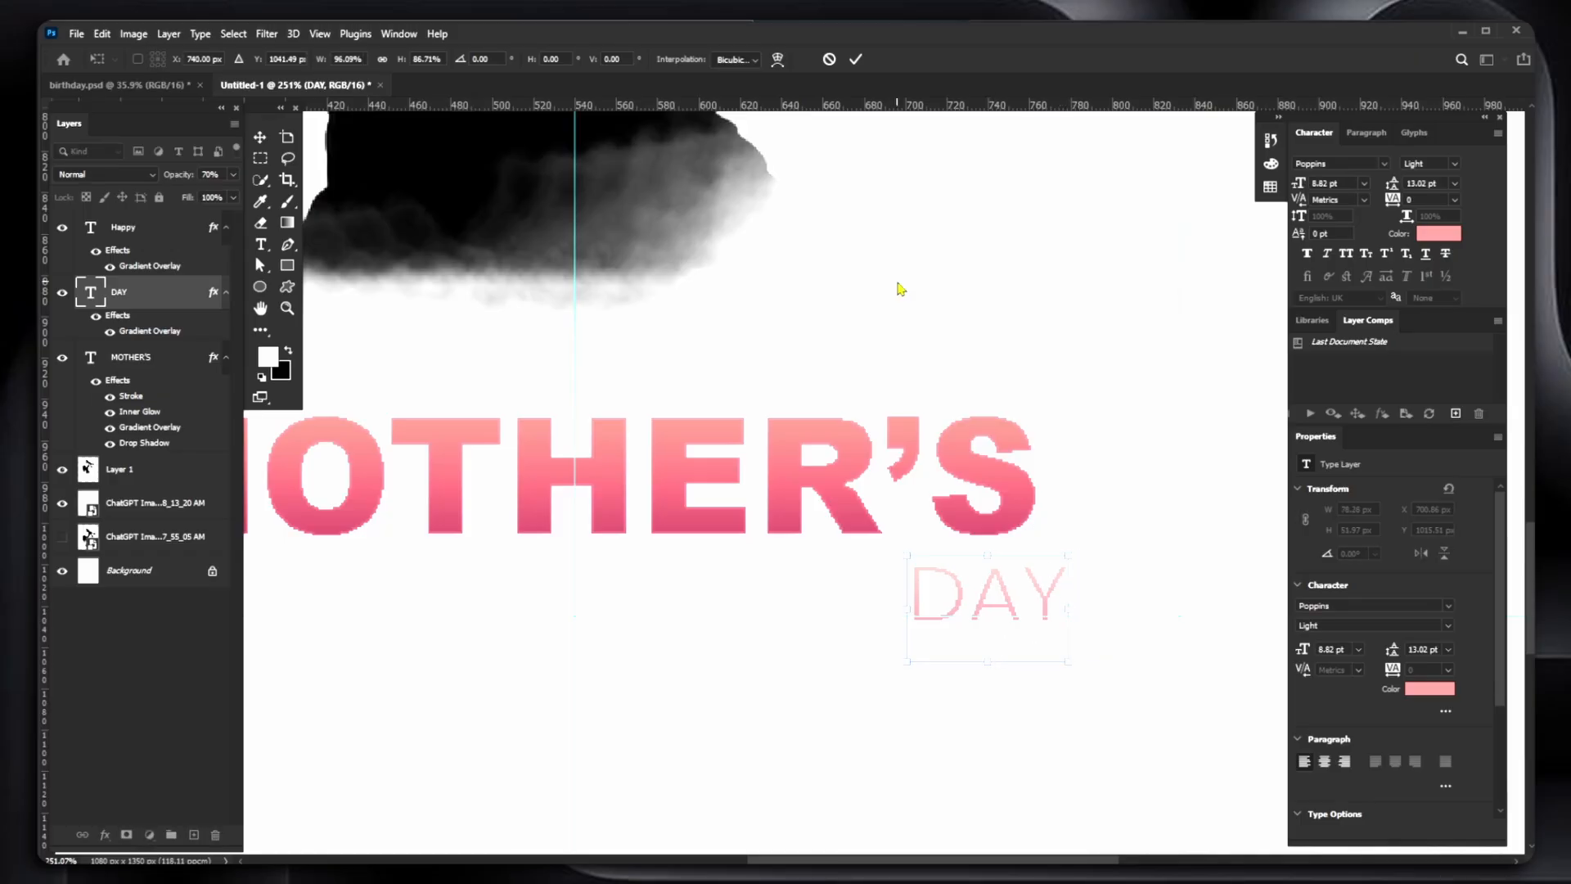
left_click(855, 59)
scroll(866, 281, "down", 6)
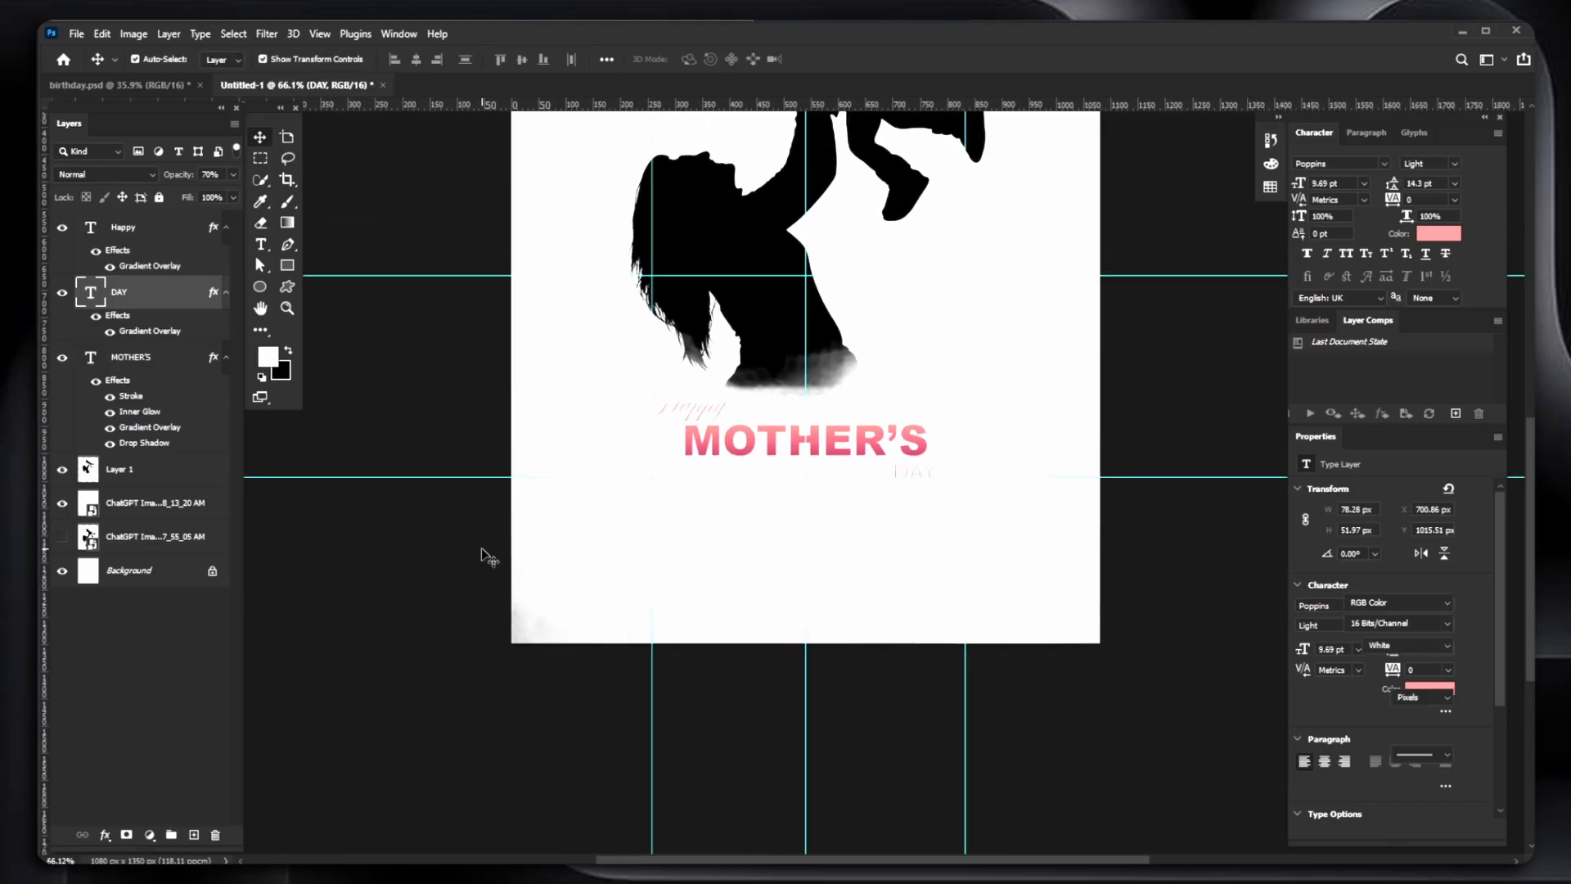
left_click(489, 557)
scroll(737, 490, "up", 4)
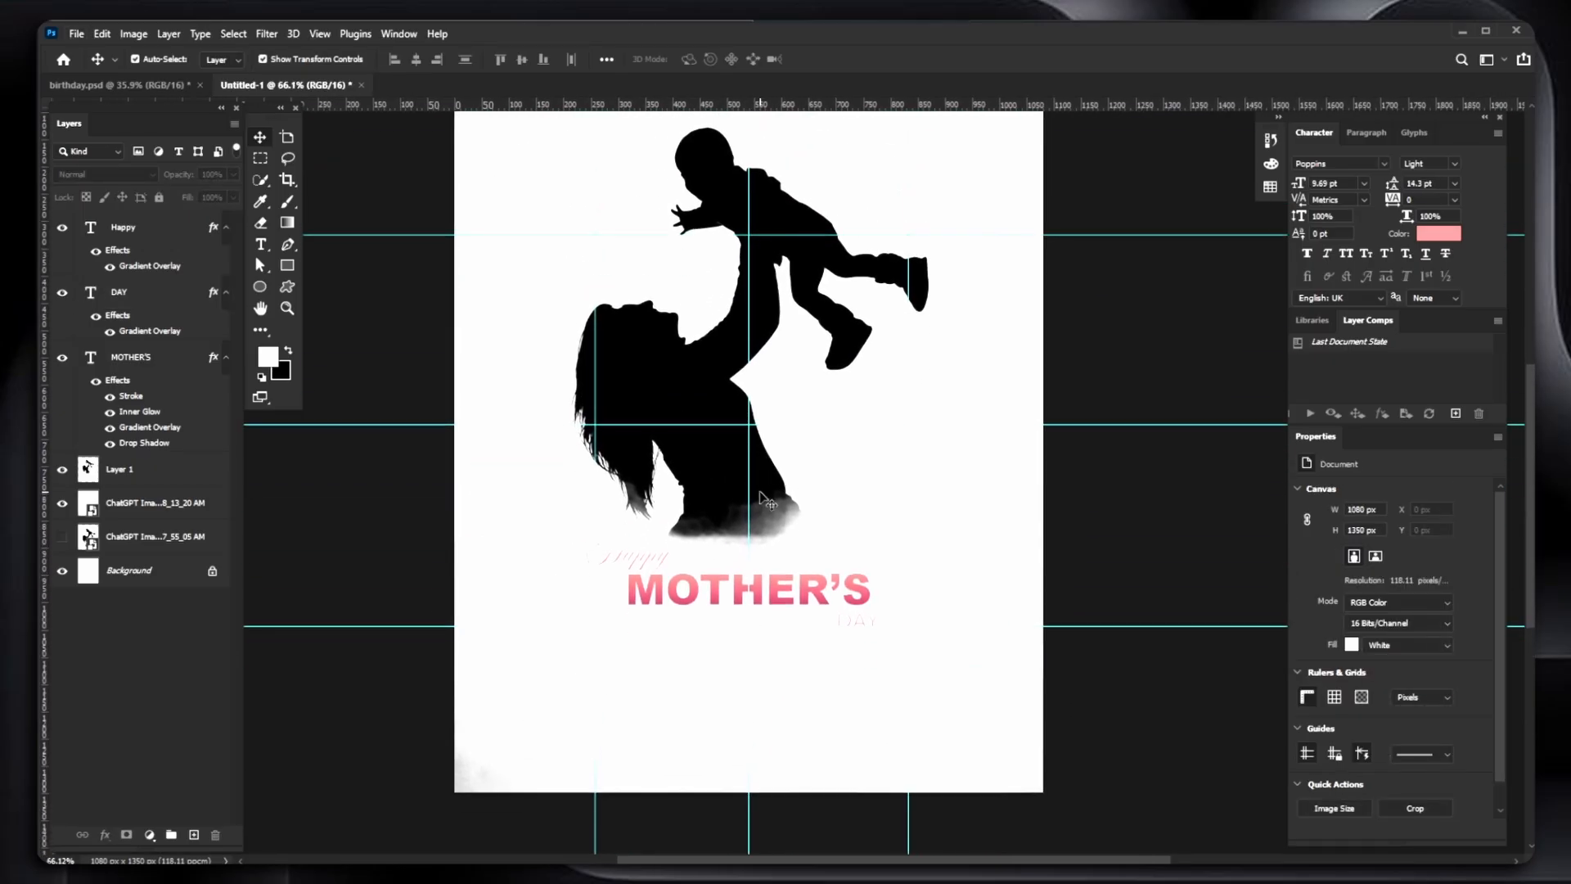
scroll(767, 501, "up", 2)
scroll(622, 319, "up", 5)
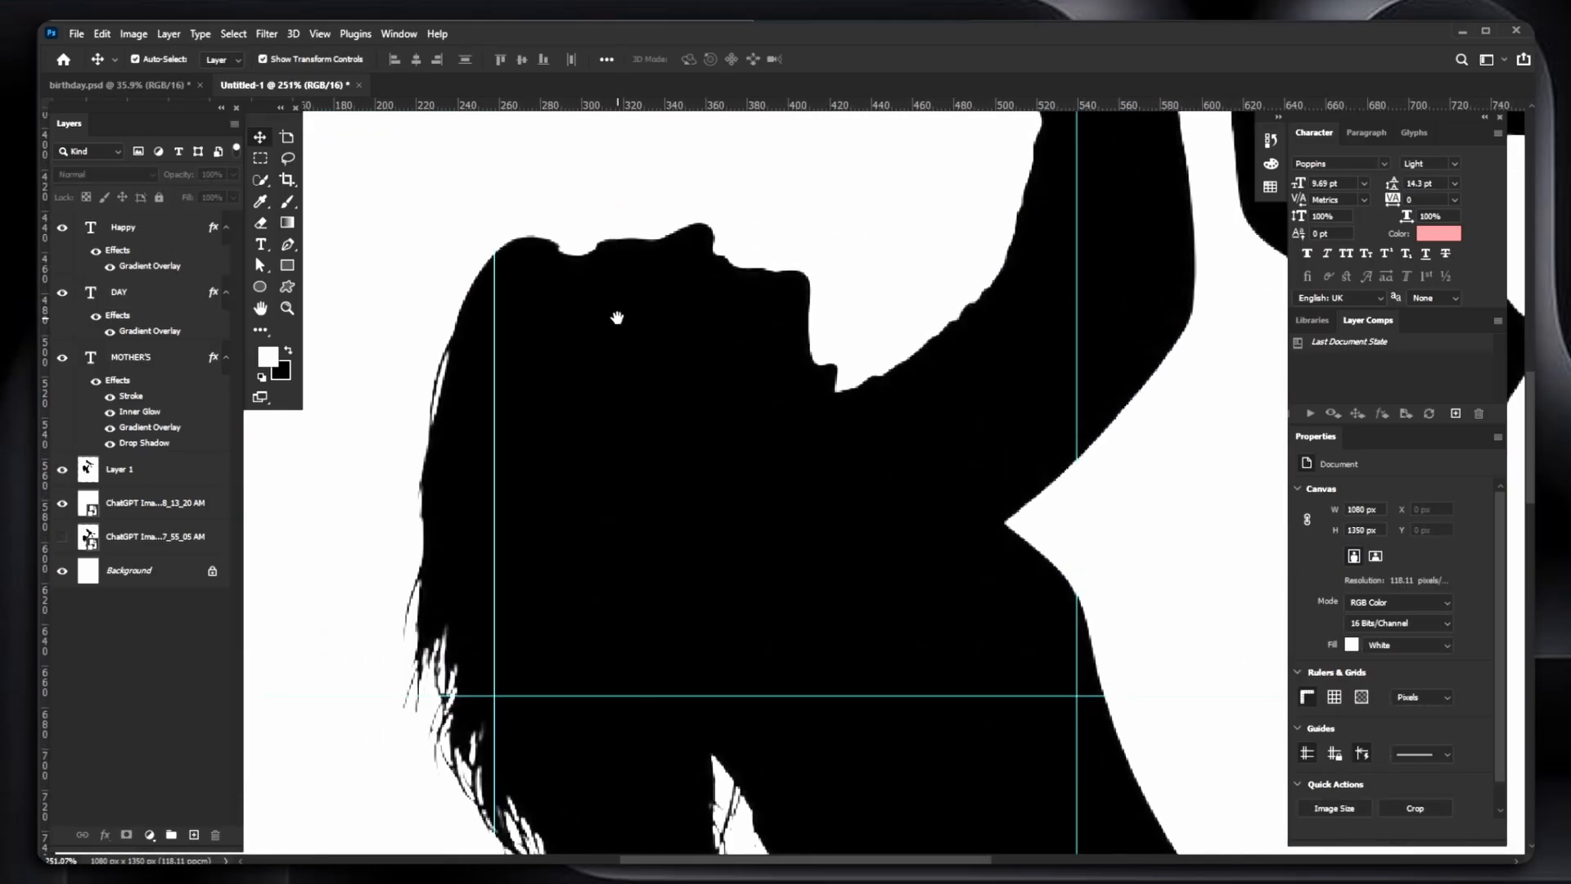
scroll(617, 317, "down", 5)
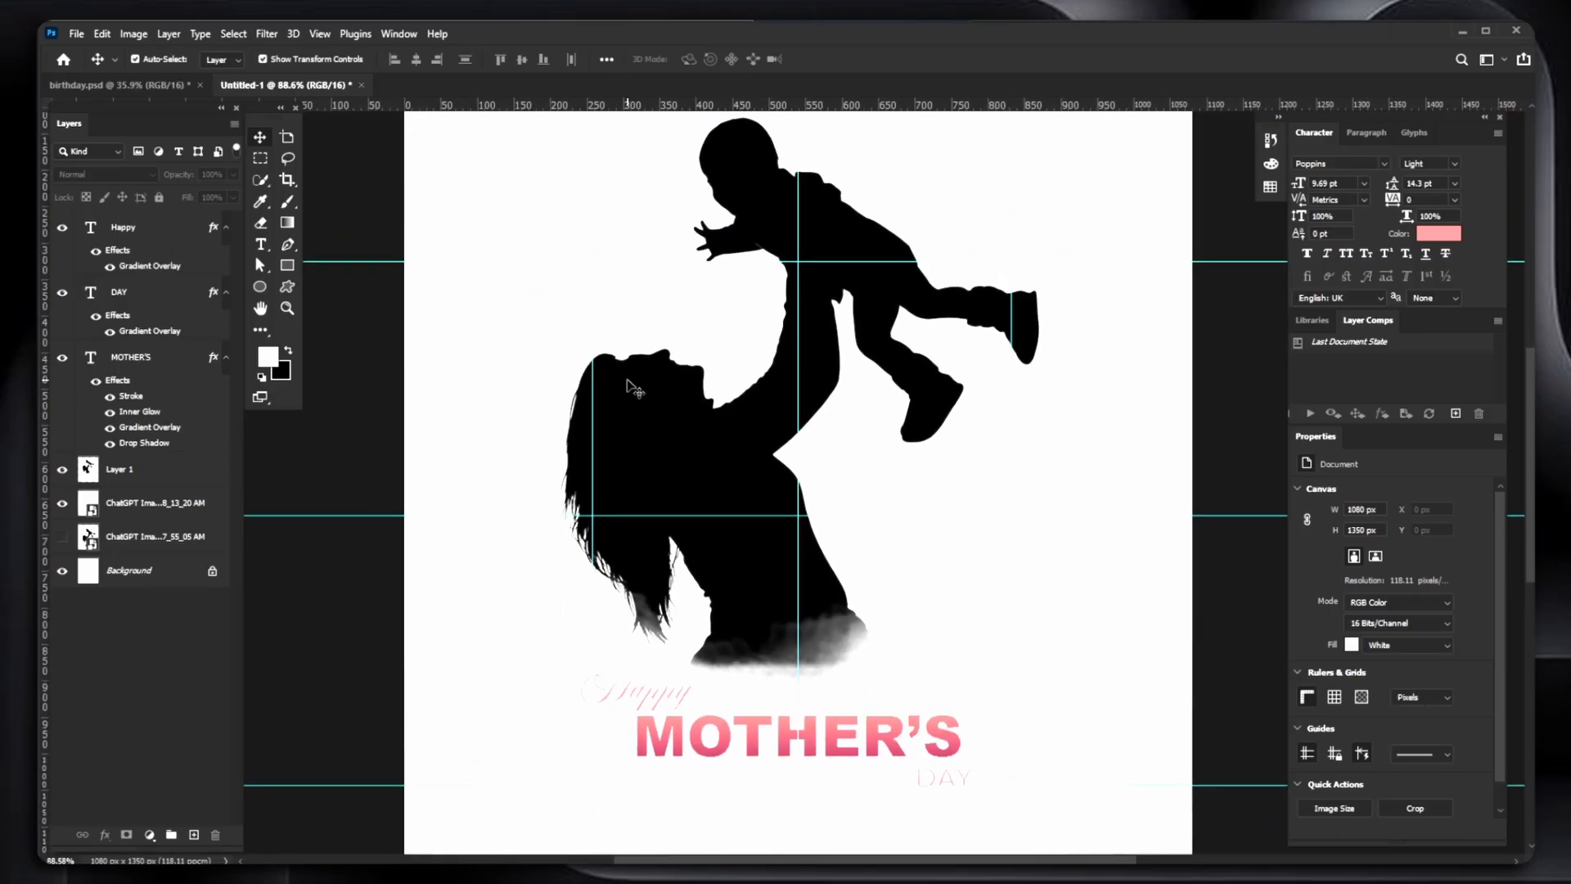
- Add a new layer above Layer 1 and paint white with the cloud brush at 31% opacity around the silhouette's base
left_click(791, 608)
scroll(807, 641, "down", 2)
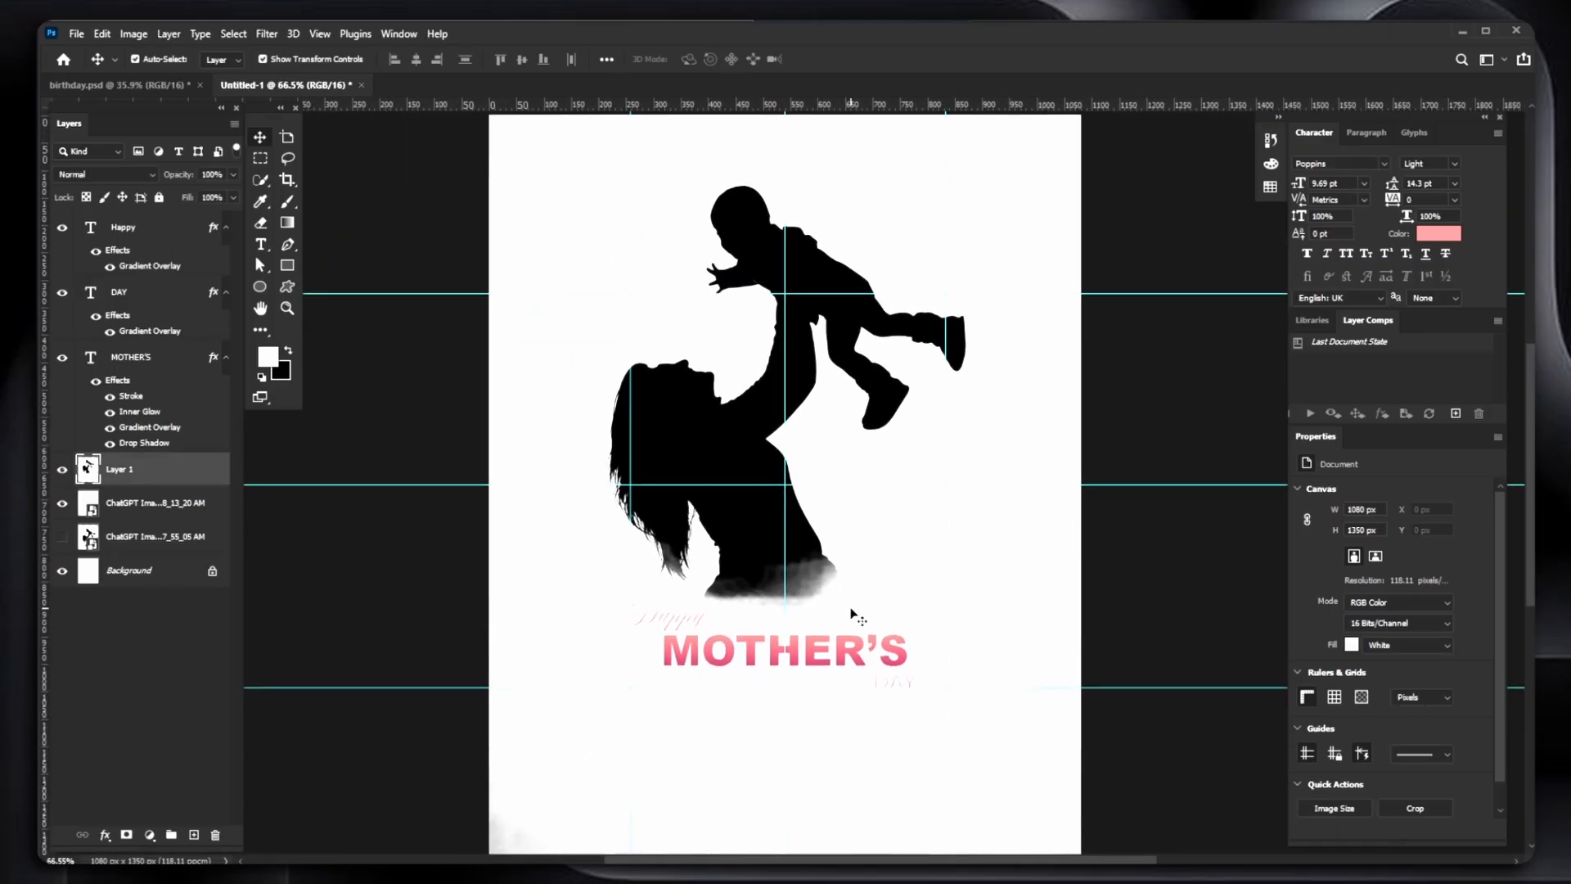
key("b")
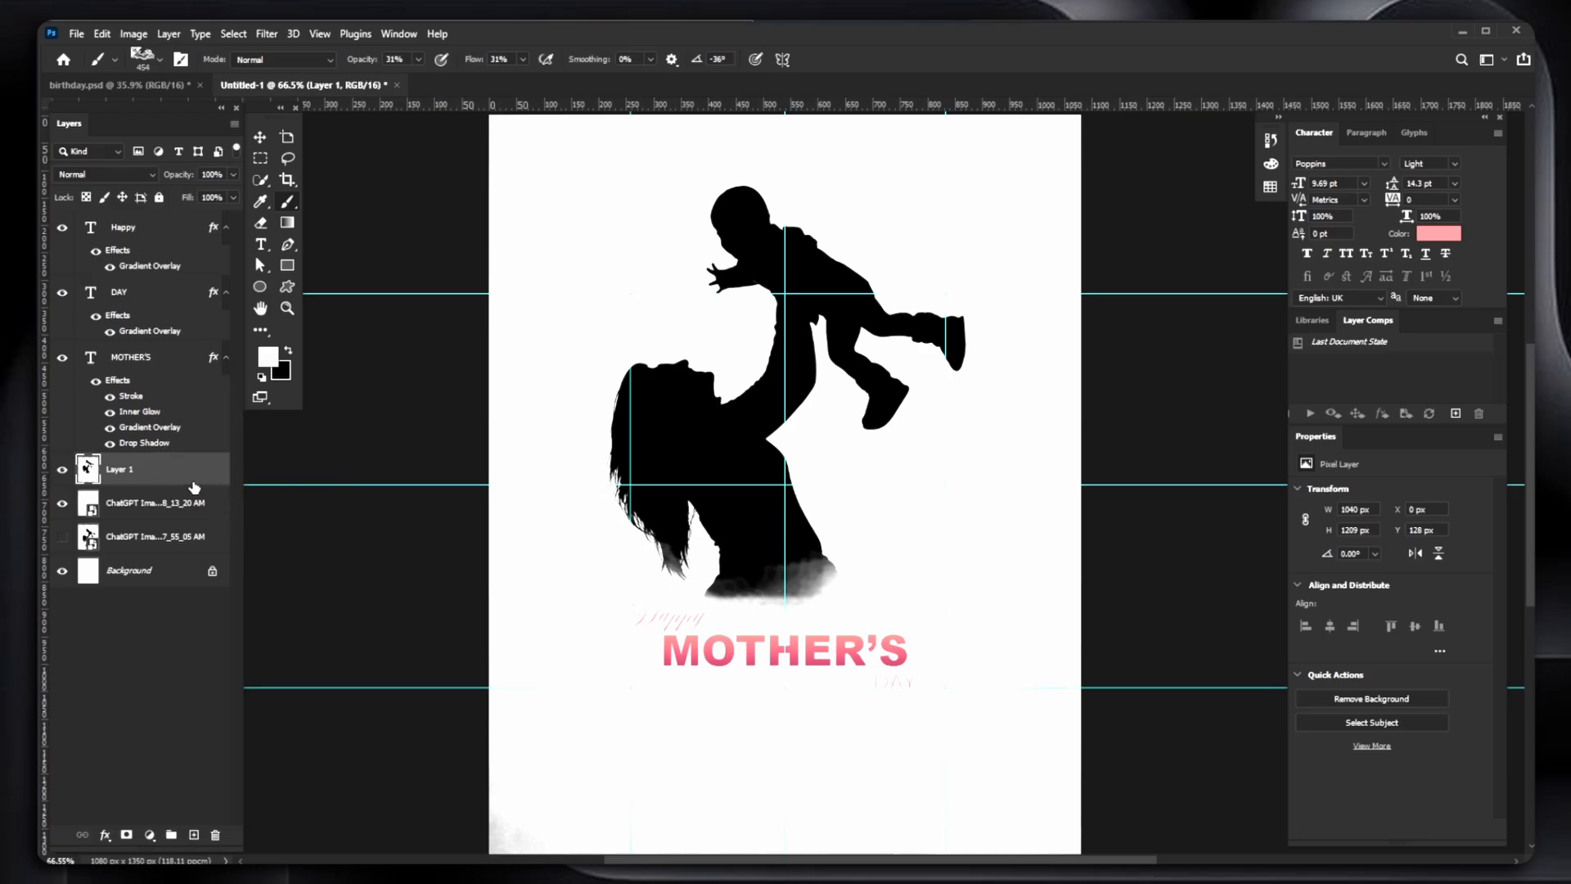
left_click(194, 835)
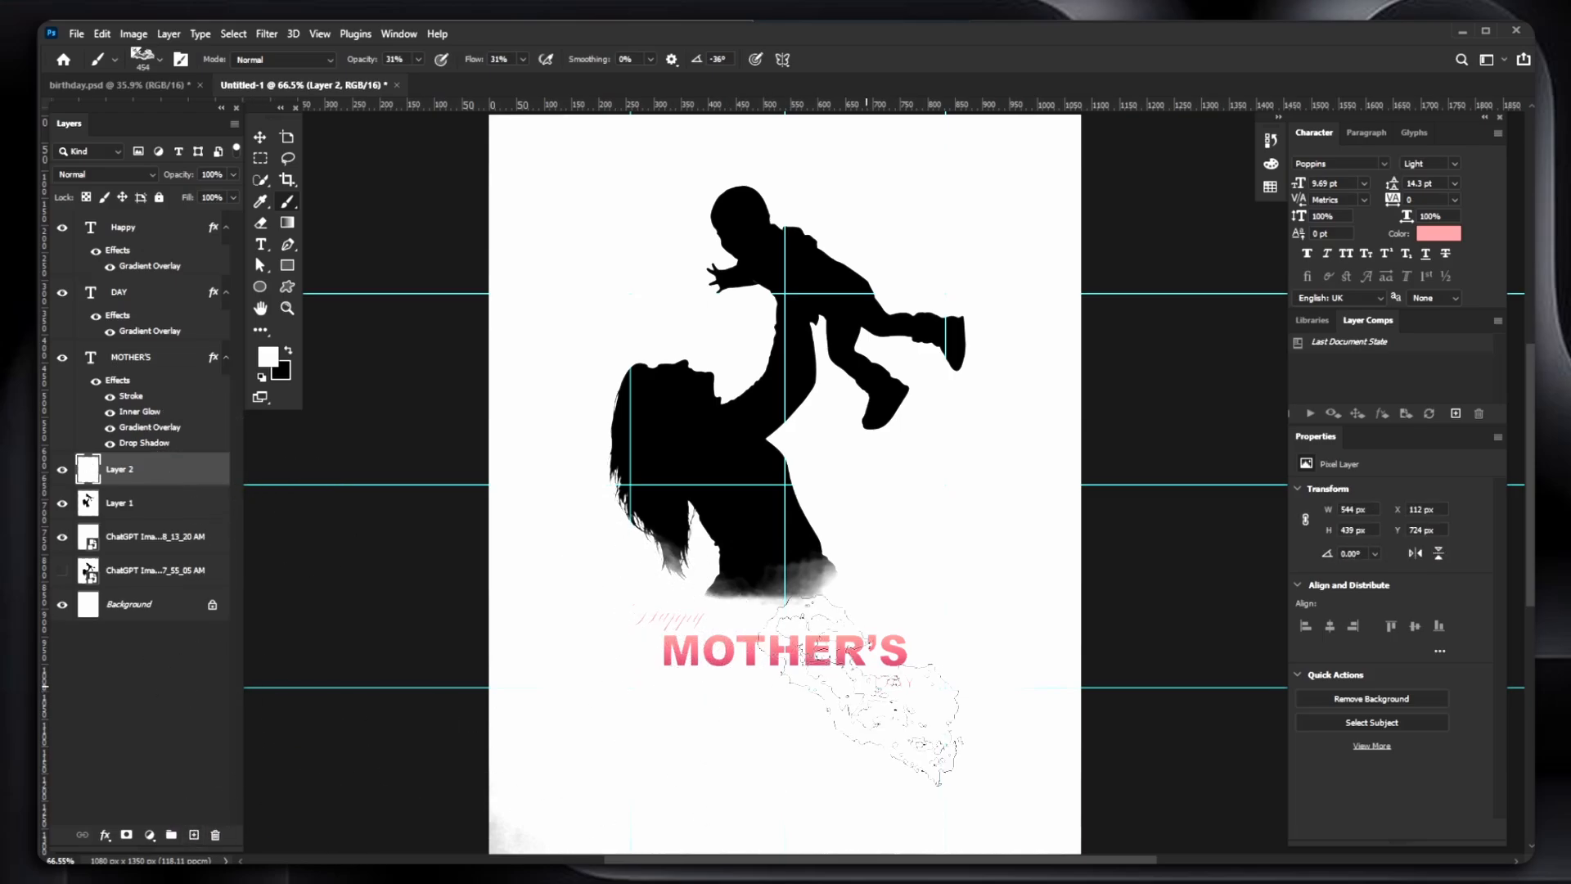
left_click_drag(866, 685, 983, 657)
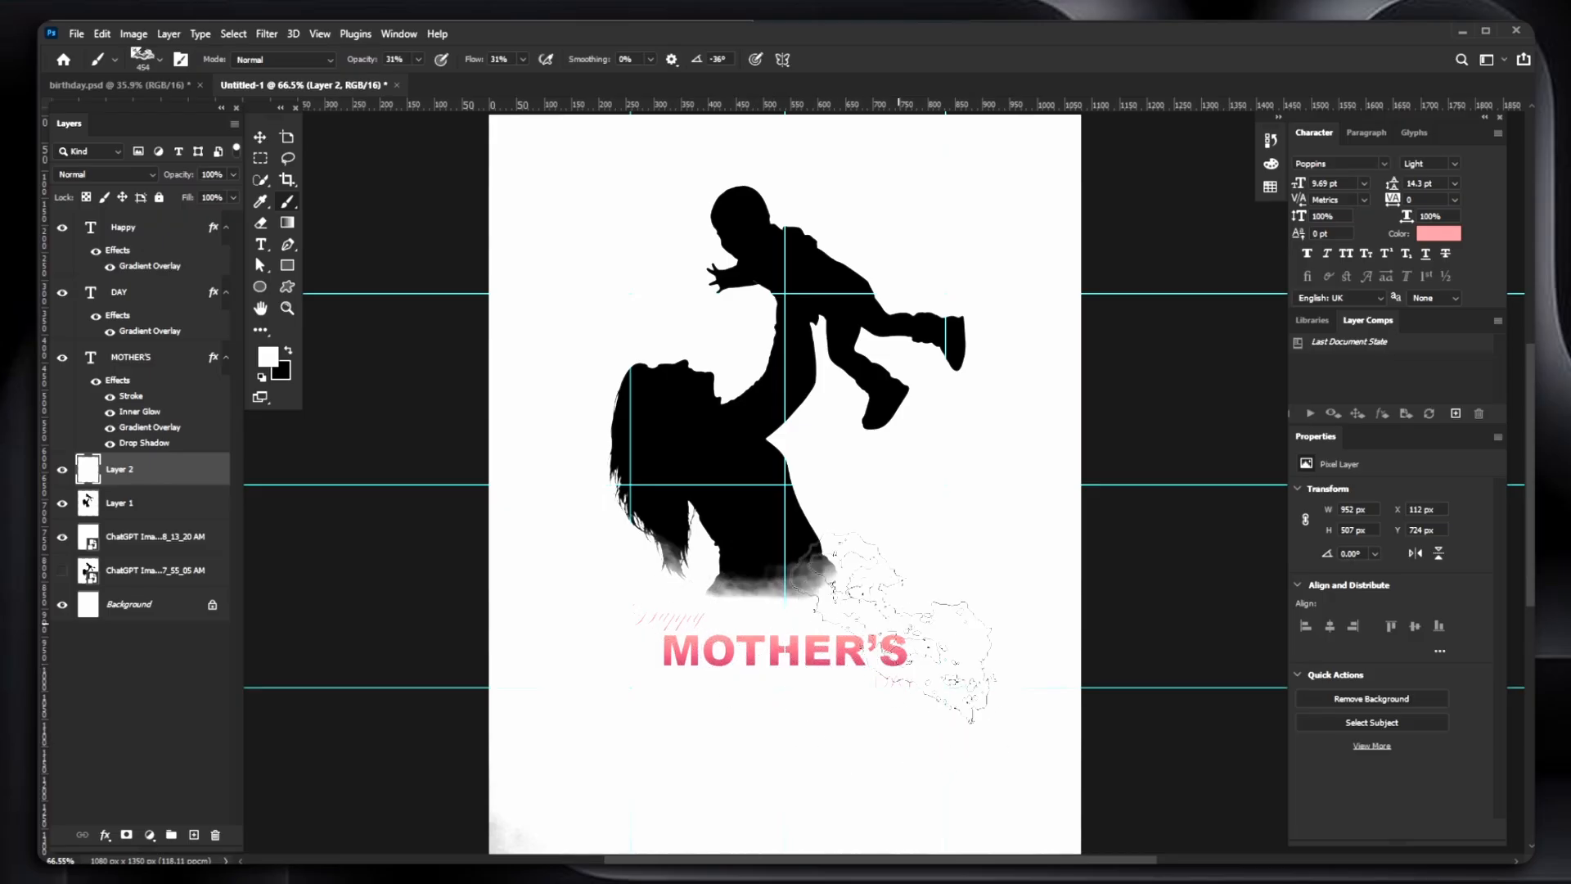
- Rotate the cloud brush to 136° and paint more white haze over the lower edge of the mother's silhouette
left_click(160, 61)
left_click(72, 103)
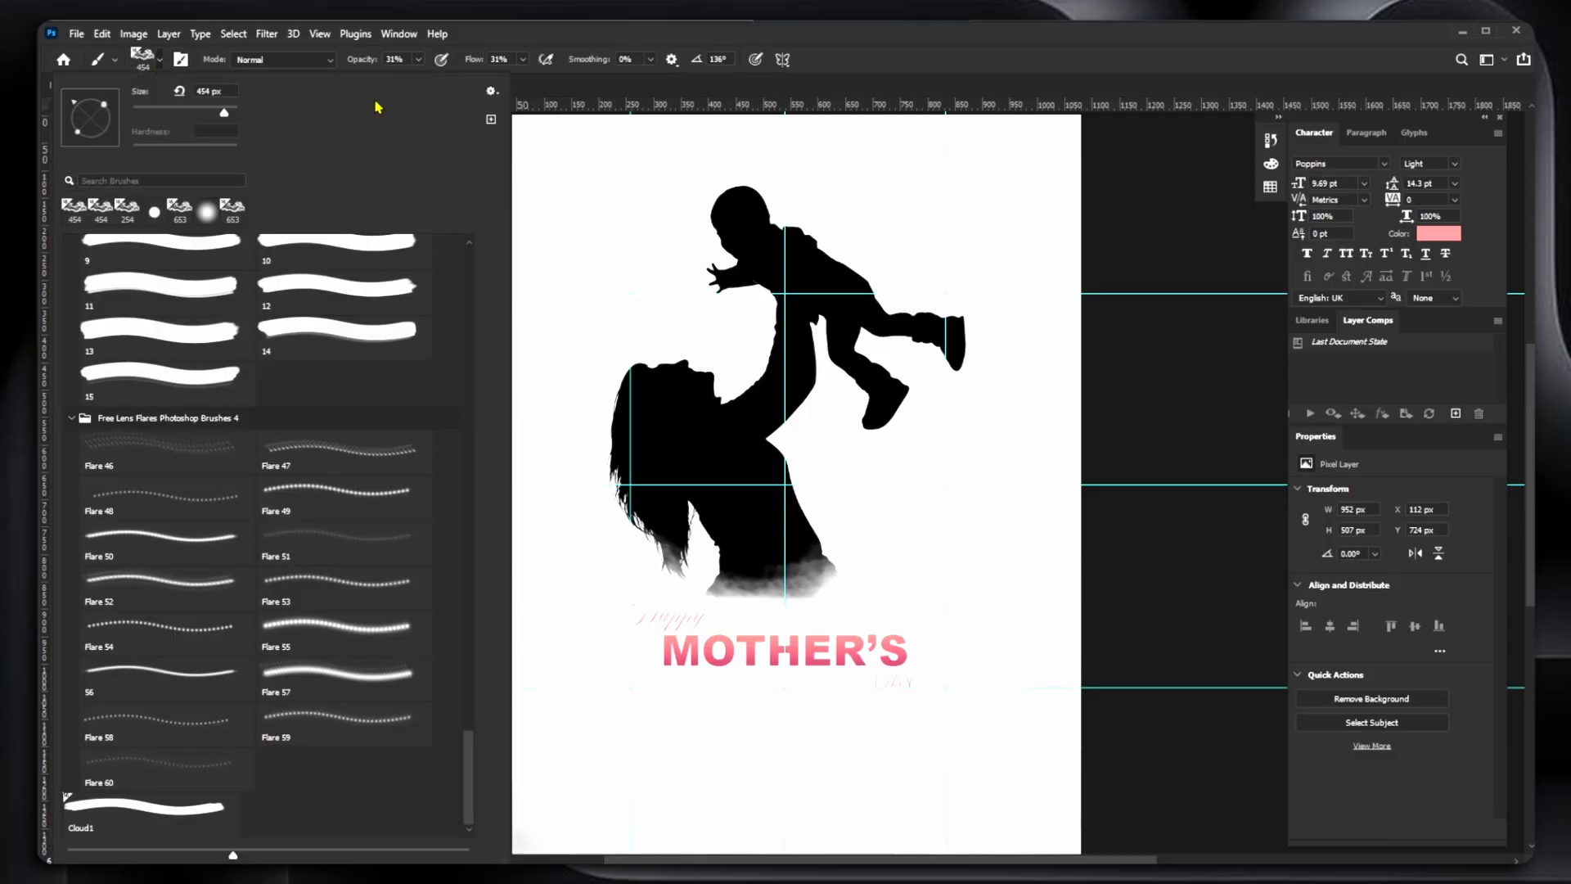
left_click(883, 597)
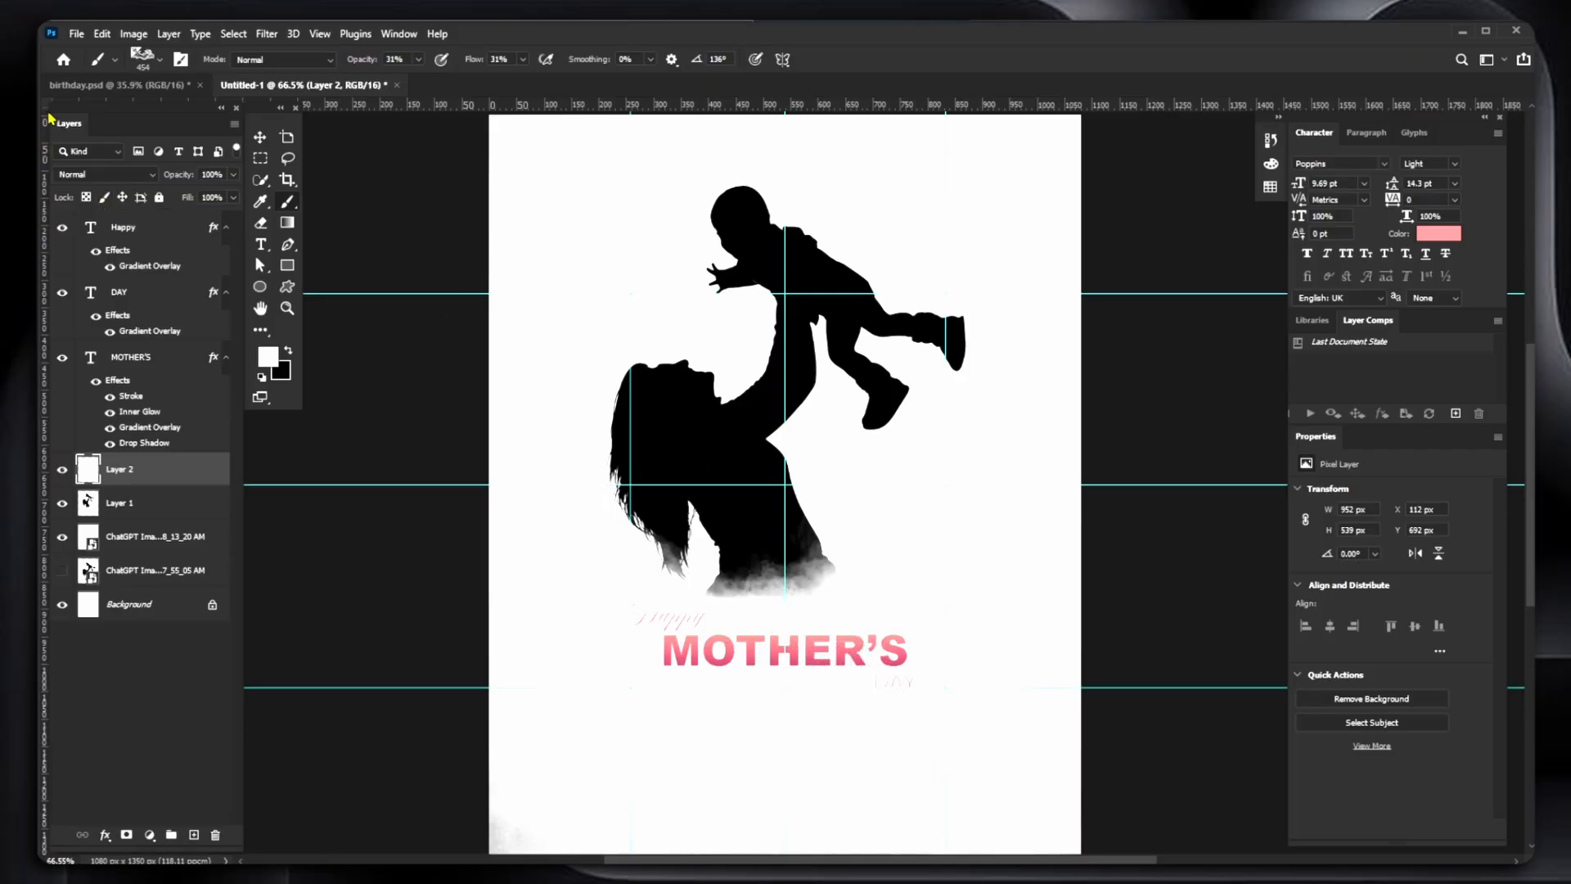
scroll(679, 360, "up", 1)
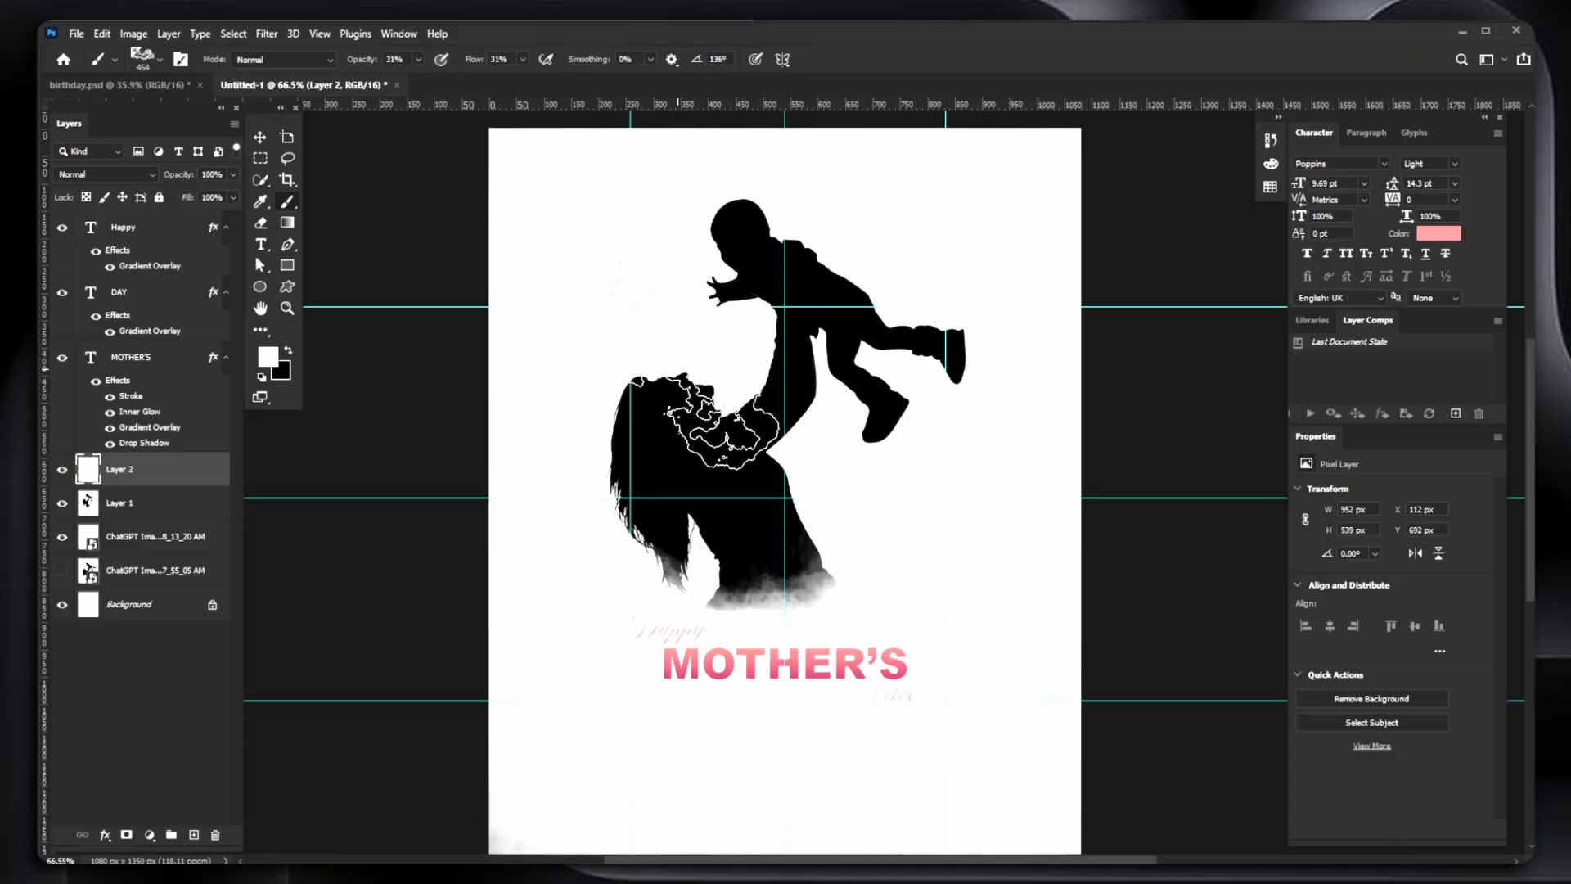
- Add another empty layer for silhouette retouching and place it directly above Layer 2
key("v")
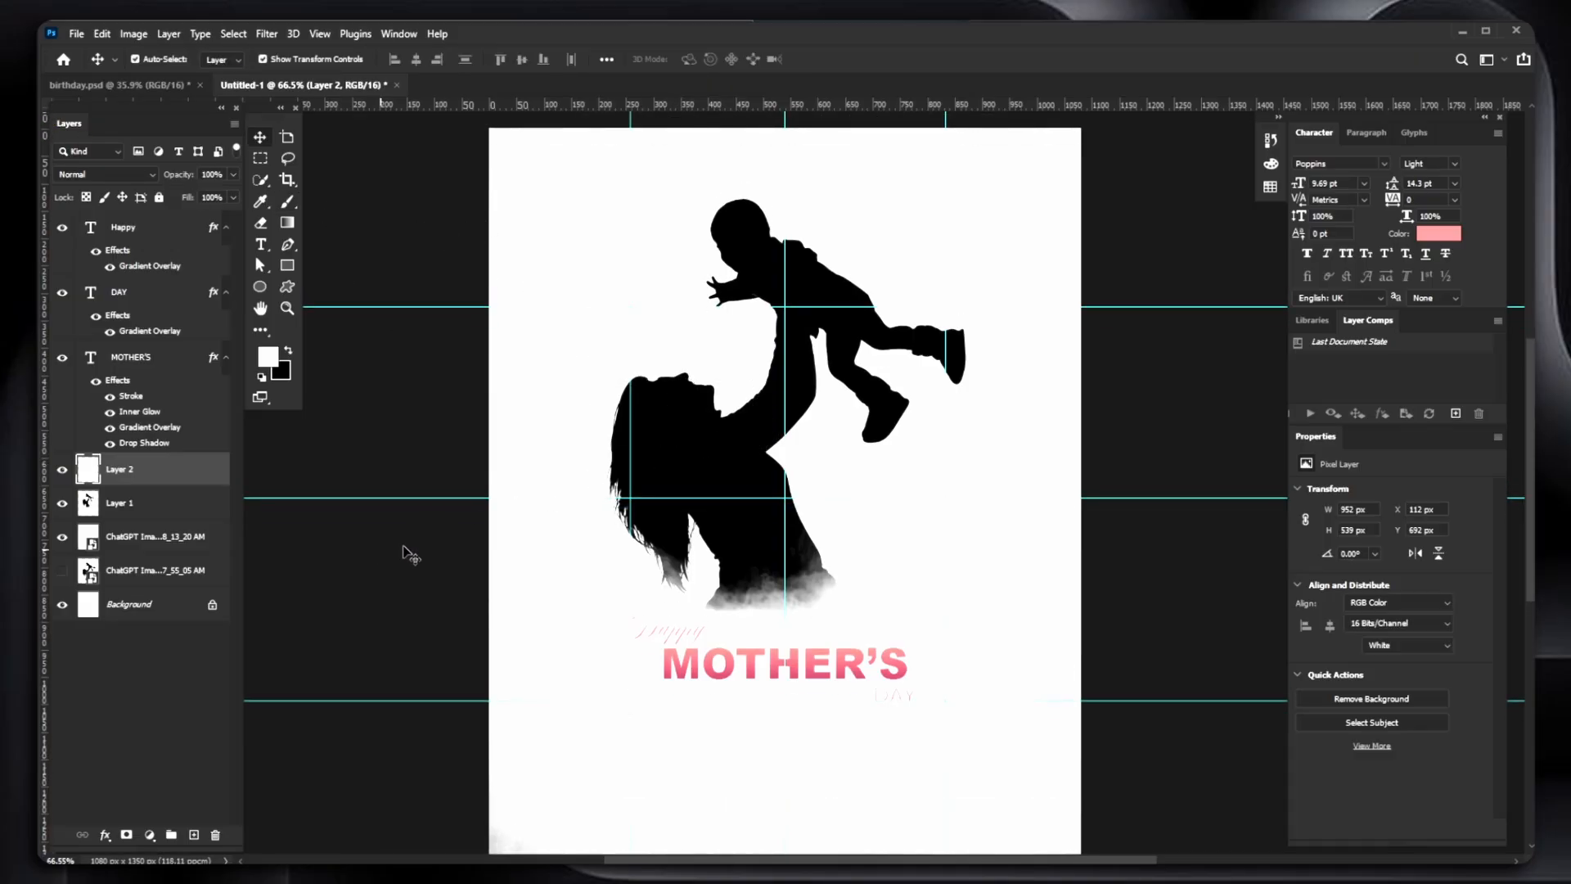
left_click(403, 551)
scroll(637, 446, "down", 1)
scroll(638, 445, "up", 2)
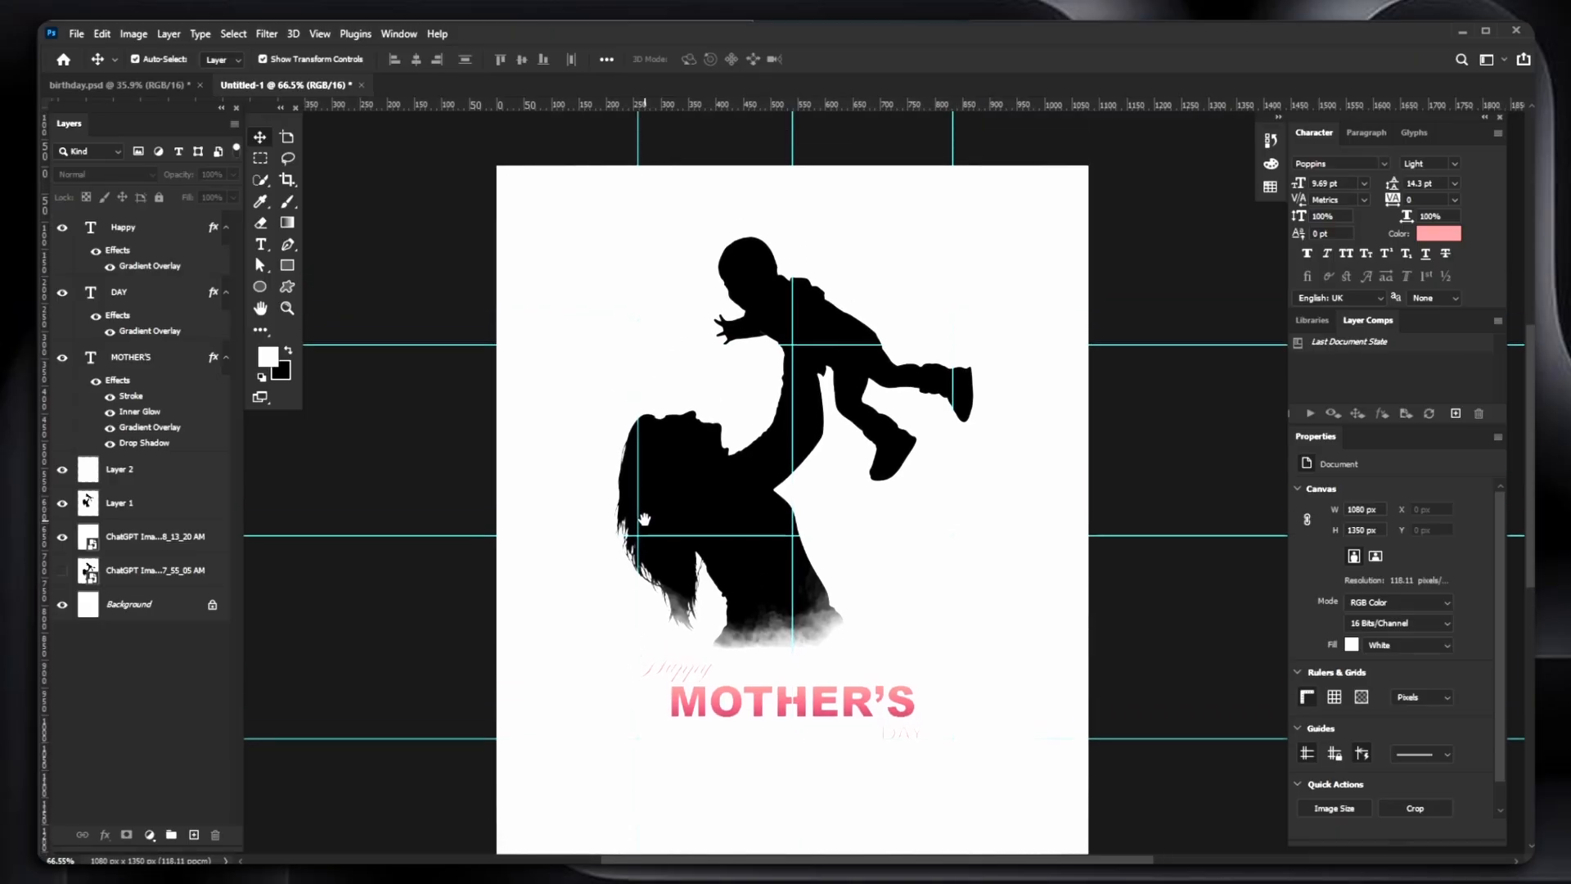
scroll(640, 458, "down", 1)
scroll(660, 357, "up", 9)
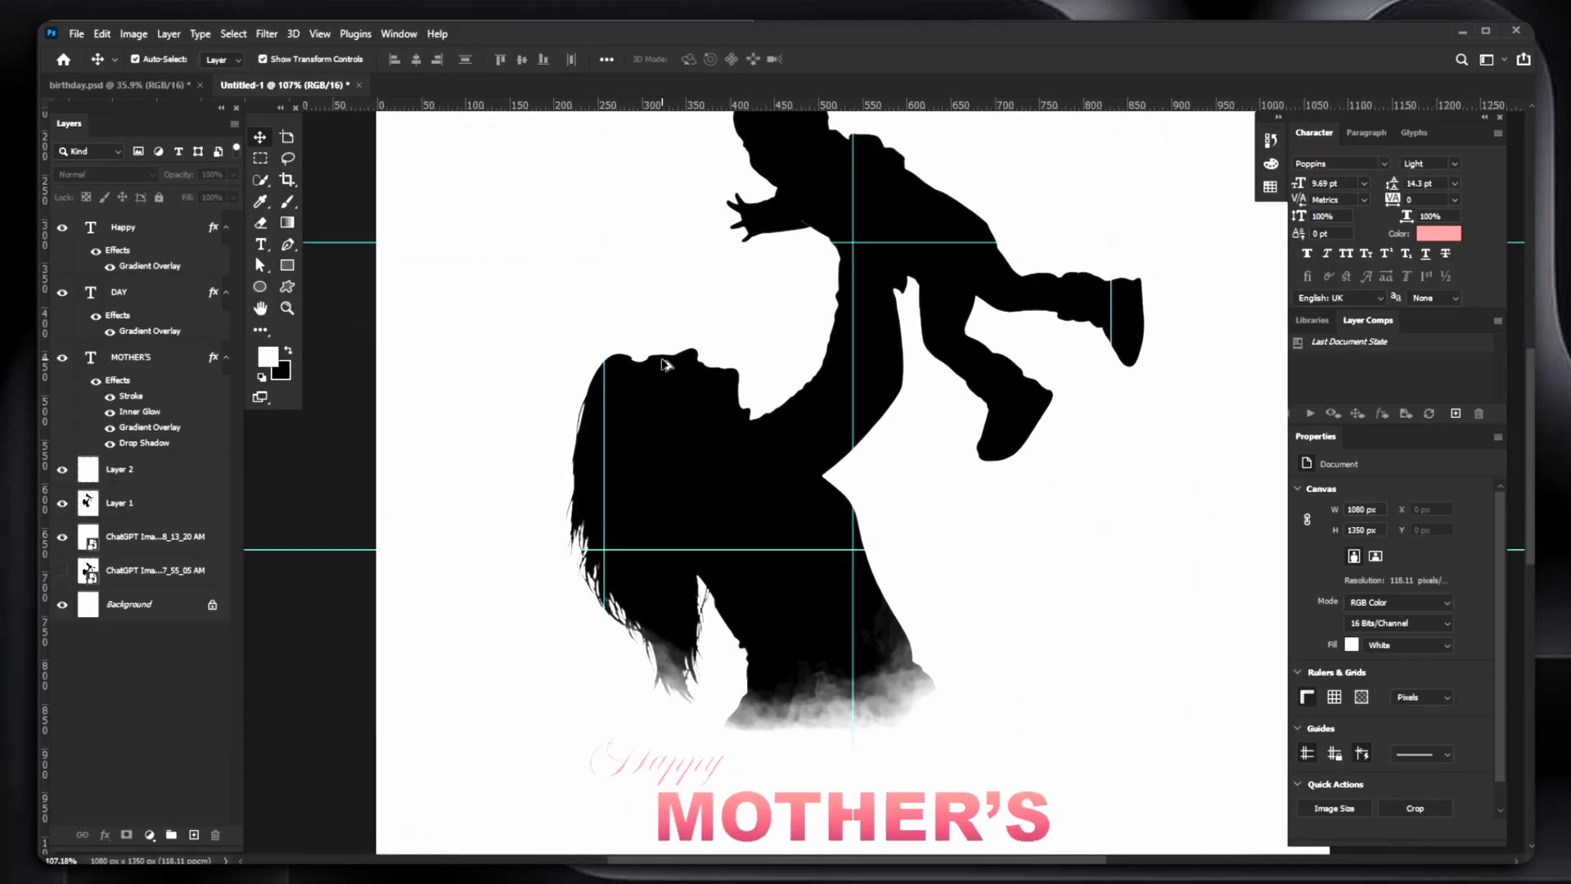
left_click(656, 412)
left_click(194, 835)
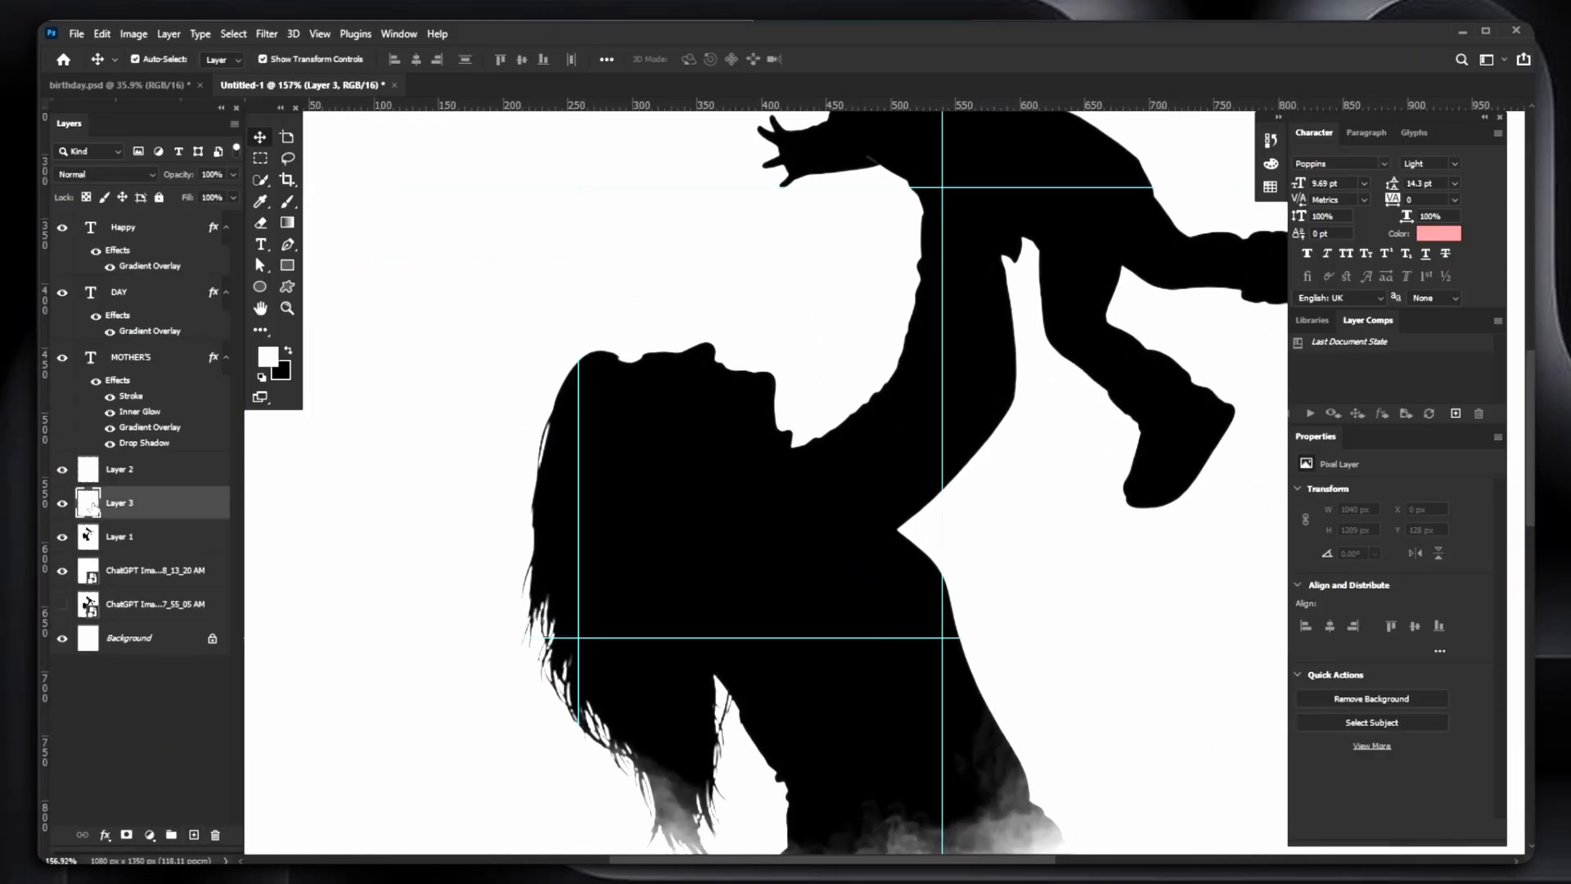
left_click_drag(120, 503, 127, 468)
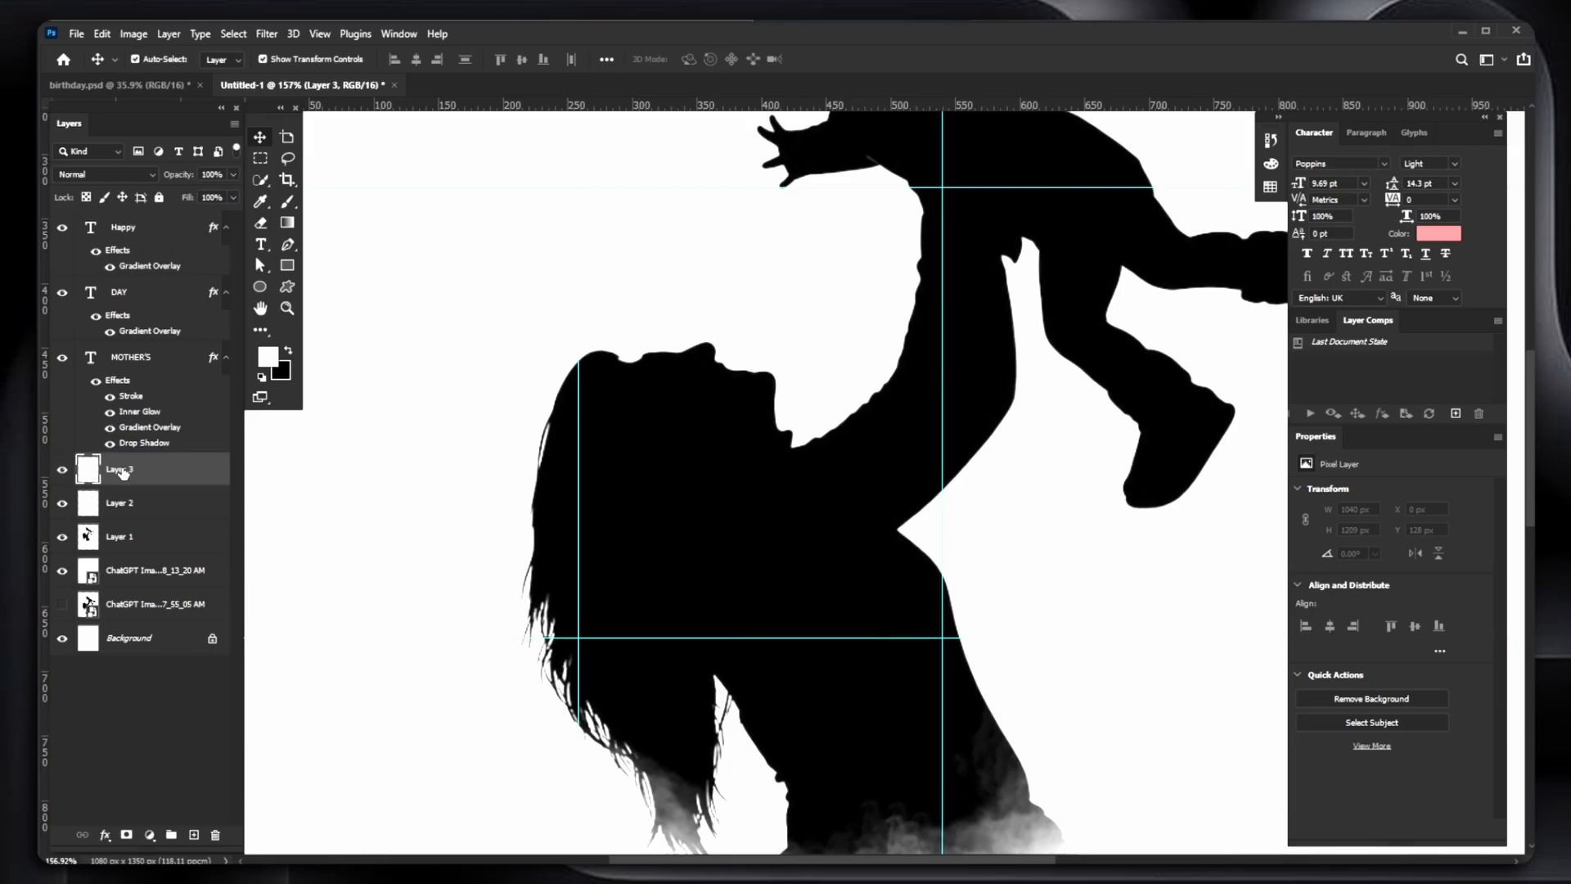
- Smooth the mother's forehead outline on Layer 3 with a small hard round black brush at 100% opacity and flow
key("b")
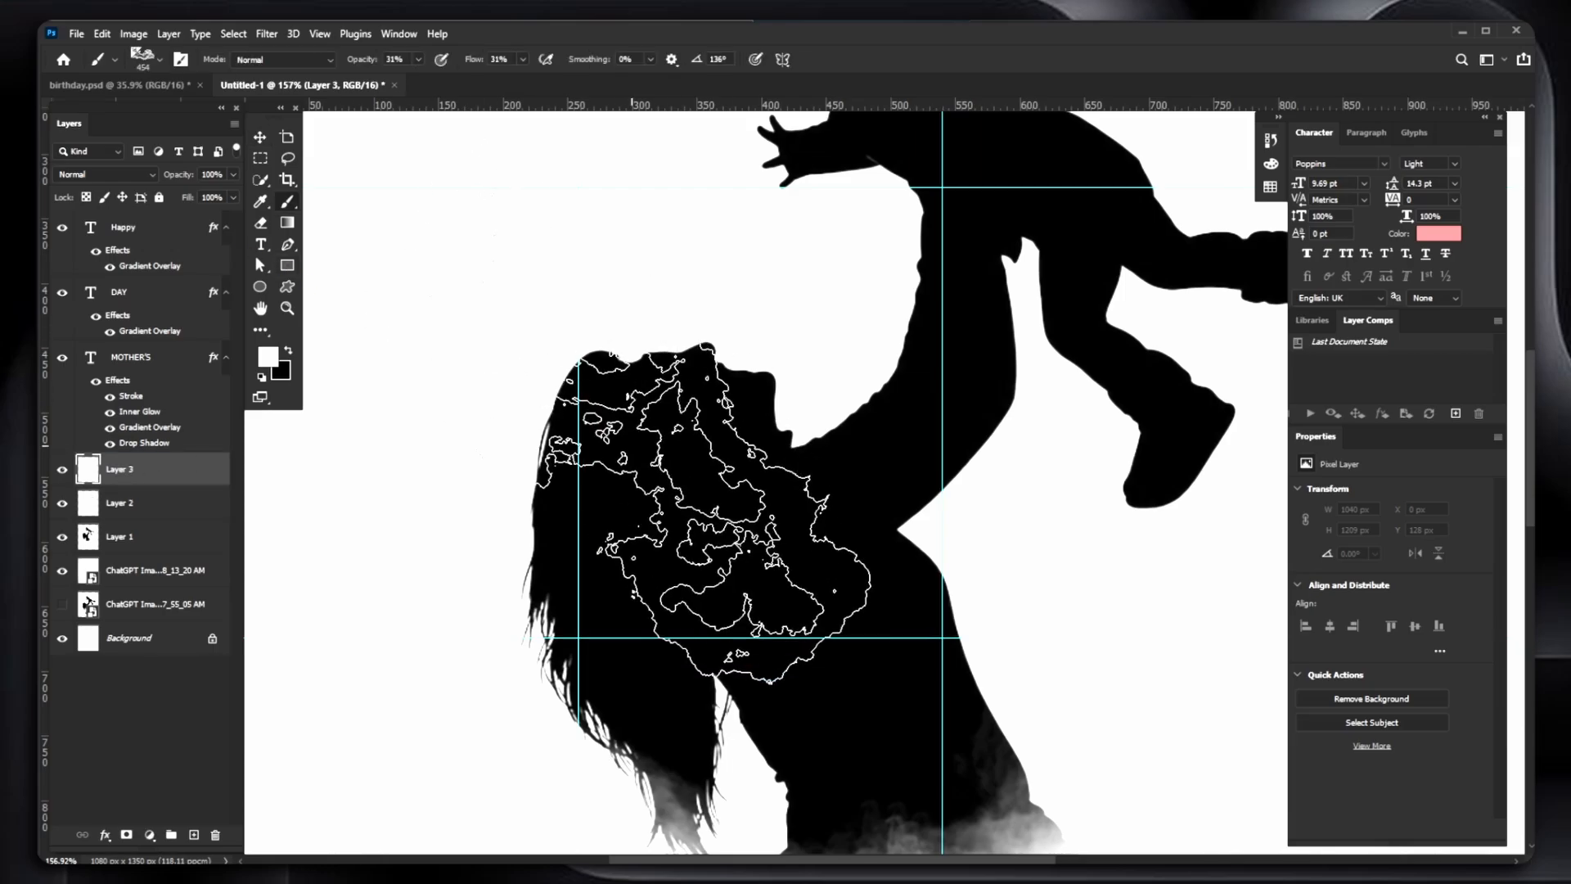
left_click(162, 65)
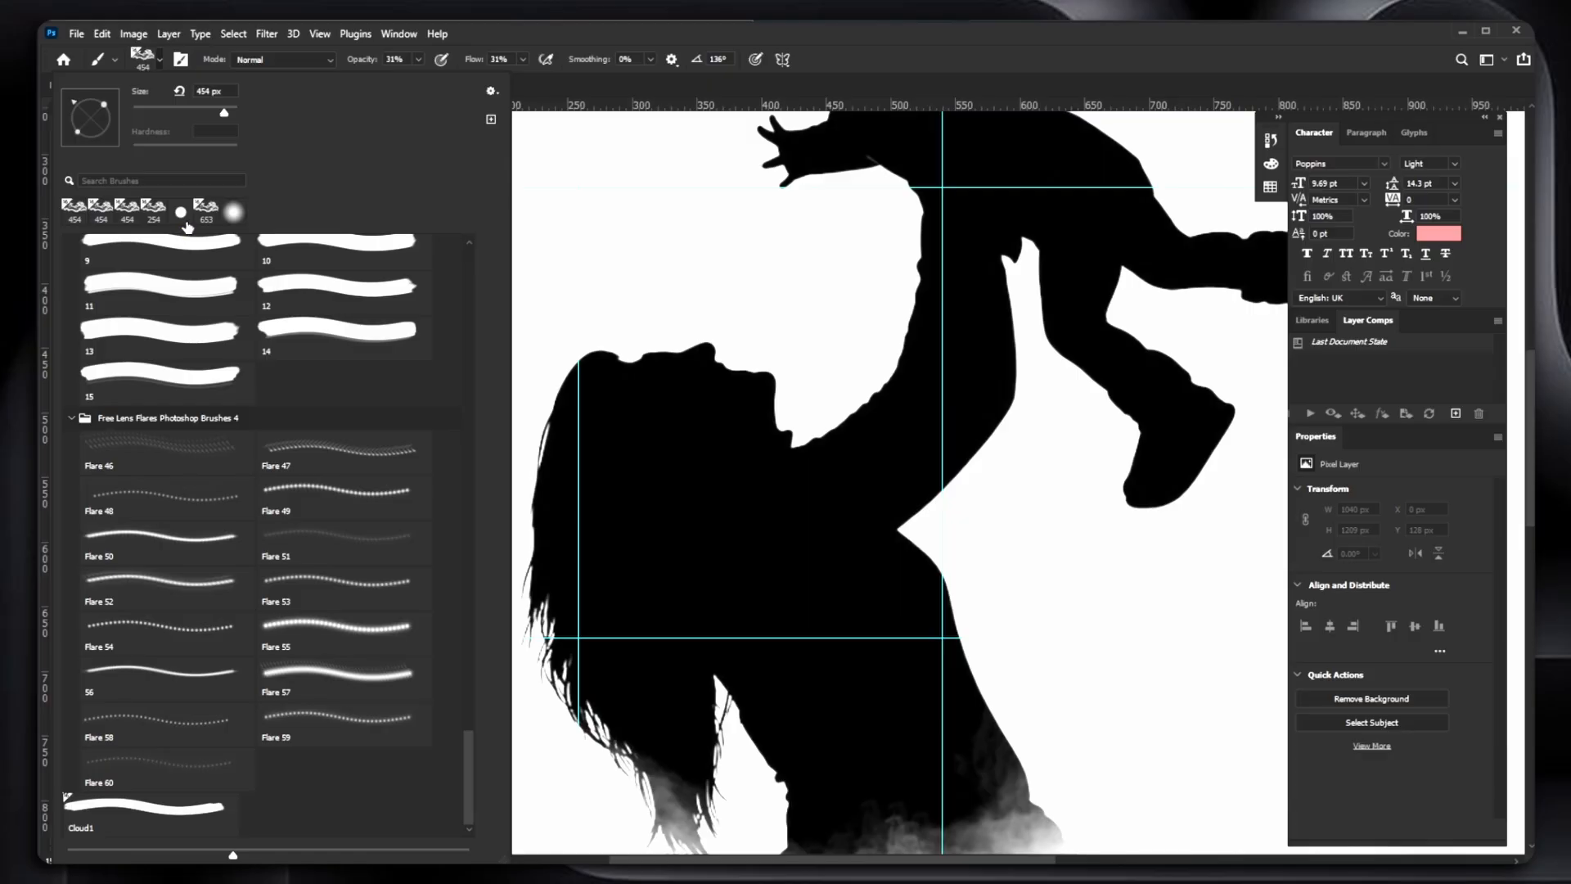
left_click(185, 221)
left_click_drag(749, 442, 583, 466)
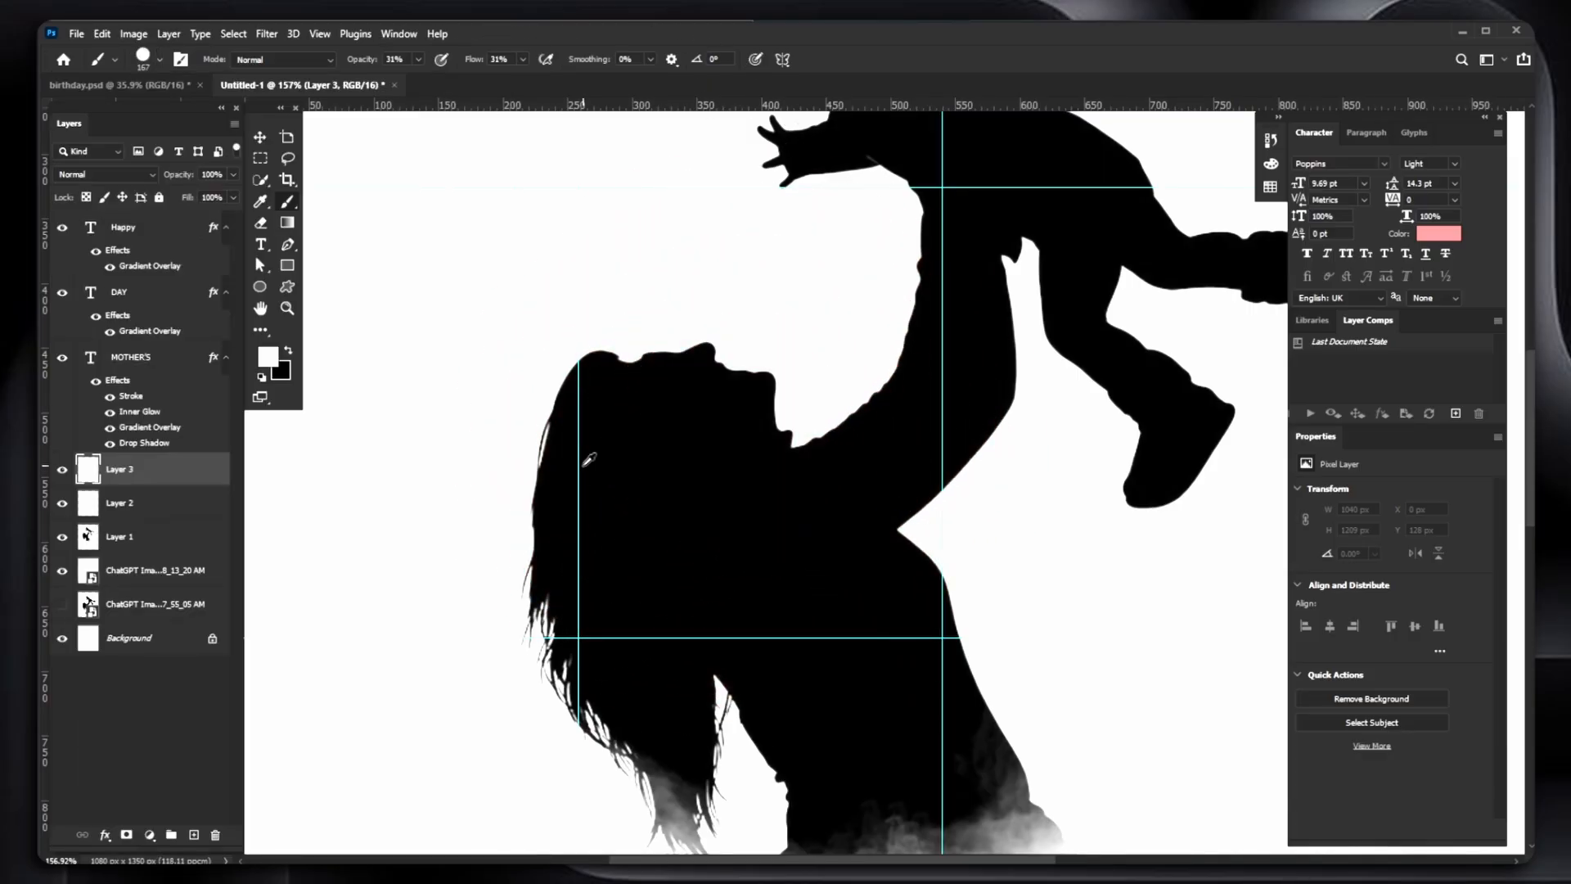
left_click(287, 352)
scroll(650, 390, "up", 2)
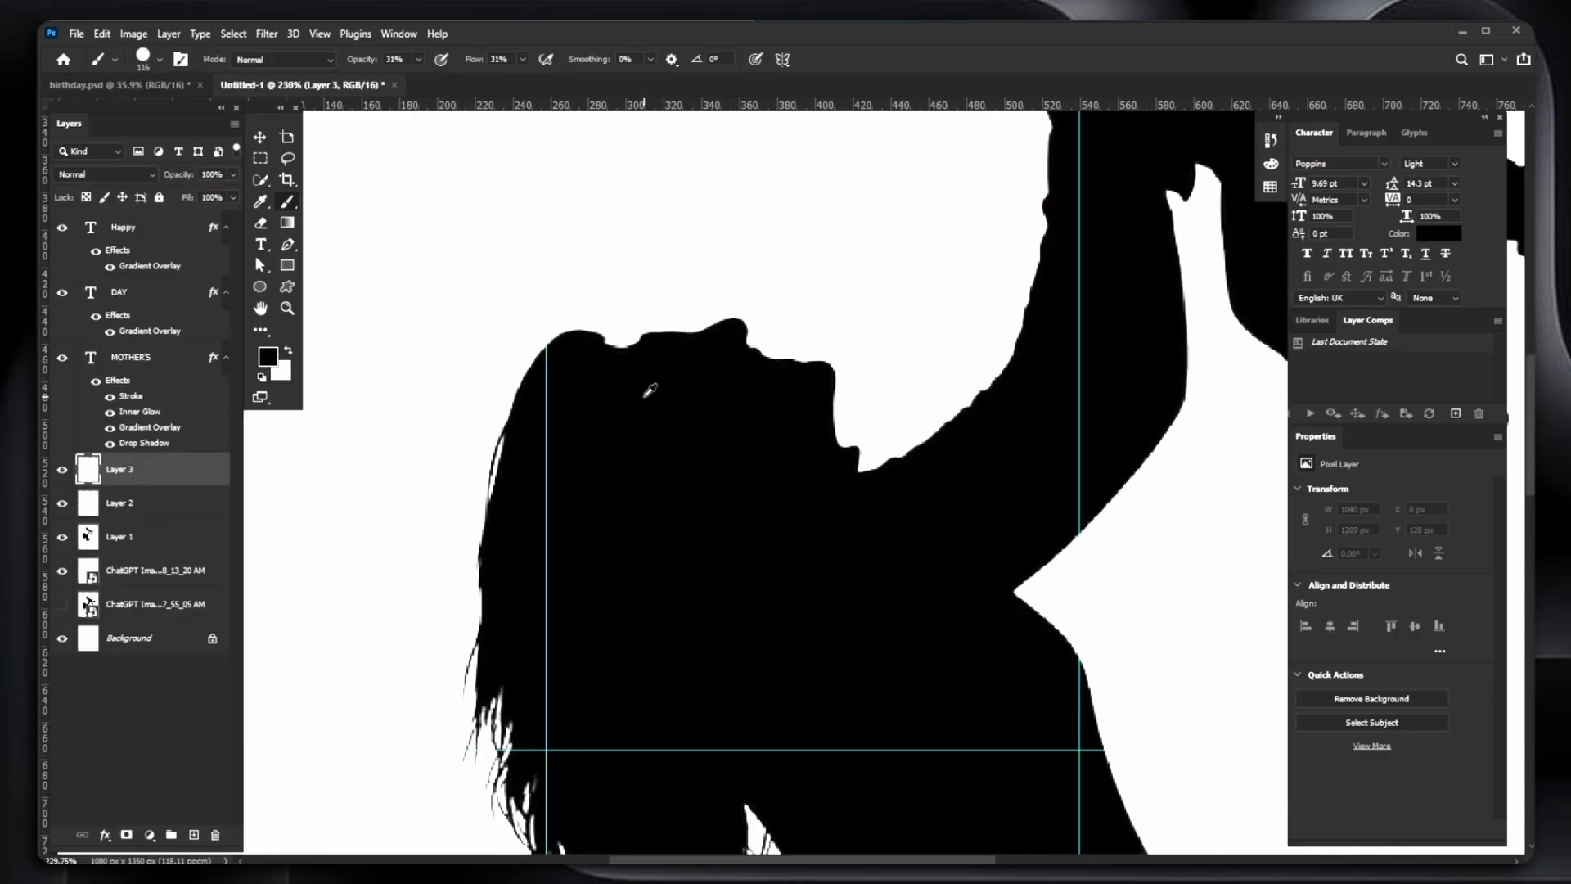
scroll(650, 390, "up", 5)
left_click_drag(697, 466, 581, 460)
mouse_move(657, 437)
left_mouse_down()
mouse_move(544, 435)
mouse_move(653, 429)
mouse_move(626, 432)
left_mouse_up()
left_click_drag(680, 371, 585, 378)
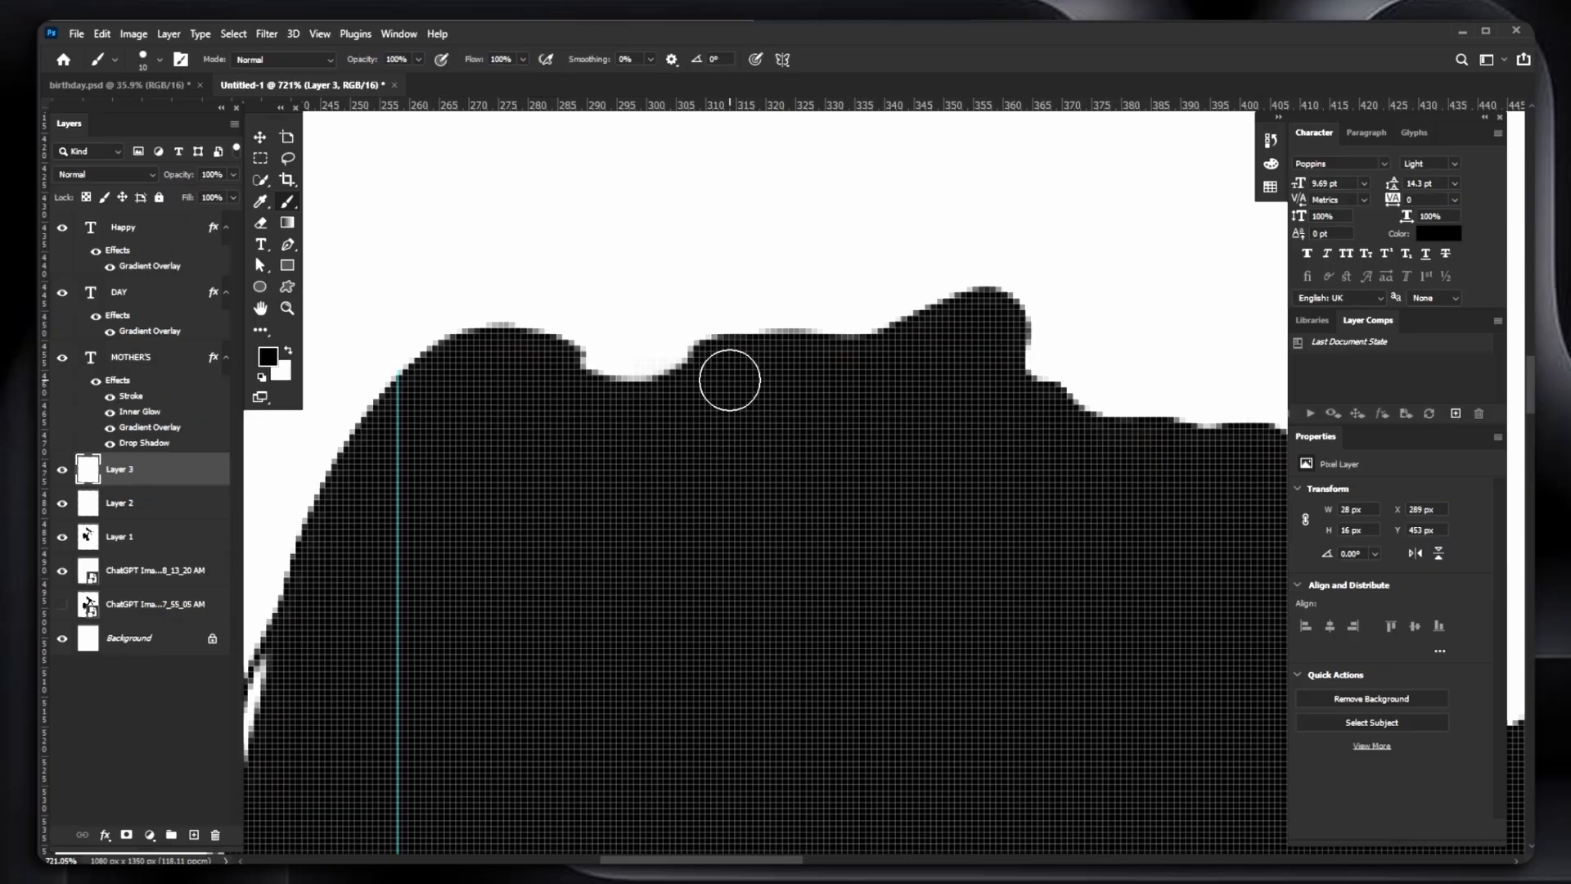
mouse_move(722, 368)
left_mouse_down()
mouse_move(590, 384)
mouse_move(788, 364)
left_mouse_up()
mouse_move(859, 392)
left_mouse_down()
mouse_move(688, 356)
mouse_move(754, 400)
left_mouse_up()
- Retouch the mother's profile beyond the nose on Layer 3 with fine black brush strokes
scroll(753, 390, "up", 5)
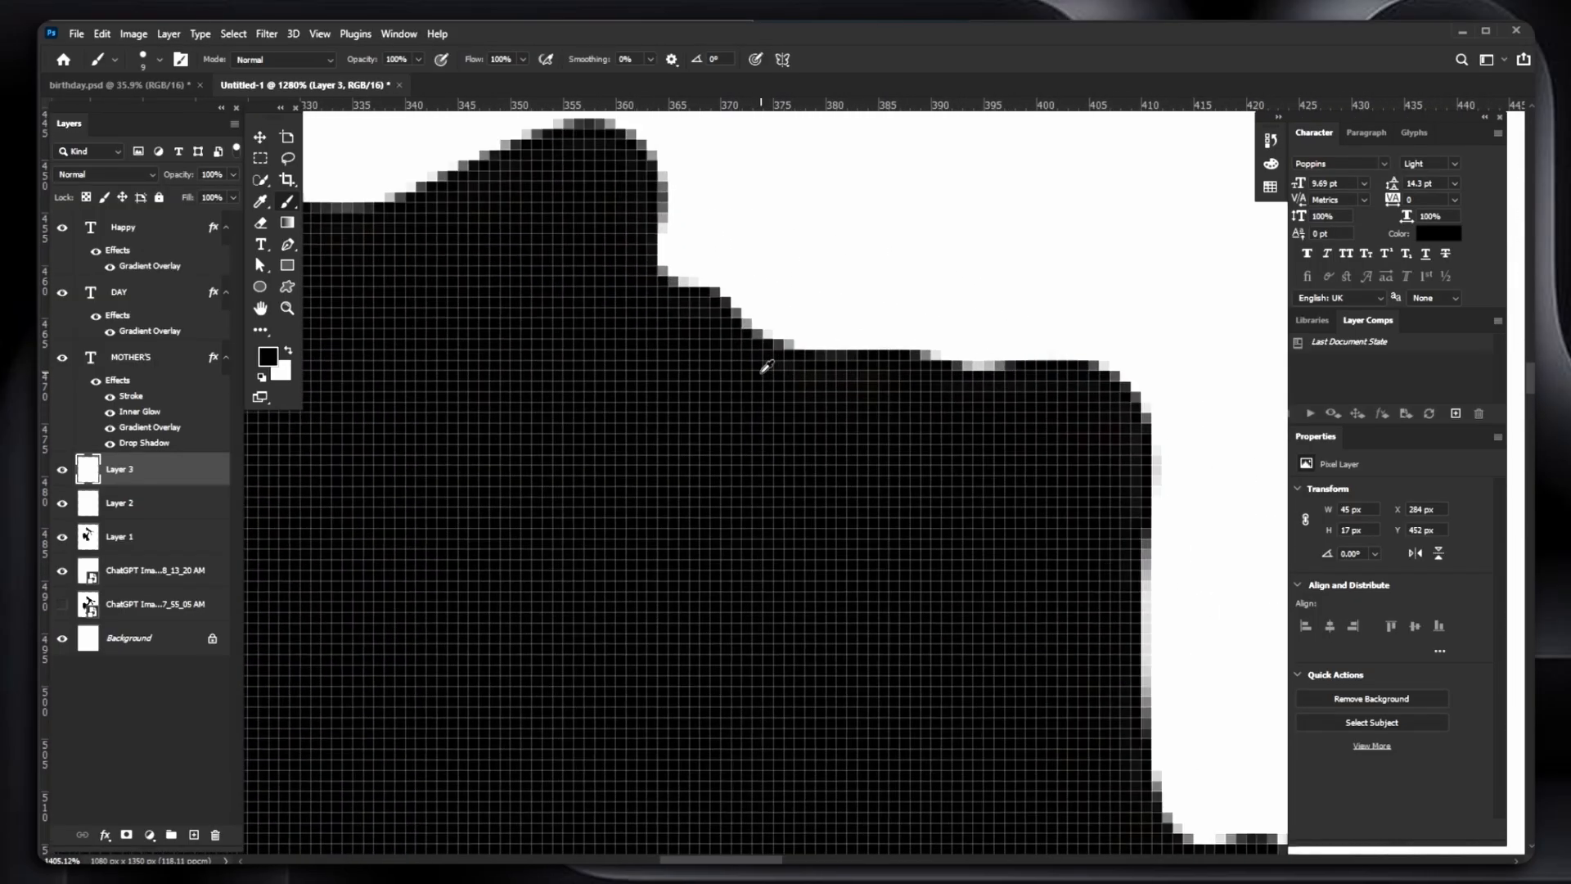
mouse_move(671, 373)
left_mouse_down()
mouse_move(777, 446)
mouse_move(818, 415)
mouse_move(814, 397)
mouse_move(859, 431)
mouse_move(845, 417)
mouse_move(952, 457)
mouse_move(720, 419)
mouse_move(761, 432)
mouse_move(708, 475)
left_mouse_up()
scroll(739, 441, "down", 12)
- Erase the two lower fingers of the baby's outstretched hand on Layer 1 with a small eraser
left_click_drag(434, 556, 641, 414)
left_click_drag(974, 156, 667, 476)
scroll(702, 446, "up", 8)
scroll(673, 474, "down", 1)
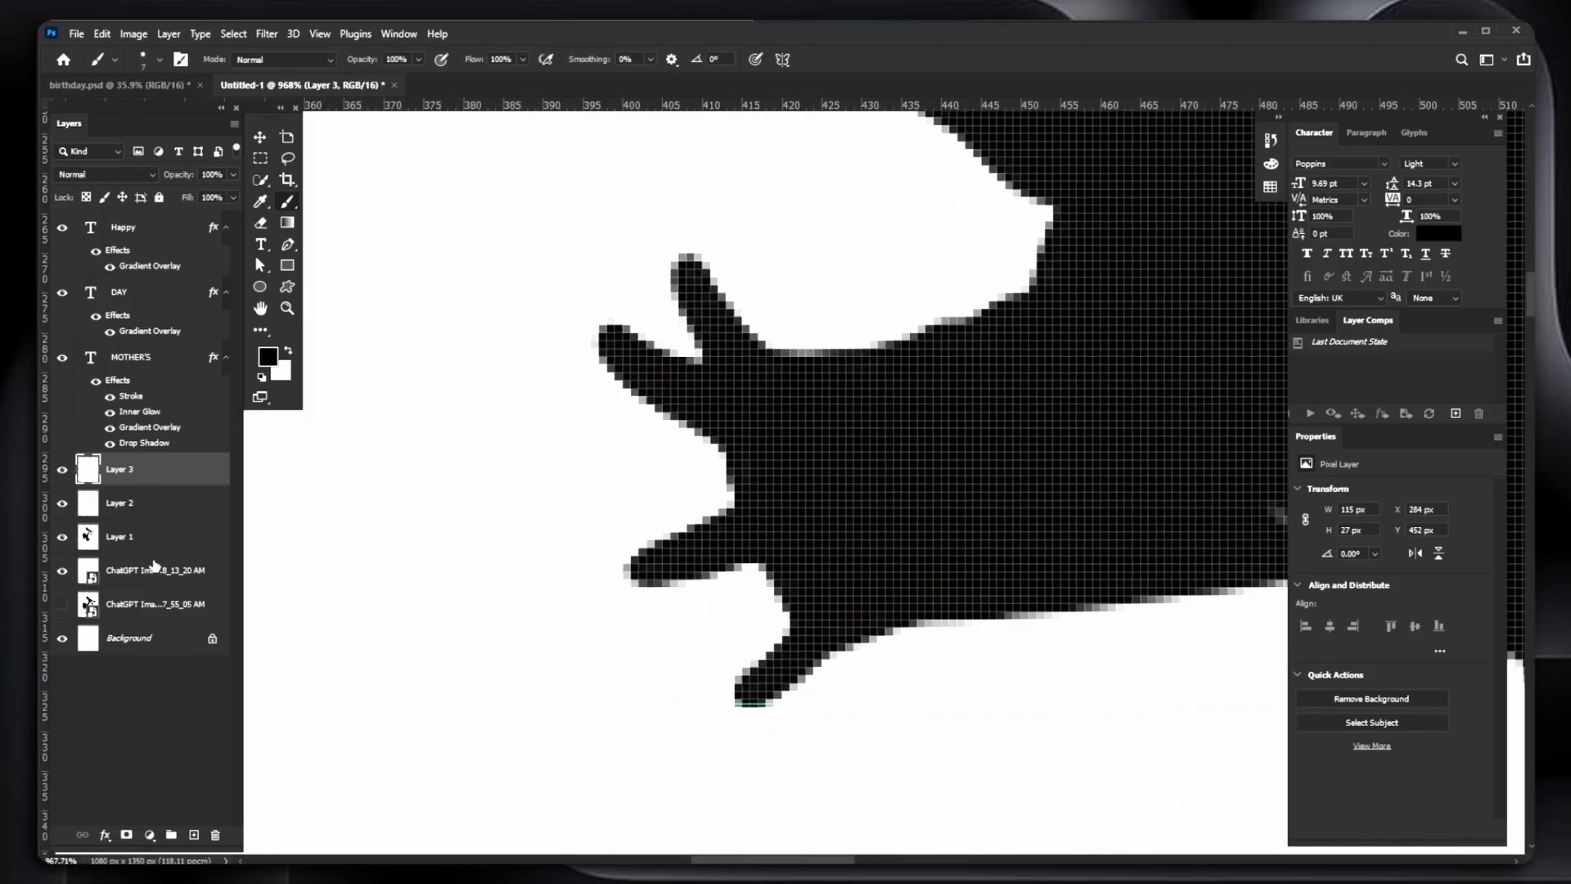
left_click(105, 544)
key("e")
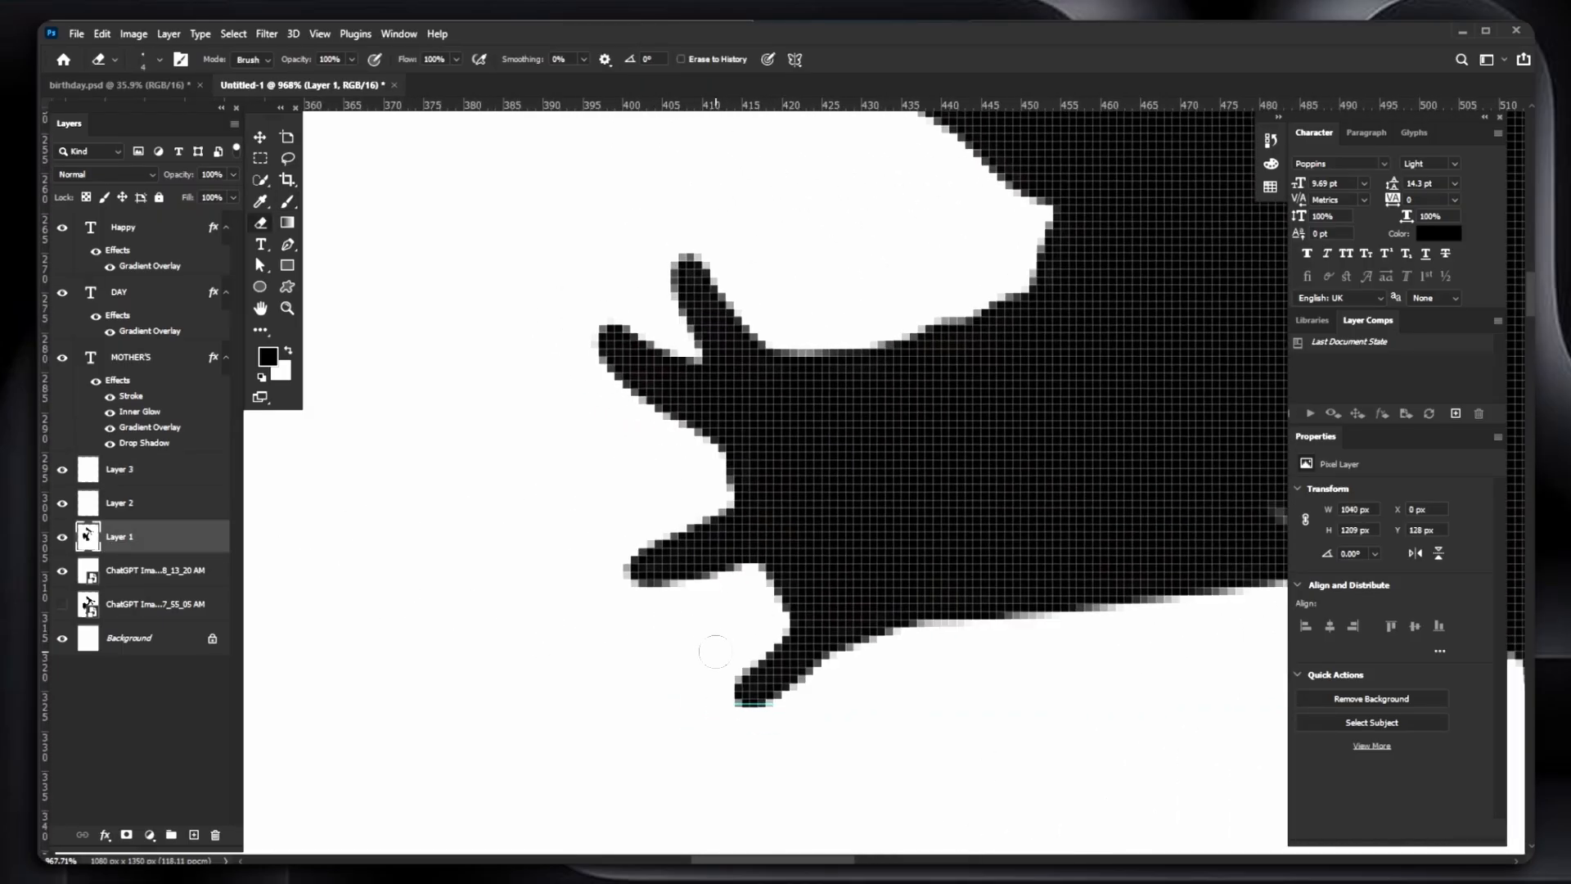
left_click_drag(714, 652, 748, 701)
mouse_move(853, 666)
left_mouse_down()
mouse_move(781, 647)
mouse_move(965, 647)
mouse_move(903, 620)
mouse_move(764, 617)
left_mouse_up()
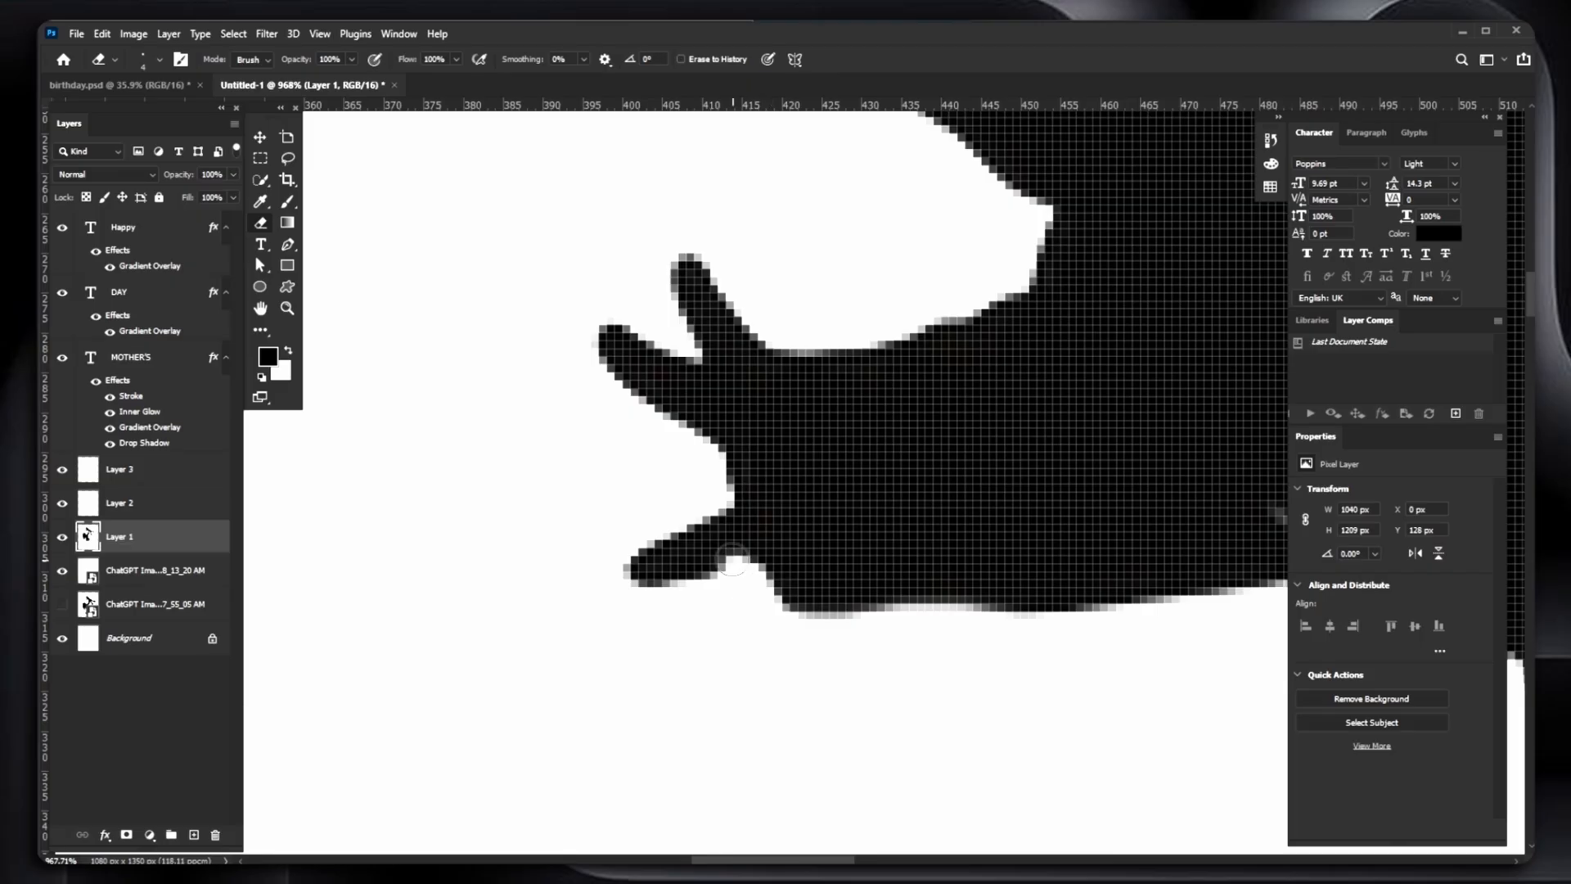
mouse_move(733, 560)
left_mouse_down()
mouse_move(704, 519)
mouse_move(600, 570)
mouse_move(691, 534)
left_mouse_up()
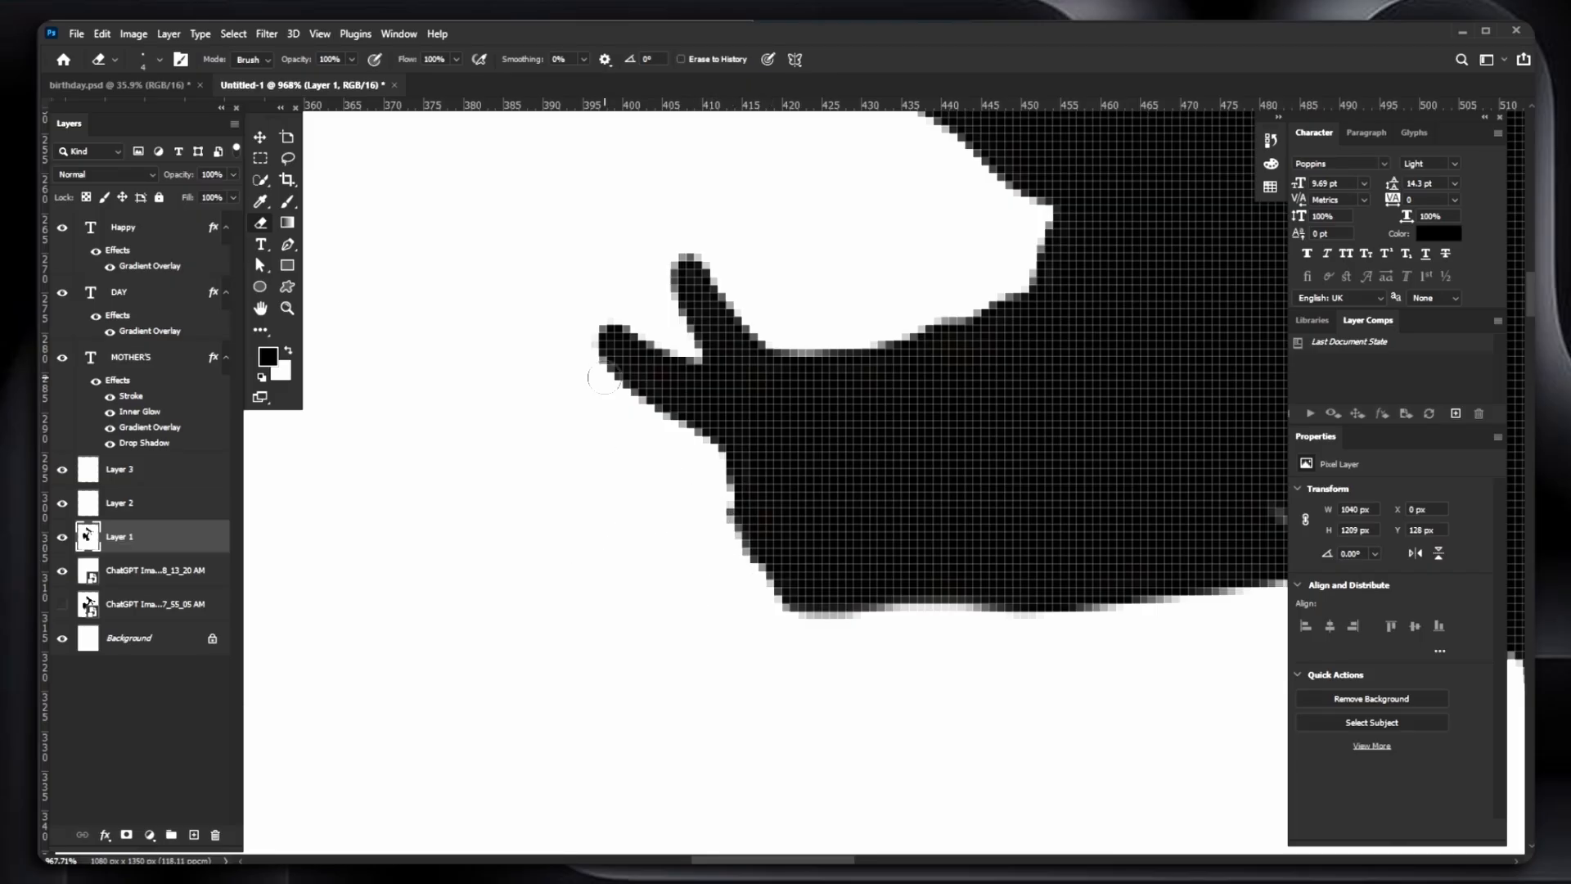
- Paint three new black fingers on the lower part of the baby's hand on Layer 3
left_click(135, 482)
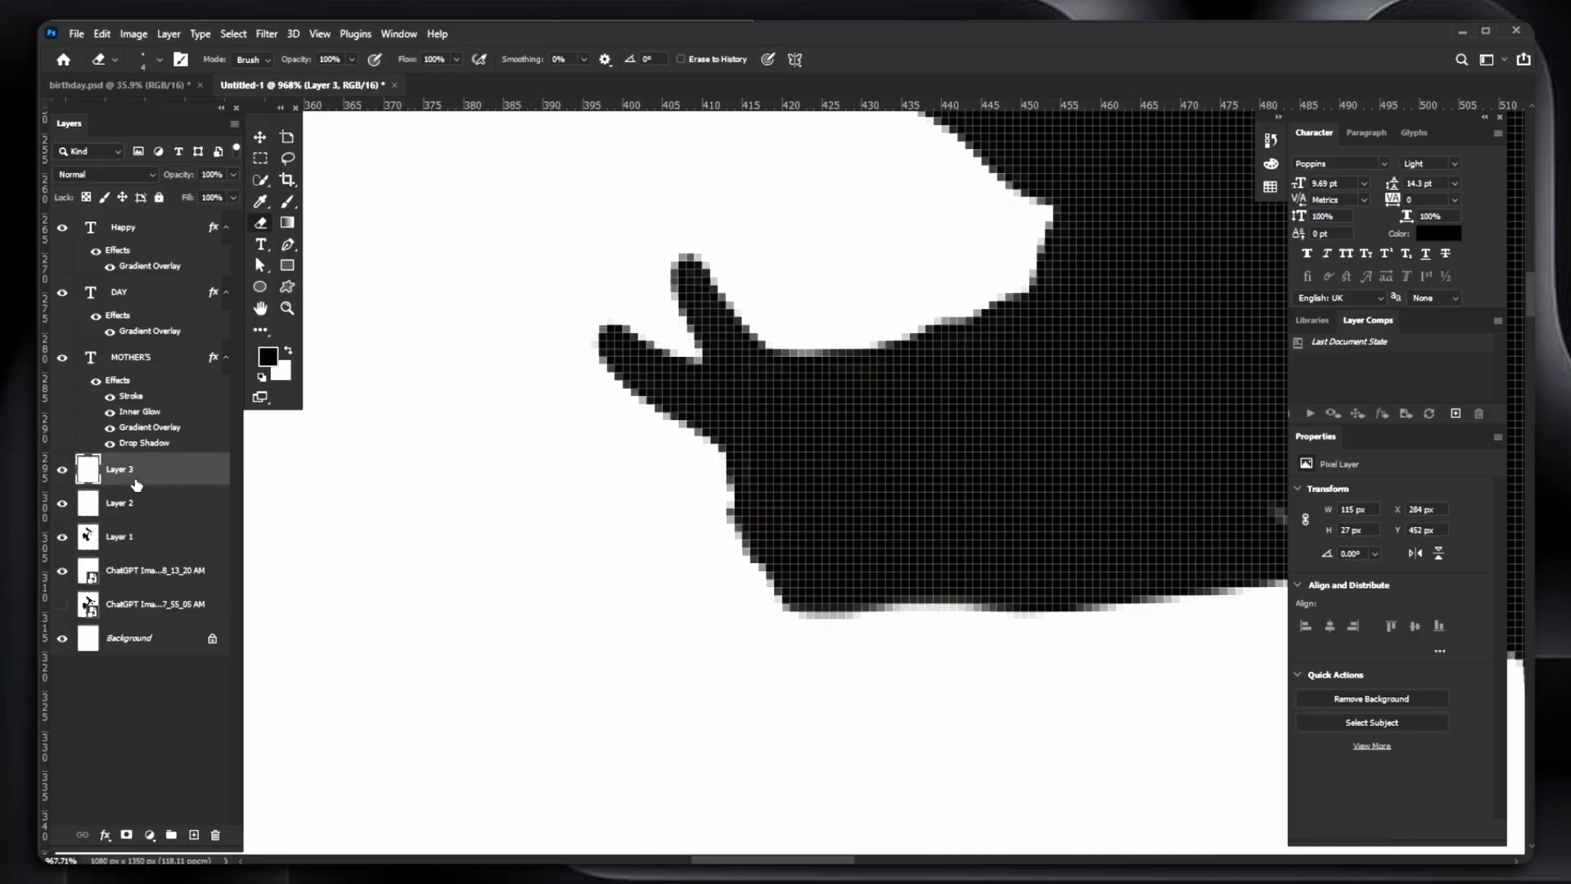
key("b")
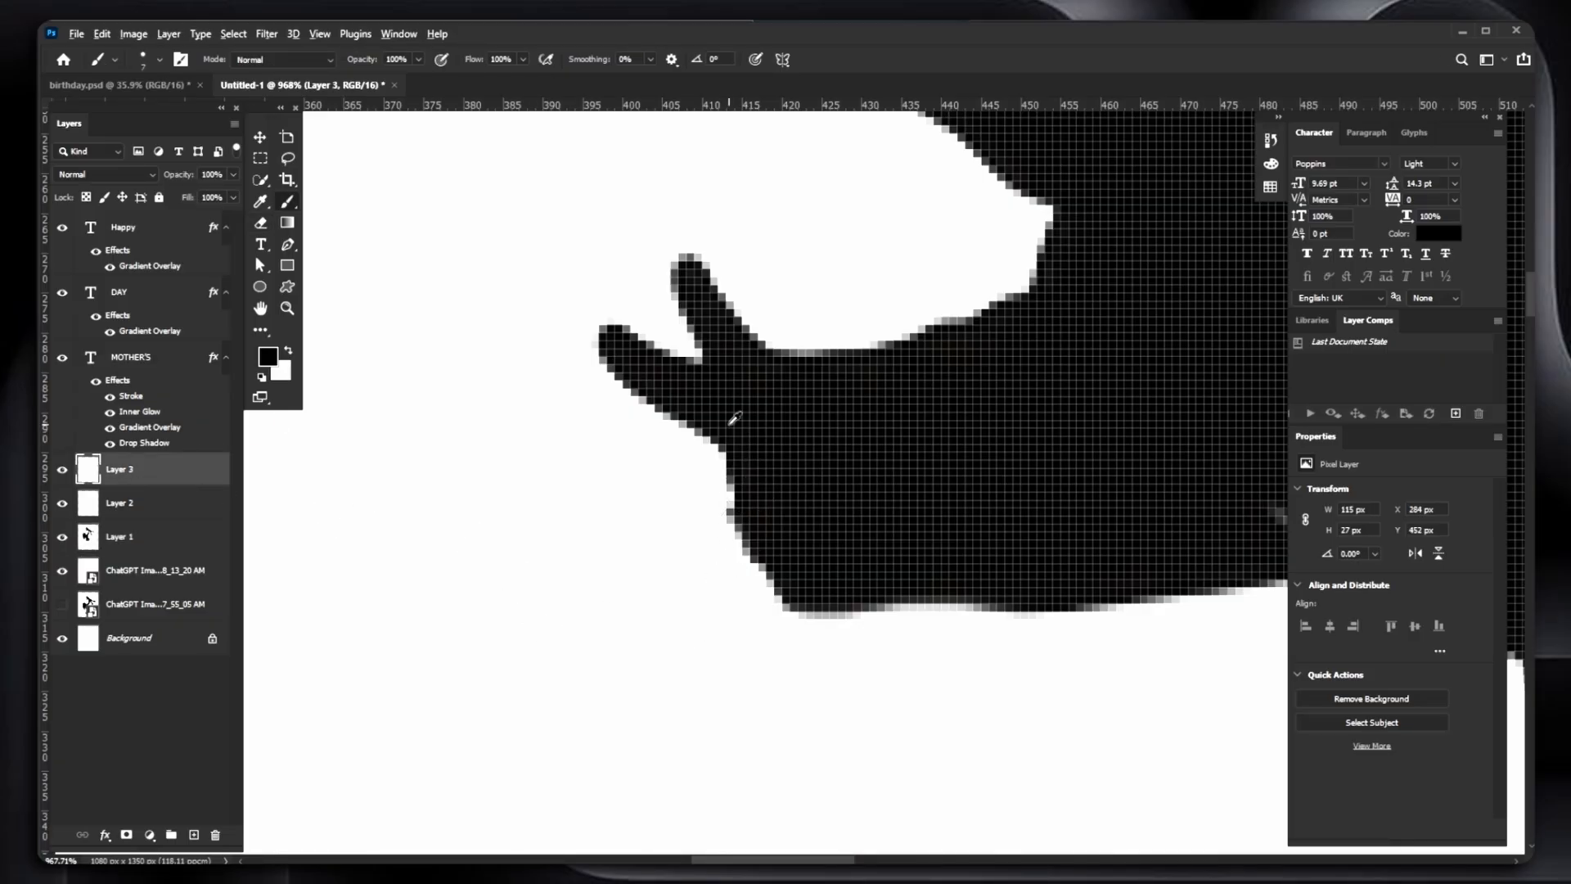
left_click(620, 343, "alt")
left_click(614, 342, "alt")
mouse_move(589, 421)
left_mouse_down()
mouse_move(695, 485)
mouse_move(761, 497)
left_mouse_up()
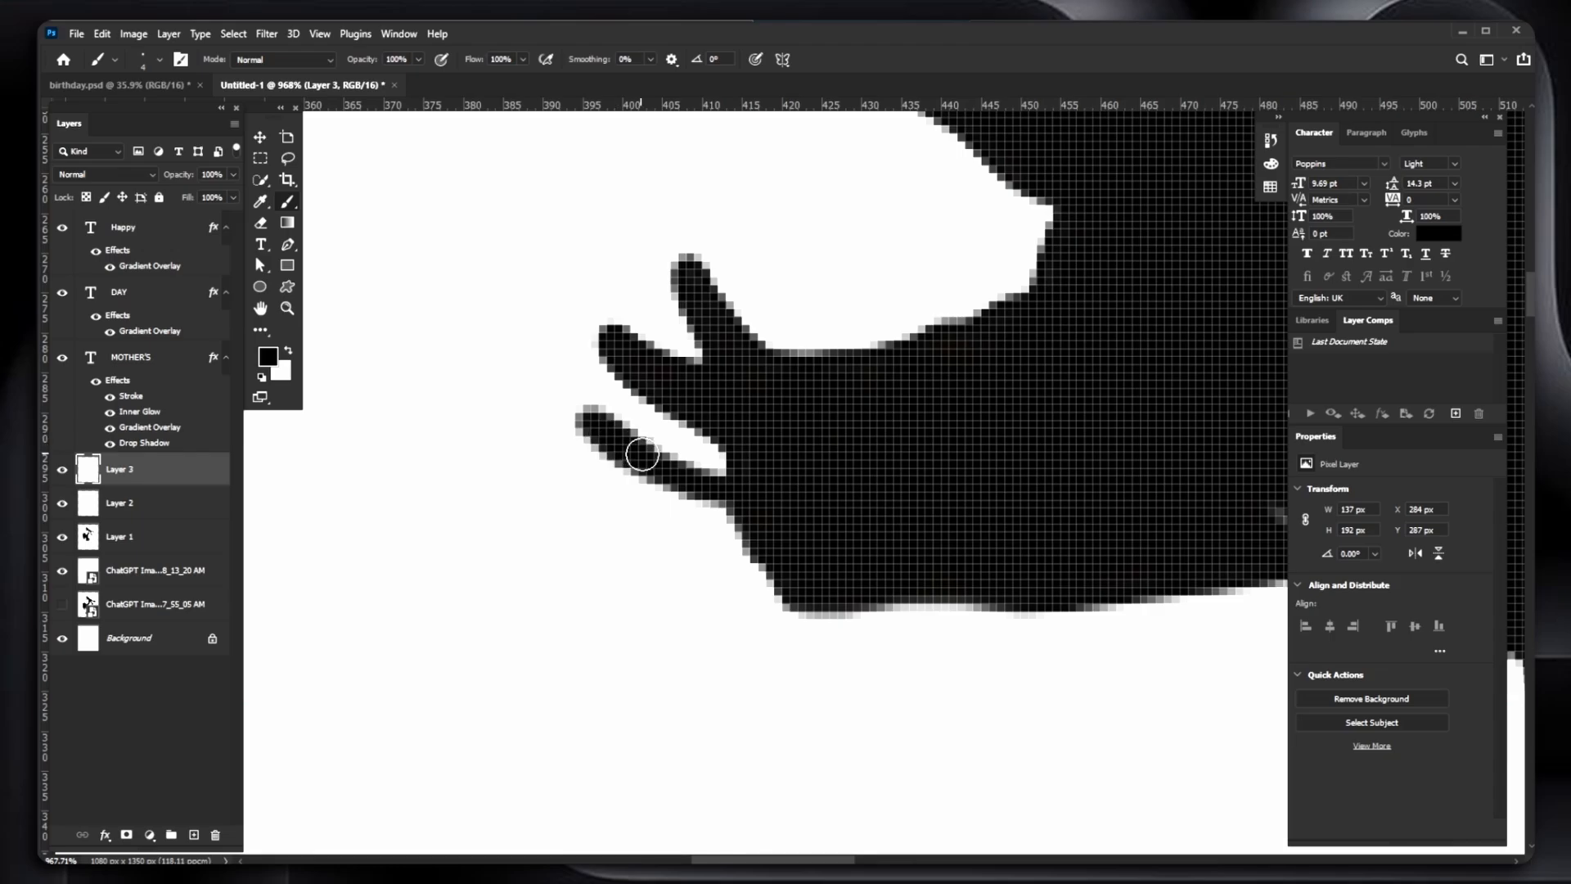
left_click_drag(642, 454, 709, 472)
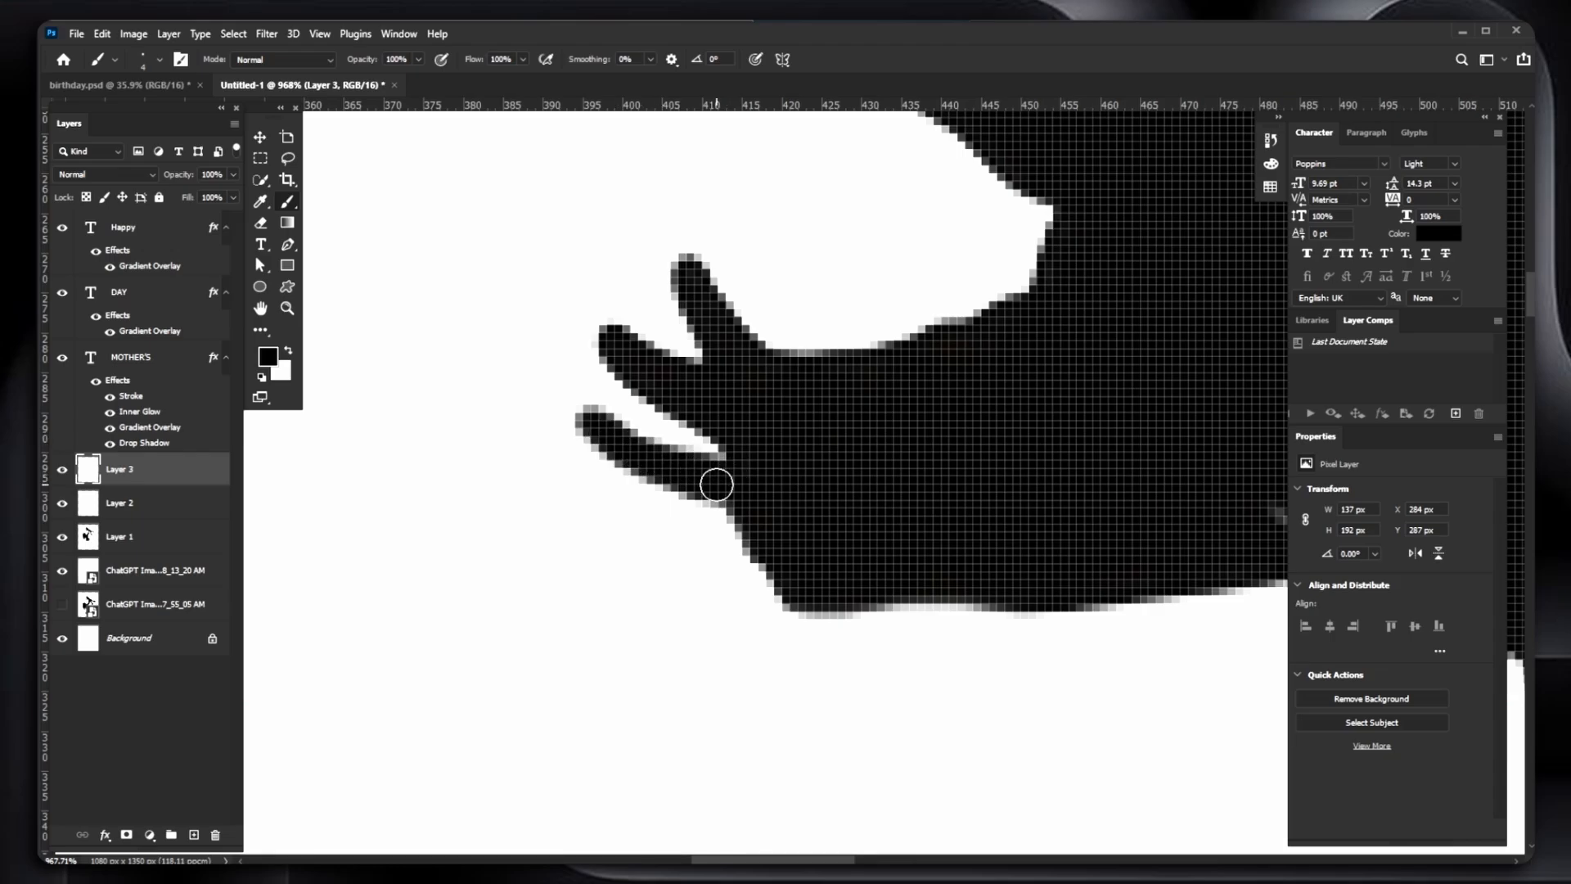
left_click_drag(734, 547, 613, 505)
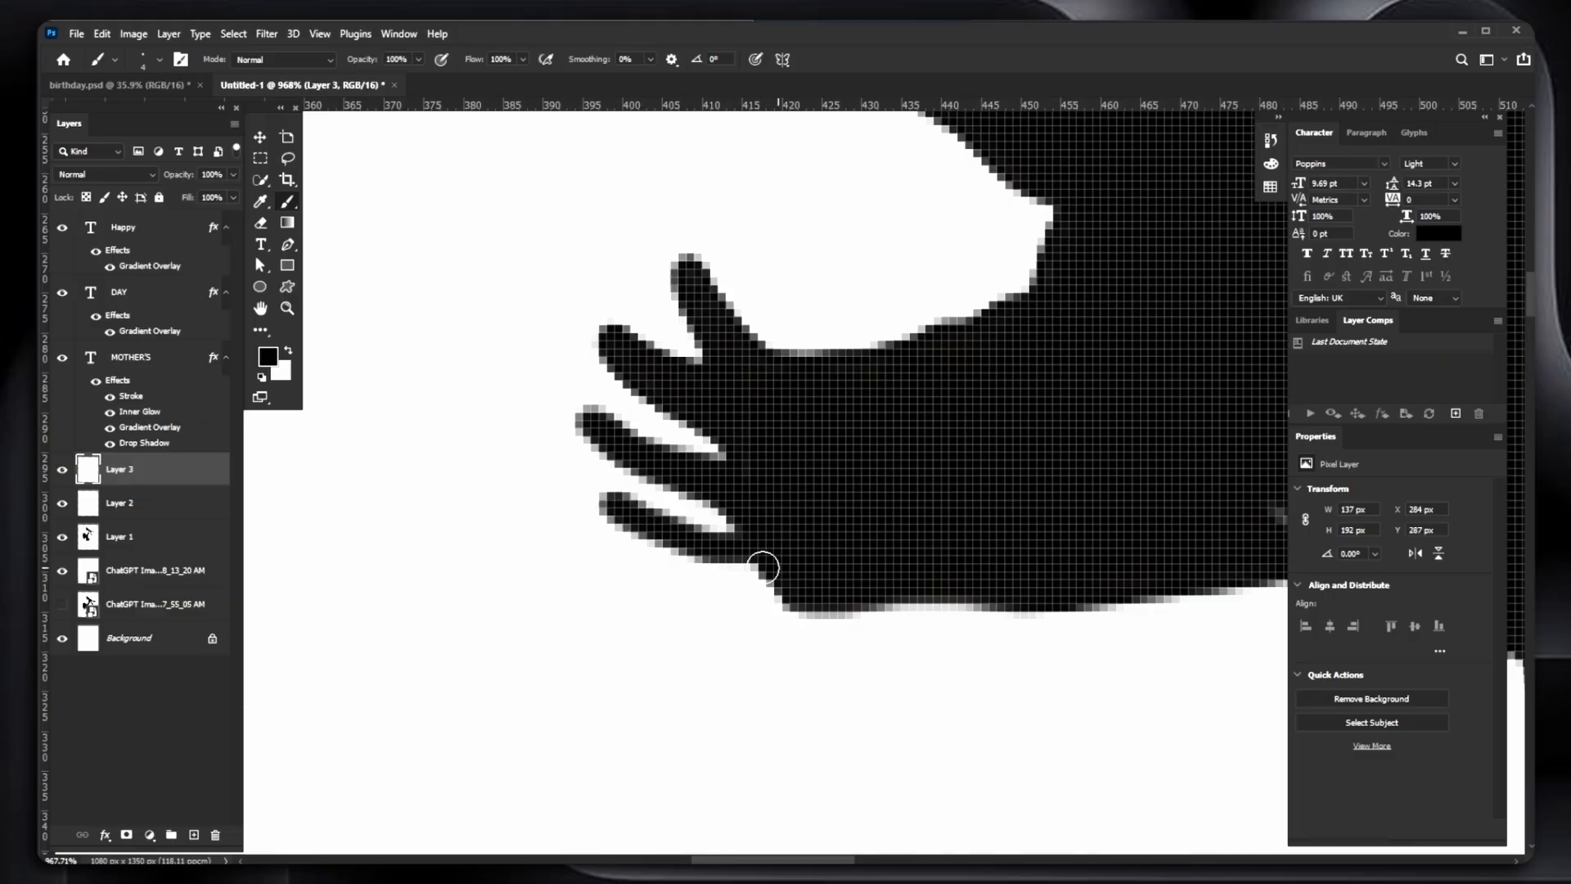
mouse_move(715, 556)
left_mouse_down()
mouse_move(648, 525)
mouse_move(773, 574)
mouse_move(692, 606)
mouse_move(908, 602)
left_mouse_up()
scroll(860, 604, "down", 1)
scroll(860, 605, "down", 8)
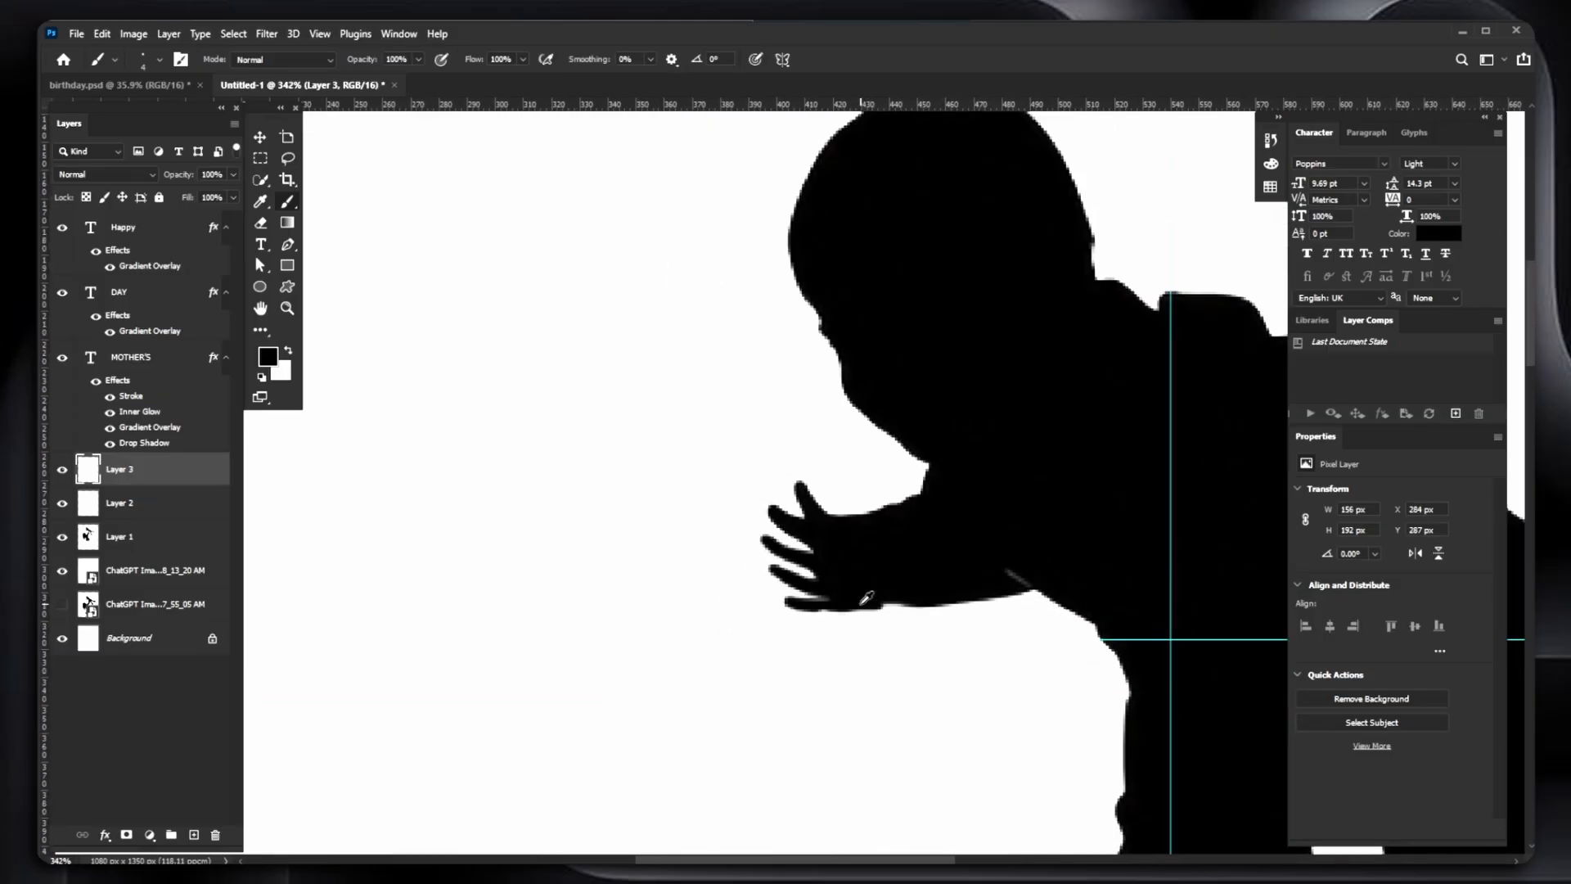
scroll(887, 601, "down", 4)
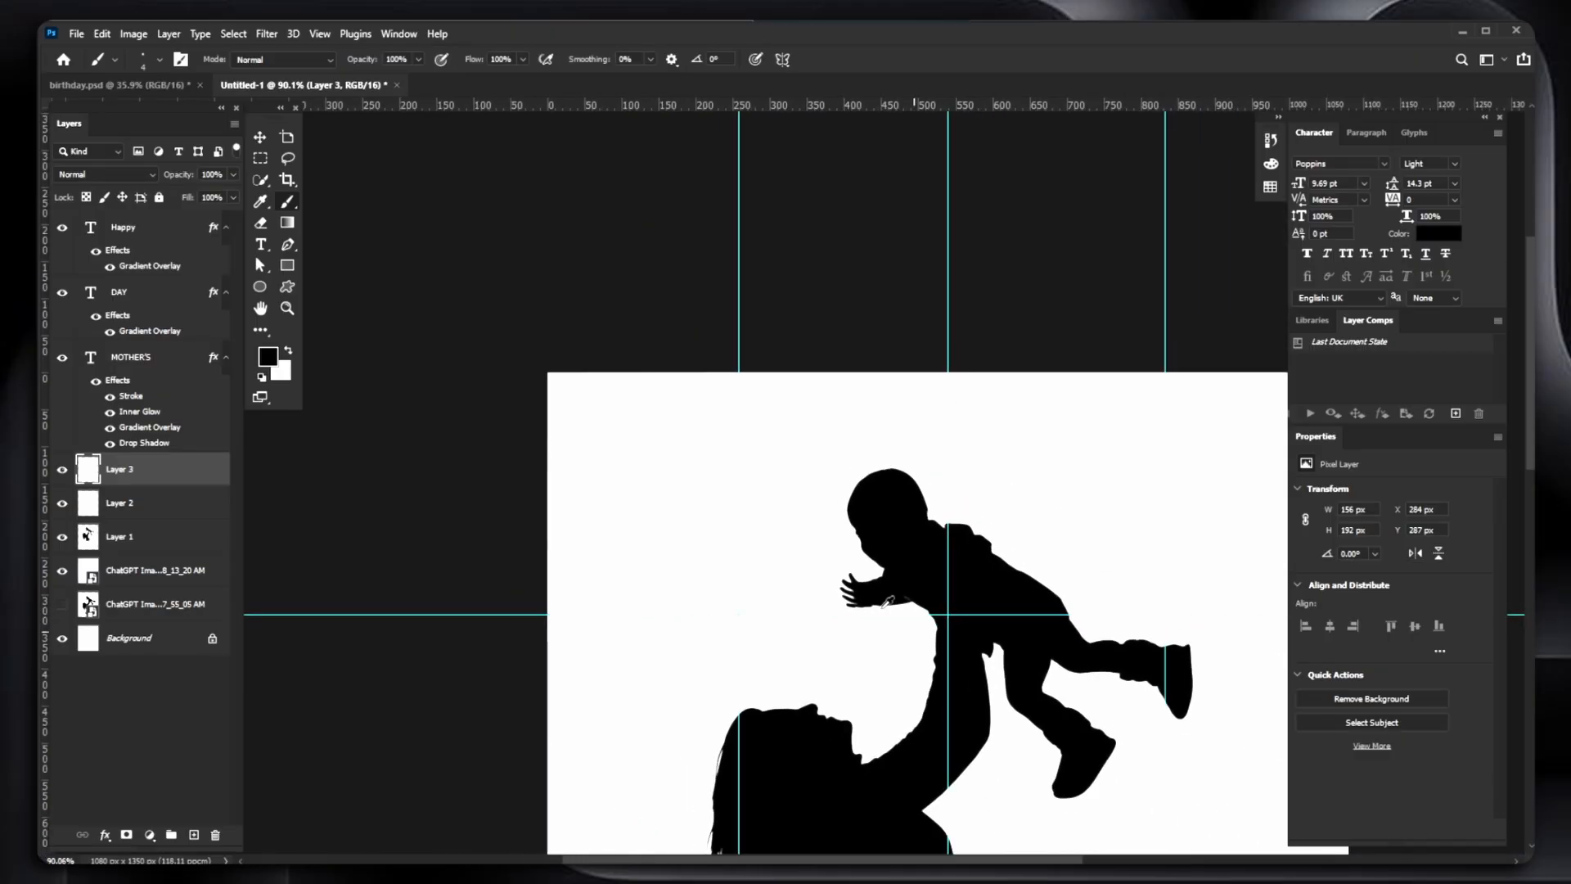
left_click_drag(888, 602, 759, 460)
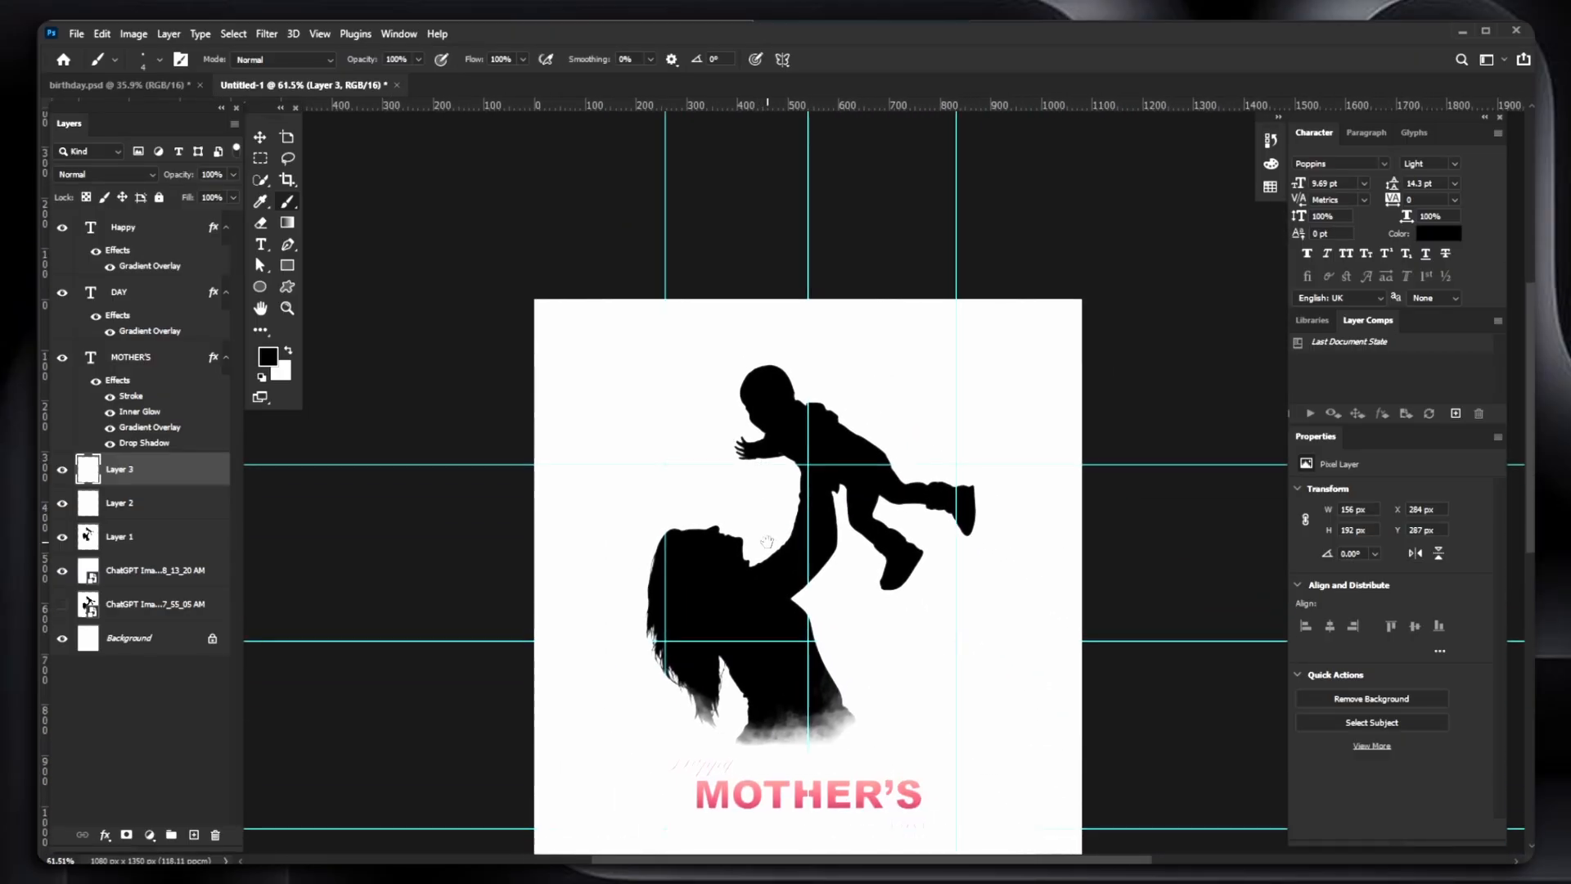
left_click_drag(767, 542, 753, 490)
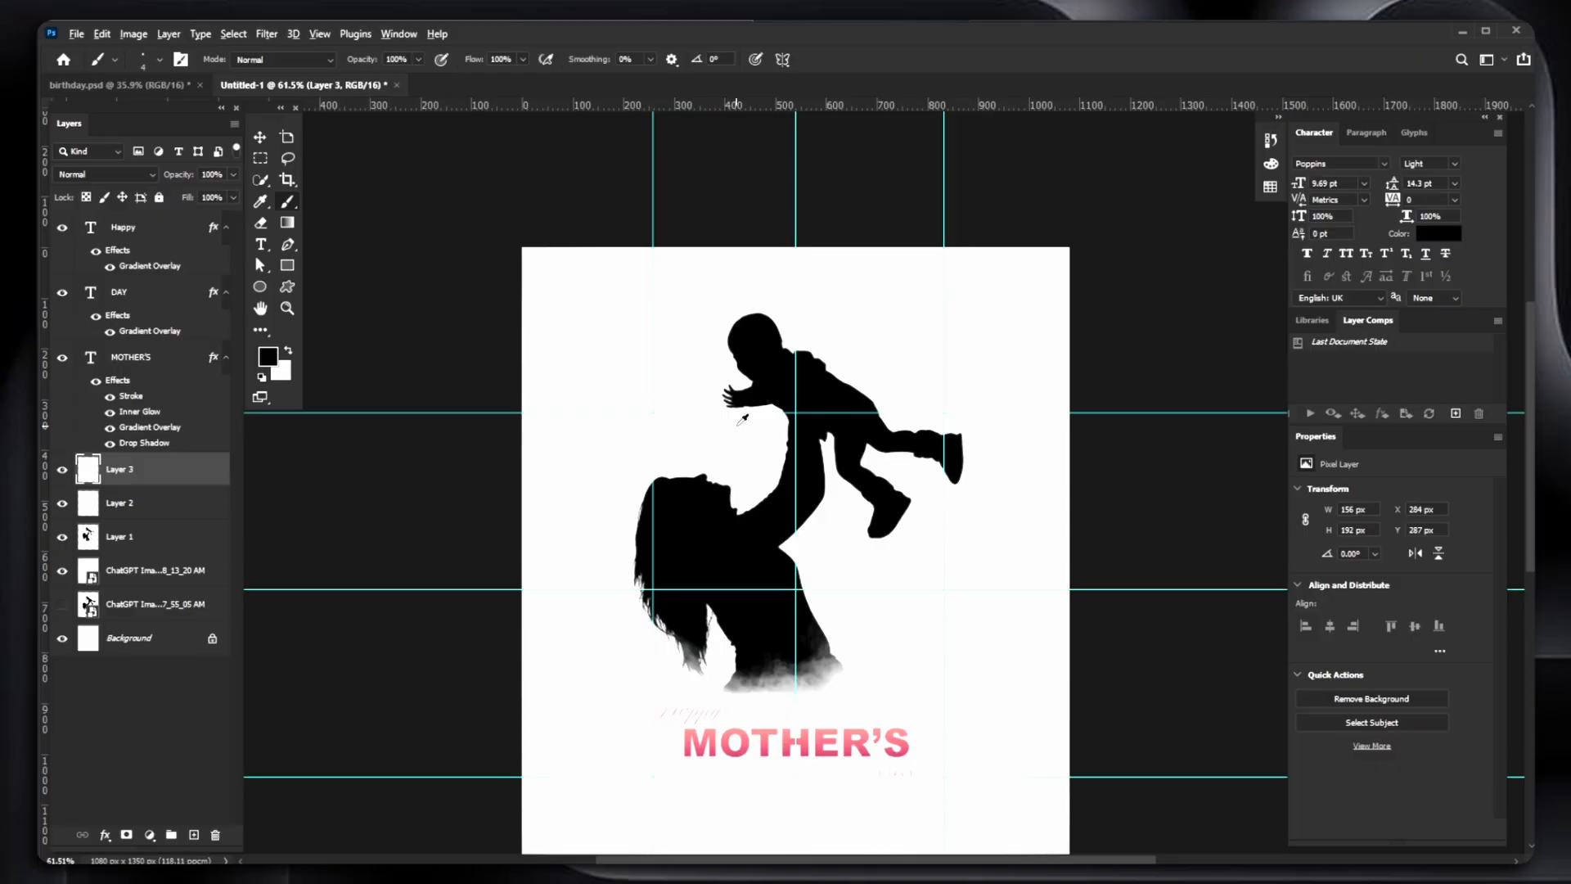
scroll(743, 419, "up", 12)
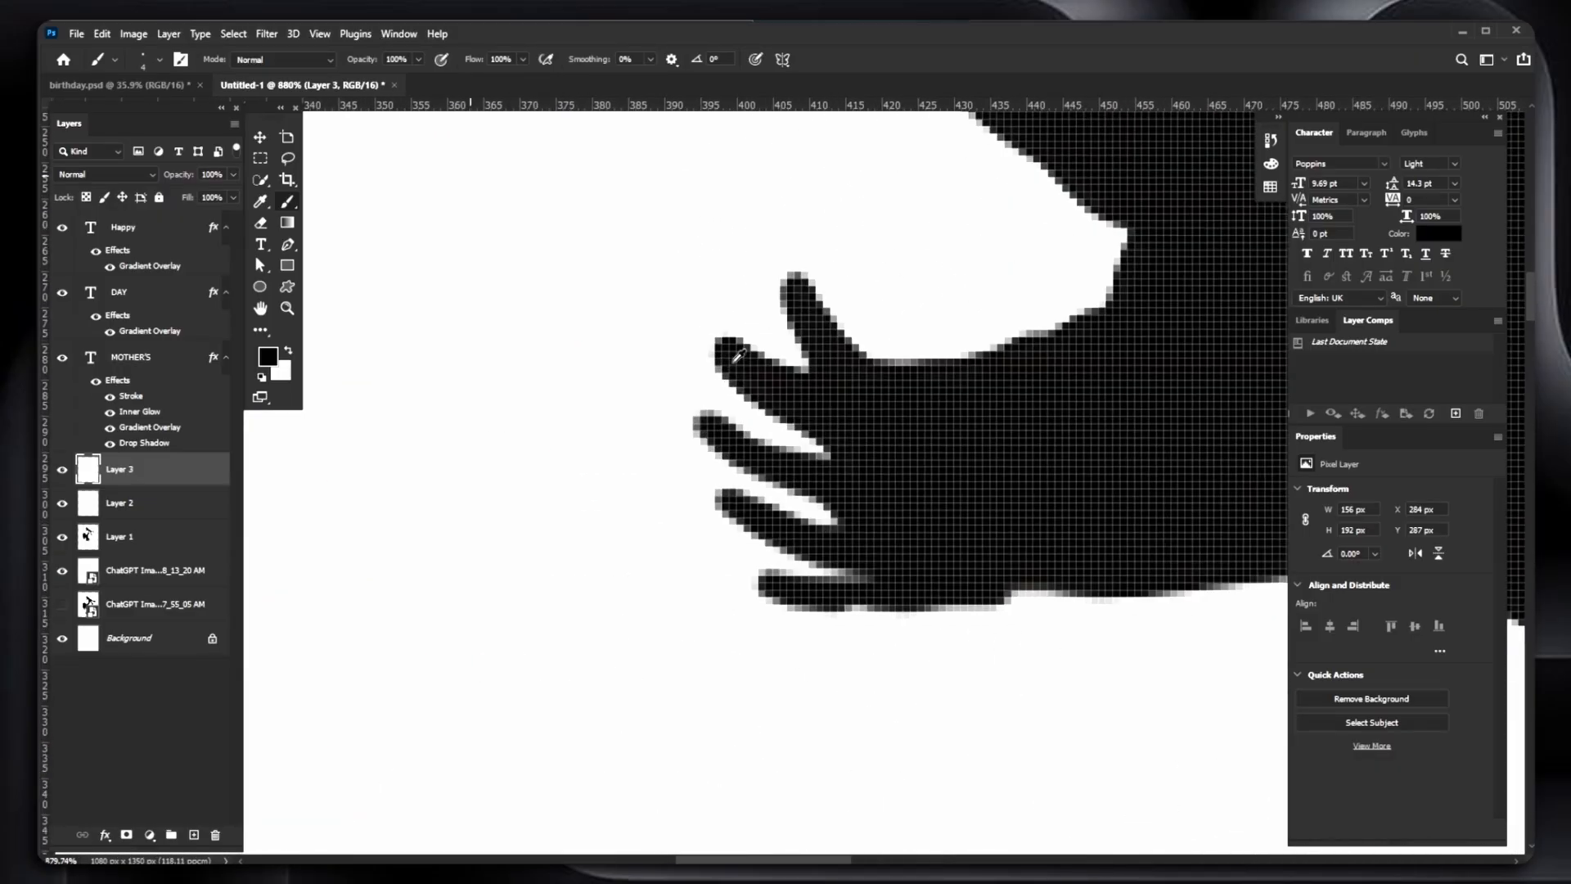
- Erase all fingers of the baby's hand: the painted ones on Layer 3 and the two upper ones on Layer 1
mouse_move(737, 356)
left_mouse_down()
mouse_move(782, 439)
mouse_move(700, 450)
mouse_move(650, 523)
left_mouse_up()
key("e")
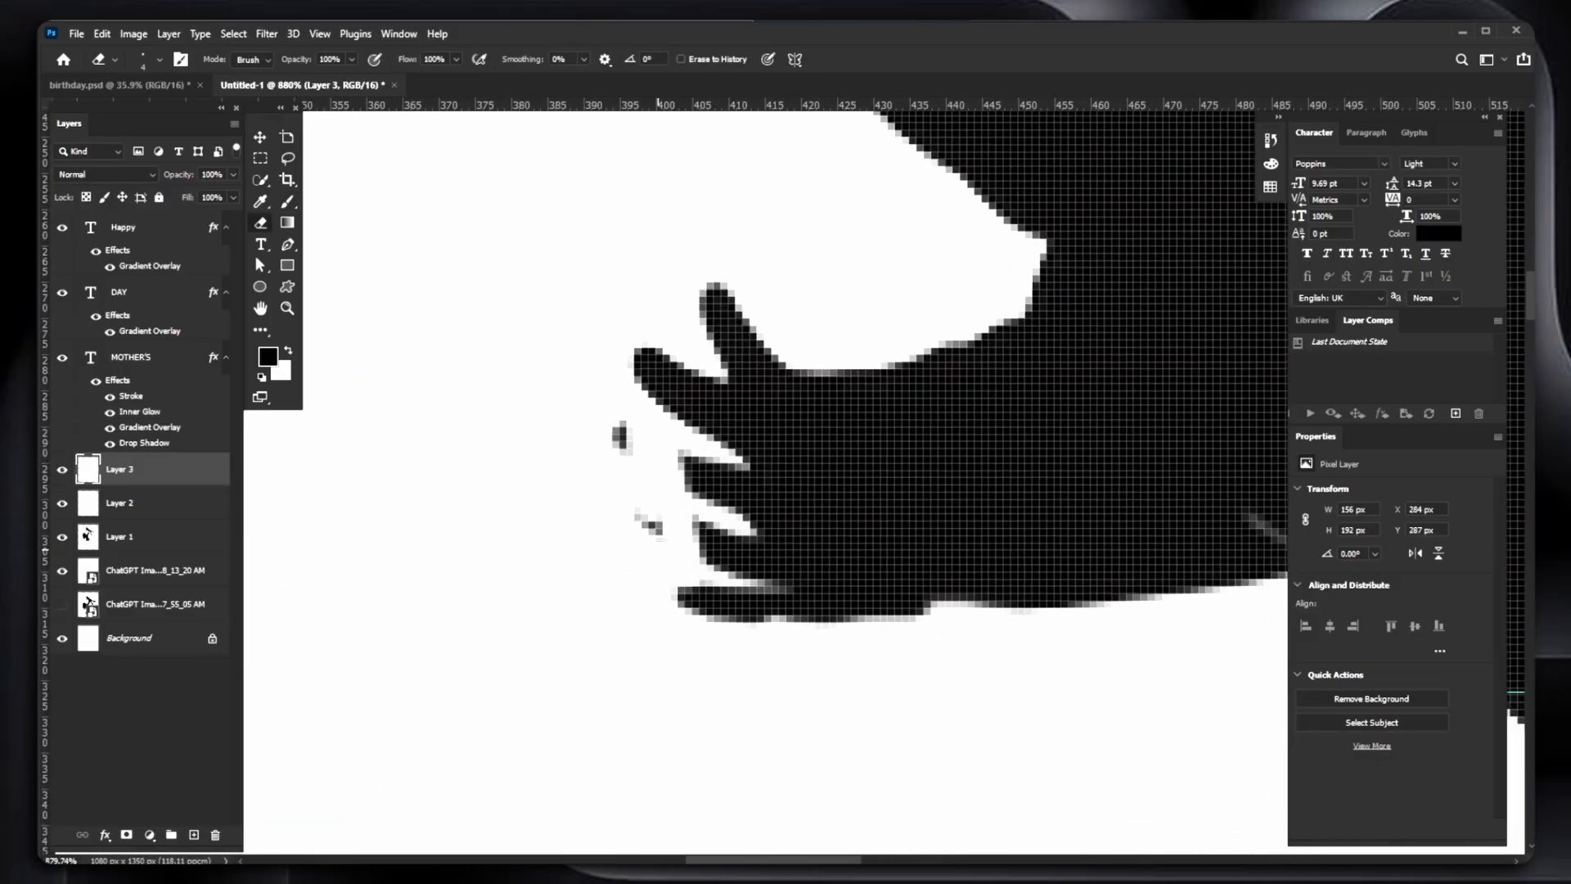
mouse_move(691, 601)
left_mouse_down()
mouse_move(703, 540)
mouse_move(737, 605)
left_mouse_up()
left_click_drag(666, 442, 749, 609)
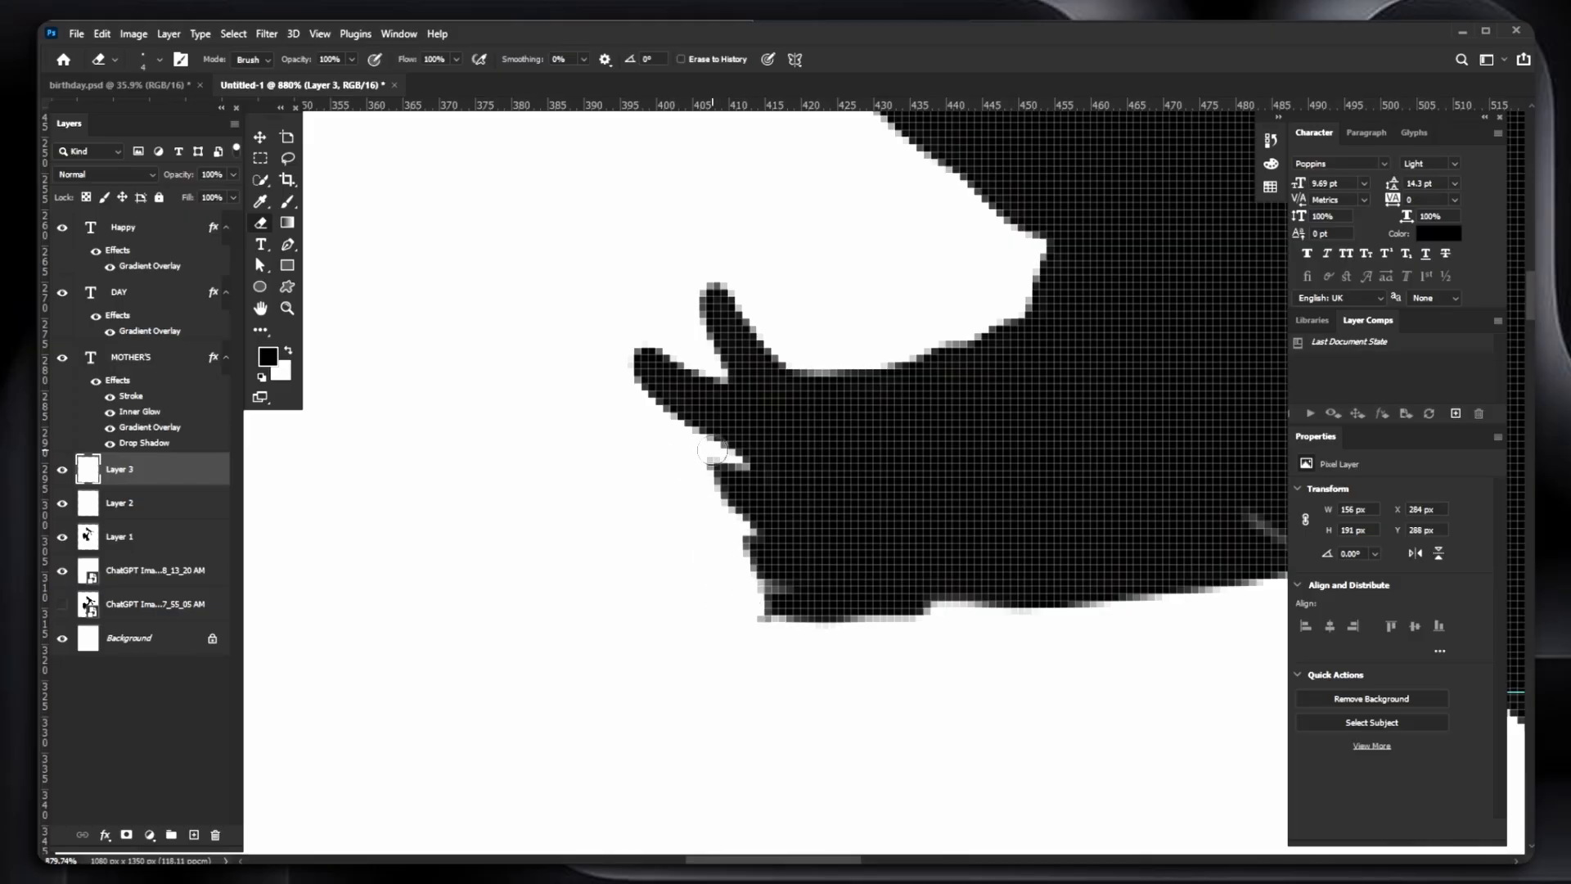
mouse_move(711, 452)
left_mouse_down()
mouse_move(753, 552)
mouse_move(755, 618)
left_mouse_up()
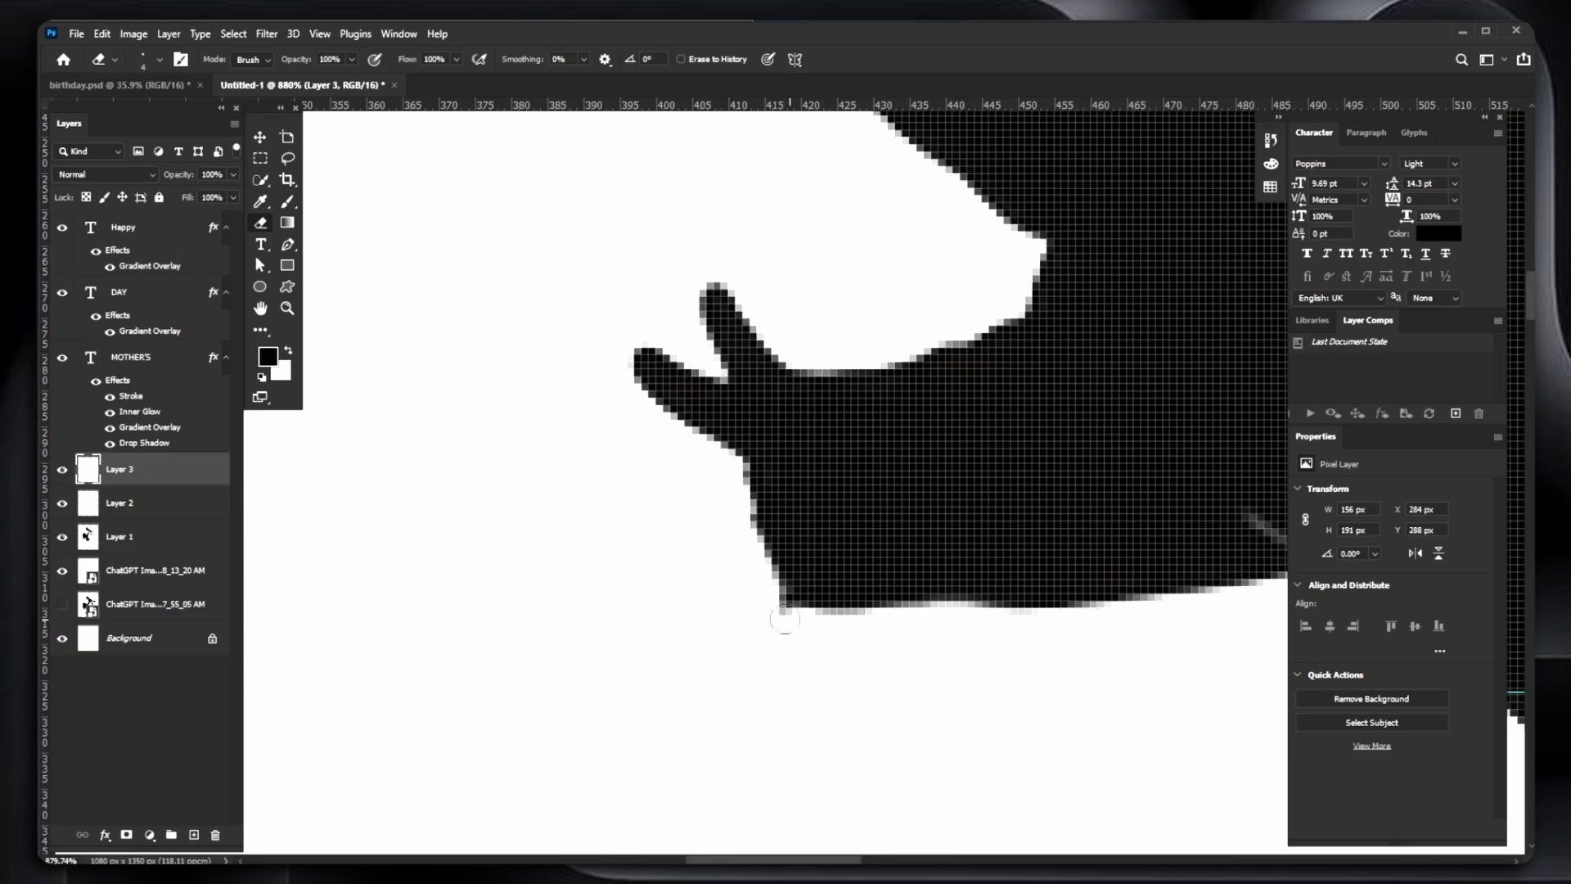
left_click(137, 541)
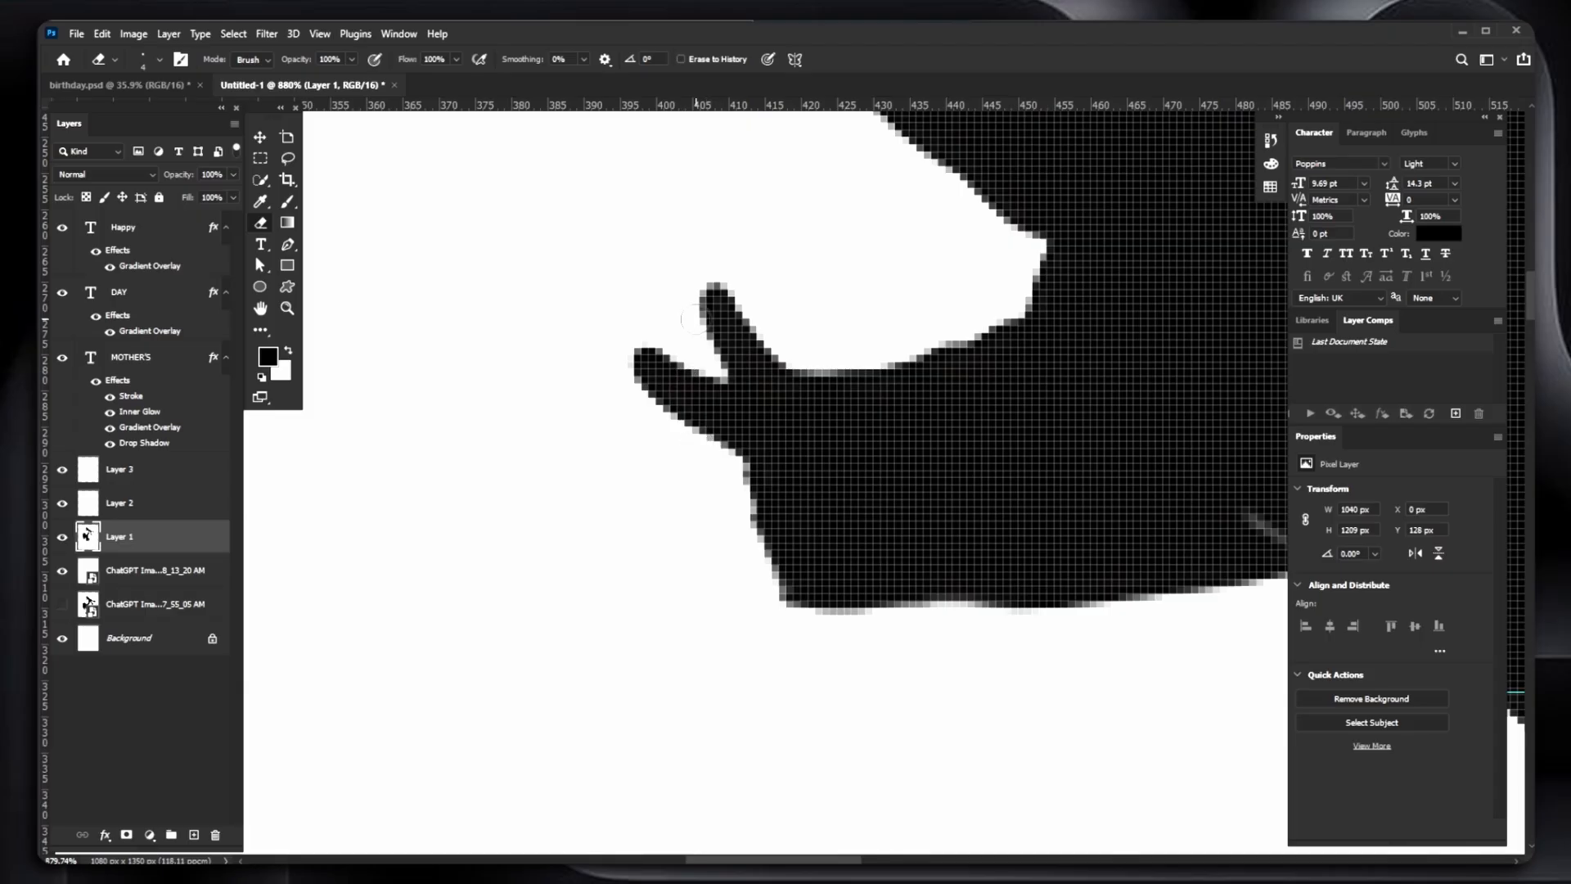
mouse_move(735, 312)
left_mouse_down()
mouse_move(743, 348)
mouse_move(777, 370)
mouse_move(649, 361)
mouse_move(644, 375)
mouse_move(727, 433)
left_mouse_up()
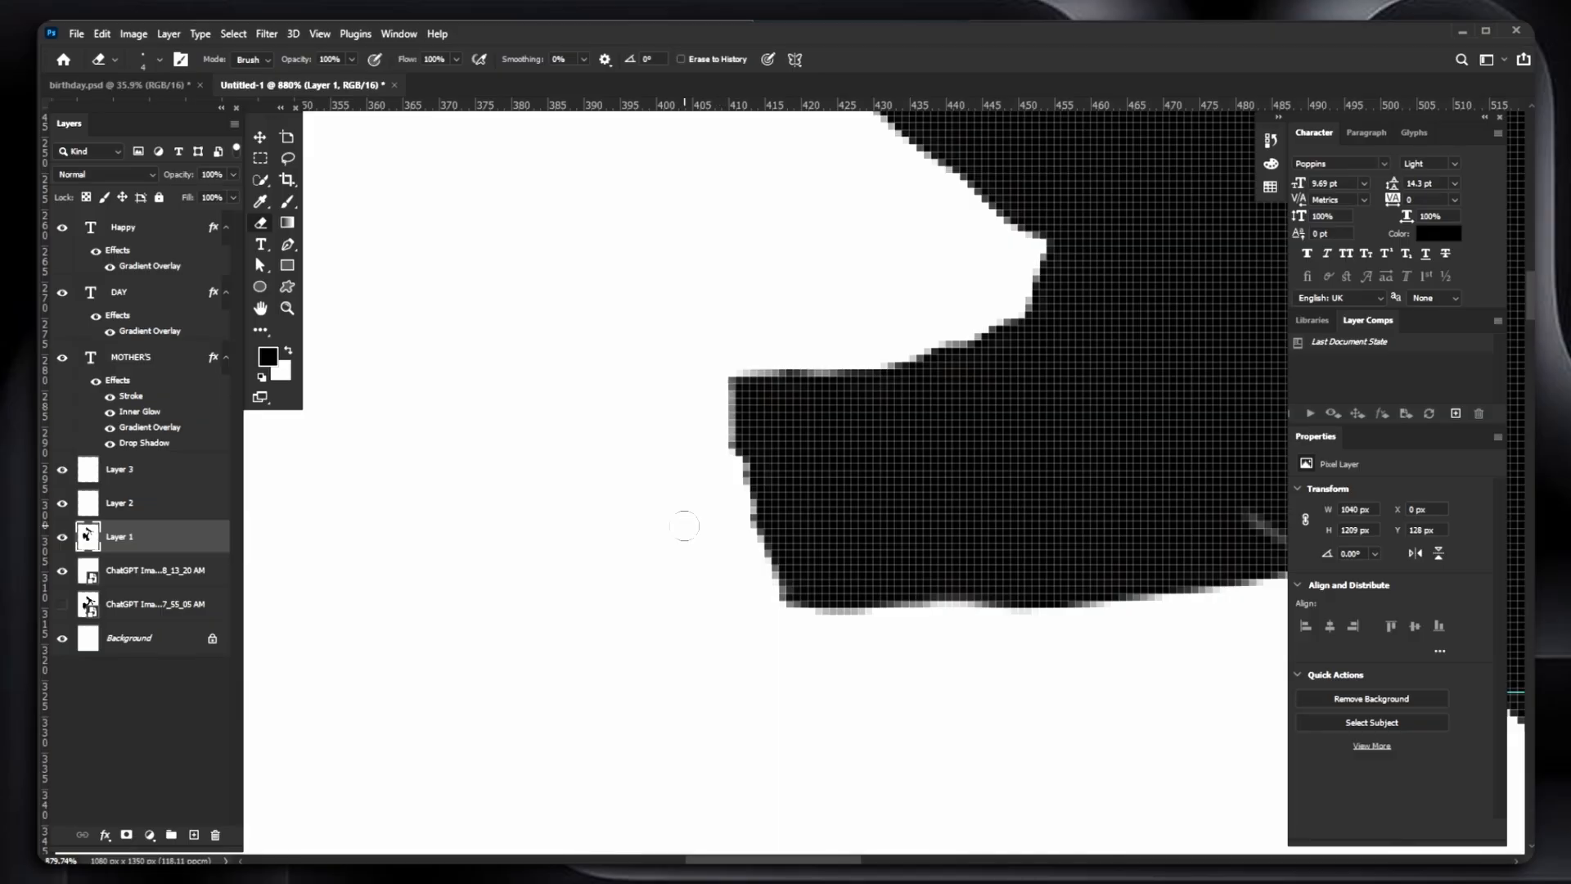
- Paint an extended black palm with a curved upper finger at the end of the baby's arm on Layer 3
key("b")
left_click(86, 473)
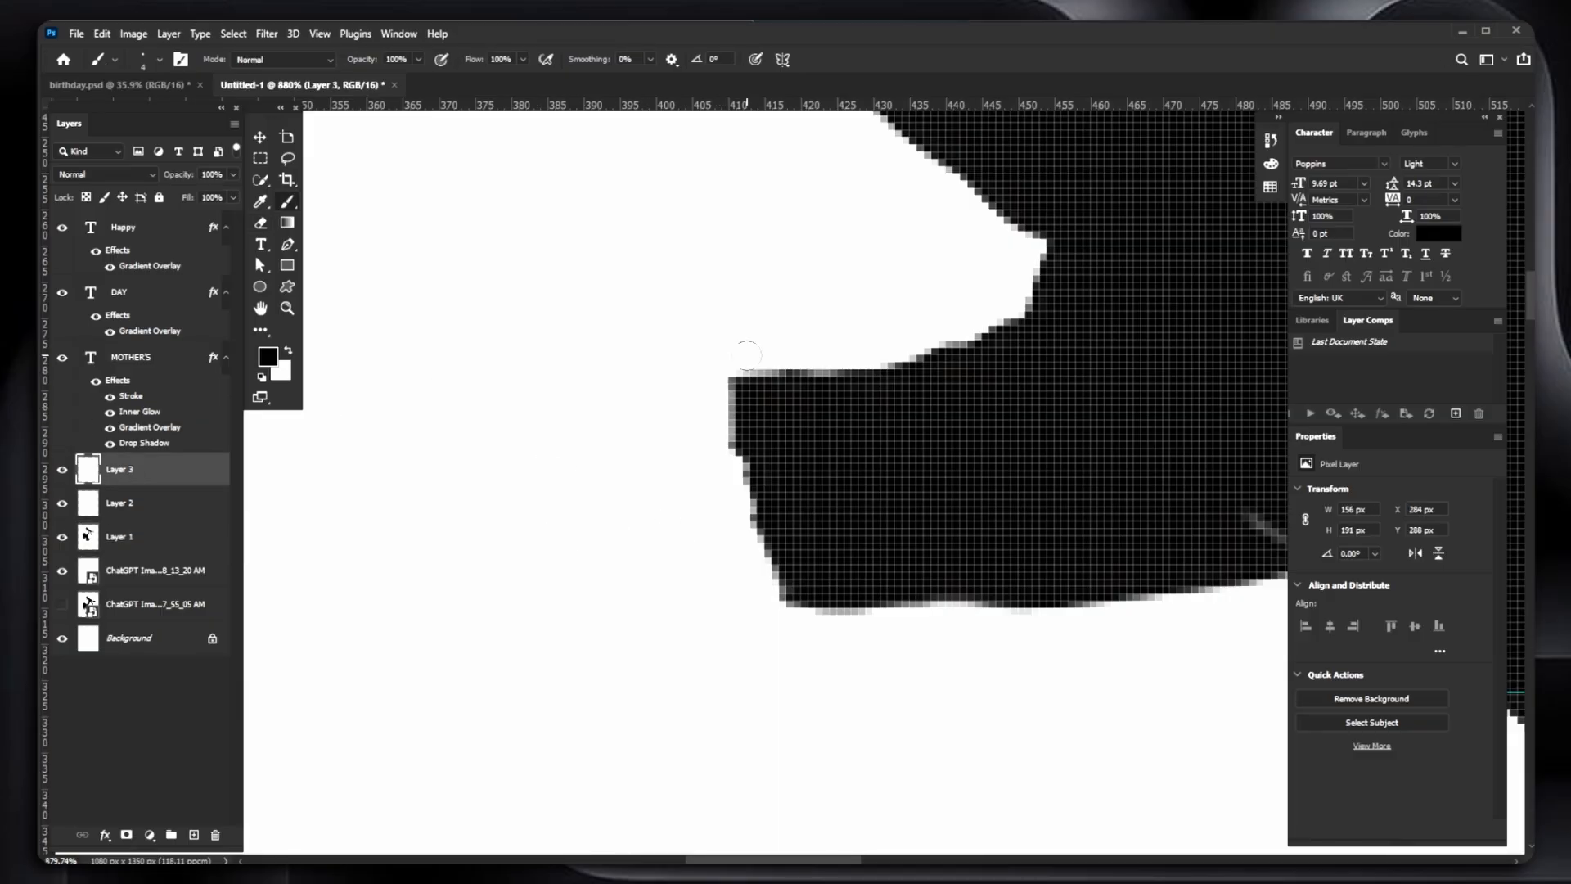
scroll(756, 370, "down", 5)
scroll(757, 369, "up", 5)
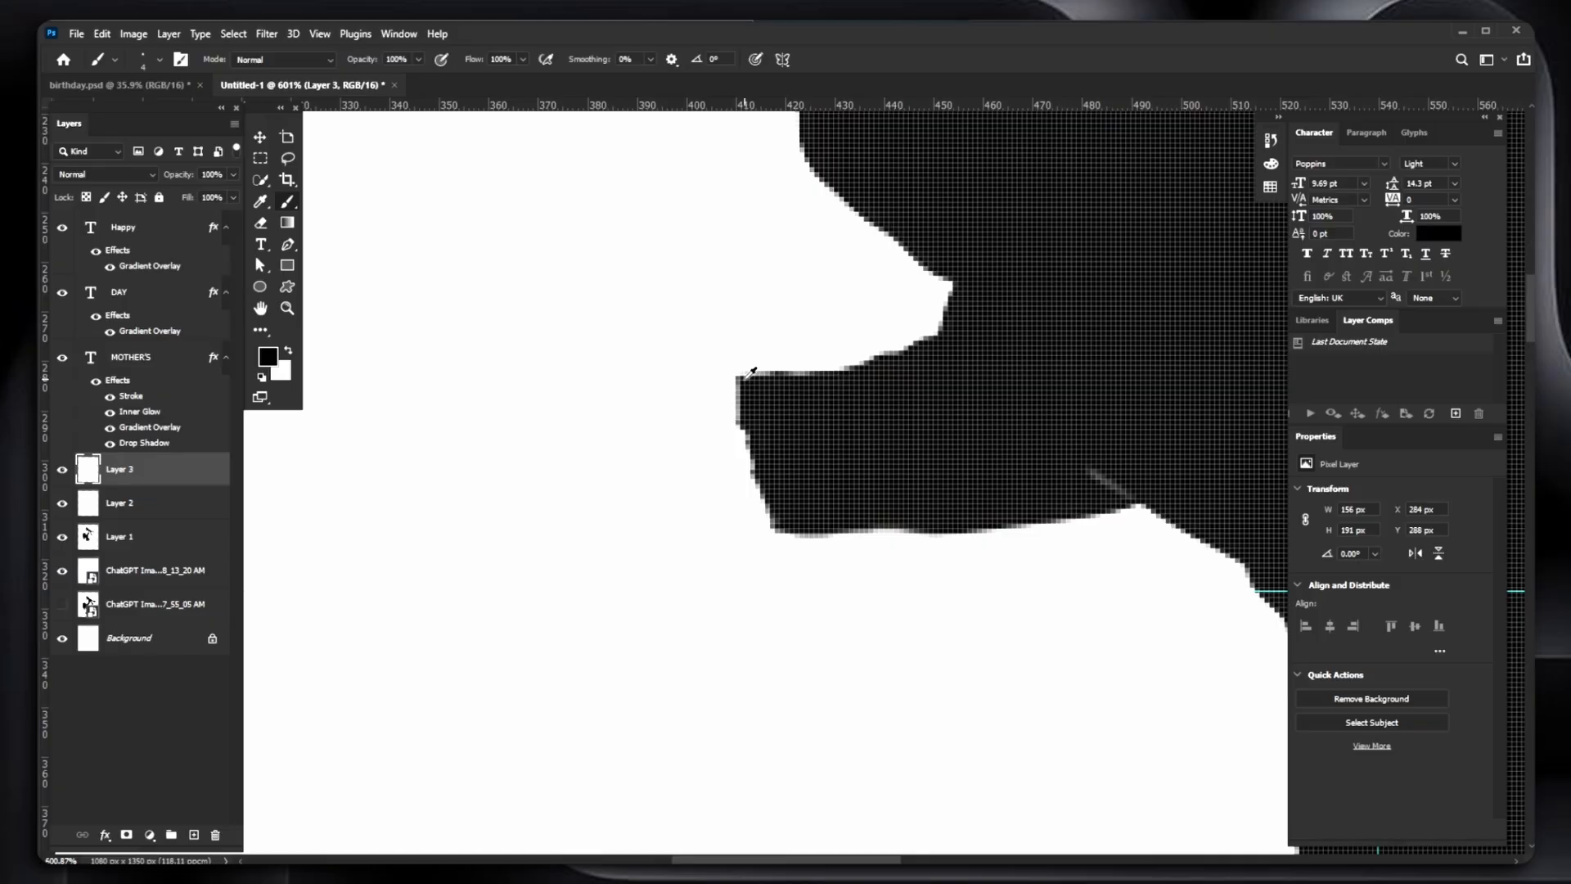
mouse_move(583, 349)
left_mouse_down()
mouse_move(758, 414)
mouse_move(657, 364)
mouse_move(726, 410)
mouse_move(756, 410)
mouse_move(652, 346)
mouse_move(774, 388)
mouse_move(645, 342)
mouse_move(545, 359)
mouse_move(612, 351)
mouse_move(676, 371)
mouse_move(661, 354)
mouse_move(689, 358)
mouse_move(730, 386)
mouse_move(725, 425)
mouse_move(639, 427)
mouse_move(677, 413)
mouse_move(631, 408)
mouse_move(662, 629)
mouse_move(786, 617)
mouse_move(670, 632)
mouse_move(643, 514)
mouse_move(656, 437)
mouse_move(700, 542)
mouse_move(689, 578)
mouse_move(681, 450)
mouse_move(700, 448)
mouse_move(730, 500)
mouse_move(676, 601)
mouse_move(759, 583)
mouse_move(717, 556)
left_mouse_up()
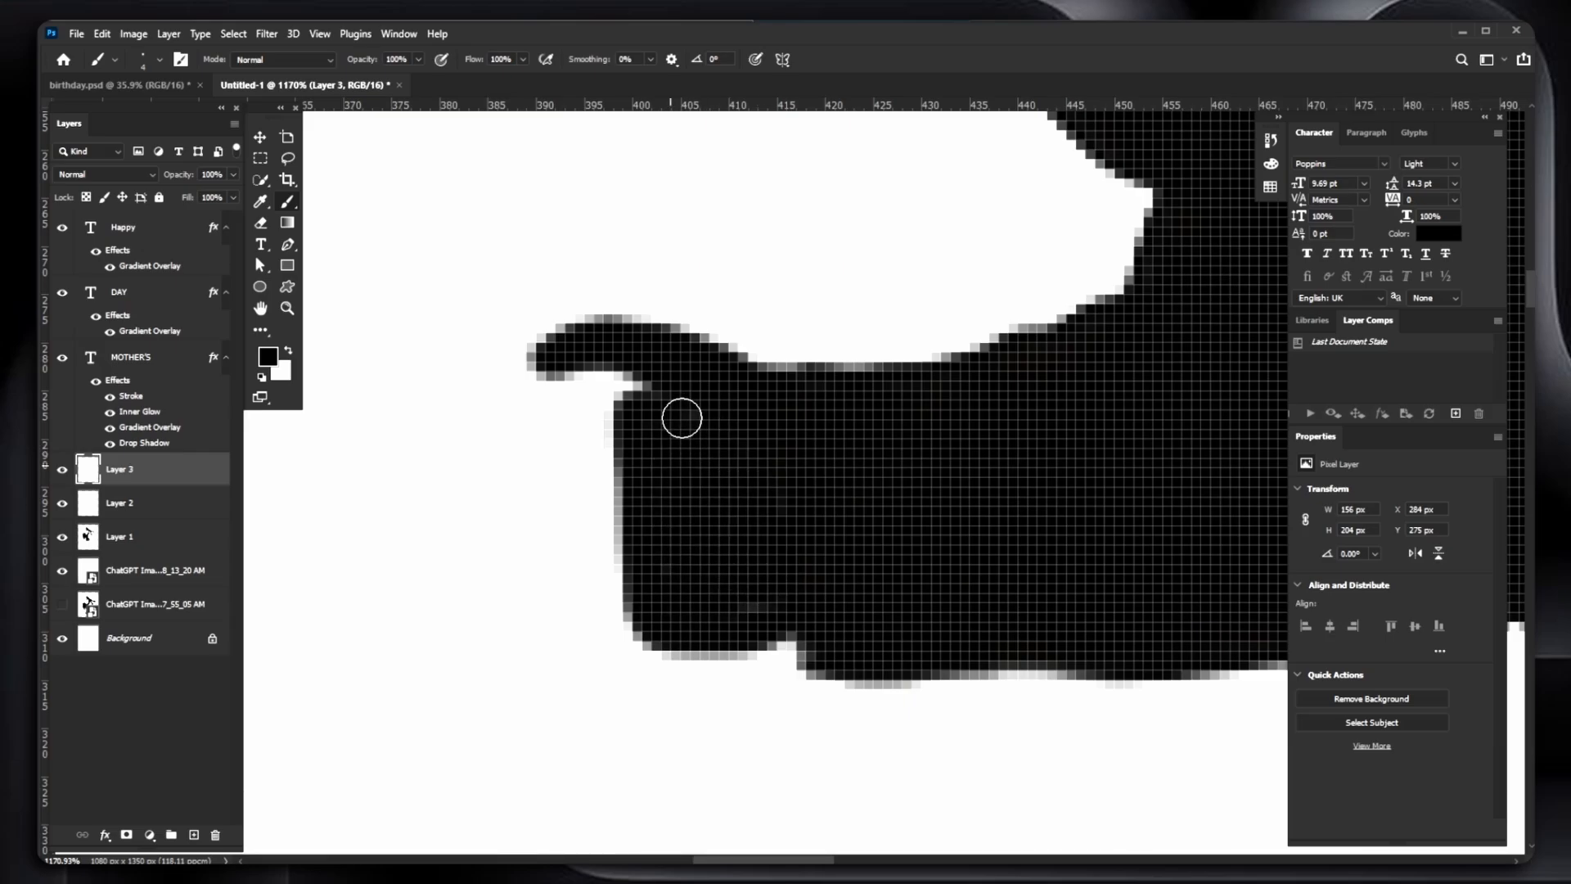
- Paint three thin black fingers below the curved upper finger of the baby's hand on Layer 3
mouse_move(641, 607)
left_mouse_down()
mouse_move(499, 607)
mouse_move(470, 586)
left_mouse_up()
left_click_drag(599, 544, 536, 542)
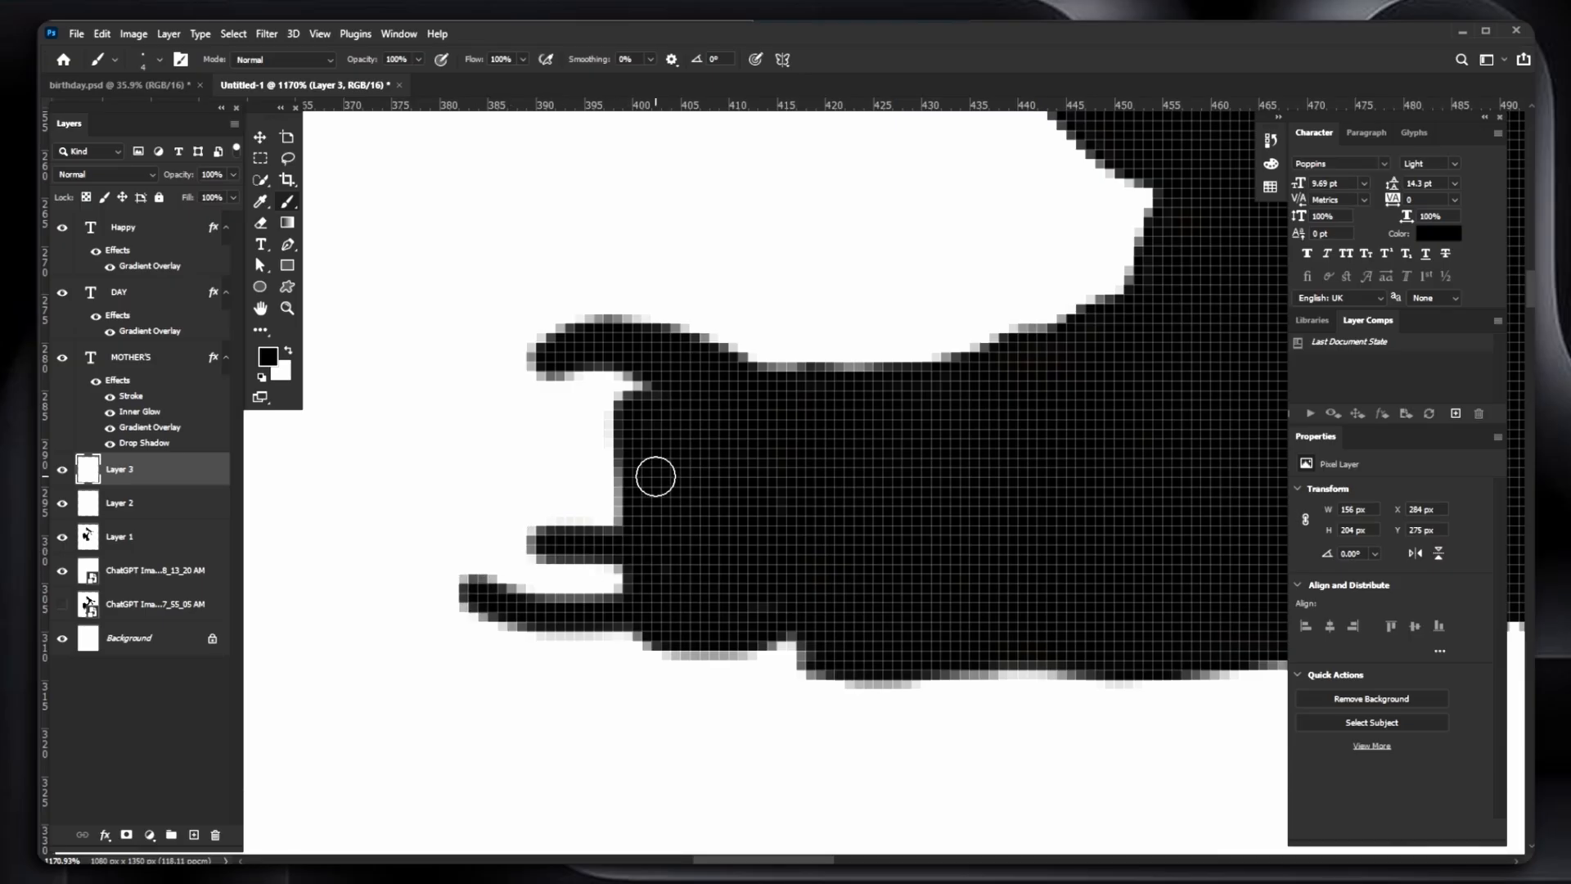
left_click_drag(653, 470, 536, 462)
scroll(622, 401, "down", 10)
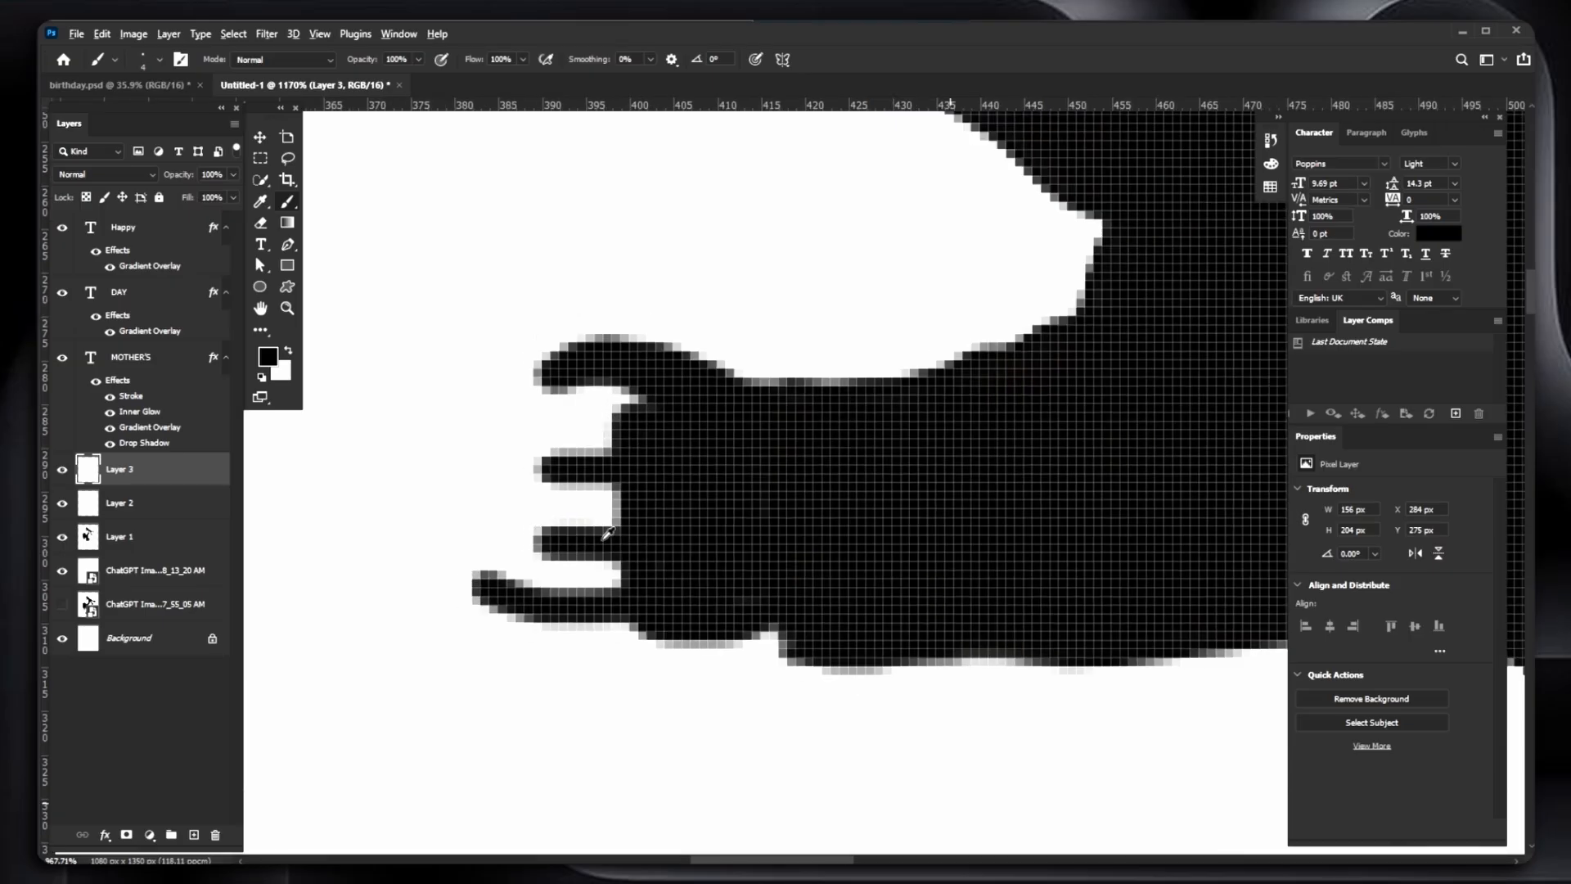
scroll(679, 553, "up", 10)
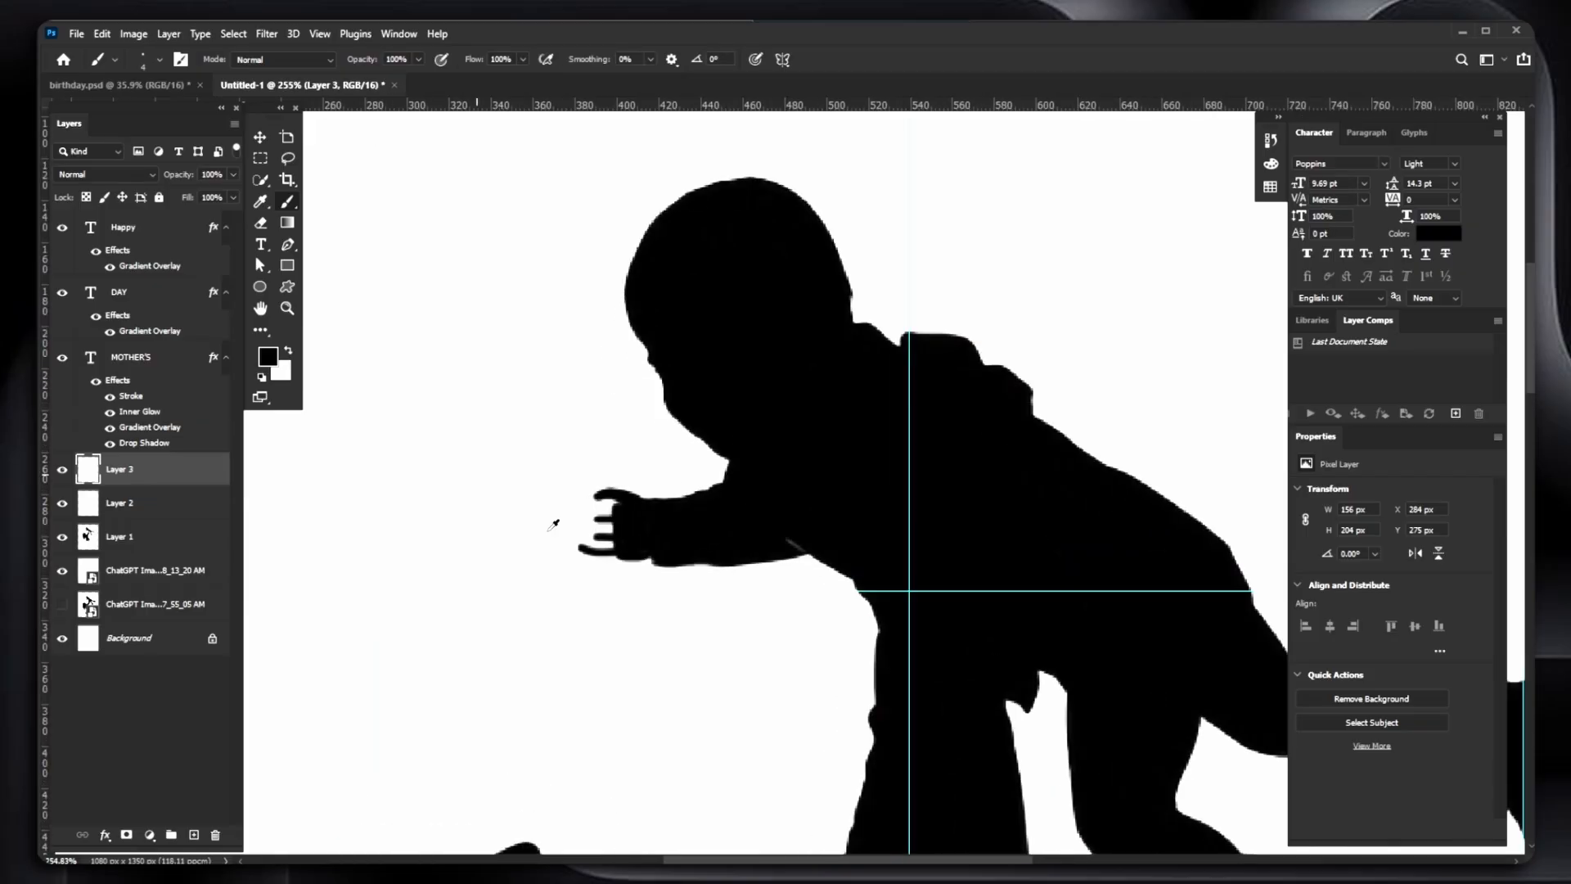
scroll(610, 524, "up", 1)
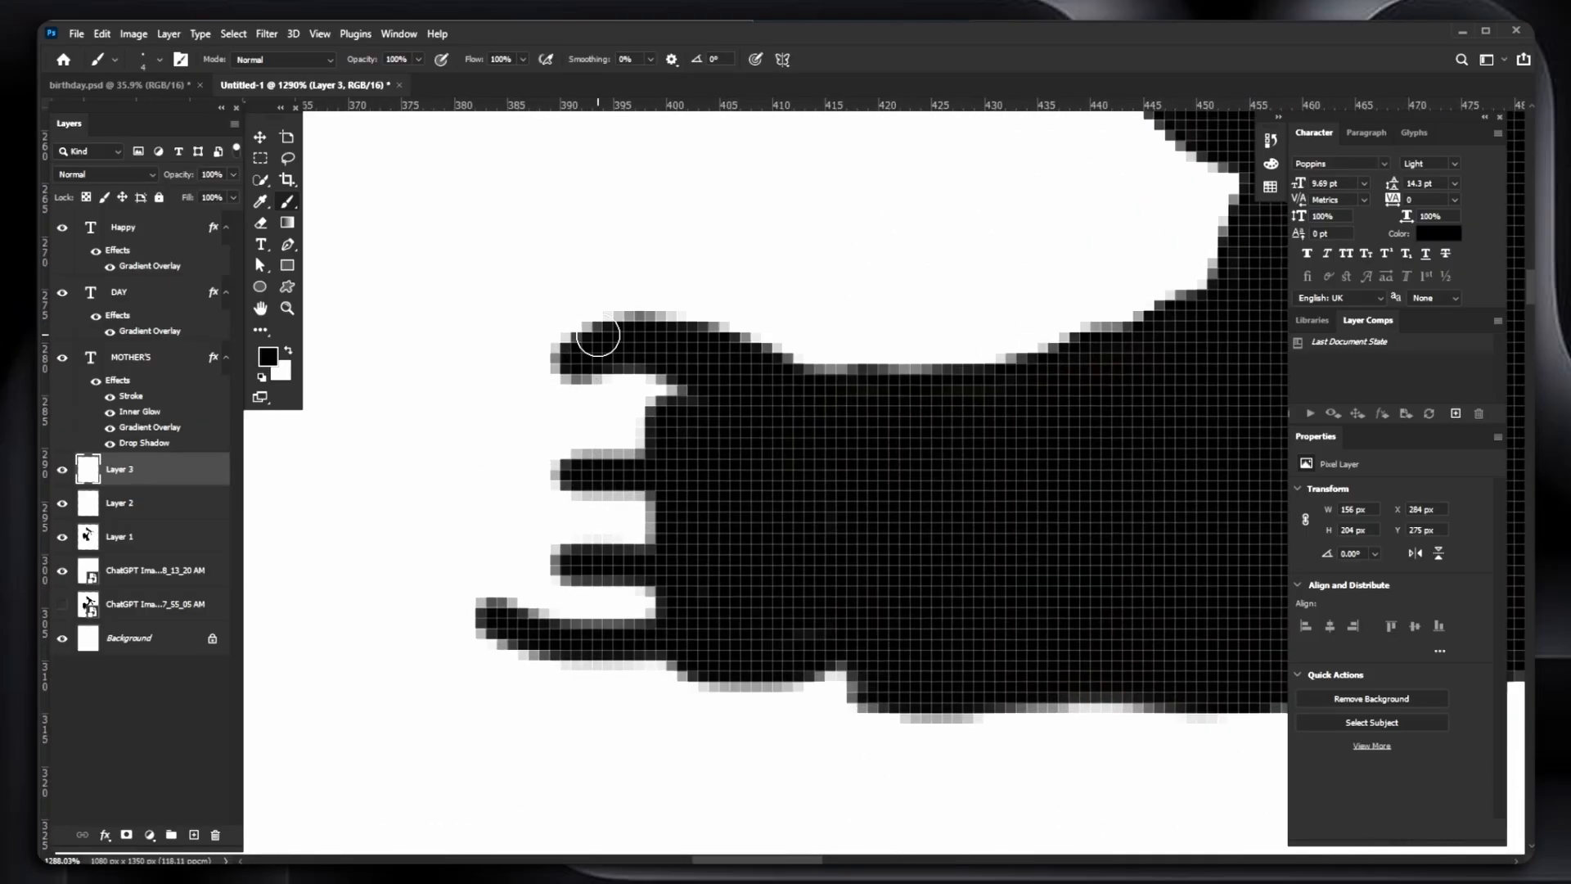
- Erase the curved upper finger and the three thin fingers from the baby's hand on Layer 3, leaving only the palm
mouse_move(598, 334)
left_mouse_down()
mouse_move(541, 435)
mouse_move(591, 306)
left_mouse_up()
key("e")
left_click_drag(537, 435, 628, 287)
left_click_drag(563, 377, 654, 294)
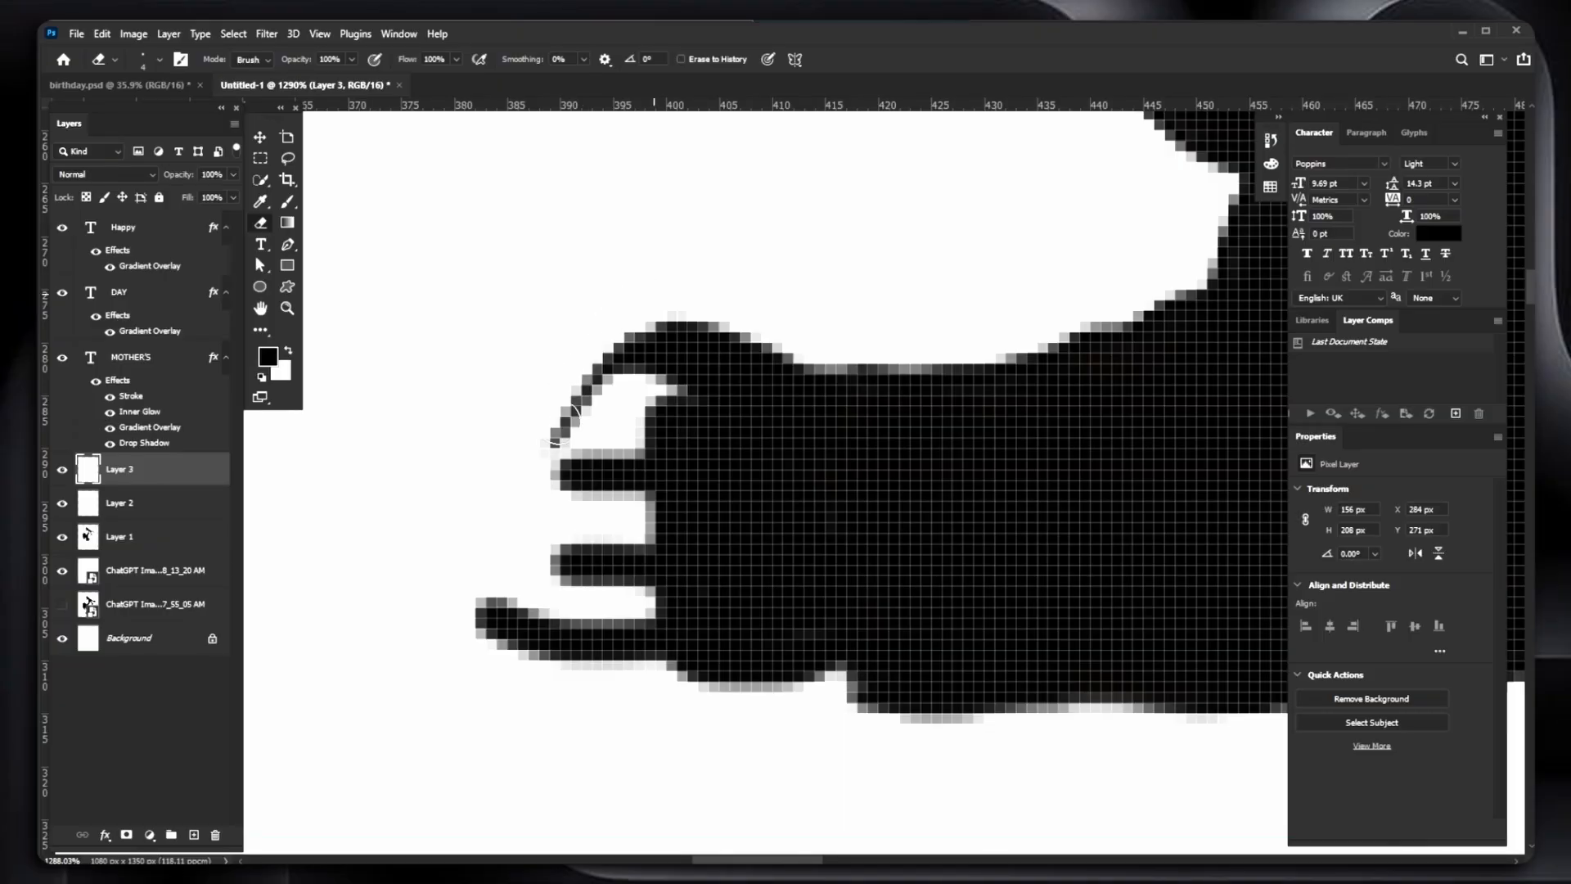
mouse_move(573, 414)
left_mouse_down()
mouse_move(670, 343)
mouse_move(737, 348)
mouse_move(577, 471)
mouse_move(500, 618)
mouse_move(573, 564)
mouse_move(601, 466)
mouse_move(630, 458)
mouse_move(646, 571)
mouse_move(564, 643)
left_mouse_up()
- Extend the baby's palm into a rounded black fist on Layer 3
key("b")
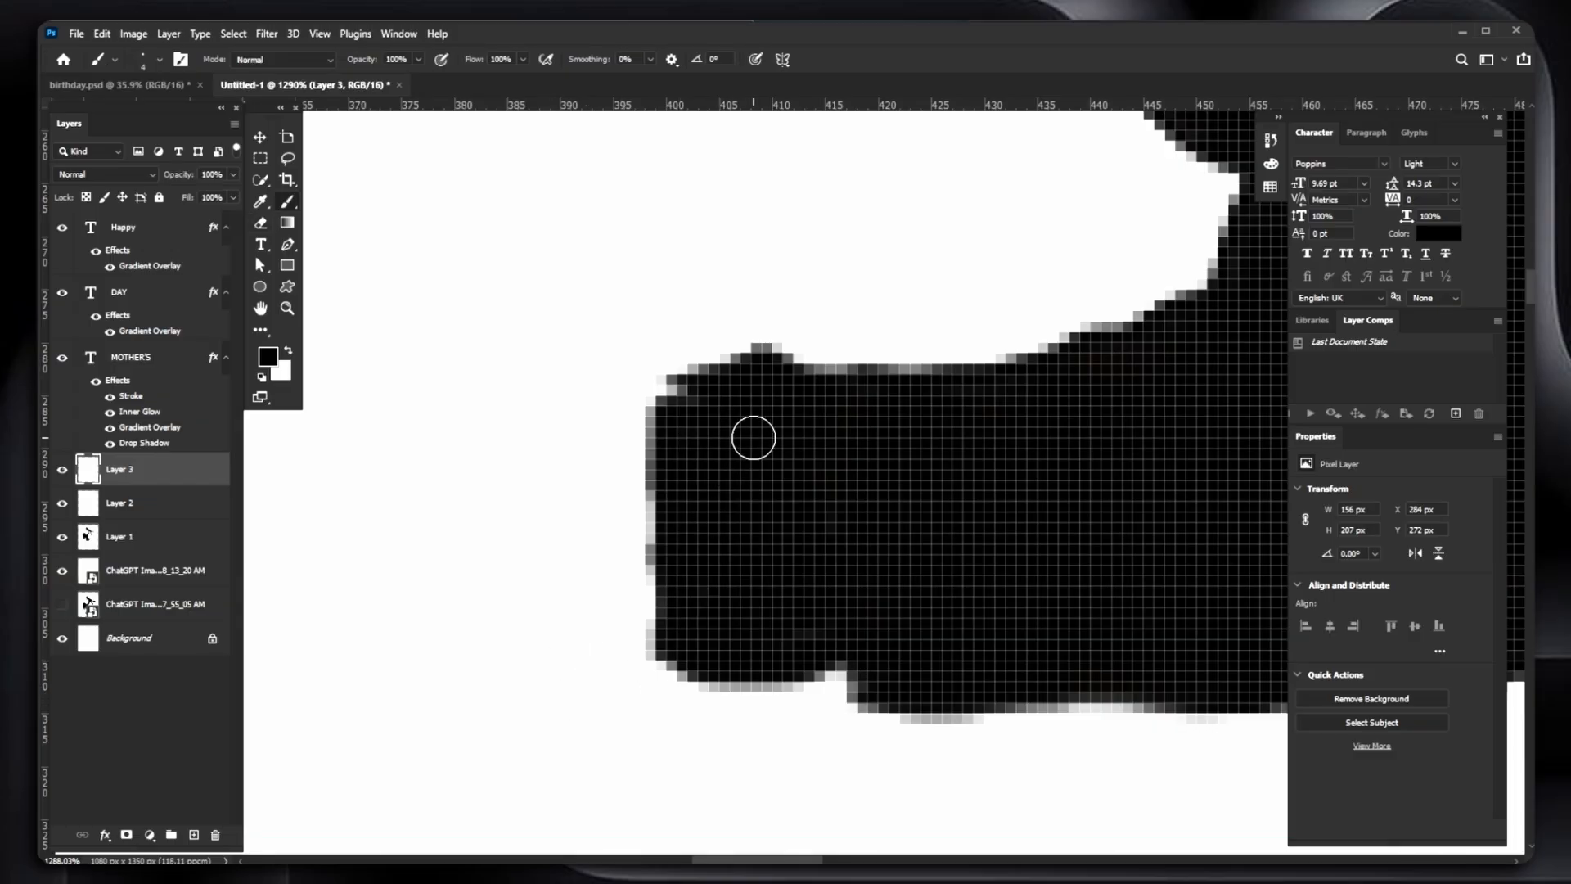
mouse_move(762, 364)
left_mouse_down()
mouse_move(607, 428)
mouse_move(587, 463)
mouse_move(647, 454)
mouse_move(615, 436)
mouse_move(570, 468)
mouse_move(568, 582)
mouse_move(629, 633)
mouse_move(676, 644)
mouse_move(618, 520)
mouse_move(631, 468)
mouse_move(589, 513)
mouse_move(617, 539)
mouse_move(606, 513)
mouse_move(612, 605)
mouse_move(656, 611)
mouse_move(653, 498)
mouse_move(580, 451)
mouse_move(668, 412)
mouse_move(610, 407)
mouse_move(573, 428)
mouse_move(563, 542)
mouse_move(584, 628)
mouse_move(682, 648)
left_mouse_up()
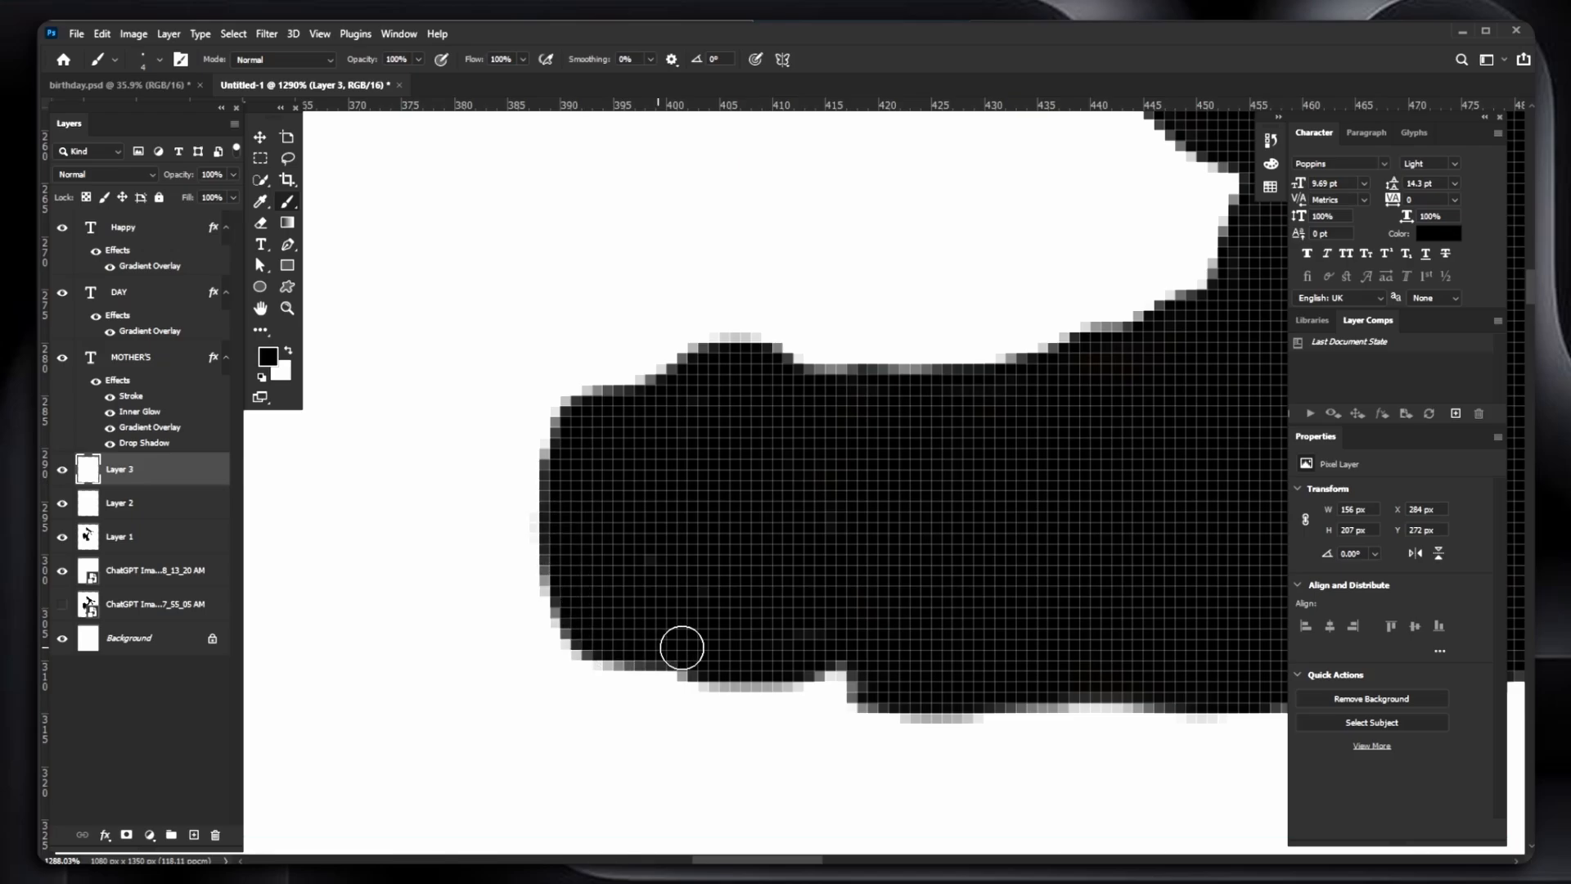
scroll(700, 531, "down", 8)
scroll(698, 529, "up", 8)
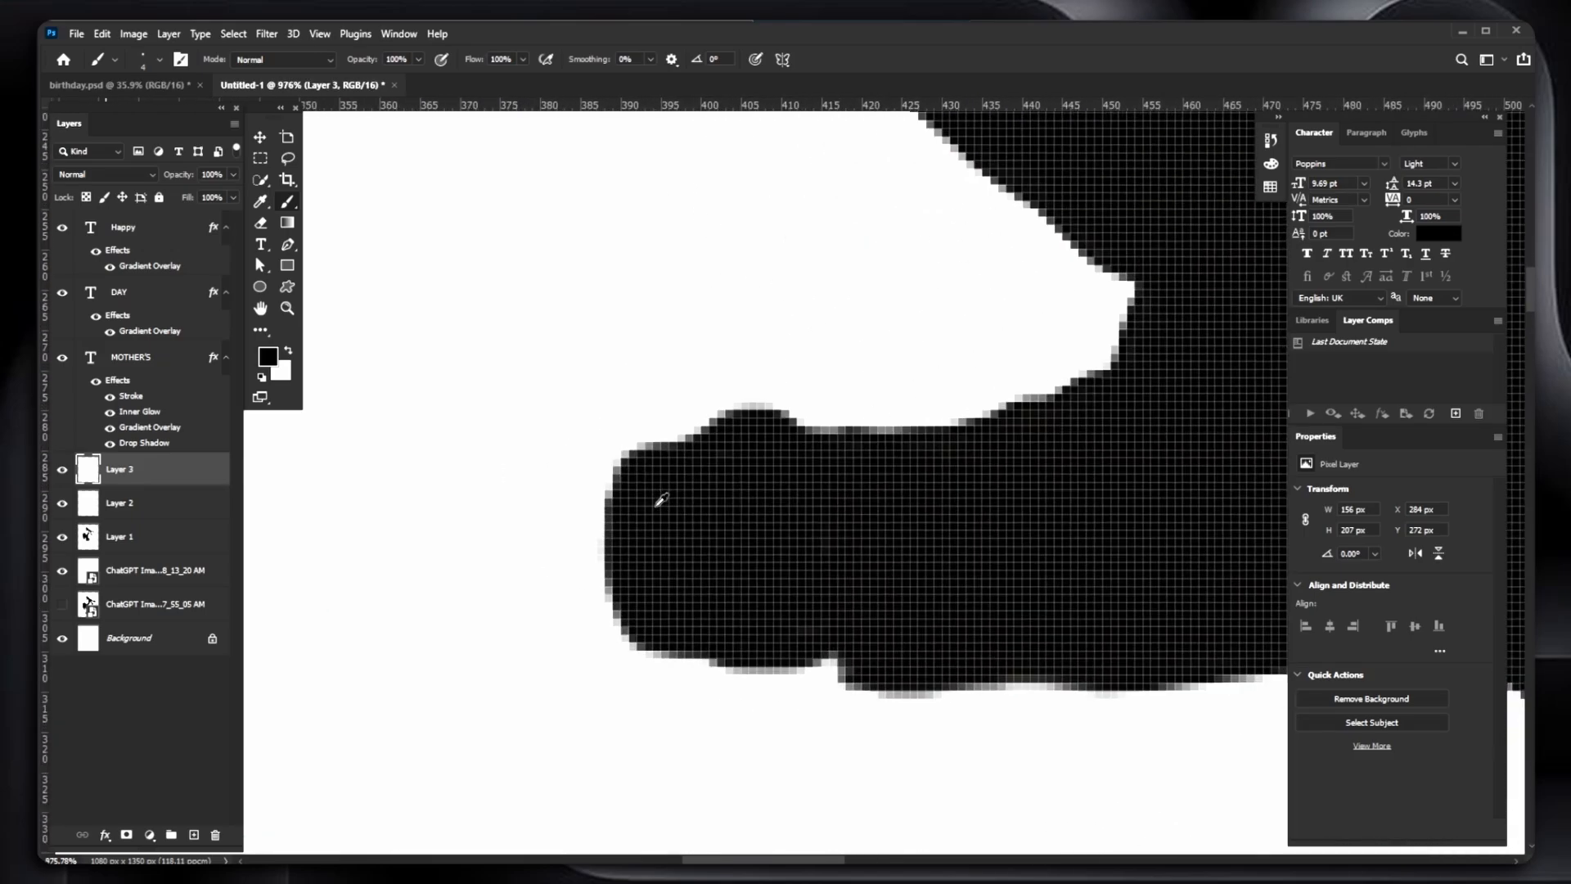
scroll(691, 524, "up", 1)
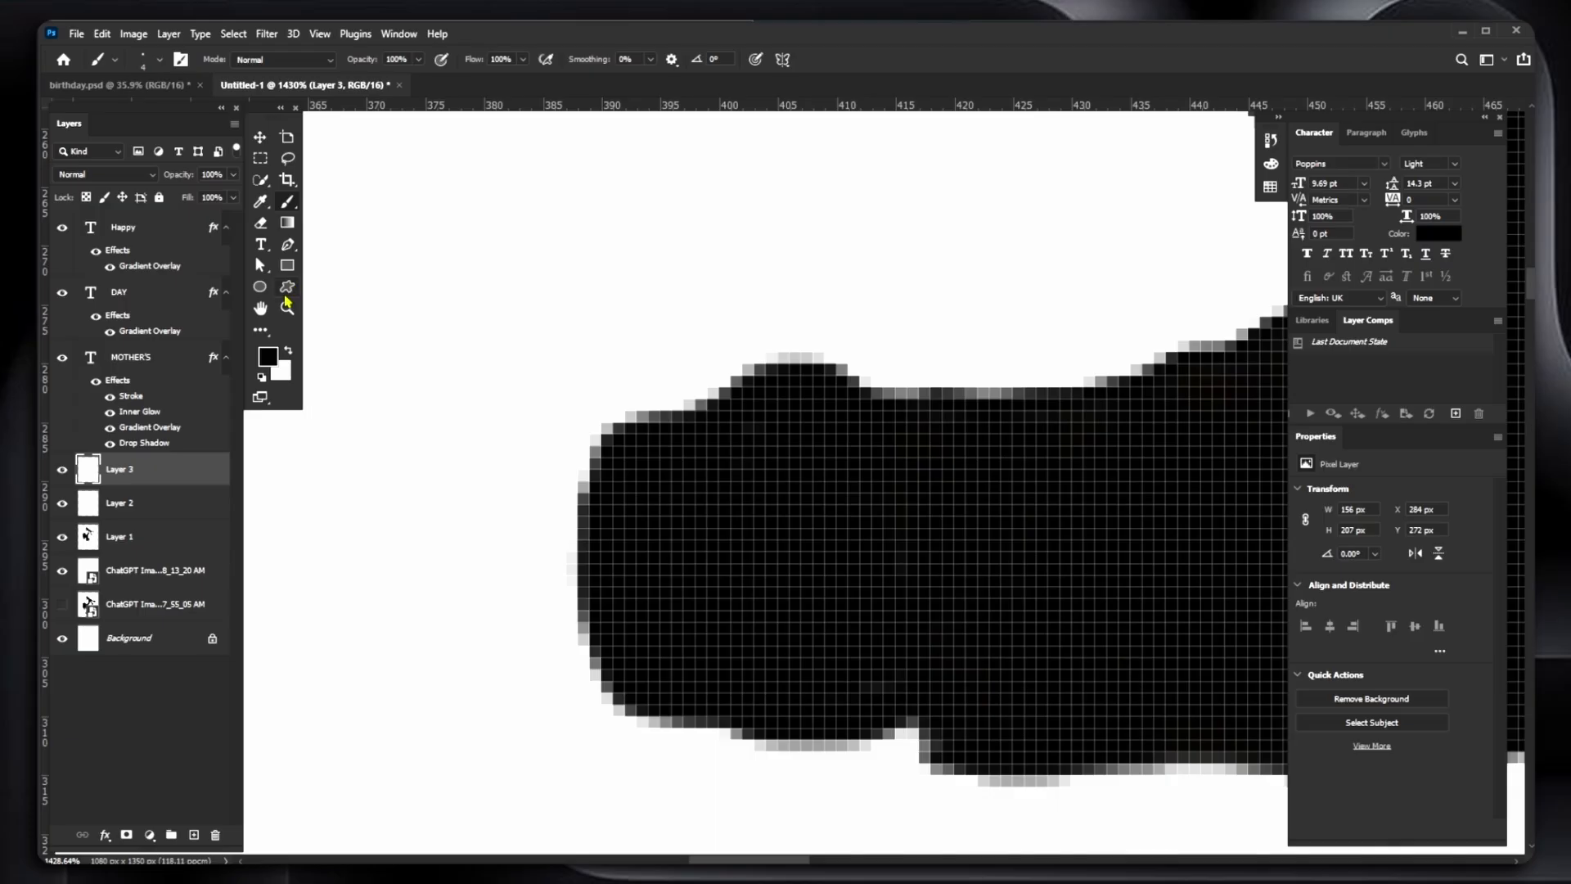
- Paint a thin straight finger-separating line across the upper part of the baby's fist on Layer 3 with a 1 px white brush
left_click(288, 351)
left_click_drag(610, 504, 650, 480)
scroll(598, 503, "up", 8)
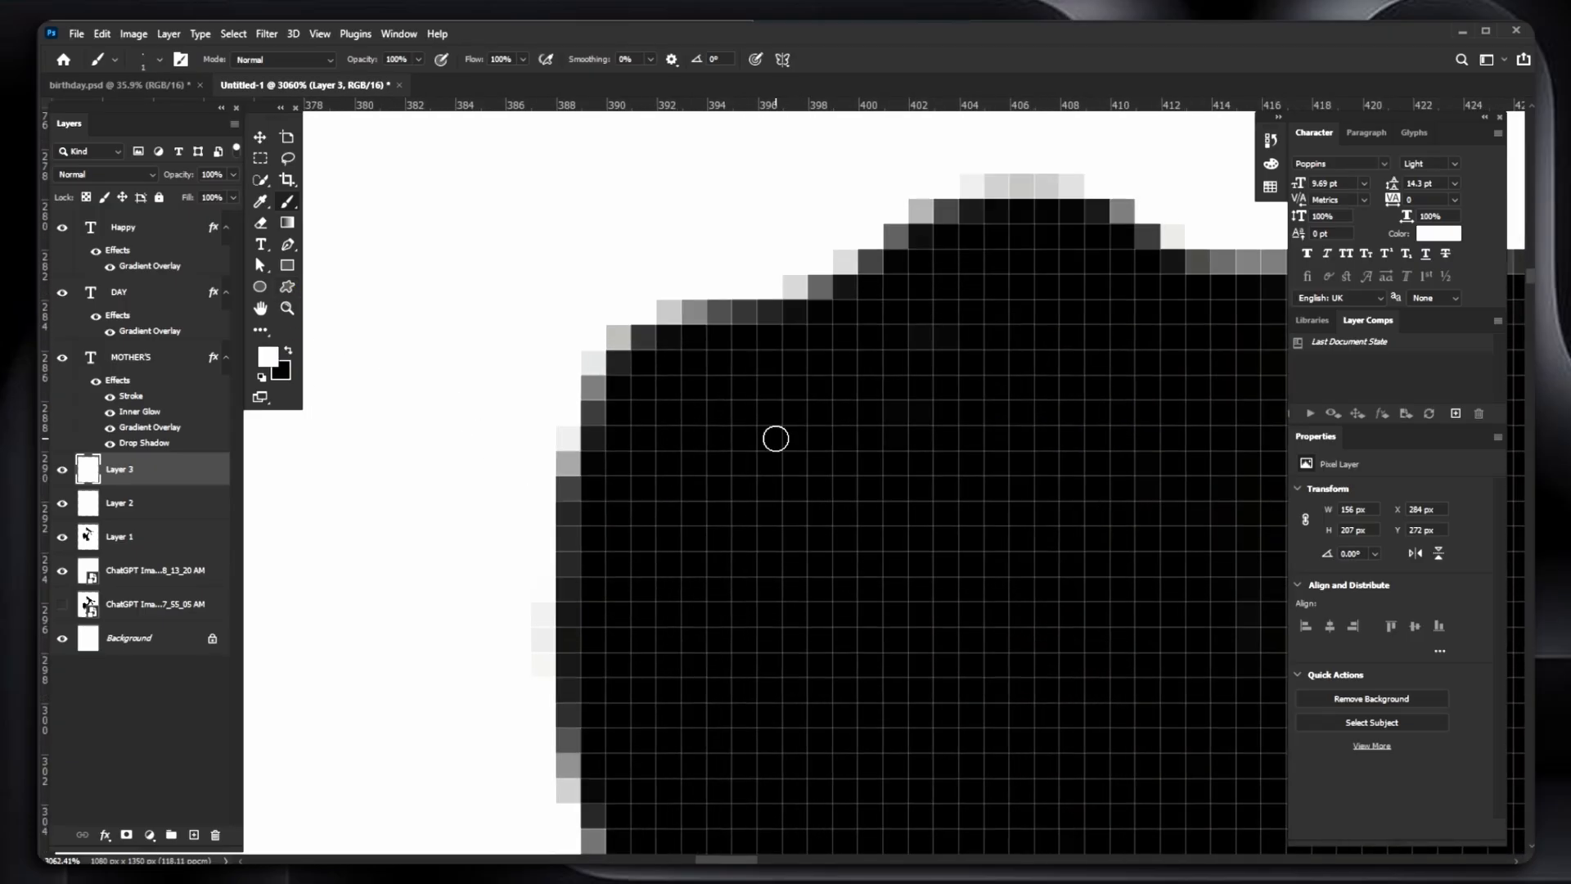
mouse_move(825, 445)
left_mouse_down()
mouse_move(695, 420)
mouse_move(649, 433)
left_mouse_up()
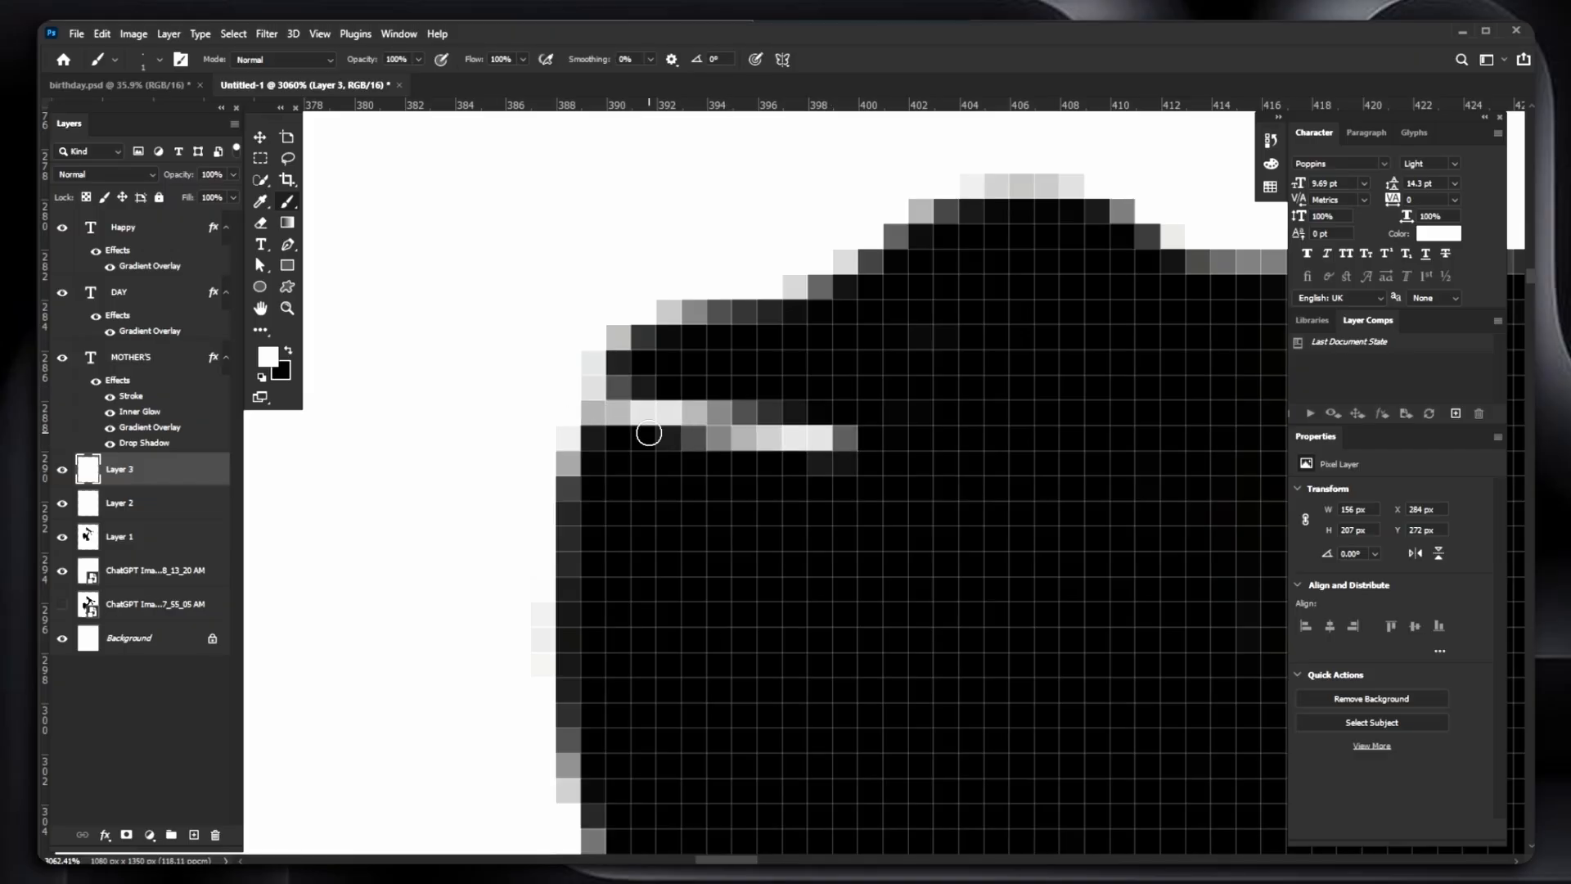
key("ctrl+z")
left_click_drag(838, 524, 540, 525)
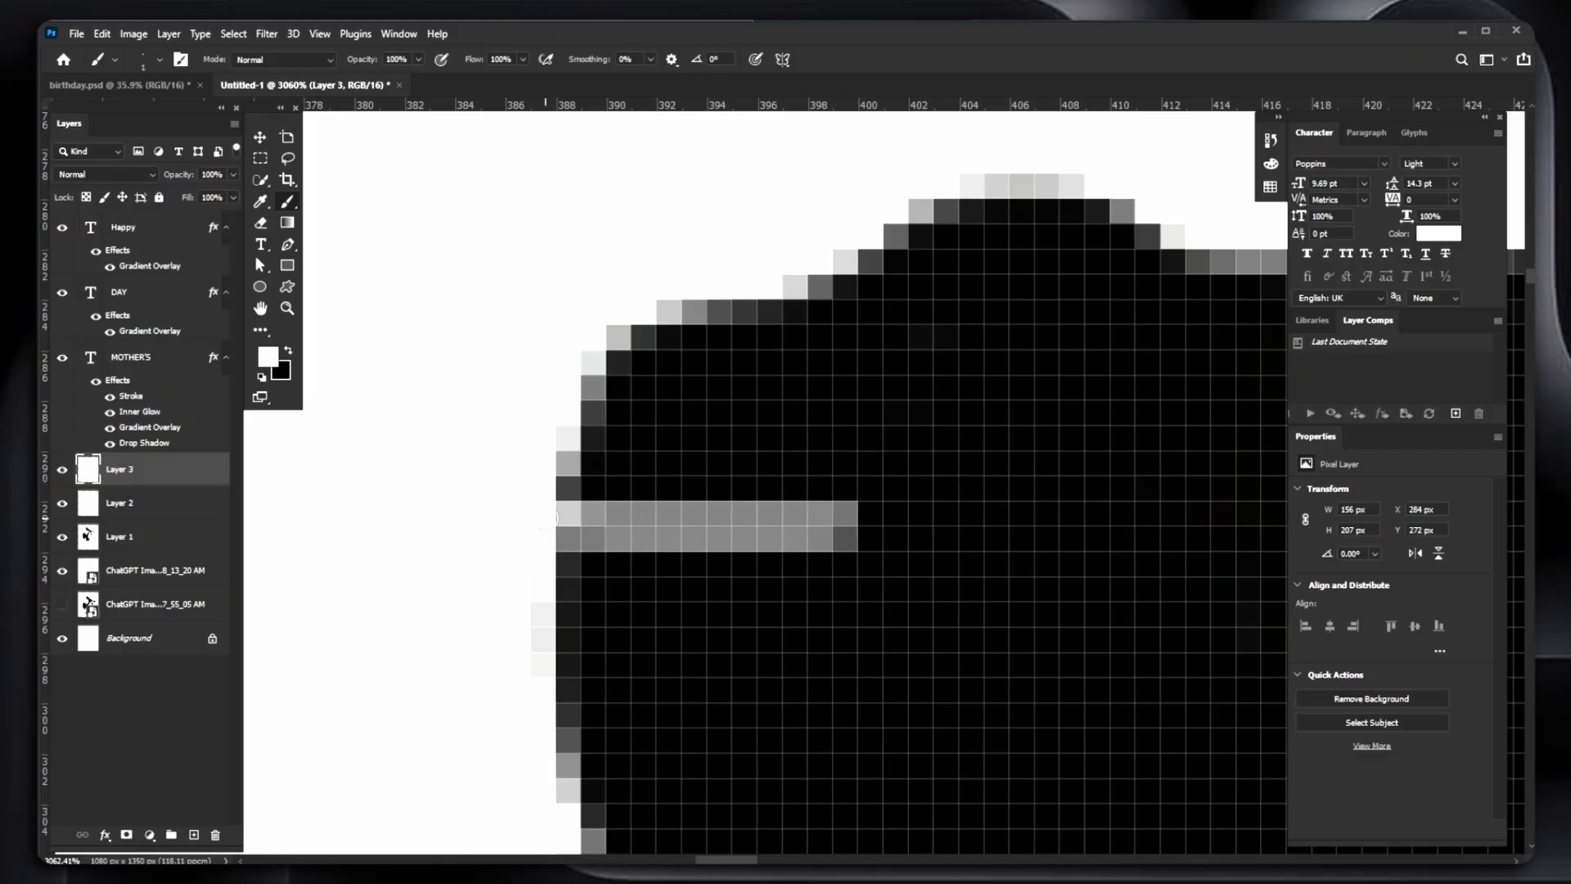
- Paint two more thin white finger-separating lines across the middle and lower parts of the baby's fist on Layer 3
left_click_drag(757, 591, 698, 391)
scroll(577, 477, "down", 8)
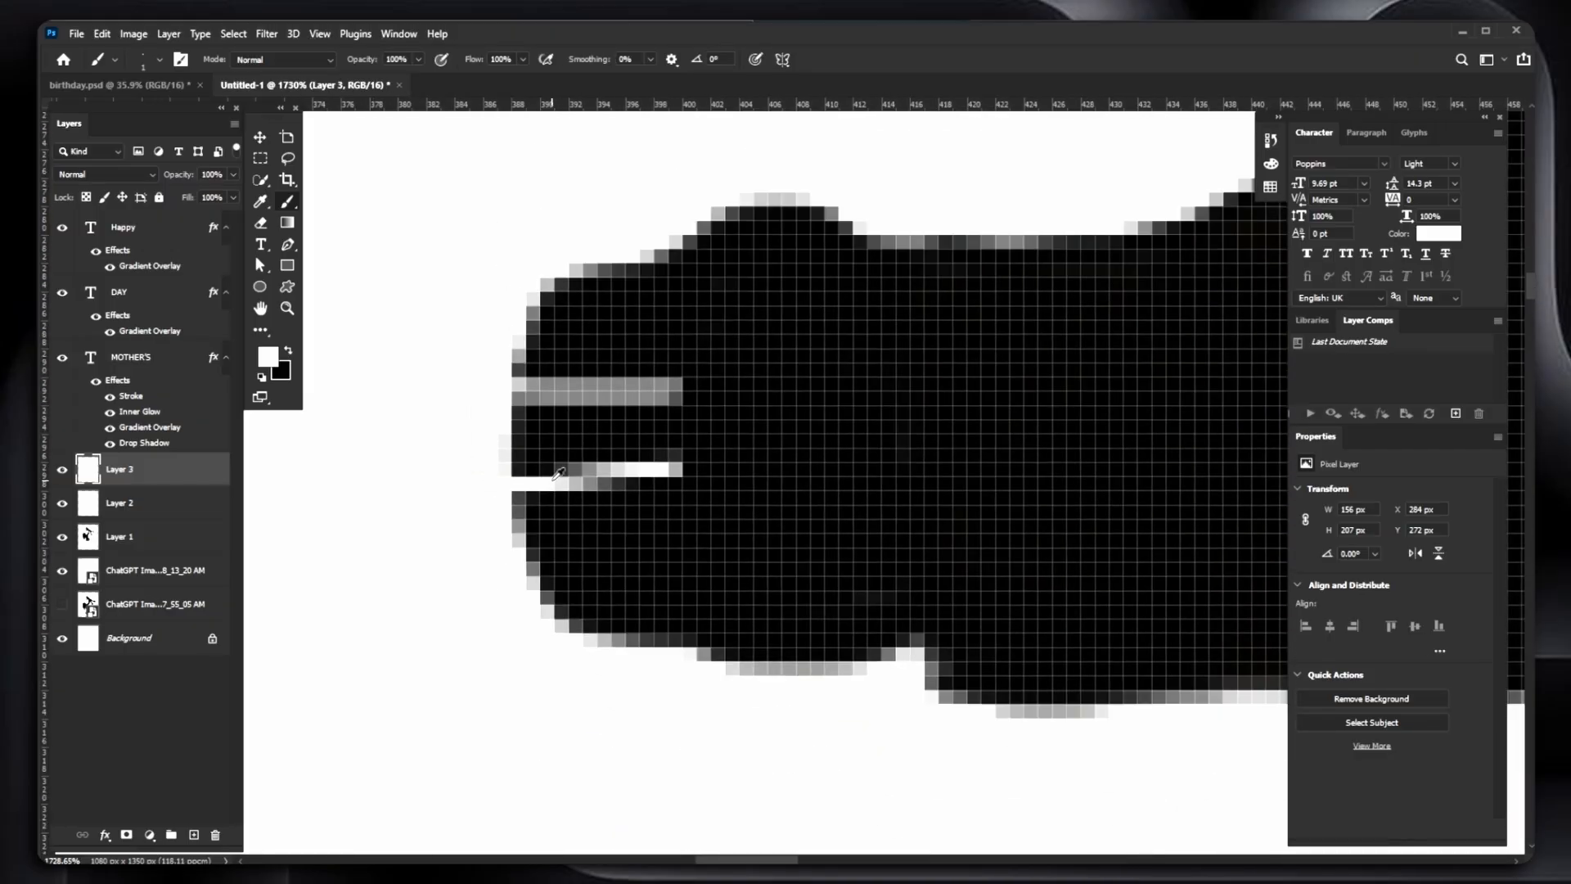
scroll(577, 477, "down", 5)
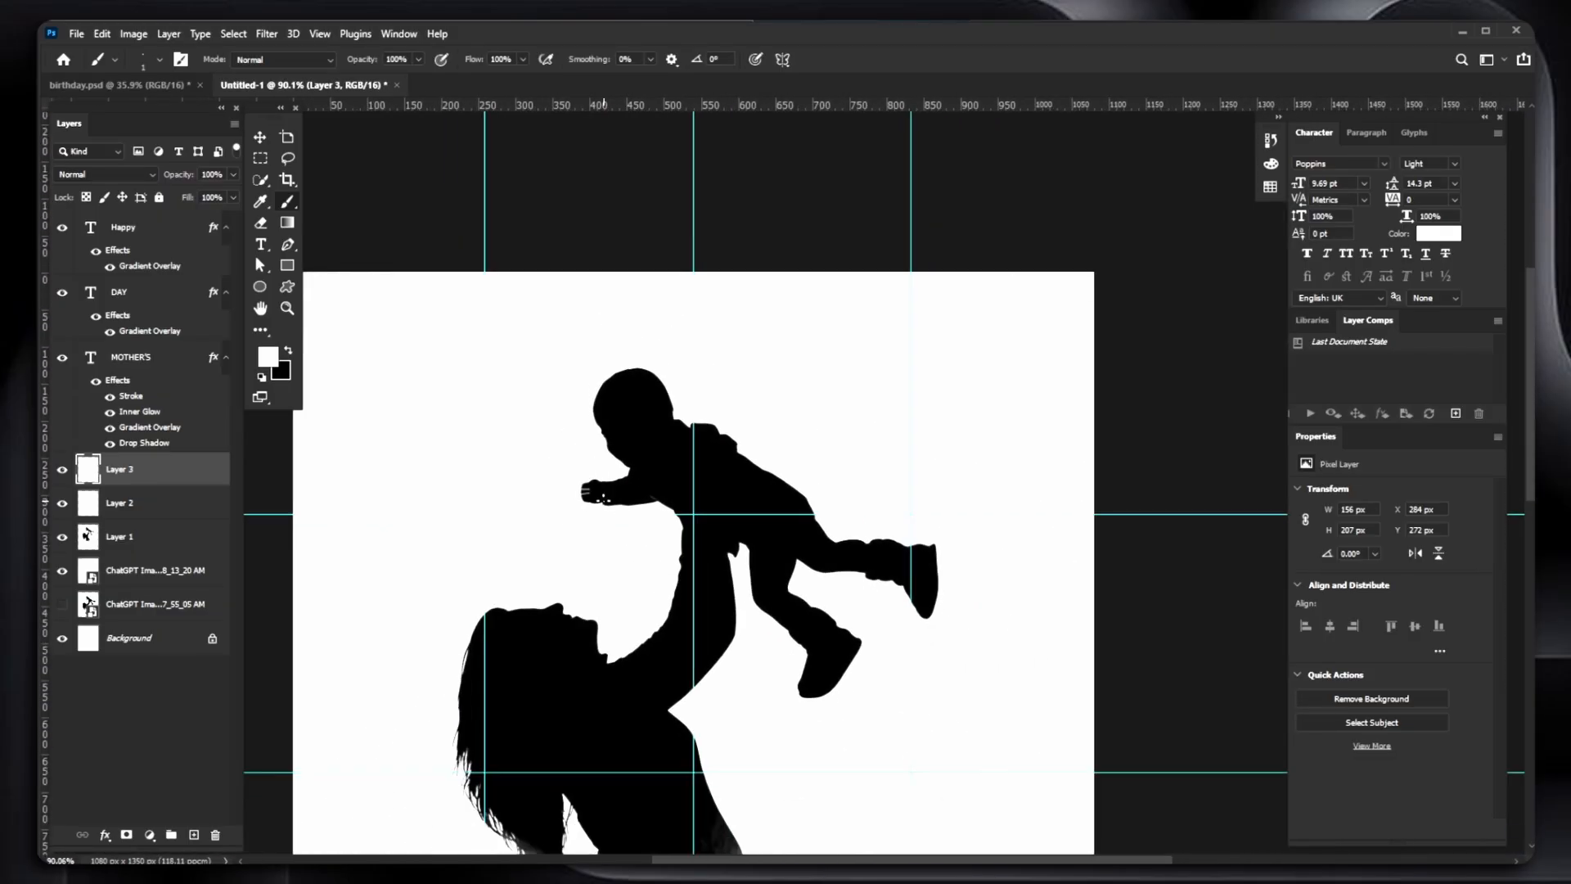
scroll(589, 490, "up", 10)
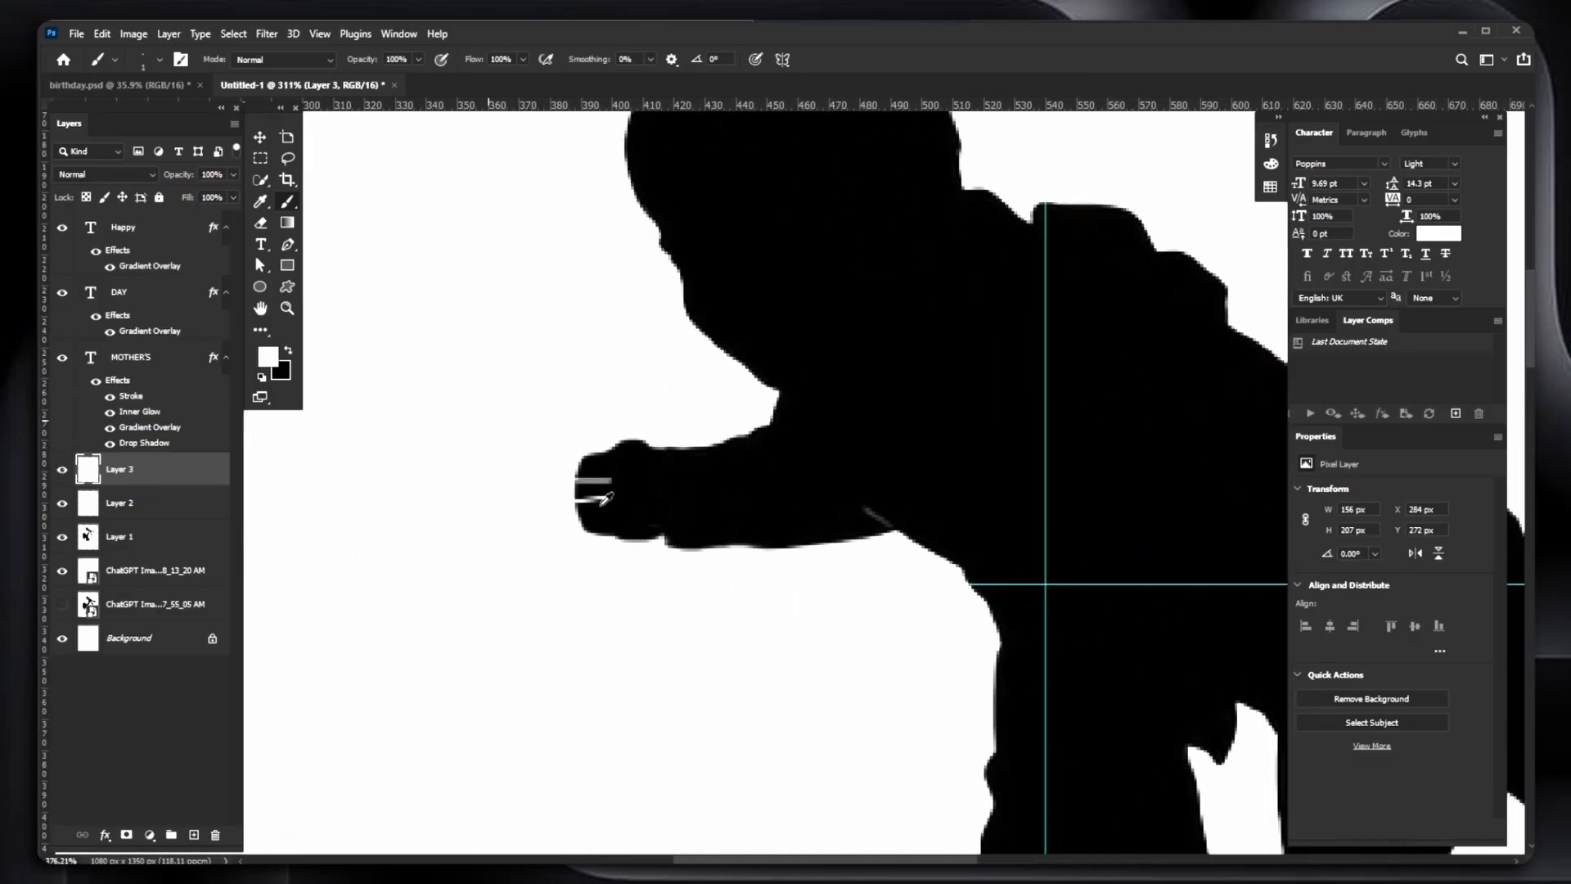
left_click_drag(594, 543, 540, 557)
scroll(560, 562, "down", 6)
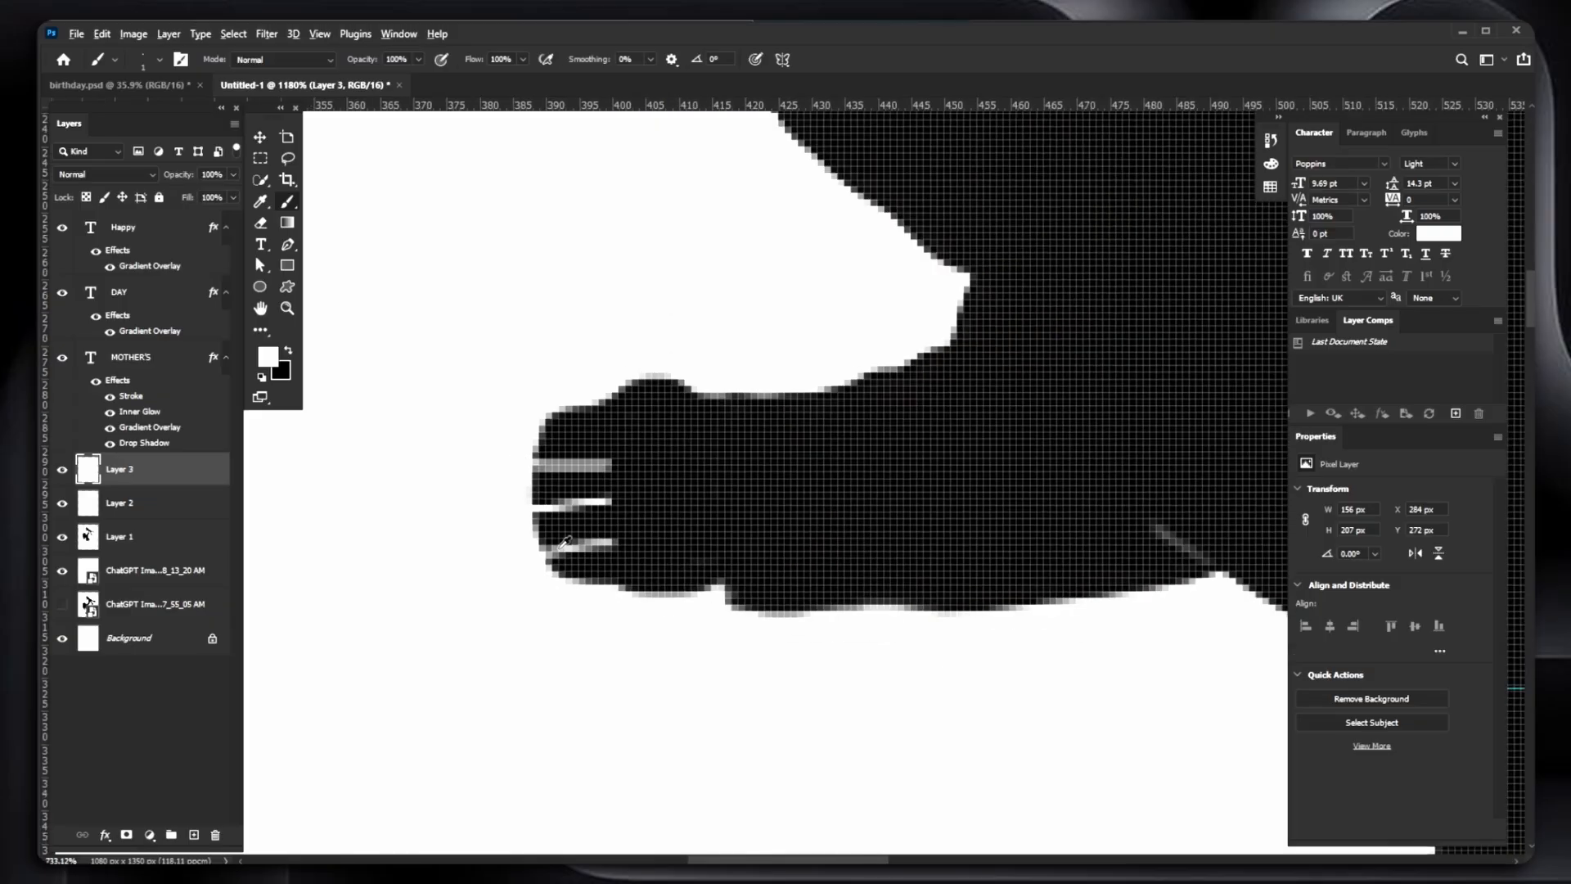
scroll(565, 507, "up", 5)
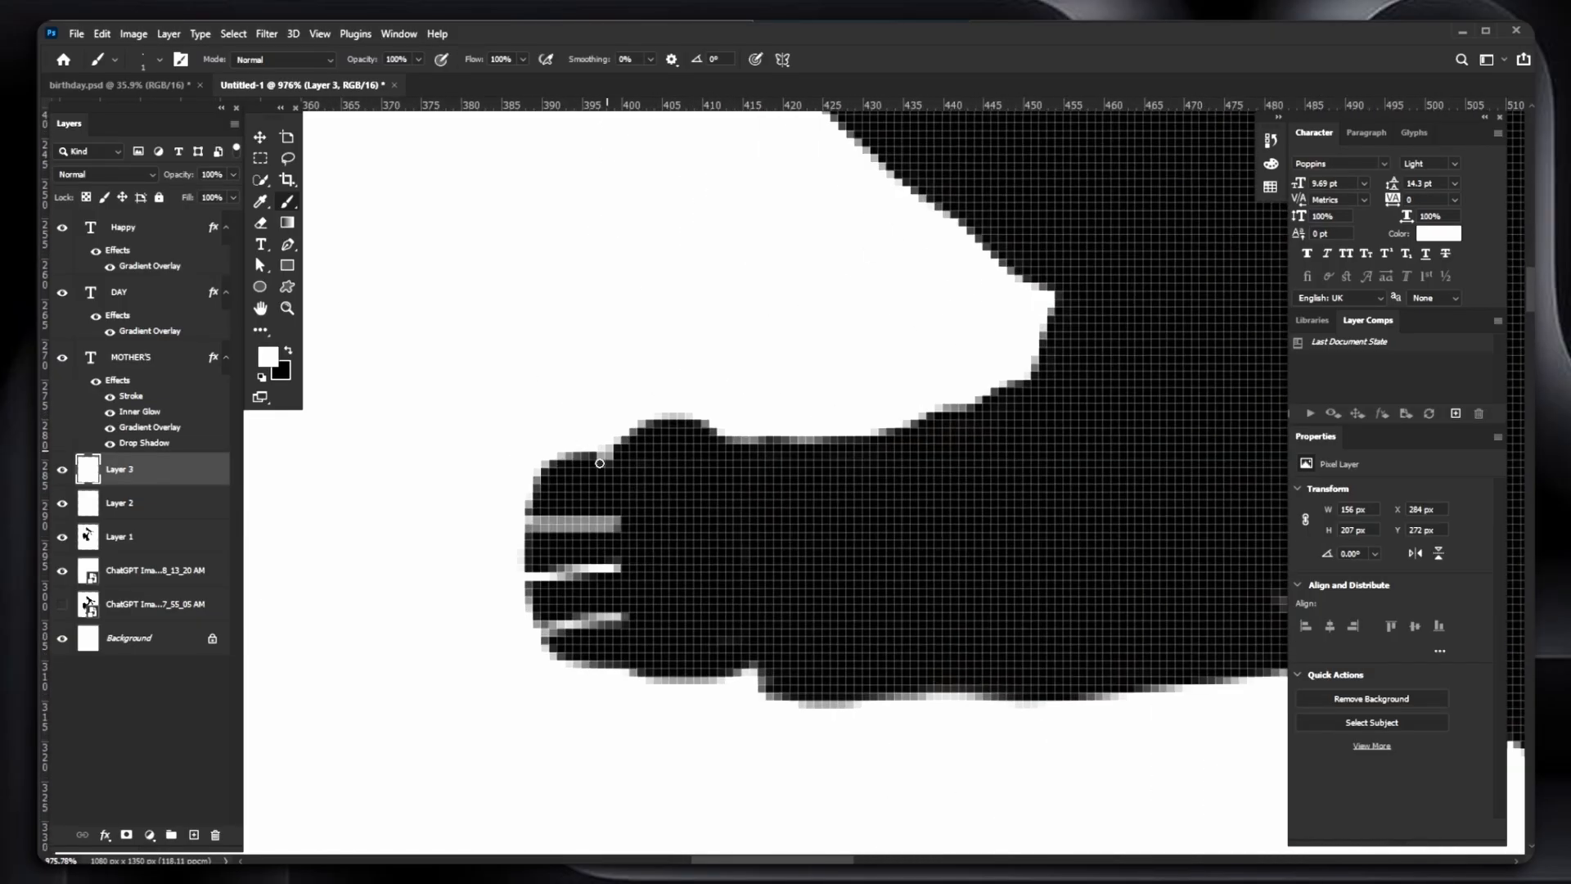
- Deselect the layer and examine the retouched mother-and-child silhouette and the title, both close up and as a whole poster
scroll(624, 493, "down", 10)
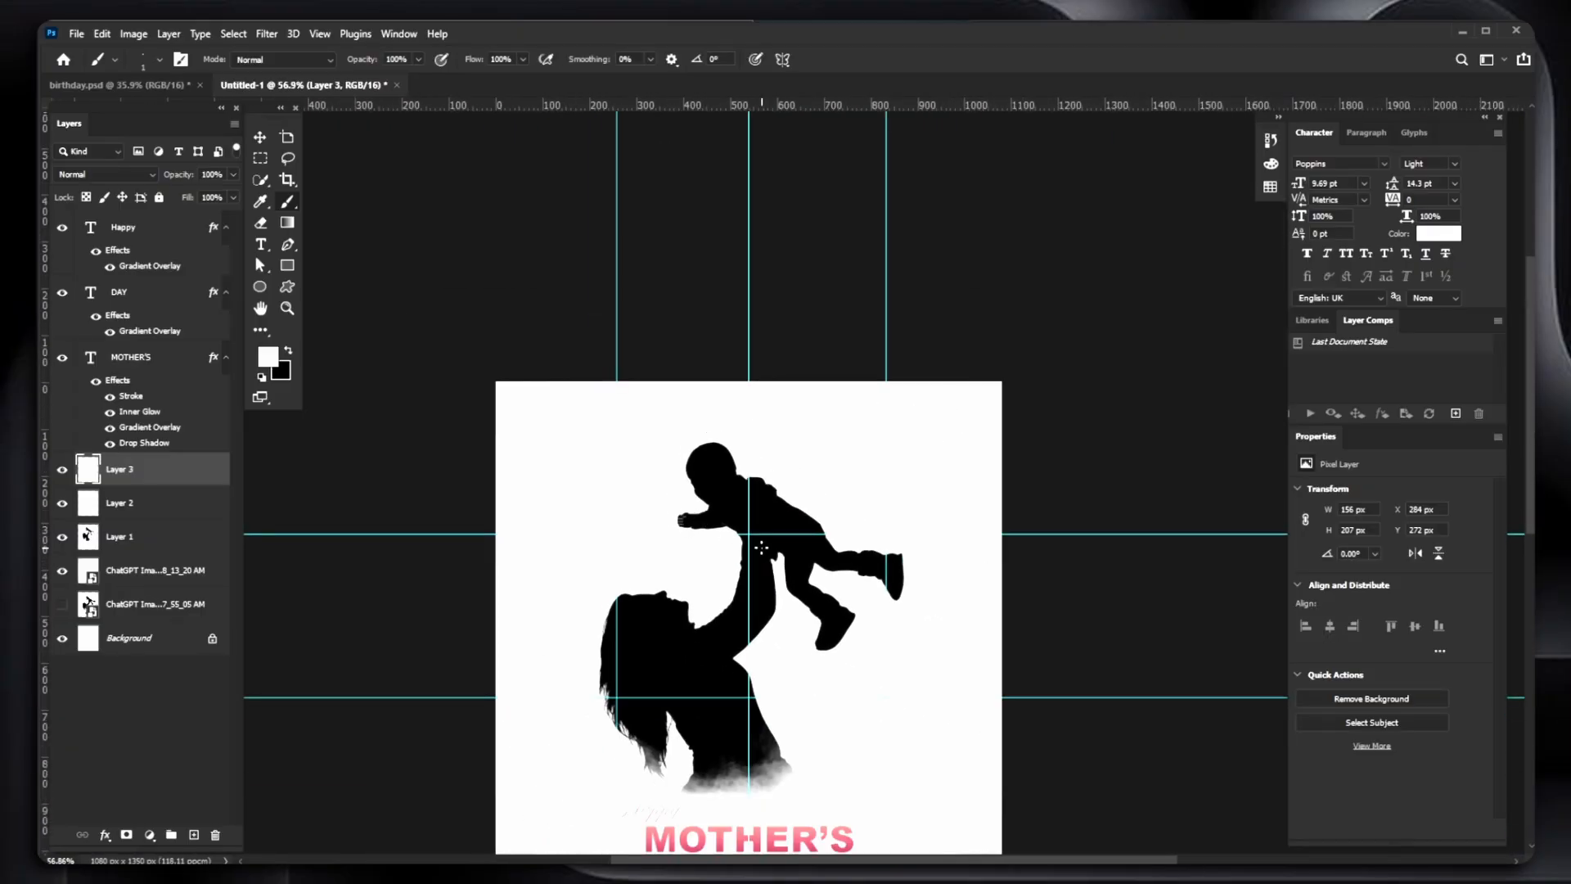
key("v")
left_click(1010, 467)
scroll(778, 515, "up", 3)
scroll(778, 518, "down", 6)
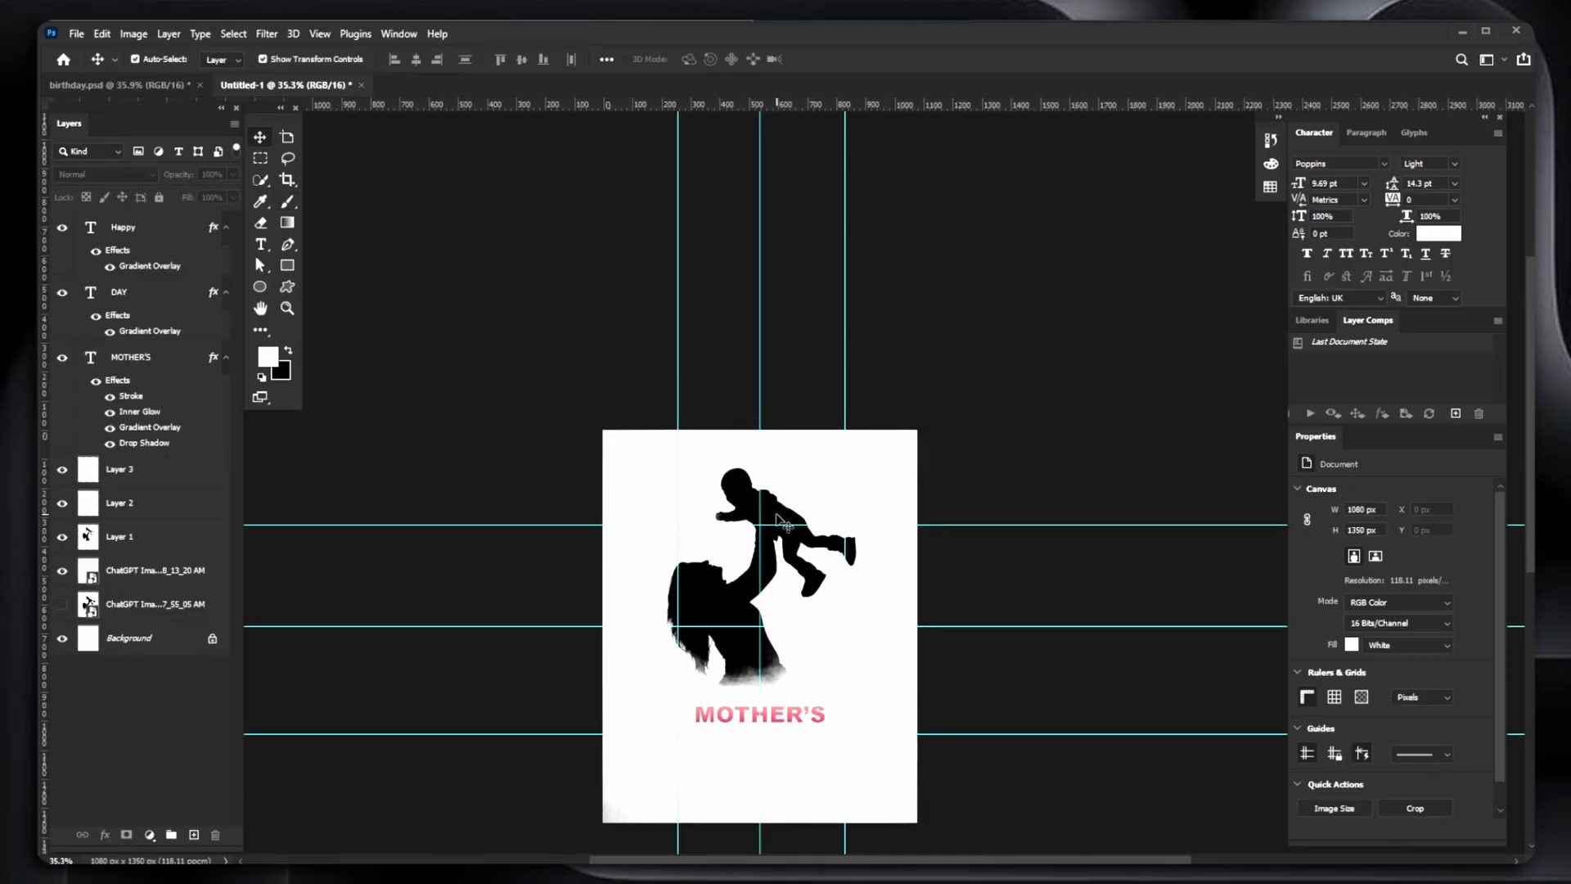
scroll(781, 524, "up", 6)
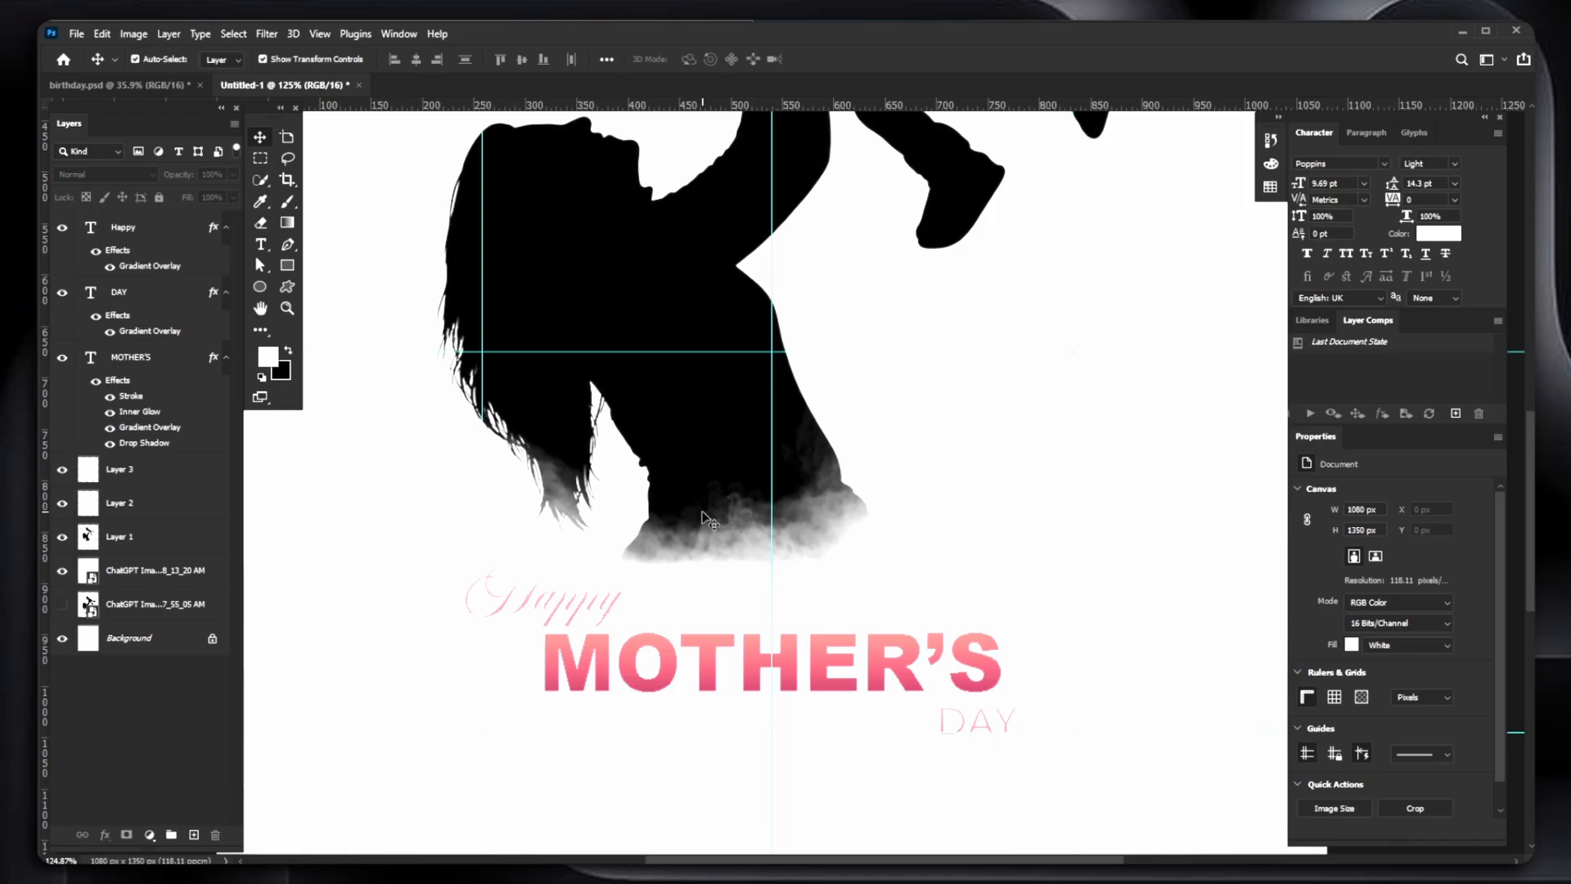
left_click_drag(526, 156, 684, 565)
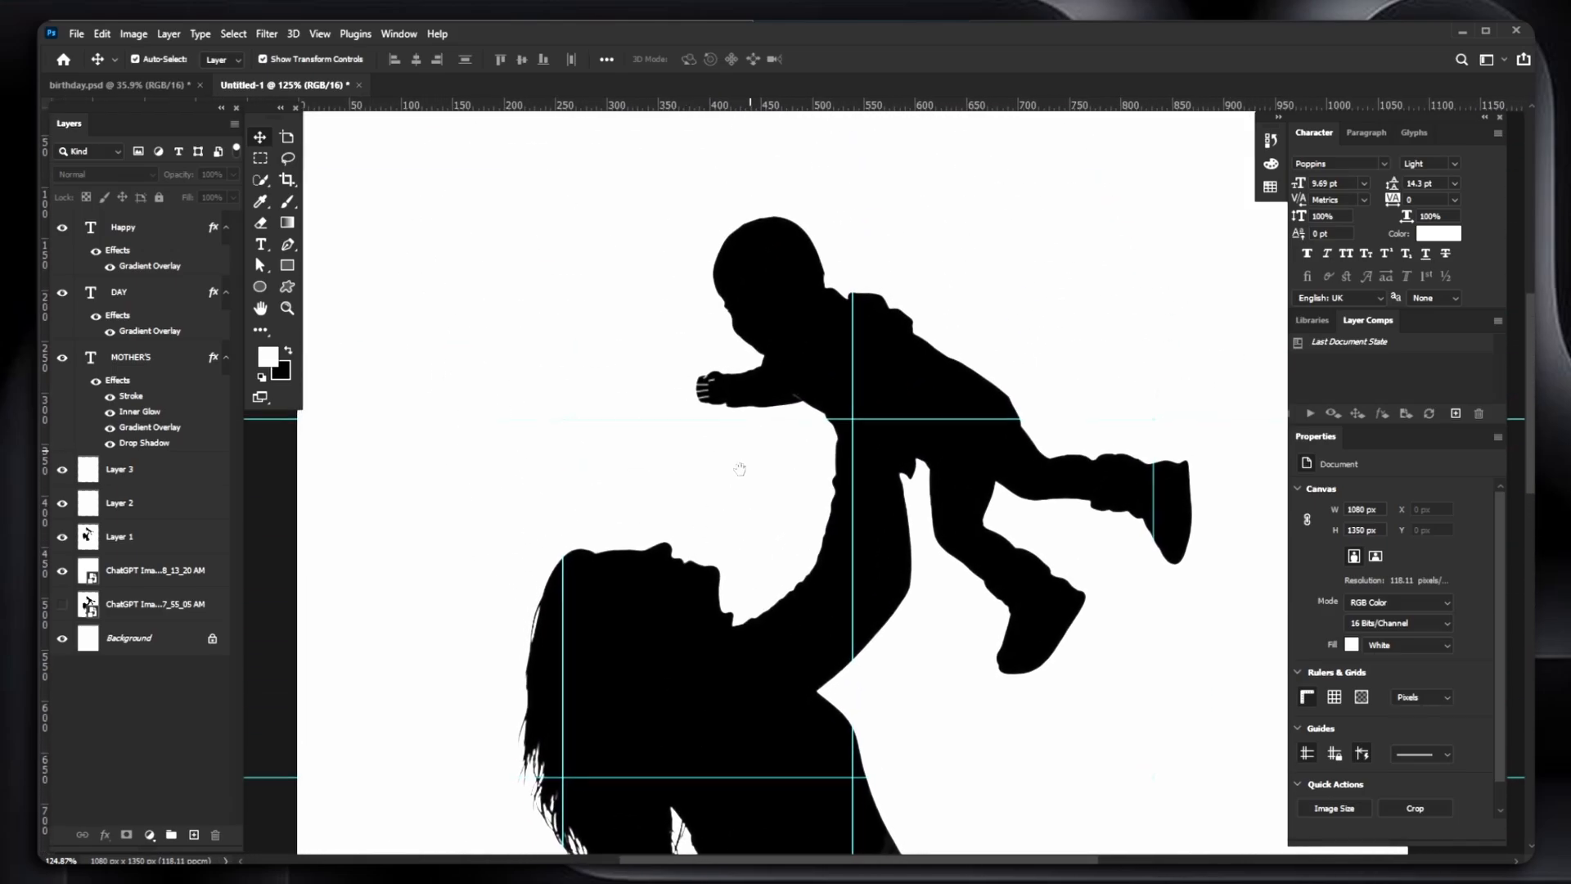
left_click_drag(739, 468, 800, 402)
scroll(729, 327, "up", 3)
scroll(730, 327, "down", 10)
scroll(785, 404, "down", 2)
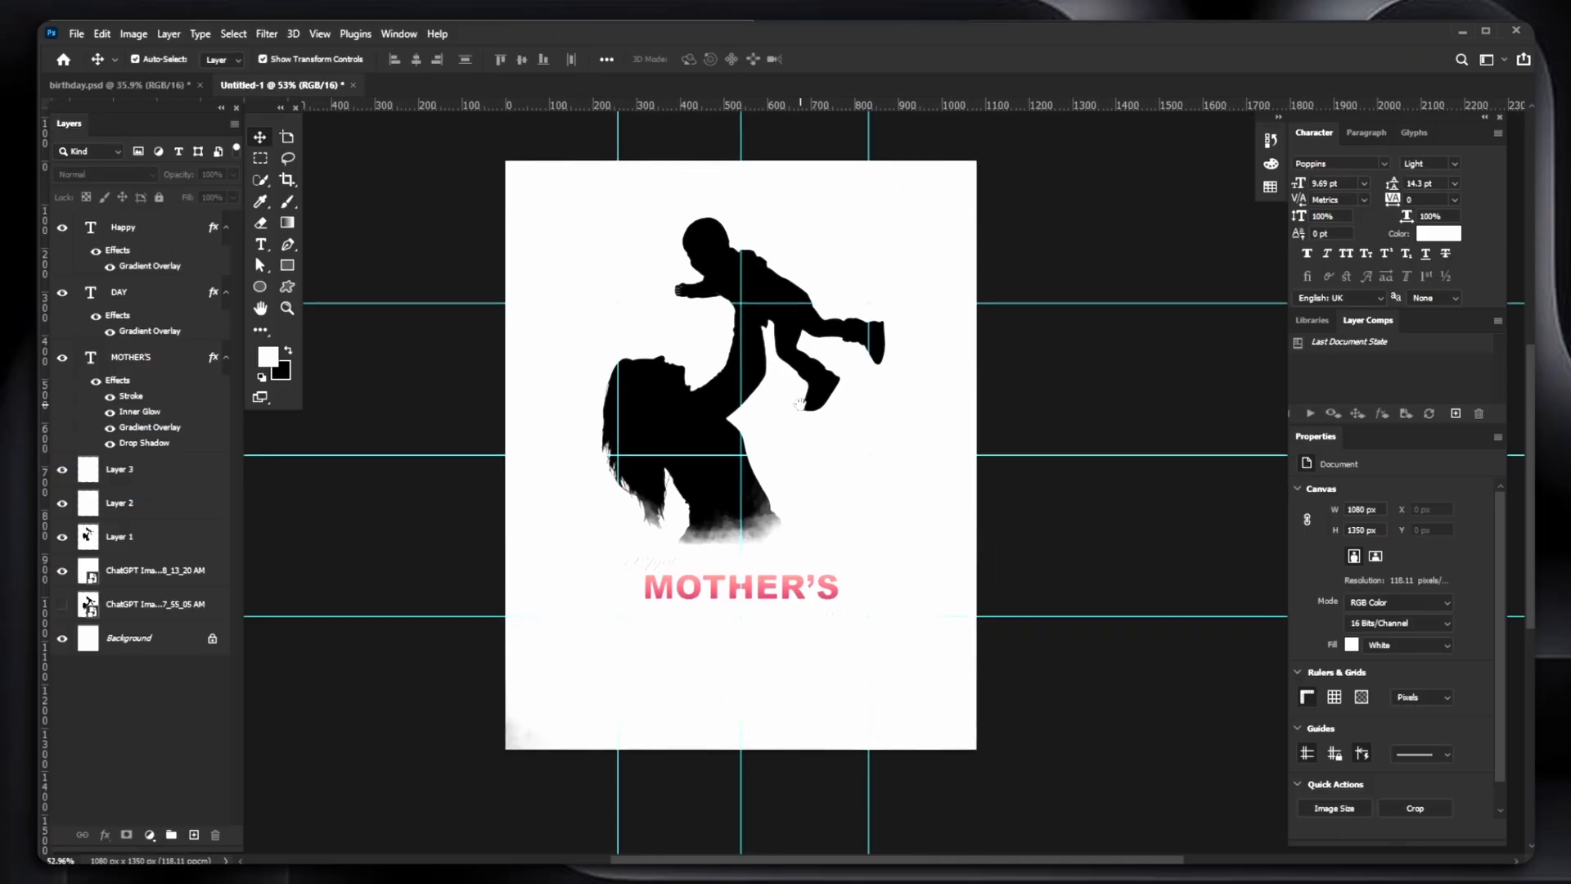
scroll(802, 409, "up", 1)
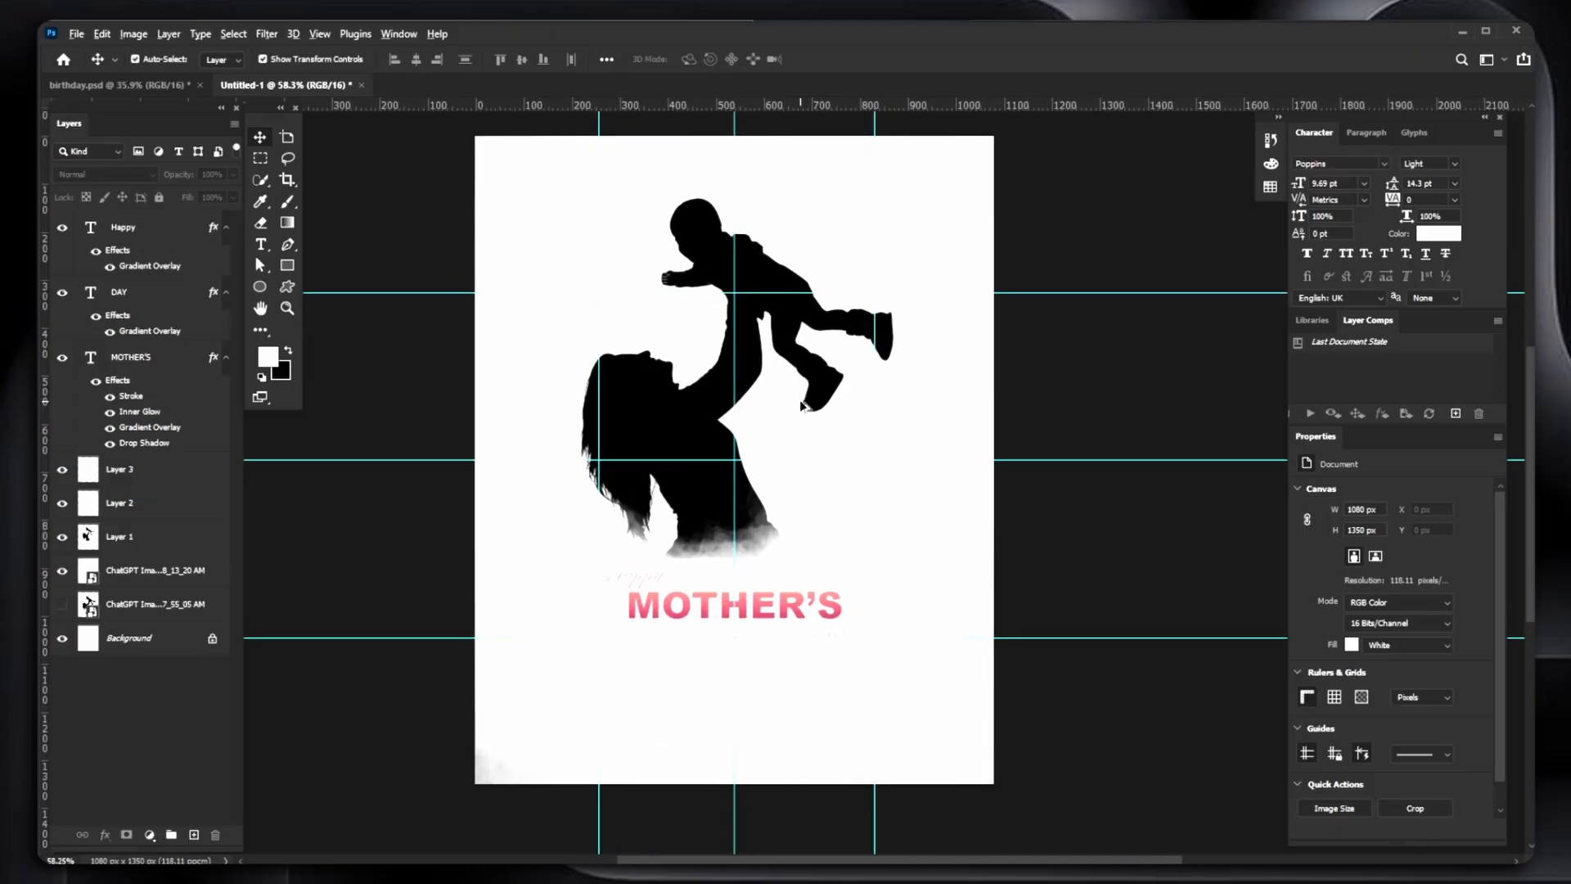
scroll(801, 407, "up", 1)
scroll(794, 405, "down", 2)
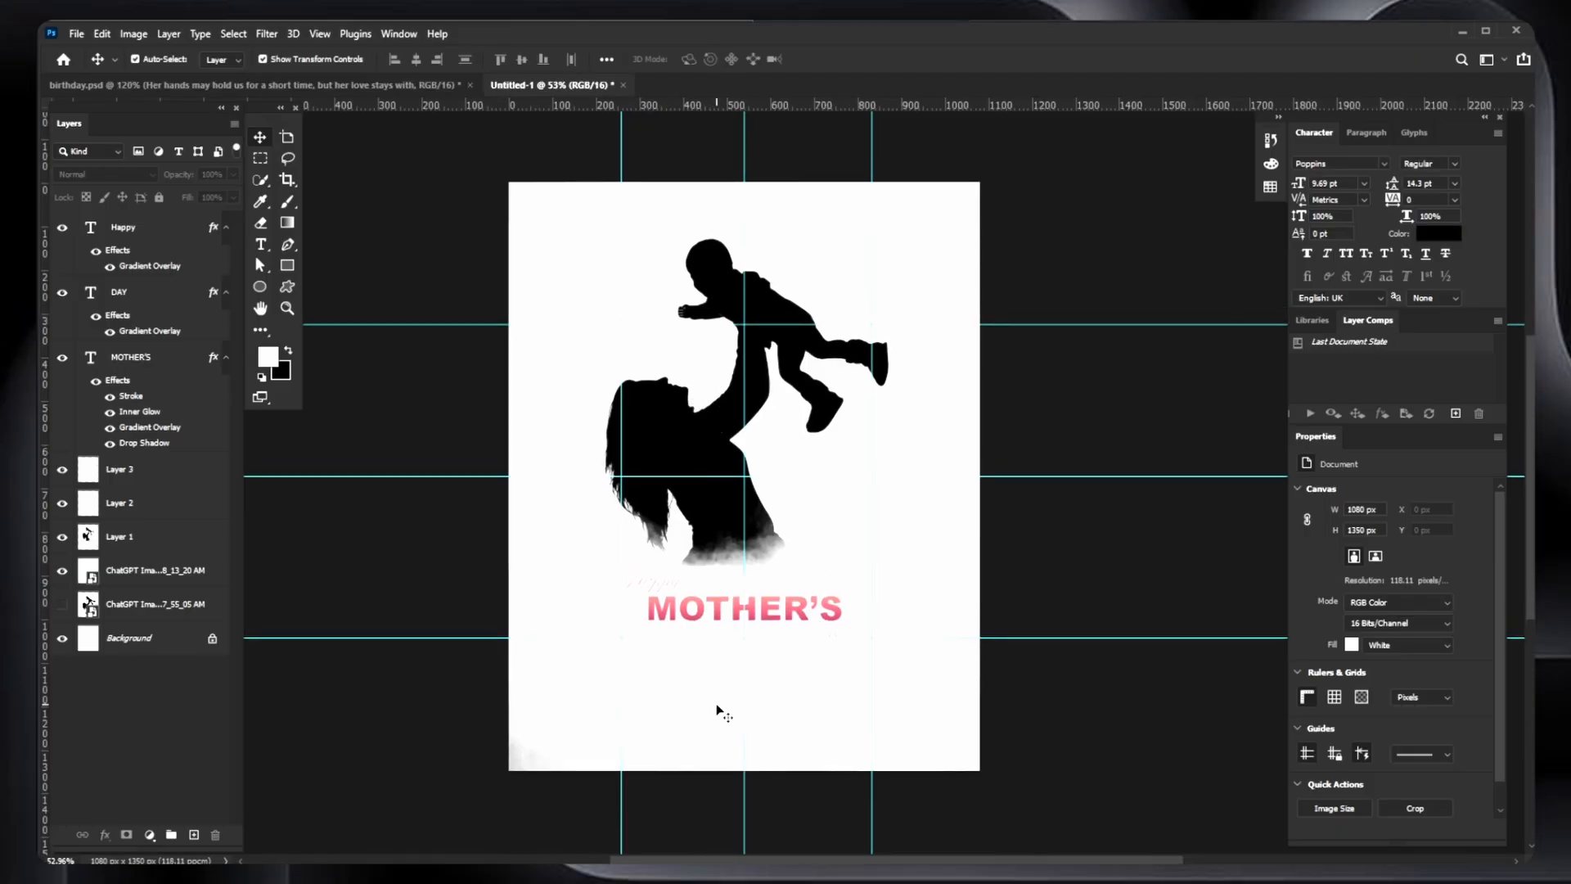
- Paste the copied quote "Her hands may hold us for a short time, but her love stays with us forever" and place it below the title
left_click(715, 701)
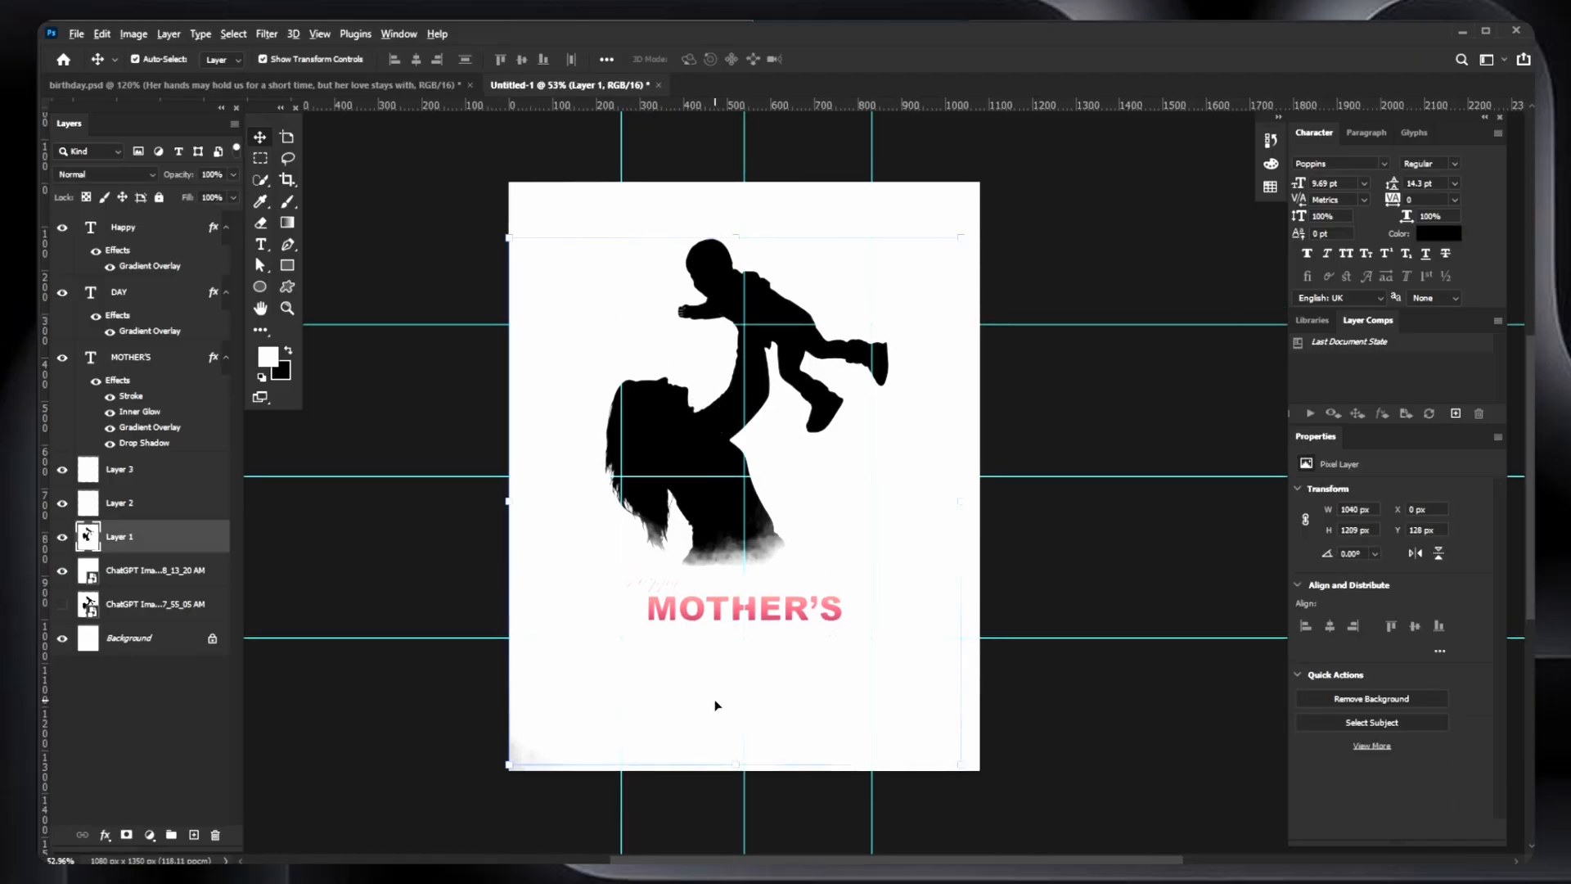
scroll(715, 700, "up", 3)
key("ctrl+v")
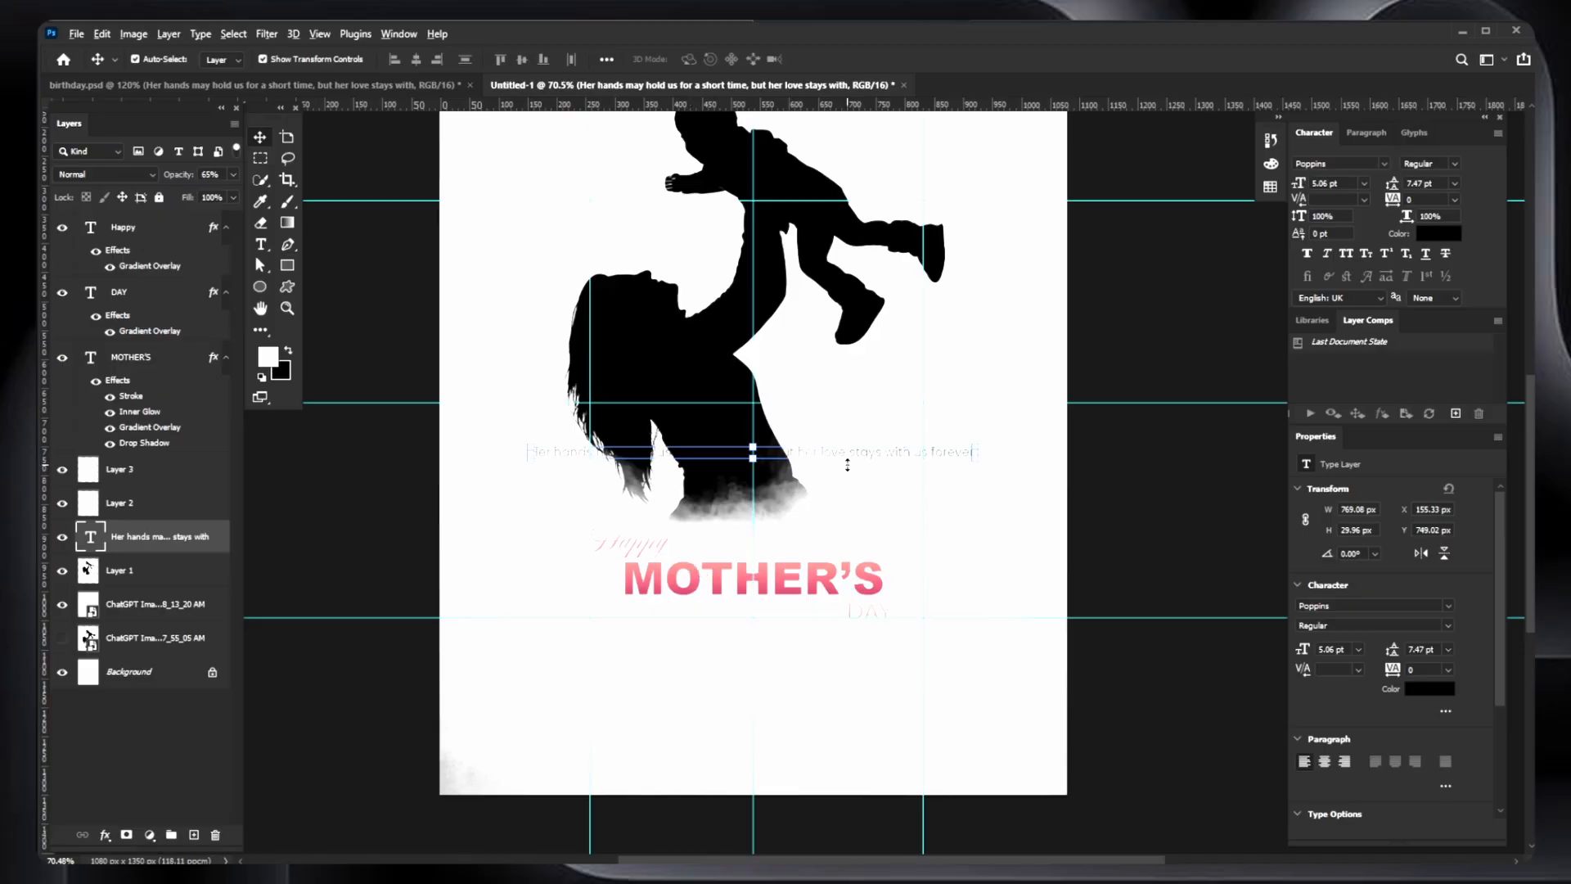
scroll(846, 465, "up", 2)
left_click_drag(855, 452, 864, 496)
left_click_drag(839, 716, 822, 718)
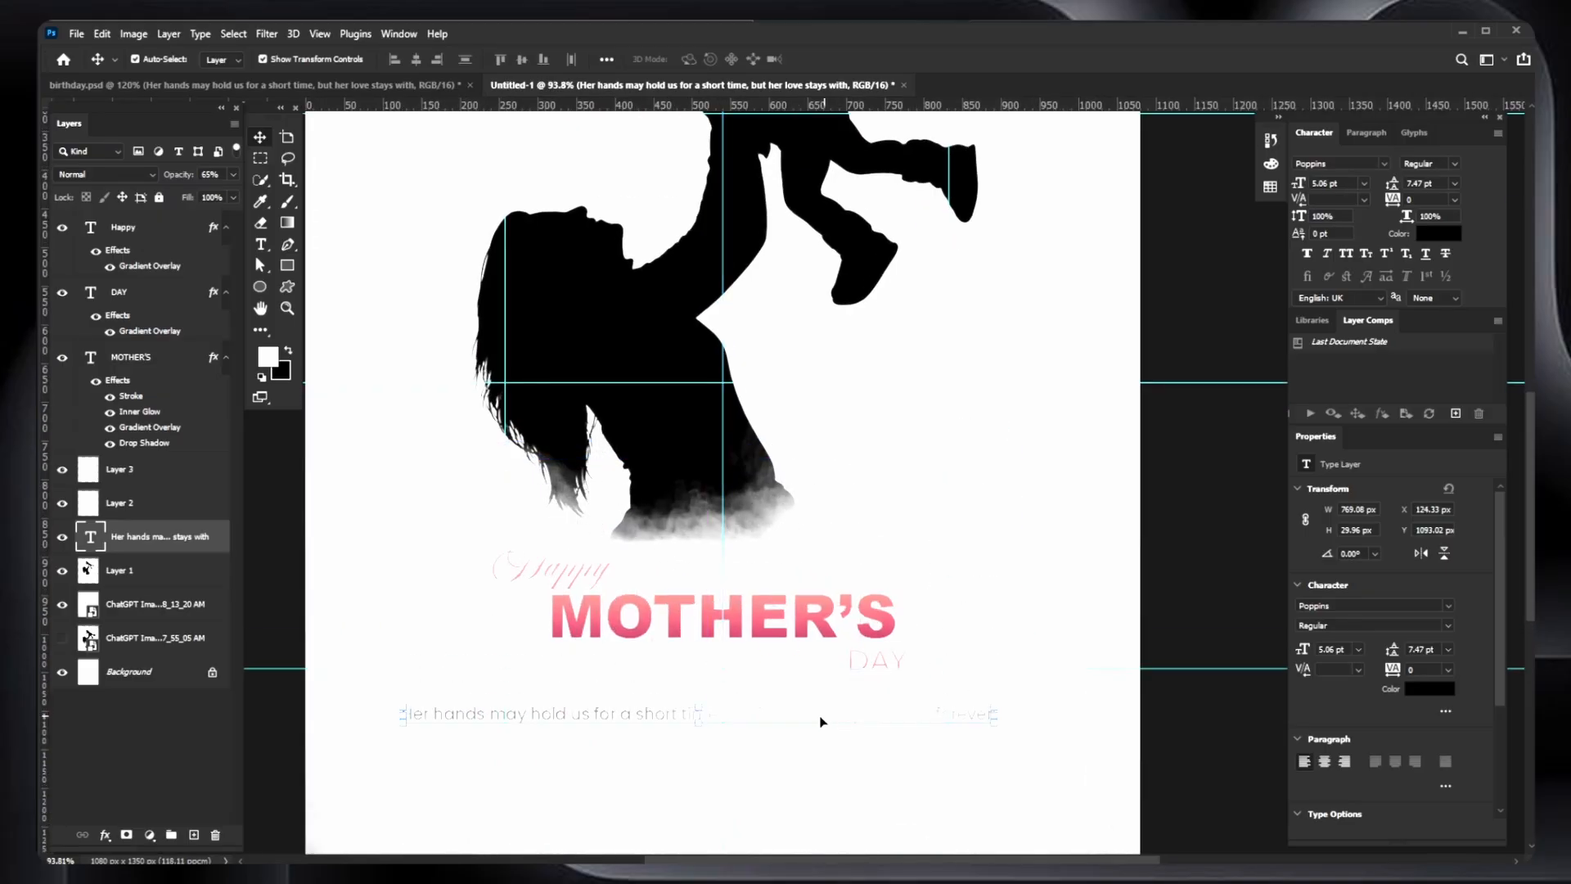
- Move the quote's text layer above the "Happy" layer at the top of the layer stack
scroll(719, 712, "up", 2)
left_click(779, 734)
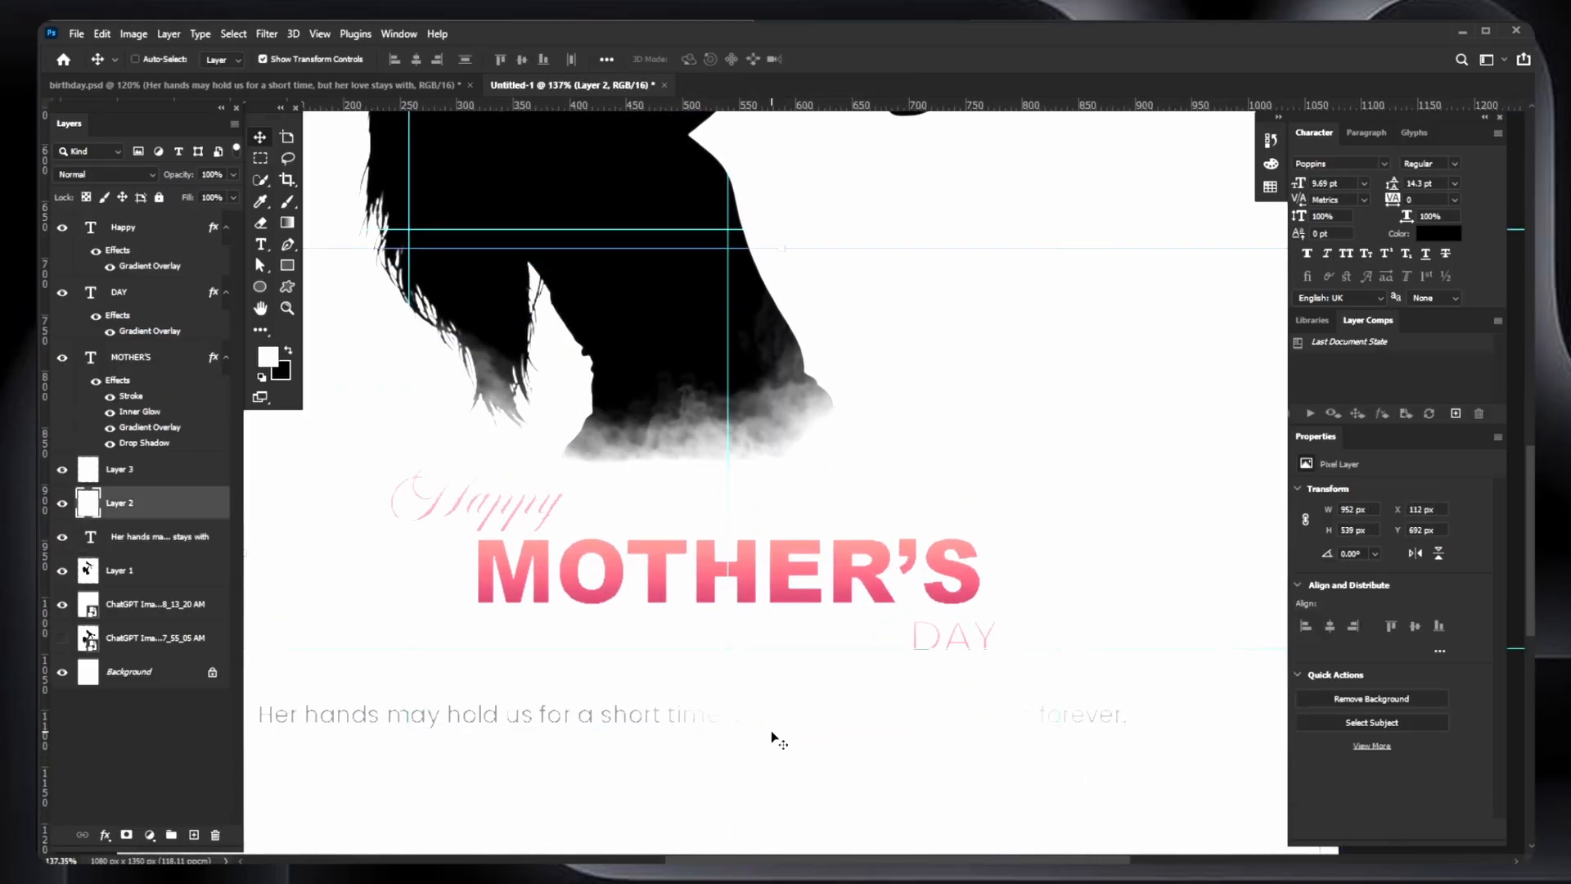
left_click_drag(129, 537, 132, 214)
- Duplicate the quote just below the original and replace the copy's text with a double quotation mark
left_click_drag(665, 720, 643, 769)
scroll(690, 739, "down", 2)
double_click(640, 759)
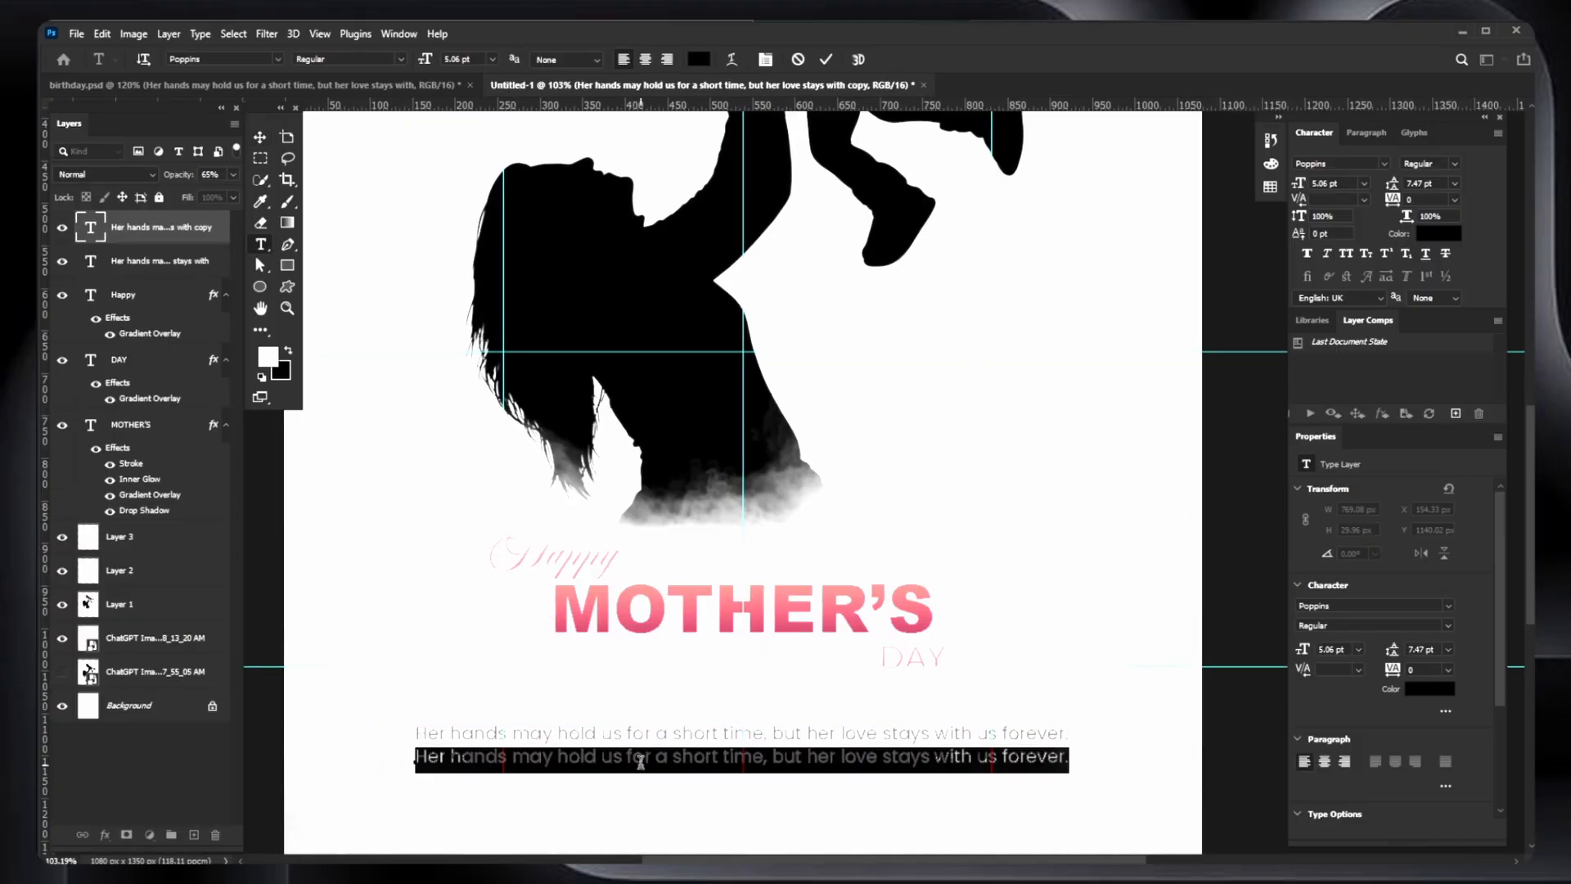
key("BackSpace")
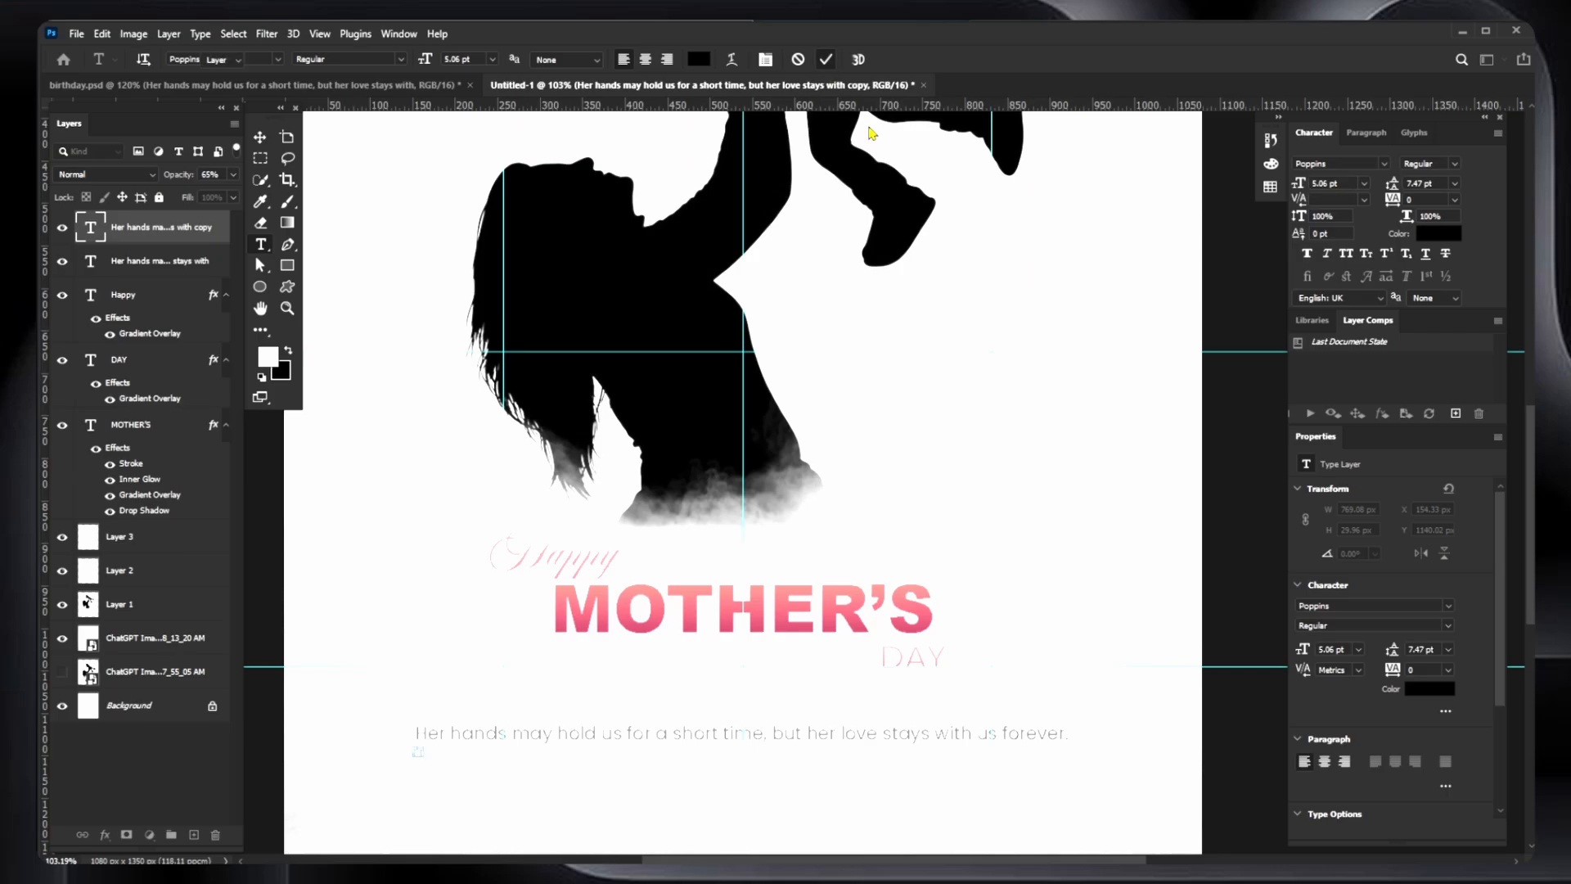
left_click(825, 59)
- Change the quotation mark's font to Arial and scale it up proportionally to about 215%
left_click(1453, 612)
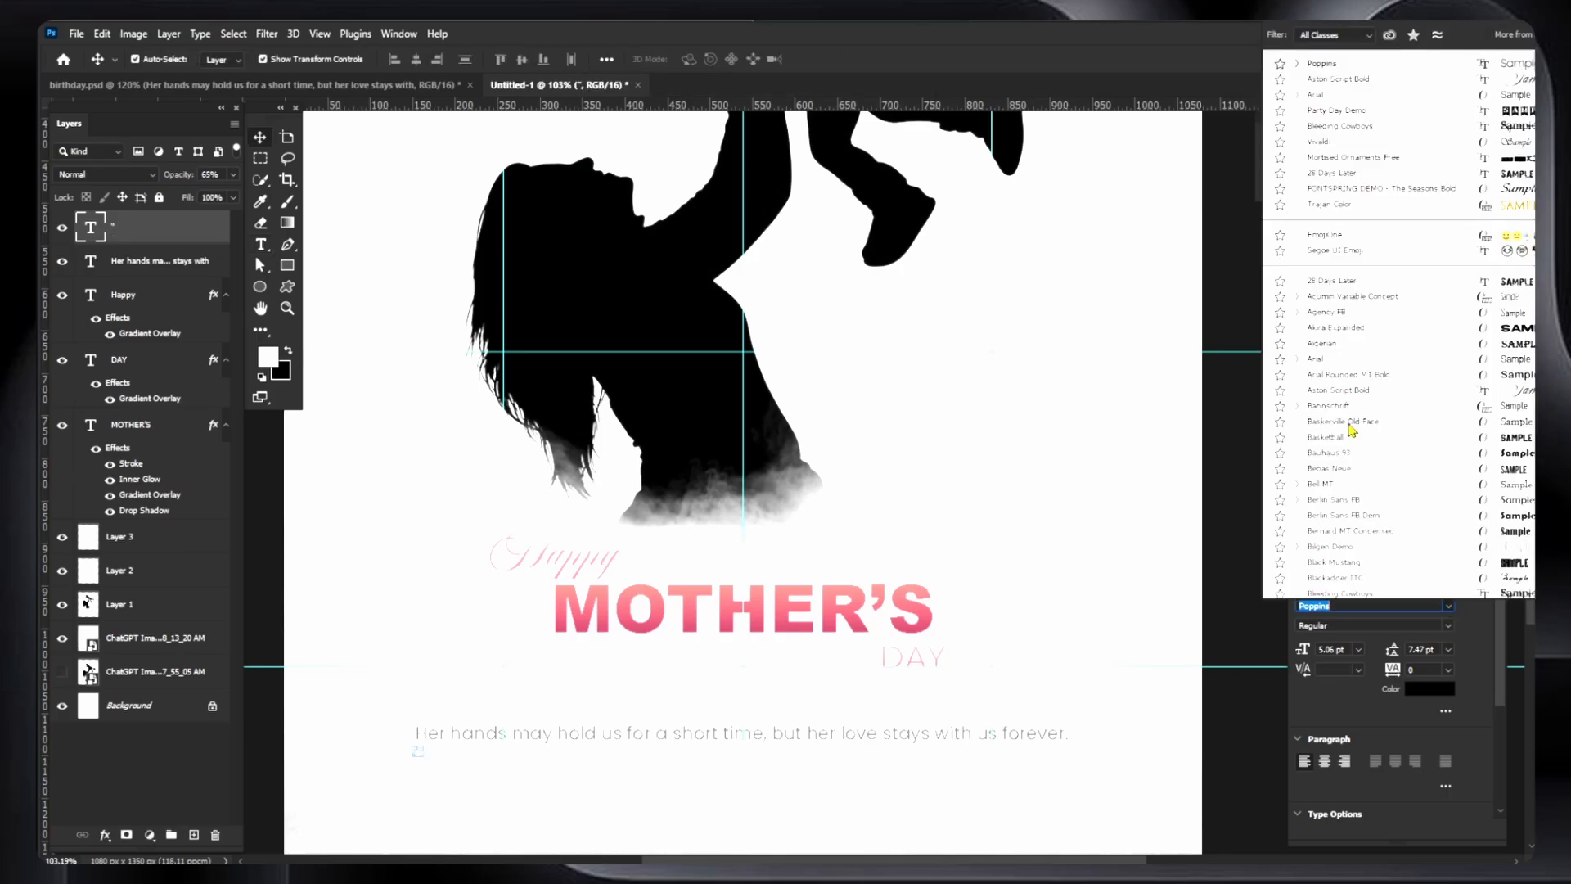
left_click(1332, 57)
scroll(415, 767, "up", 10)
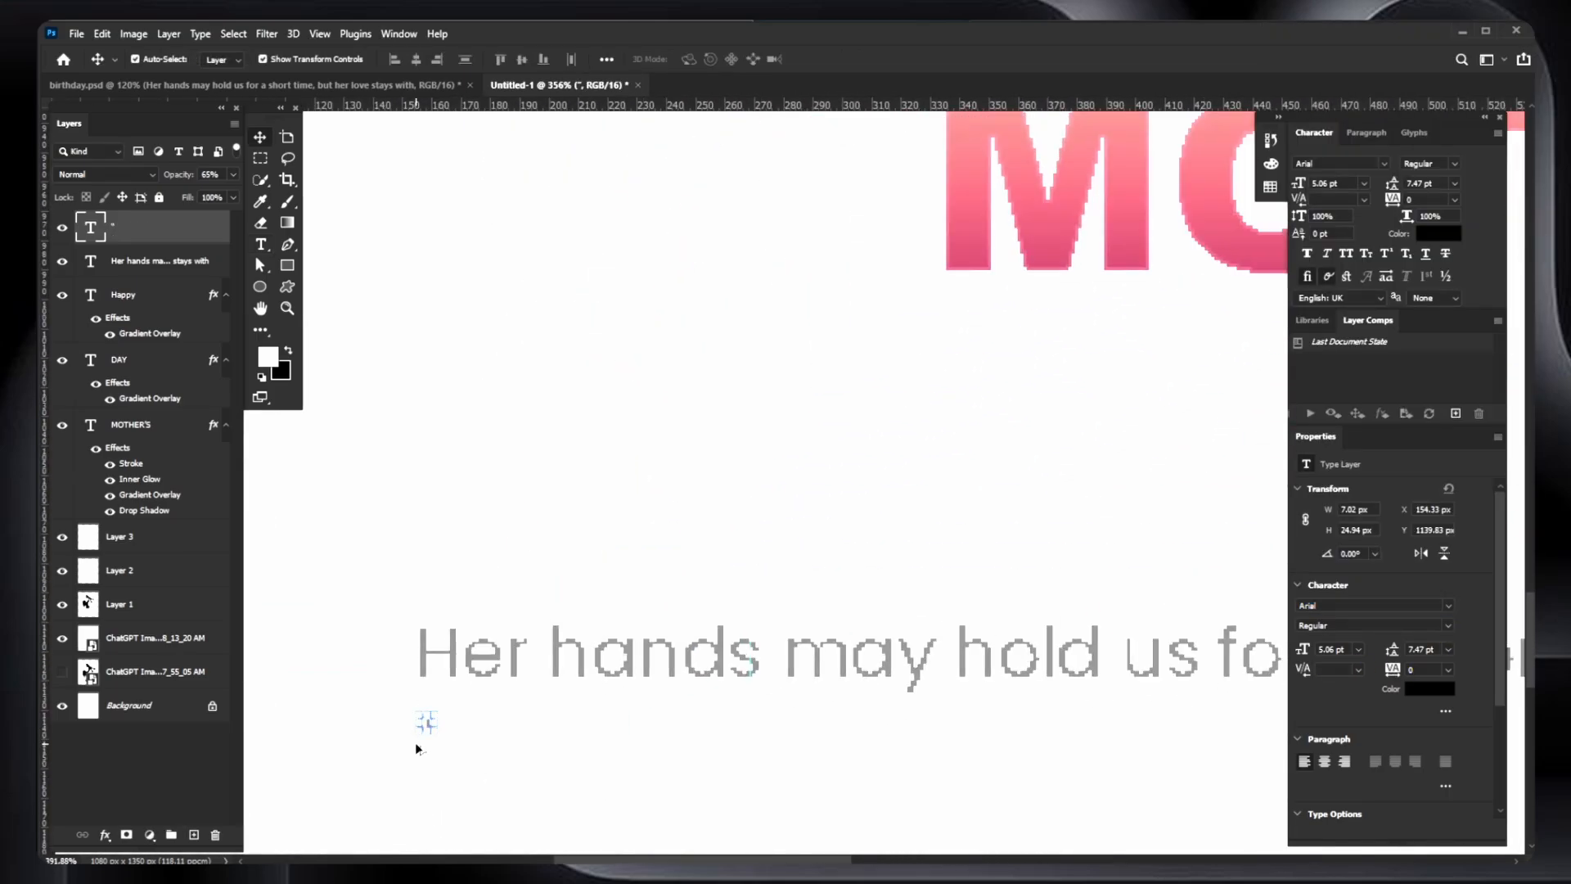
left_click_drag(437, 733, 513, 776)
key("ctrl+t")
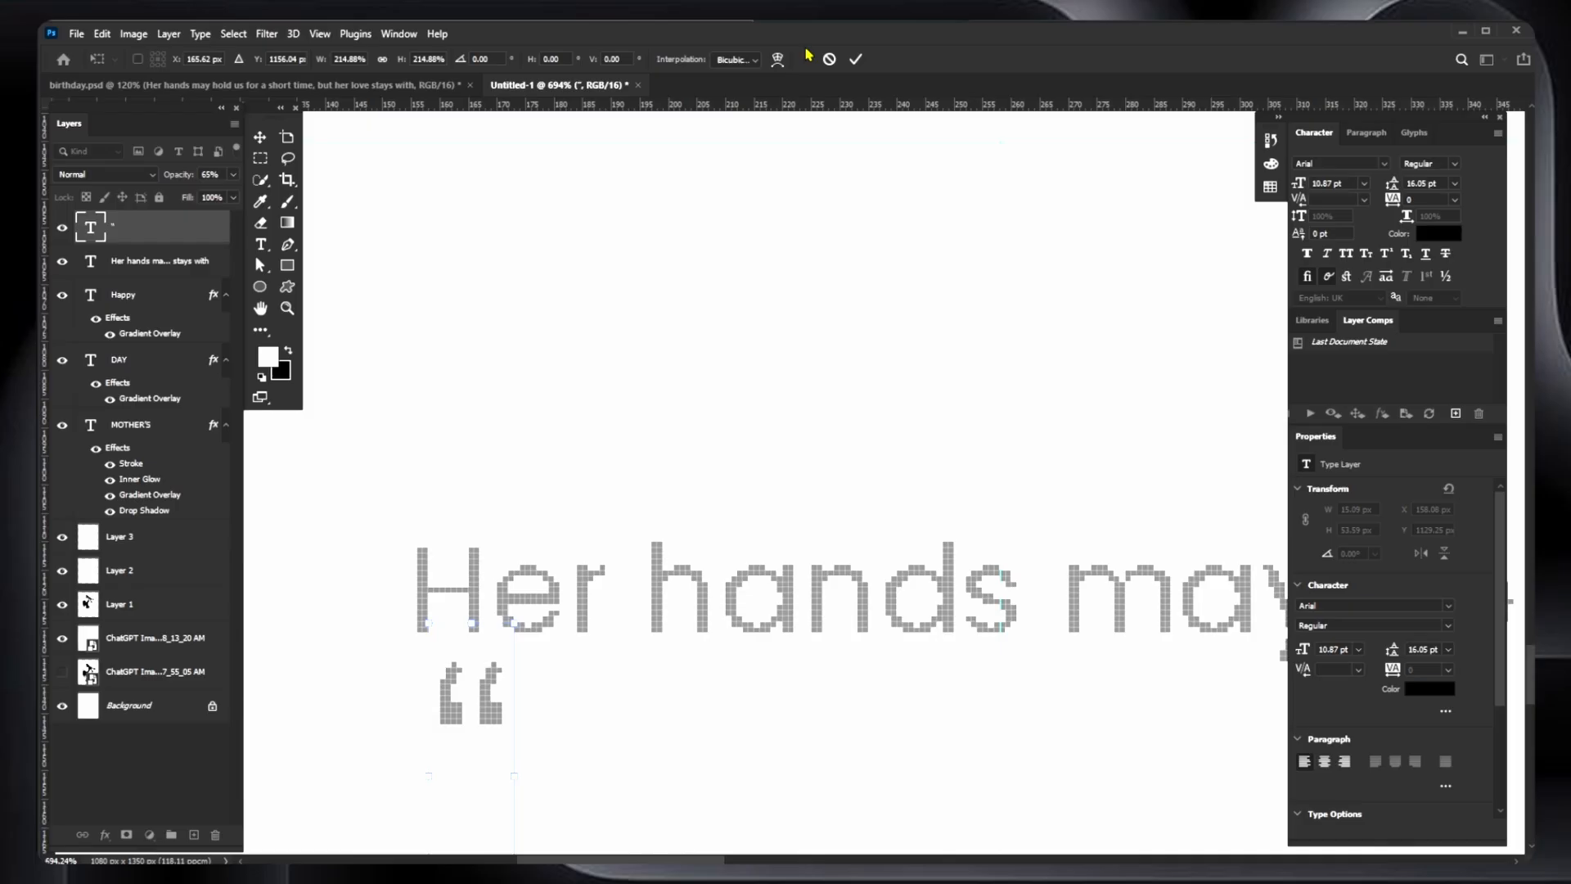
left_click(856, 64)
- Place the quotation mark before "Her" at the start of the quote and put a duplicate of it after "forever."
left_click_drag(473, 584, 778, 650)
left_click_drag(787, 773, 954, 561)
scroll(684, 617, "down", 1)
left_click_drag(949, 572, 1116, 556)
scroll(676, 562, "down", 7)
left_click_drag(1073, 592, 1252, 550)
left_click_drag(1252, 561, 890, 568)
- Rotate the duplicated quotation mark 180° with Free Transform to make it a closing mark
left_click(101, 34)
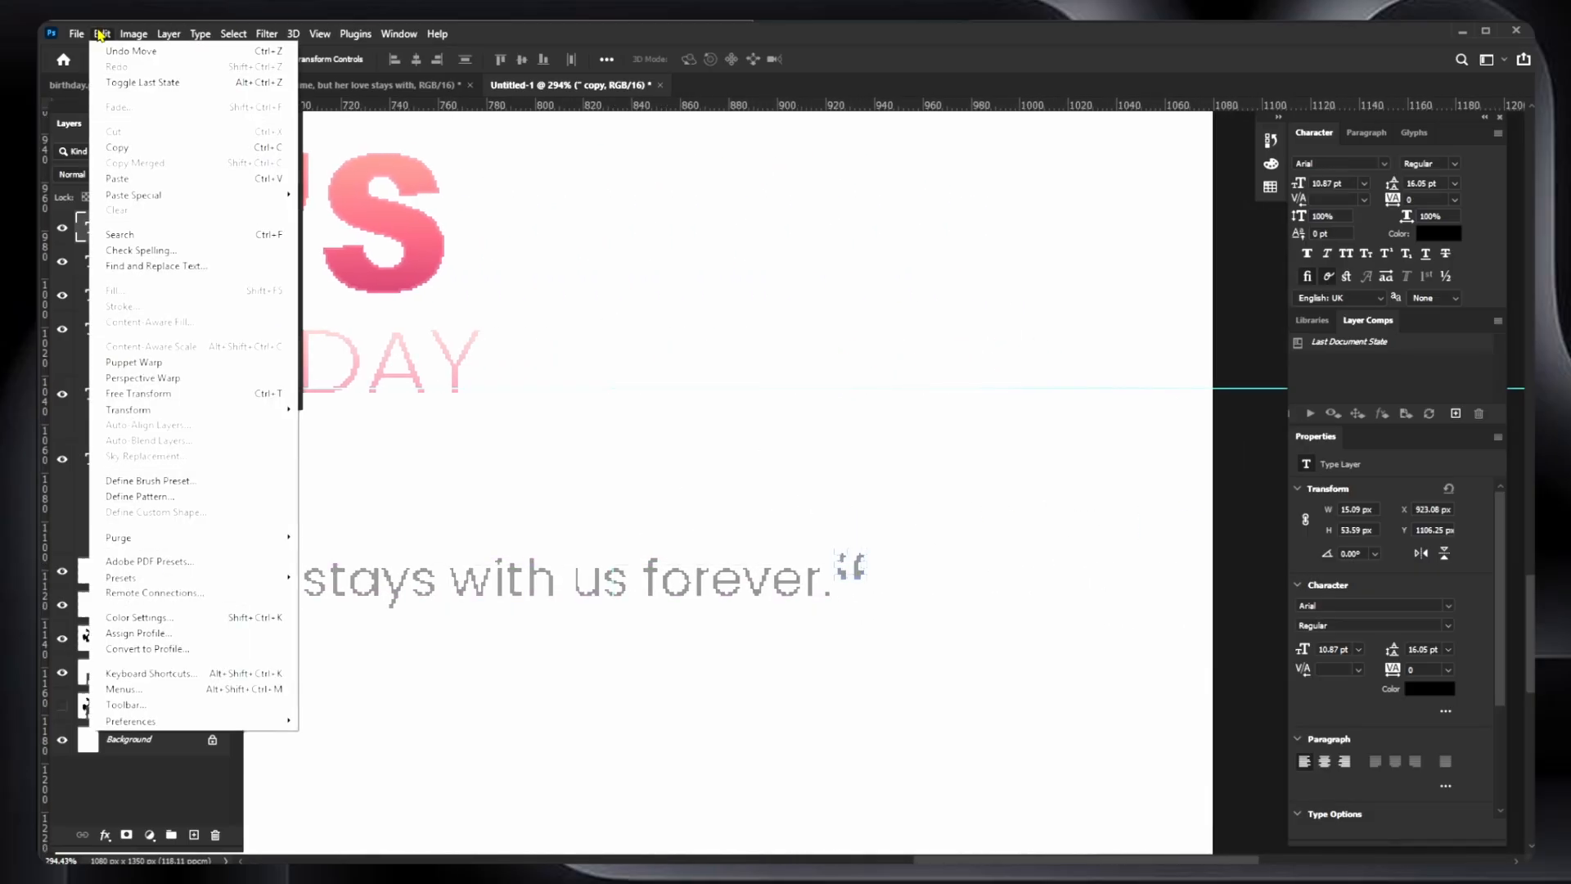
left_click(131, 391)
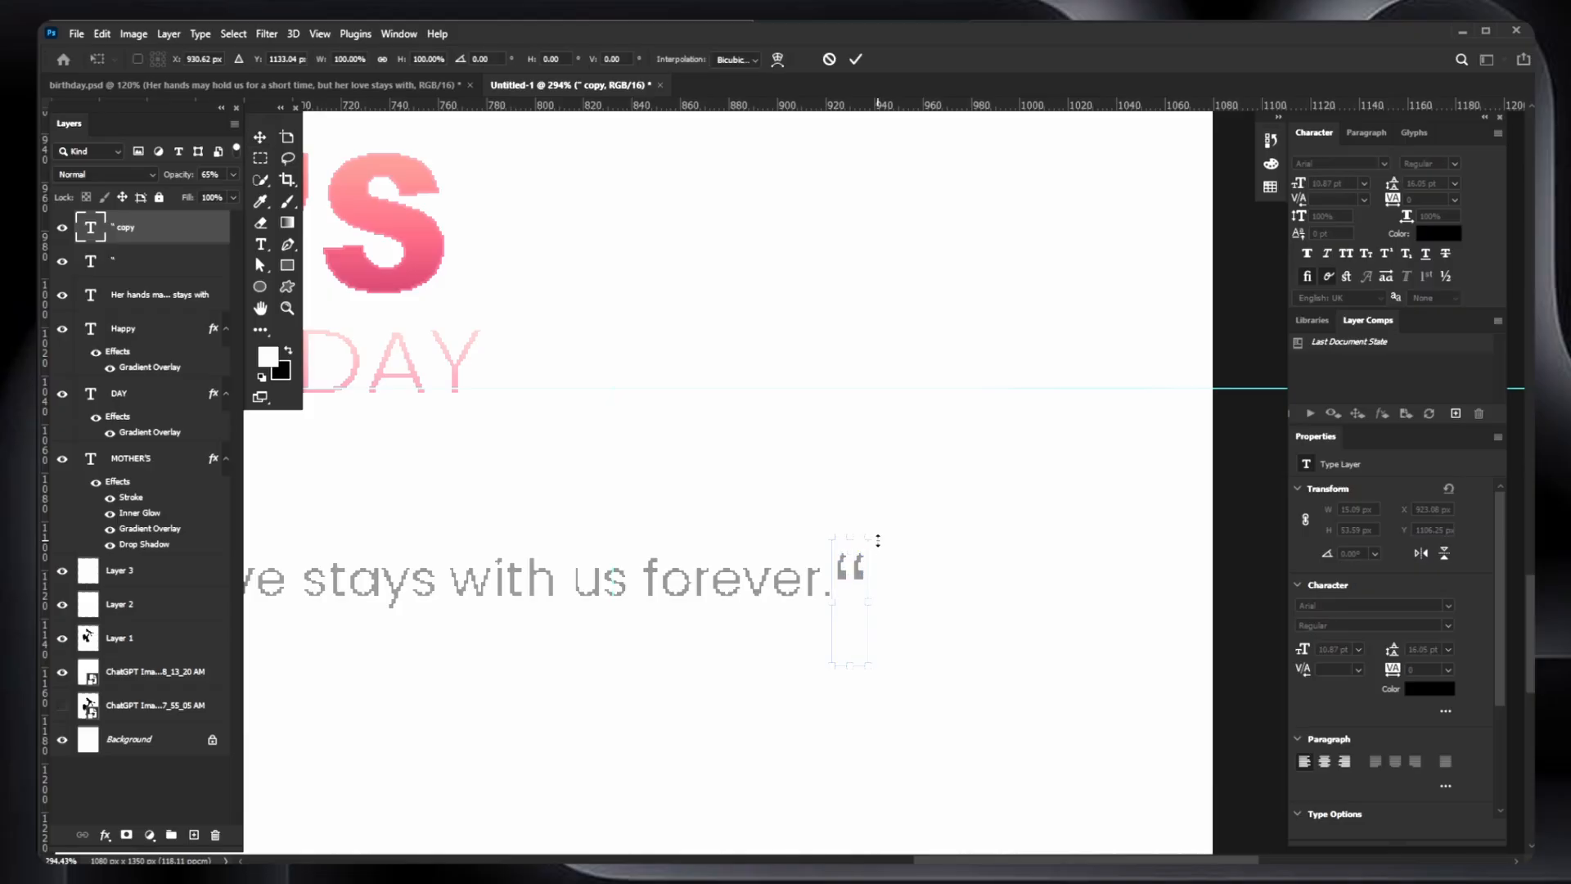
left_click_drag(880, 530, 781, 787)
double_click(486, 58)
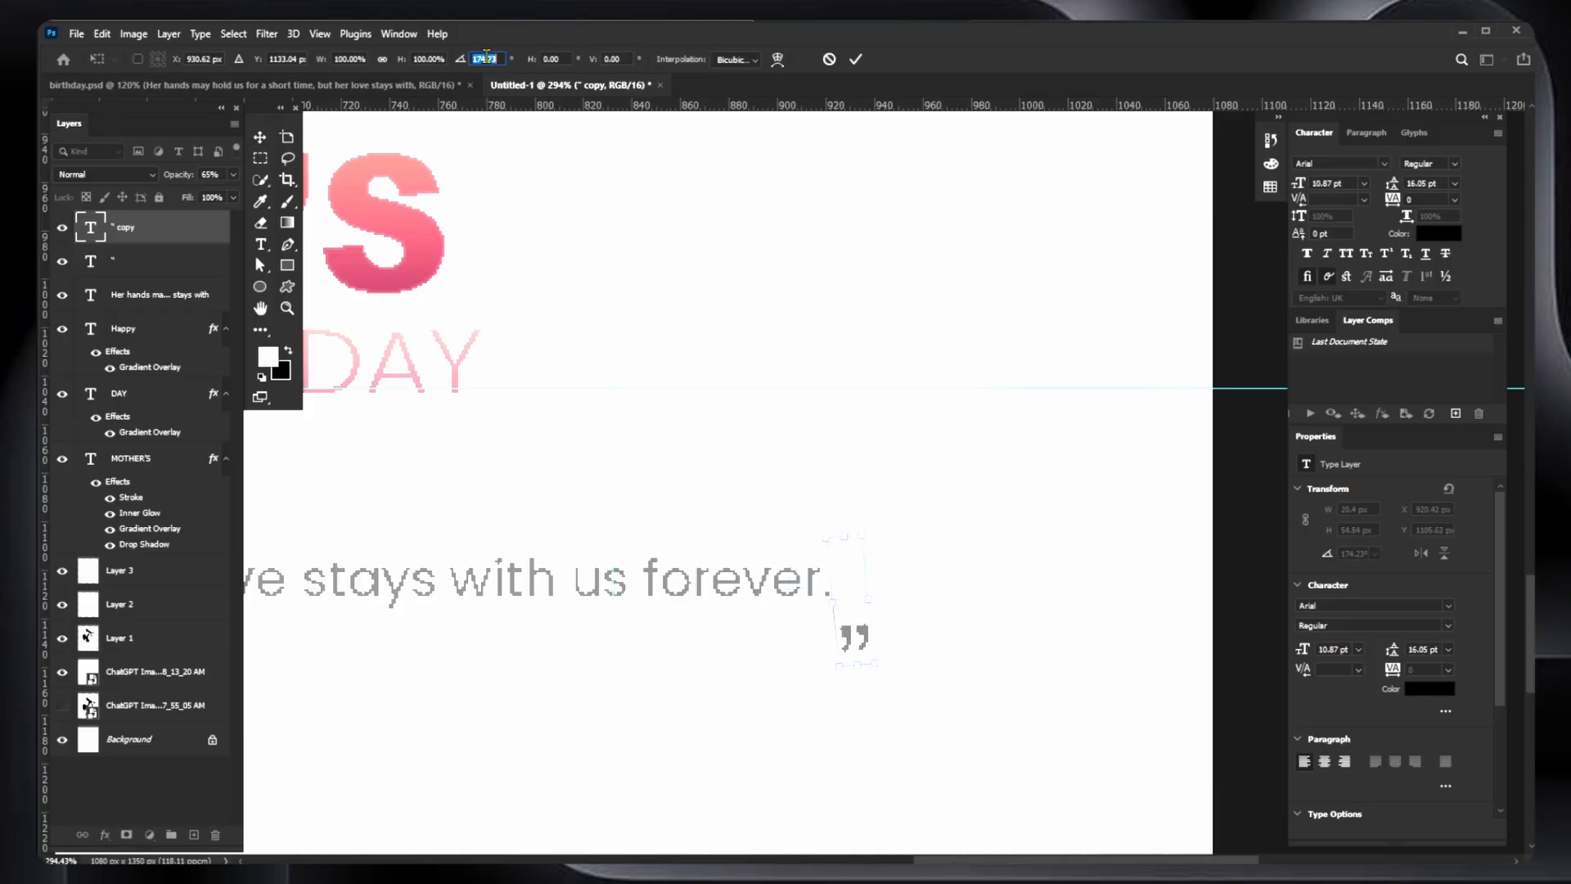
type("180")
key("Return")
left_click(855, 59)
- Raise the rotated closing mark to the upper end of the quote, just after "forever.", and check both marks
scroll(859, 634, "up", 4)
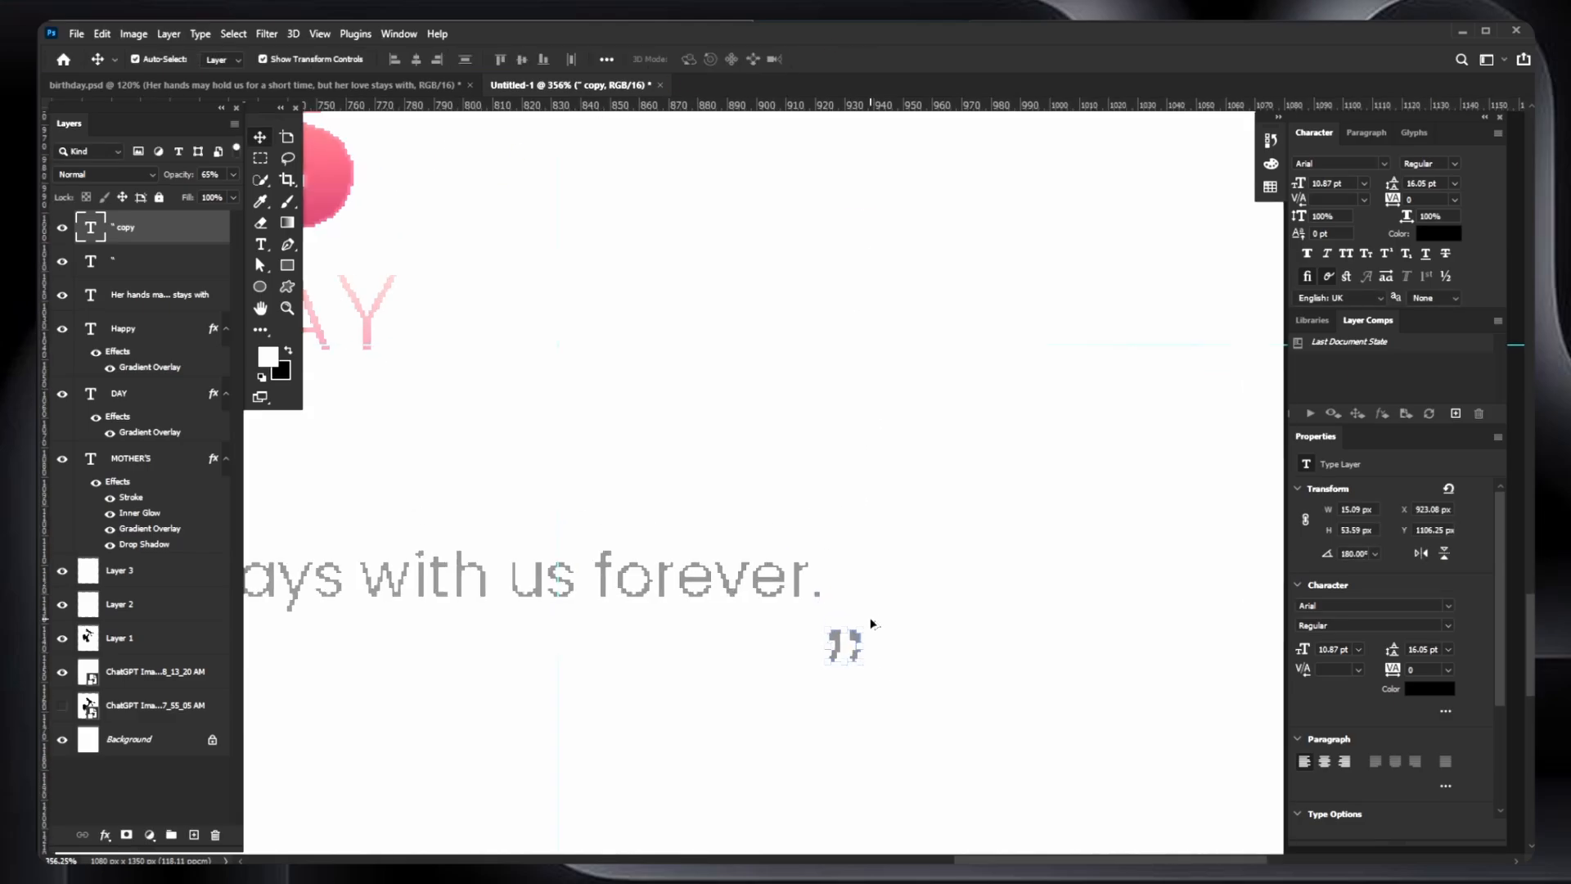
left_click_drag(825, 652, 847, 482)
scroll(847, 482, "down", 6)
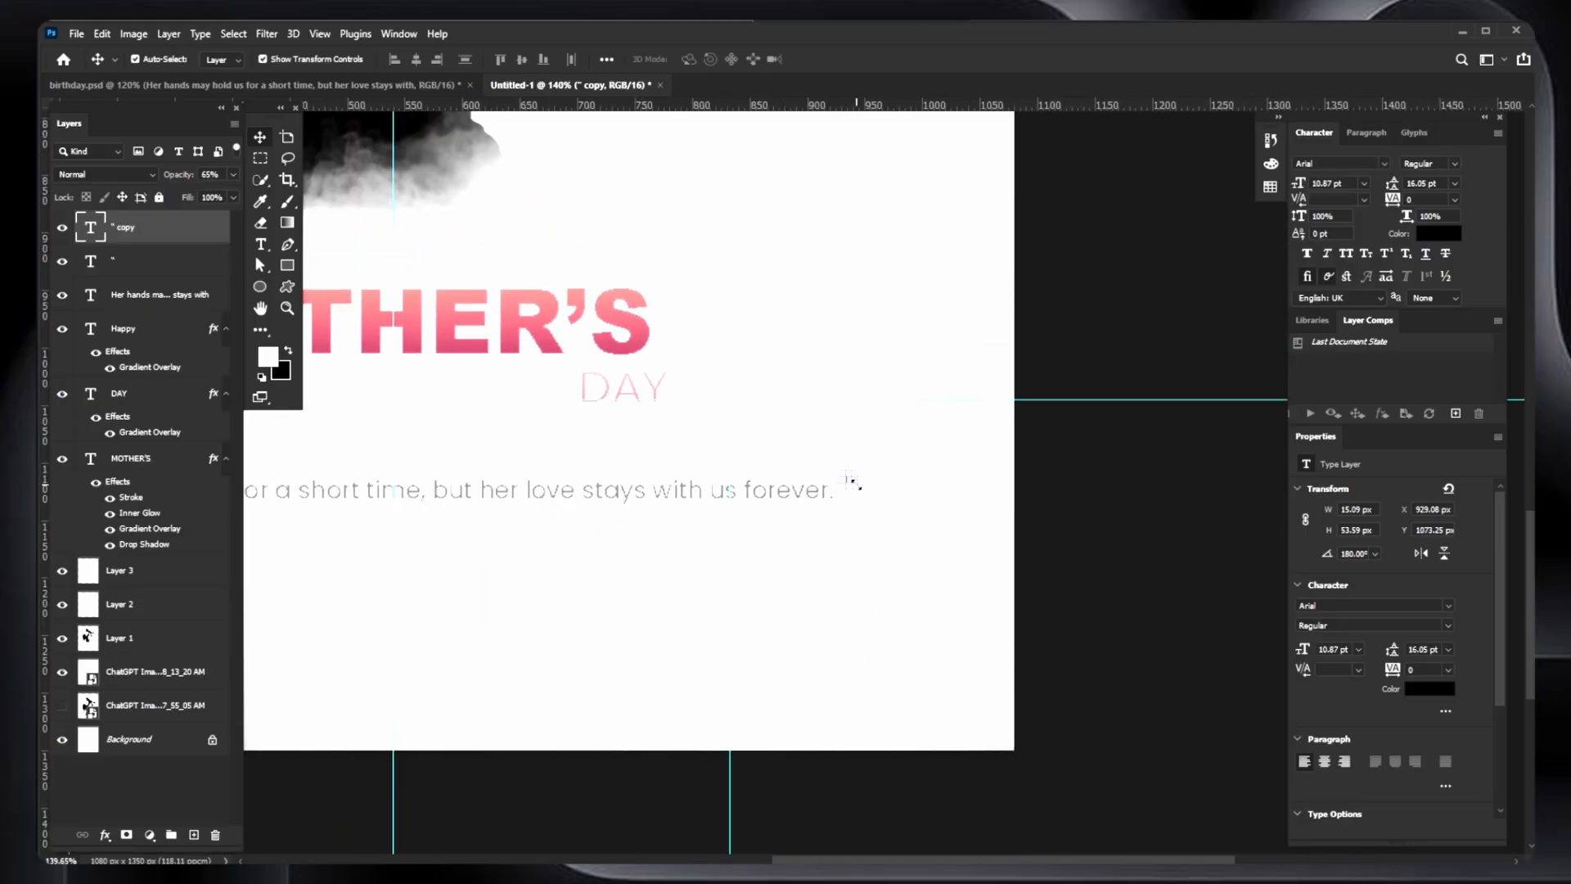
scroll(533, 518, "down", 3)
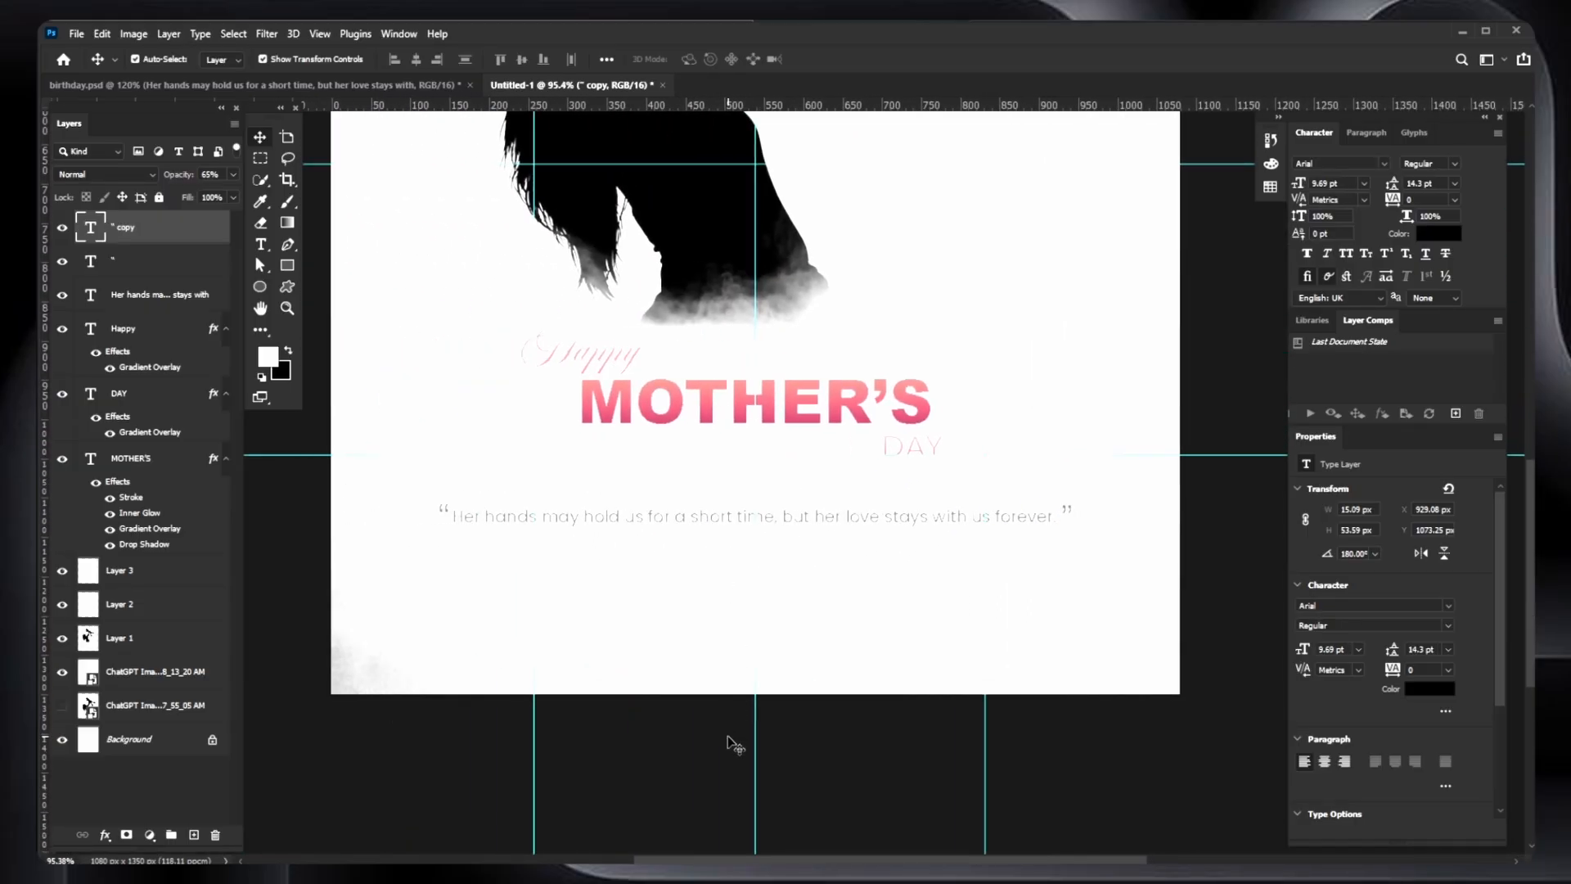
left_click(737, 743)
scroll(1070, 527, "up", 3)
left_click_drag(517, 545, 721, 578)
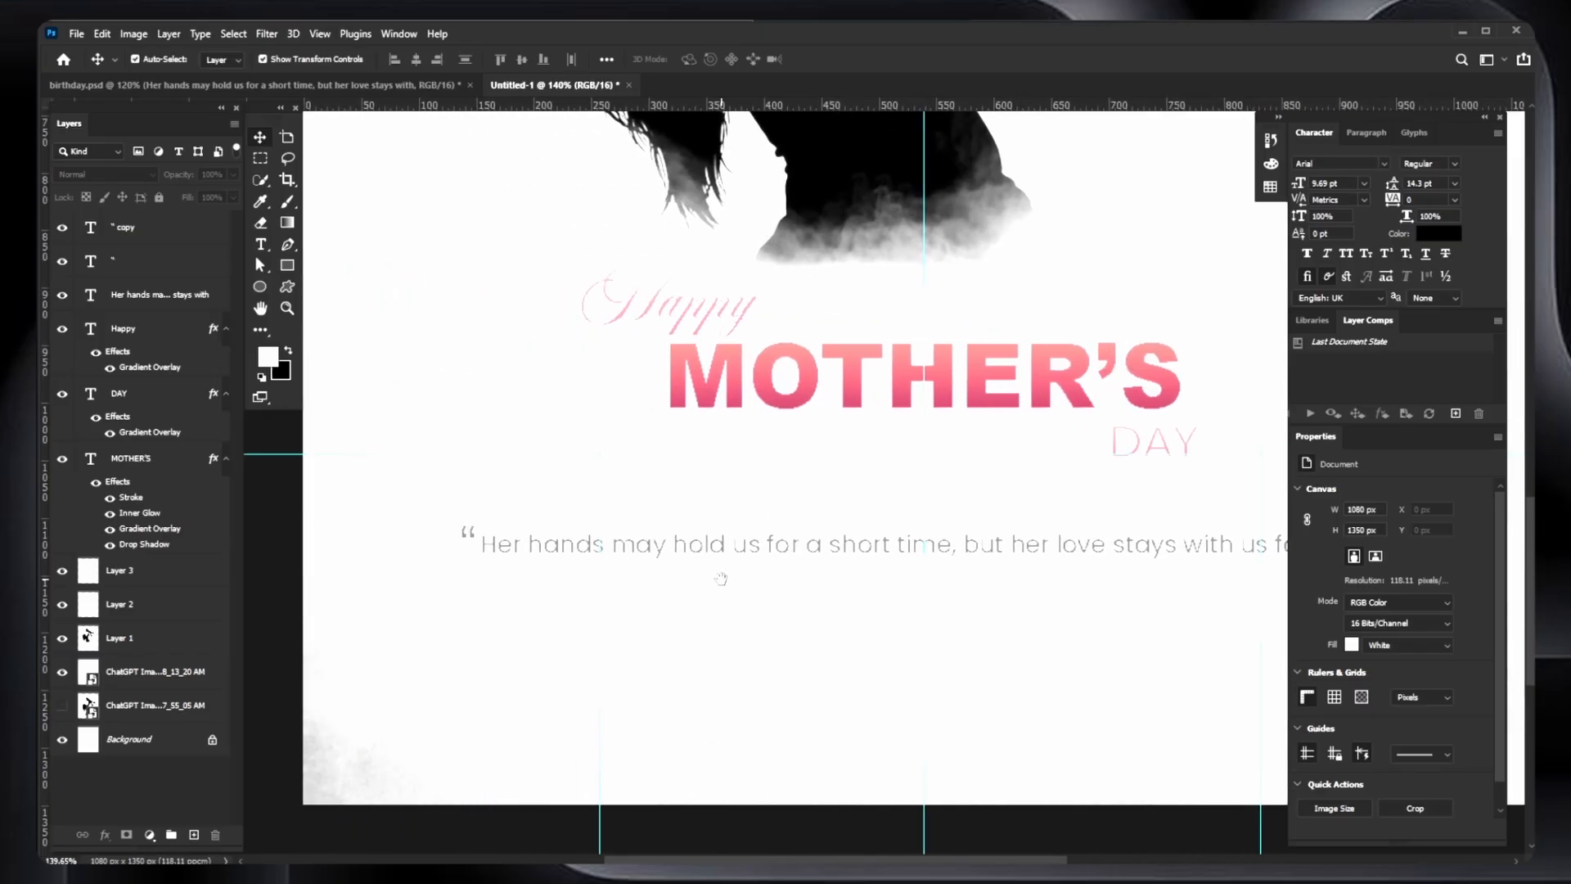
left_click(474, 529)
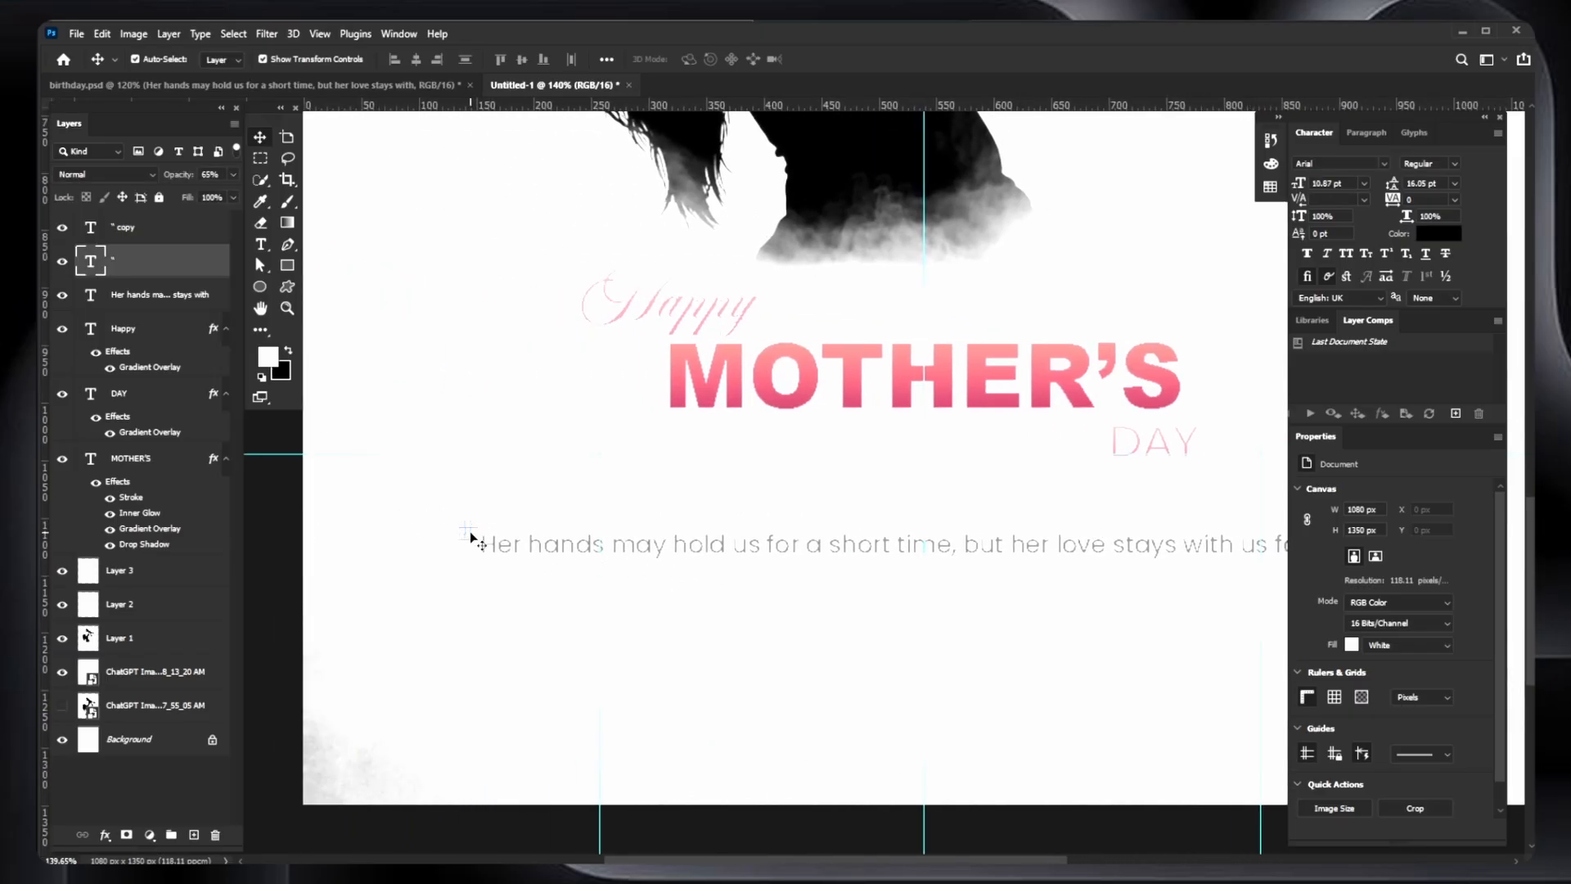
left_click(283, 697)
scroll(474, 642, "down", 5)
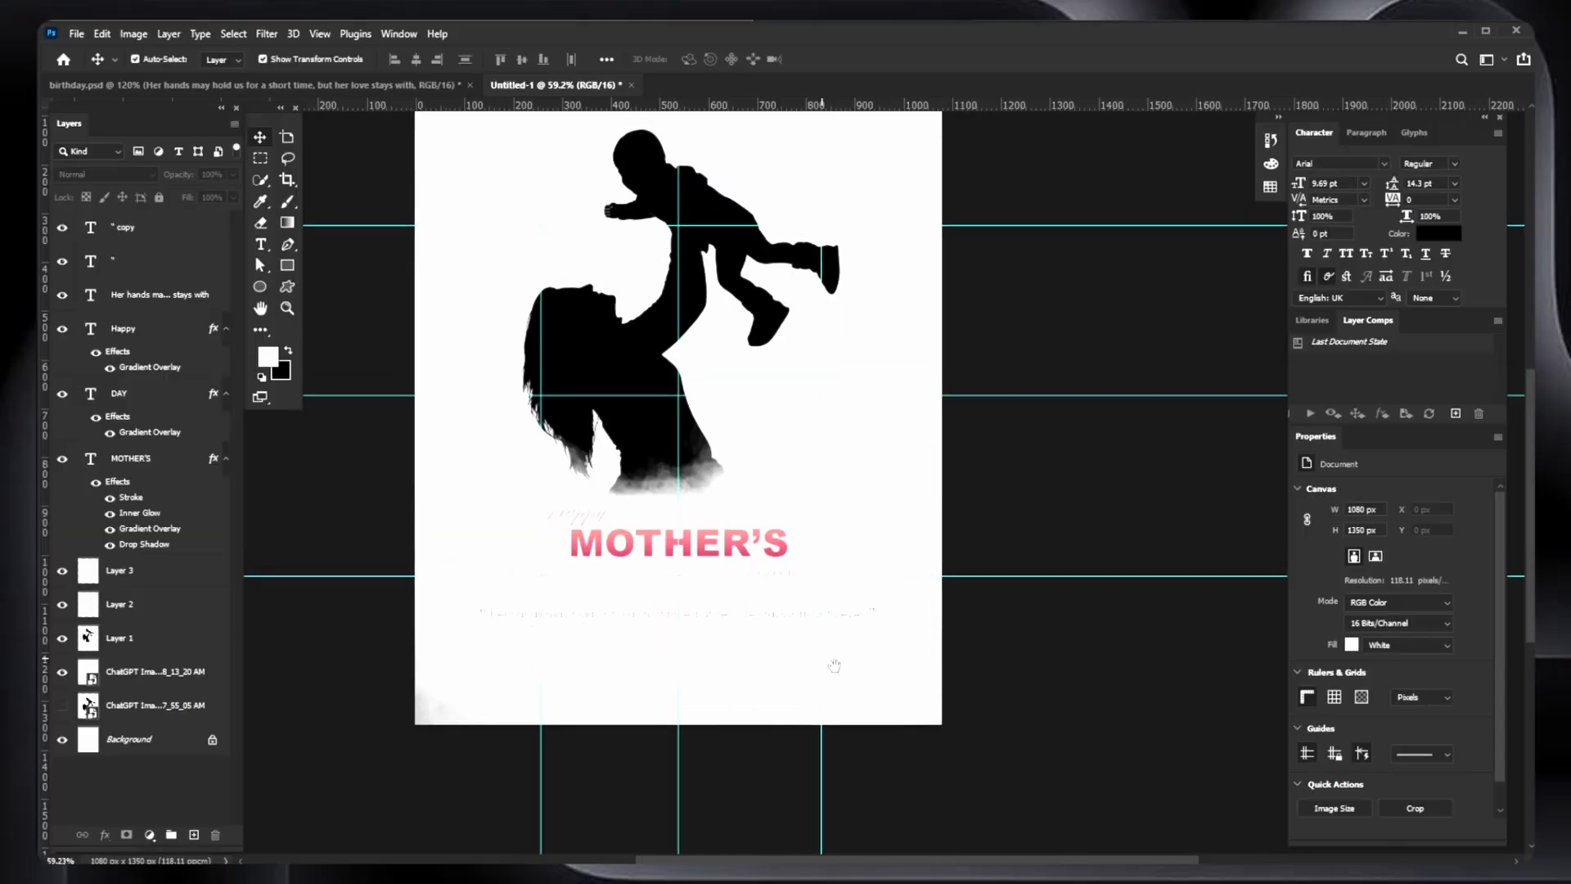
- Lower the opacity of the quote's text layer and check how it reads on the poster
left_click(815, 636)
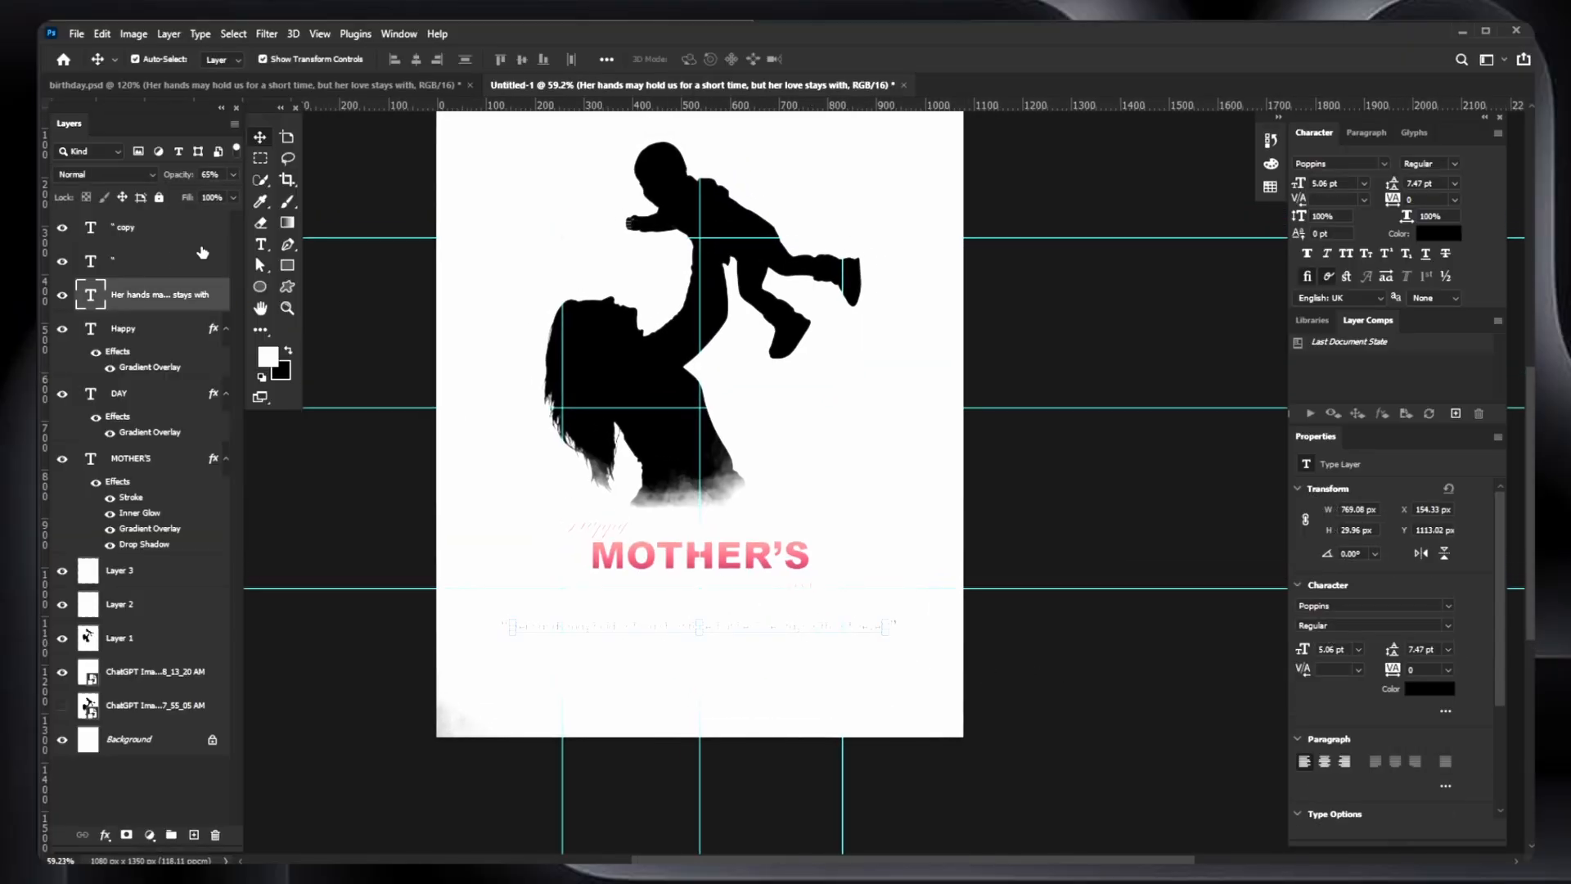
left_click(210, 174)
type("5")
left_click(764, 616)
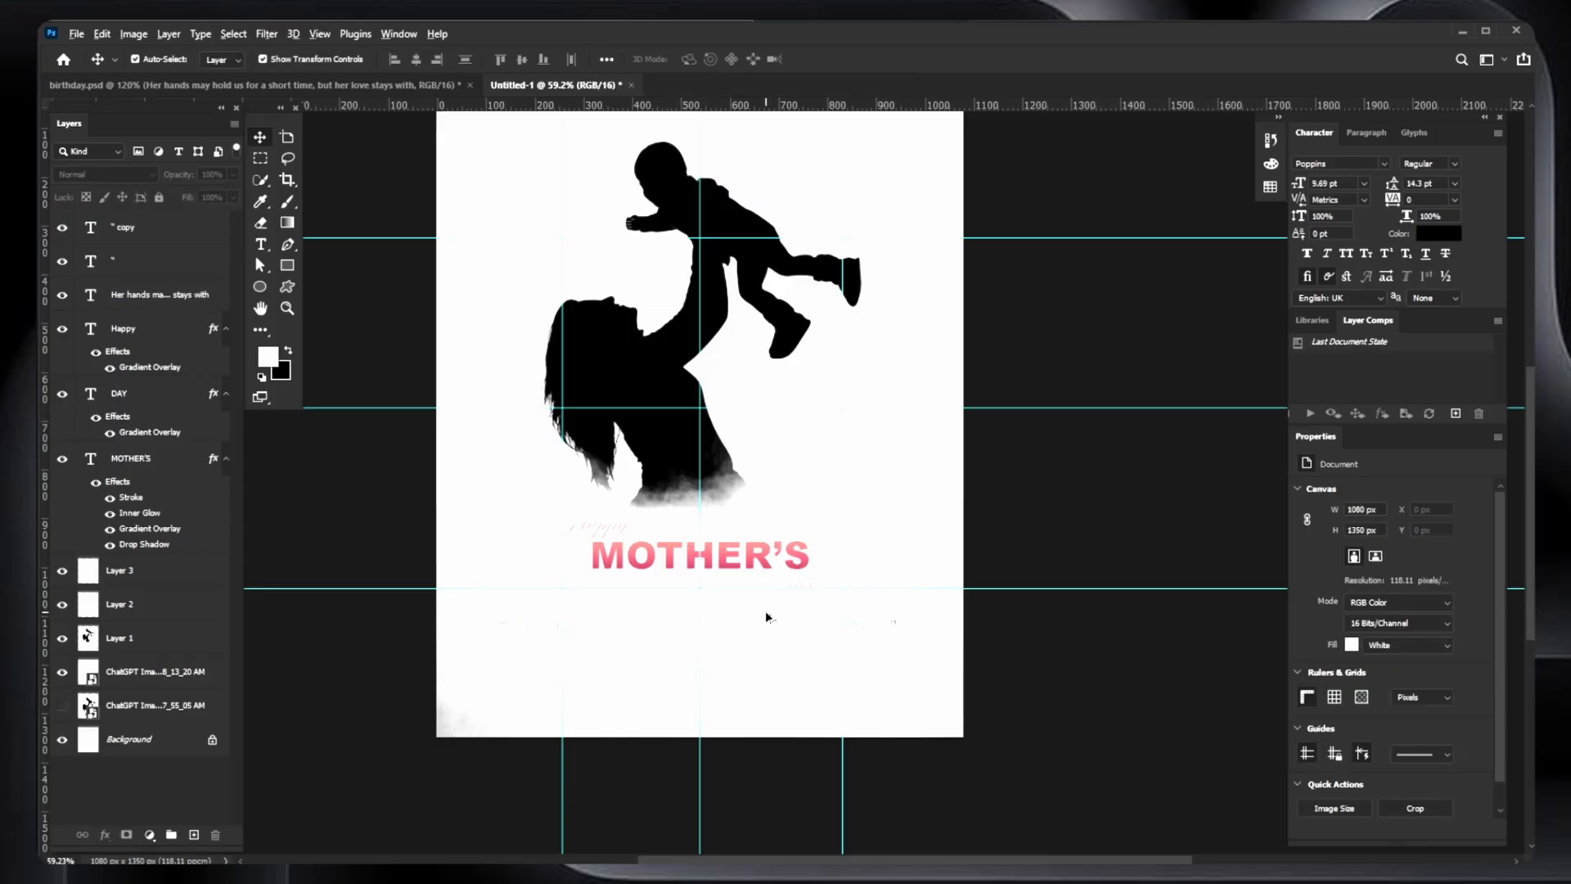
scroll(762, 619, "up", 5)
scroll(763, 616, "up", 2)
scroll(763, 616, "down", 6)
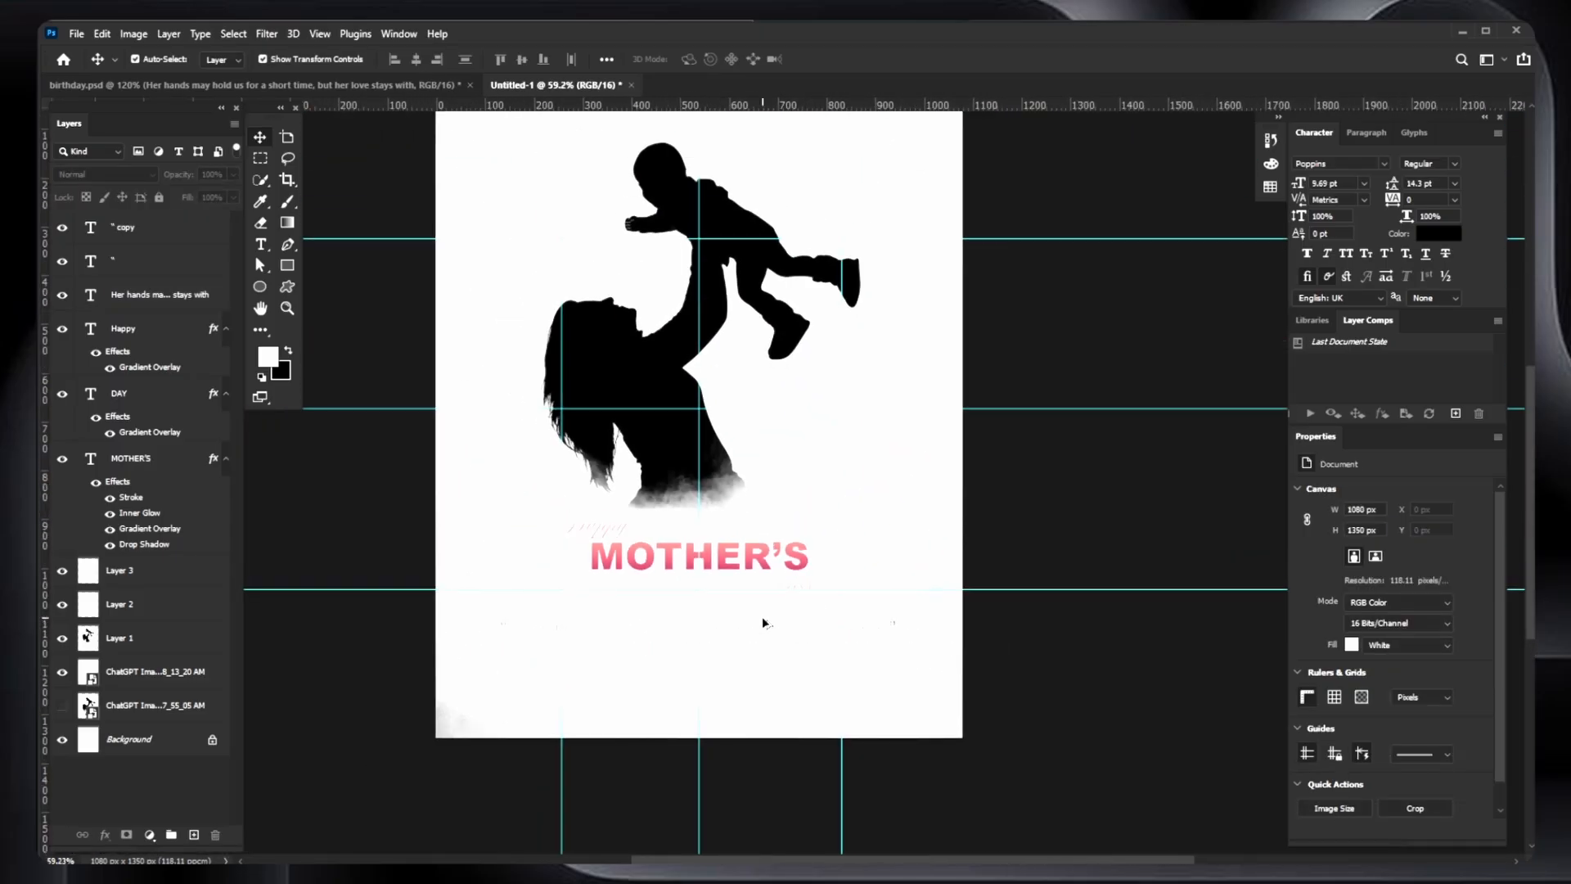
- Add a new layer above Layer 3 and choose the KYLE Ultimate Pencil Hard brush from the Dry Media Brushes
scroll(765, 616, "up", 5)
scroll(769, 620, "up", 5)
left_click_drag(905, 565, 724, 626)
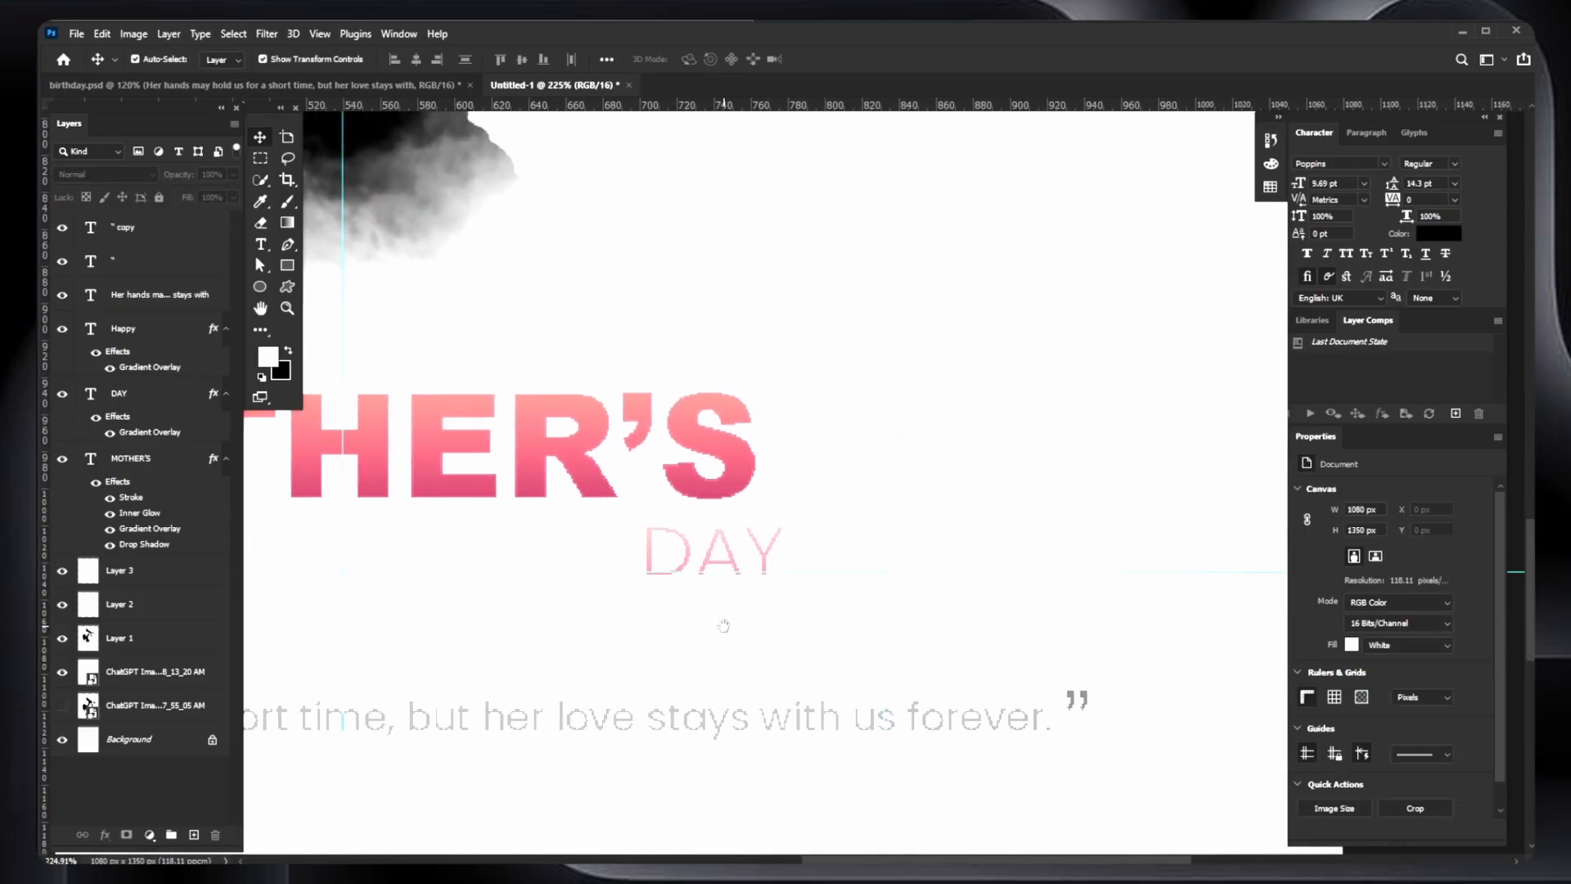
left_click(194, 834)
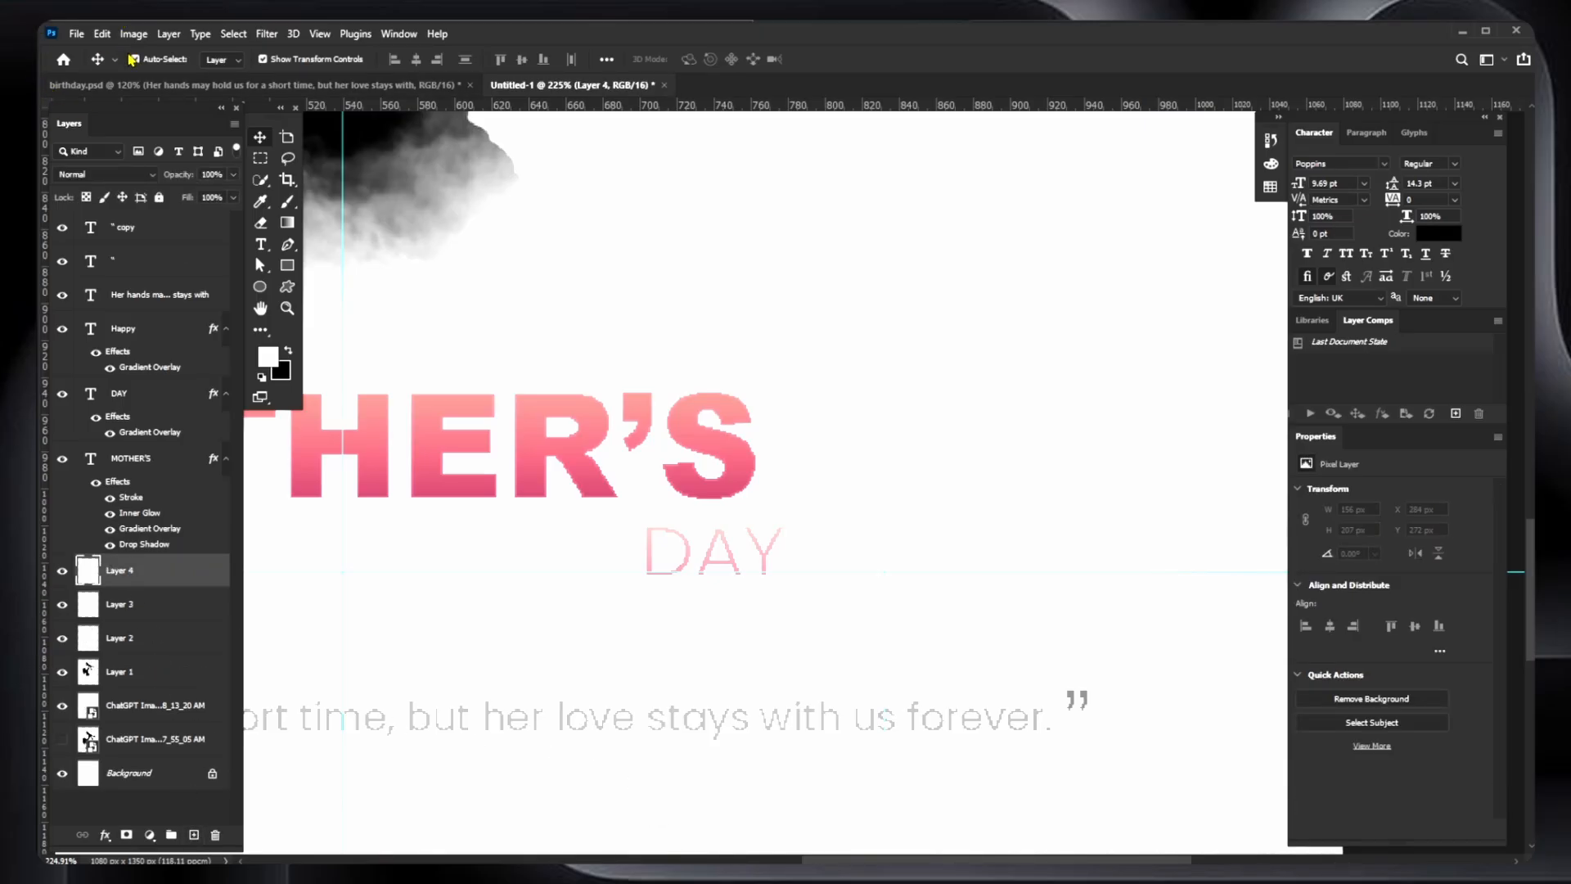
key("b")
left_click(161, 59)
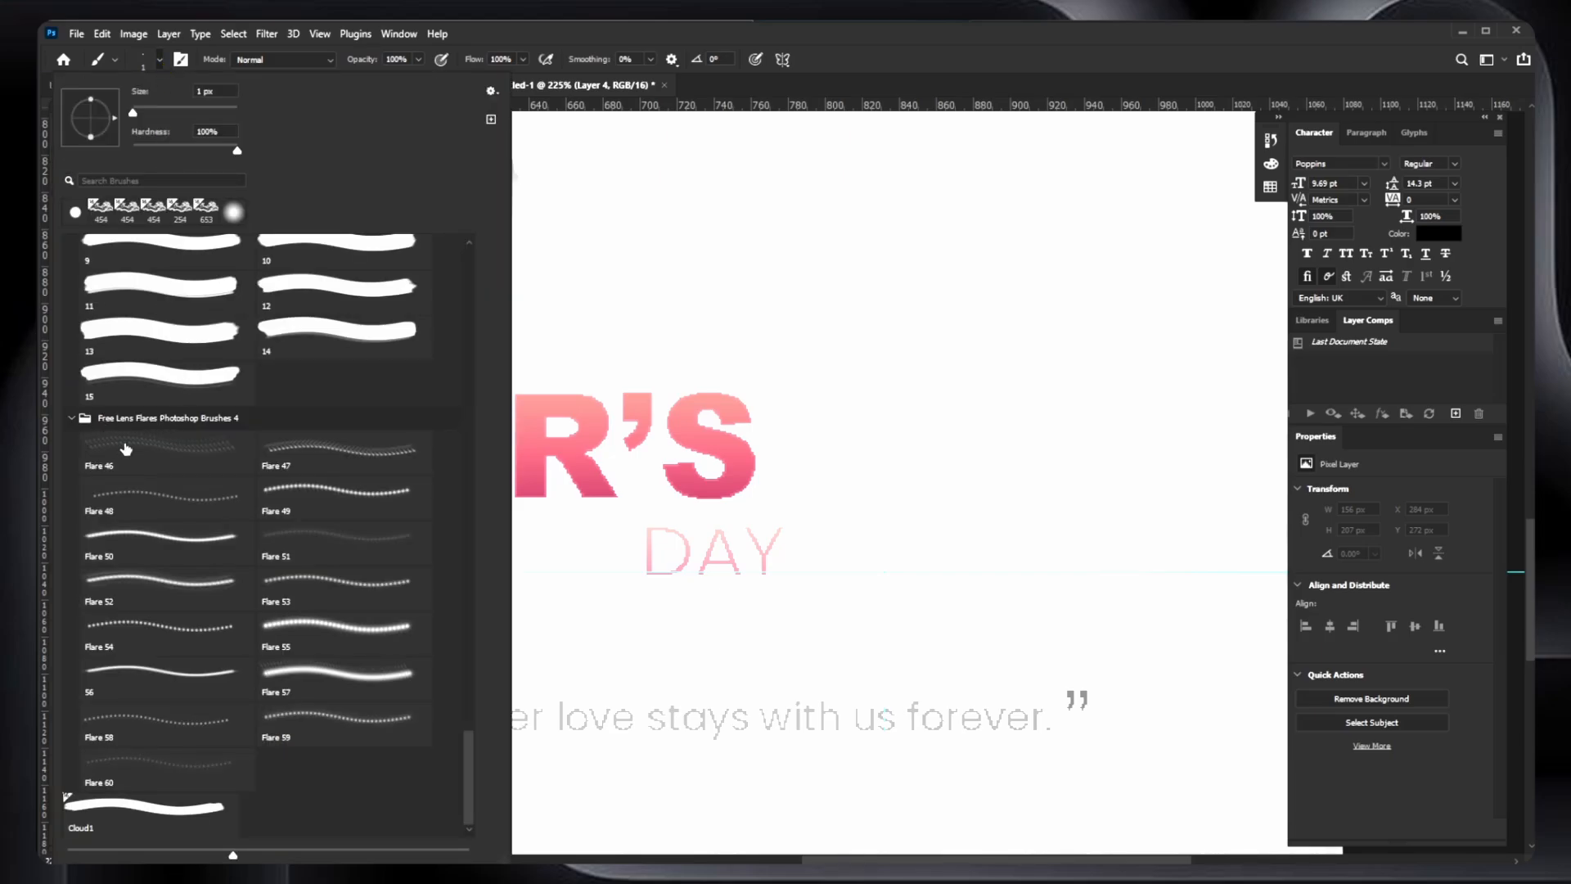
scroll(123, 450, "up", 3)
mouse_move(472, 724)
left_mouse_down()
mouse_move(473, 418)
mouse_move(510, 251)
mouse_move(516, 273)
left_mouse_up()
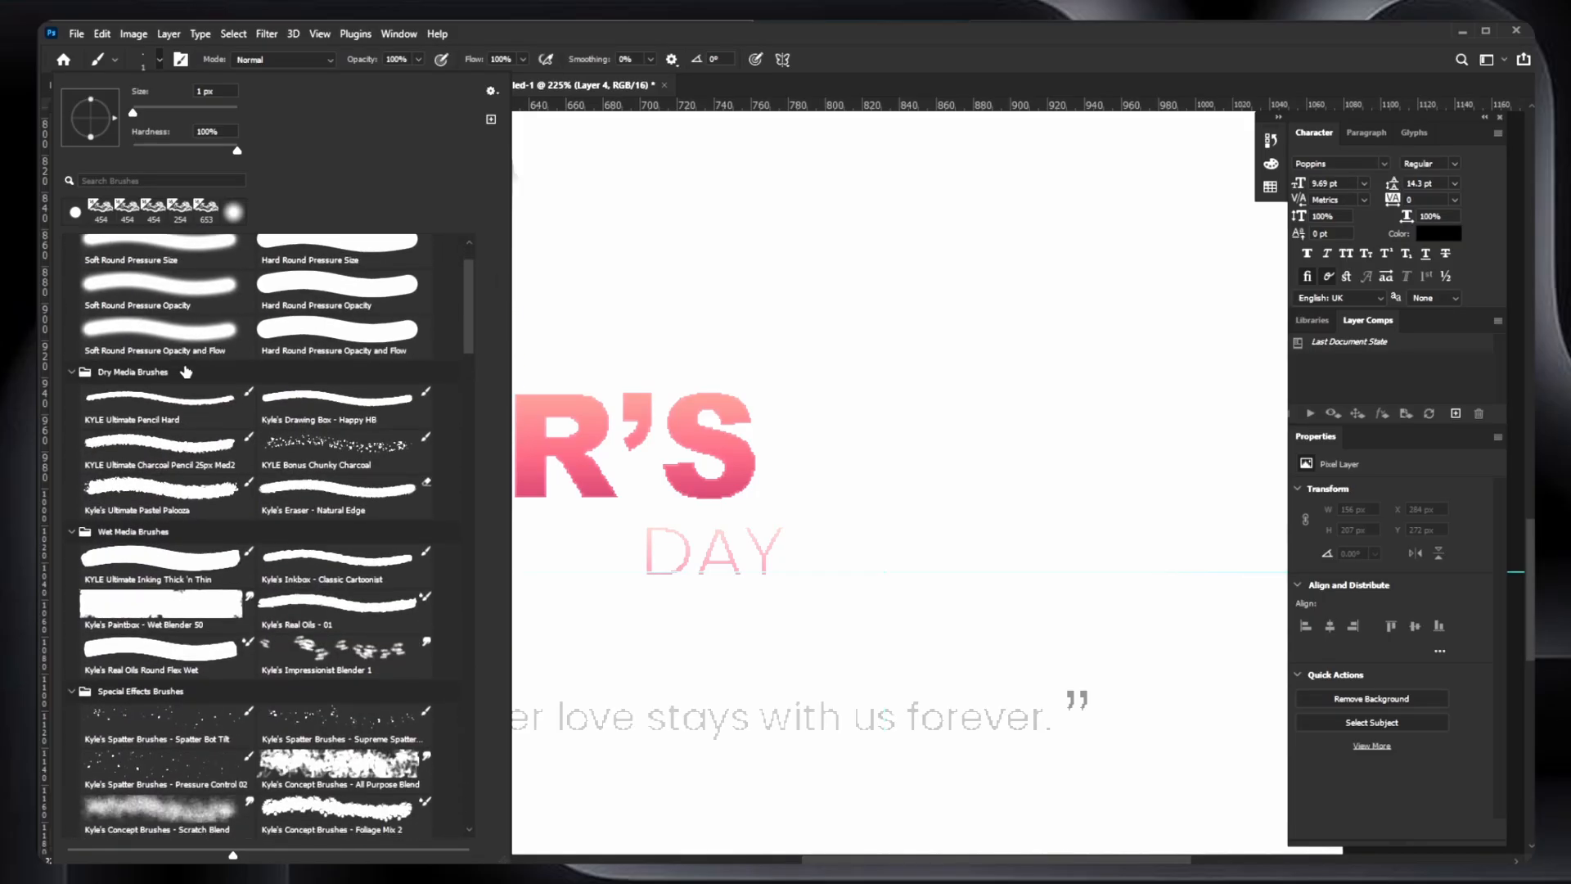
left_click(164, 397)
- Set the pencil brush to 64% opacity, enlarge its flattened tip and angle it to -144°, testing it in white below DAY
left_click(740, 626)
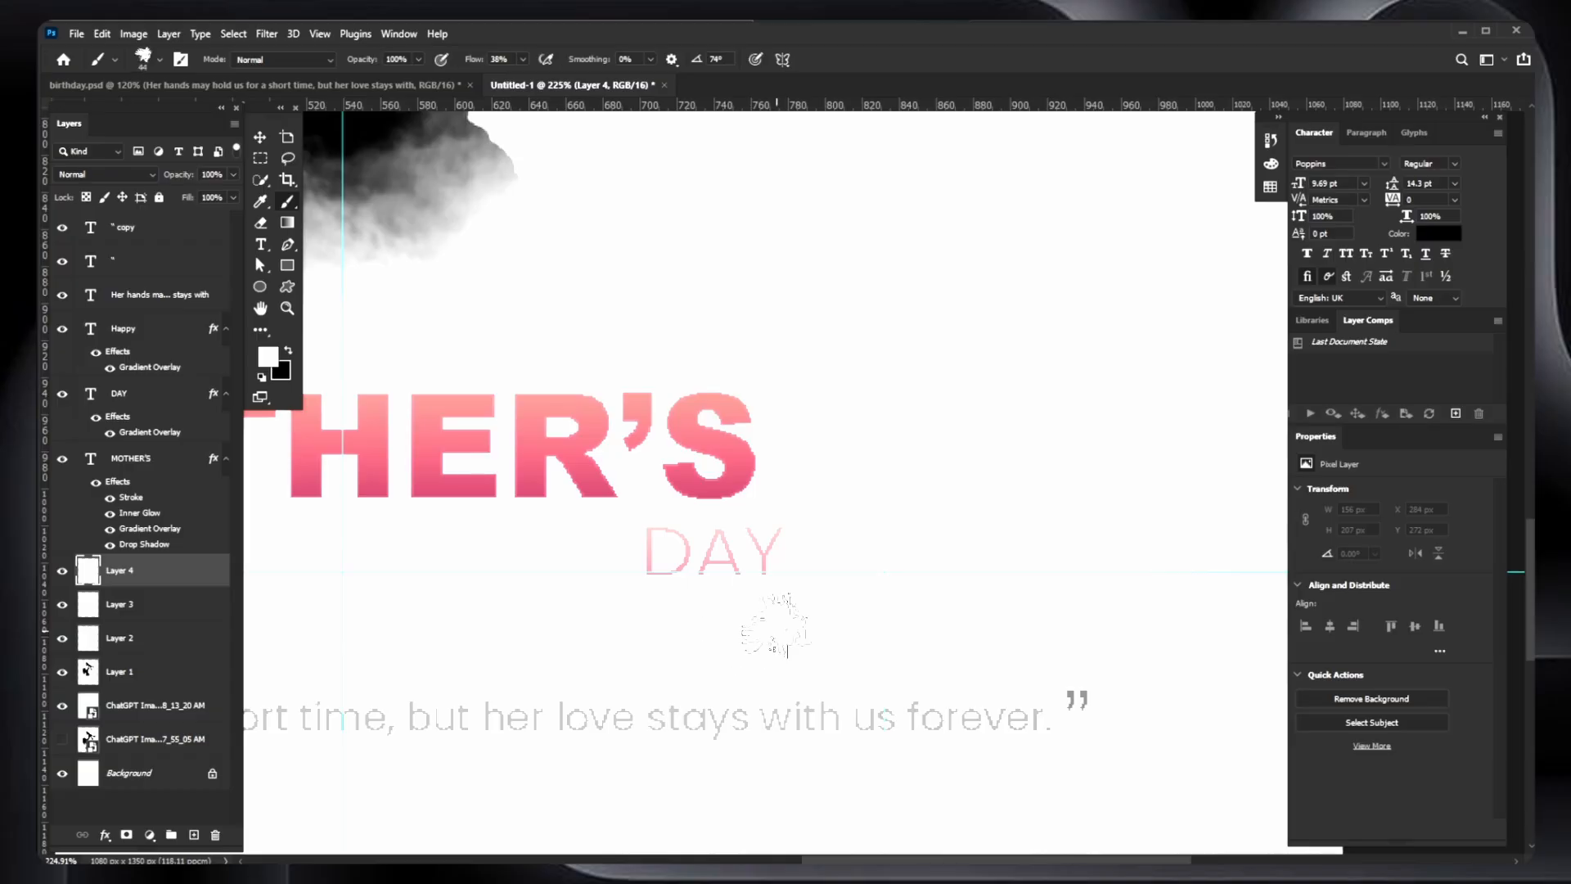
mouse_move(373, 63)
left_mouse_down()
mouse_move(334, 65)
mouse_move(370, 65)
left_mouse_up()
left_click(159, 63)
mouse_move(110, 137)
left_mouse_down()
mouse_move(91, 129)
mouse_move(100, 109)
mouse_move(68, 149)
left_mouse_up()
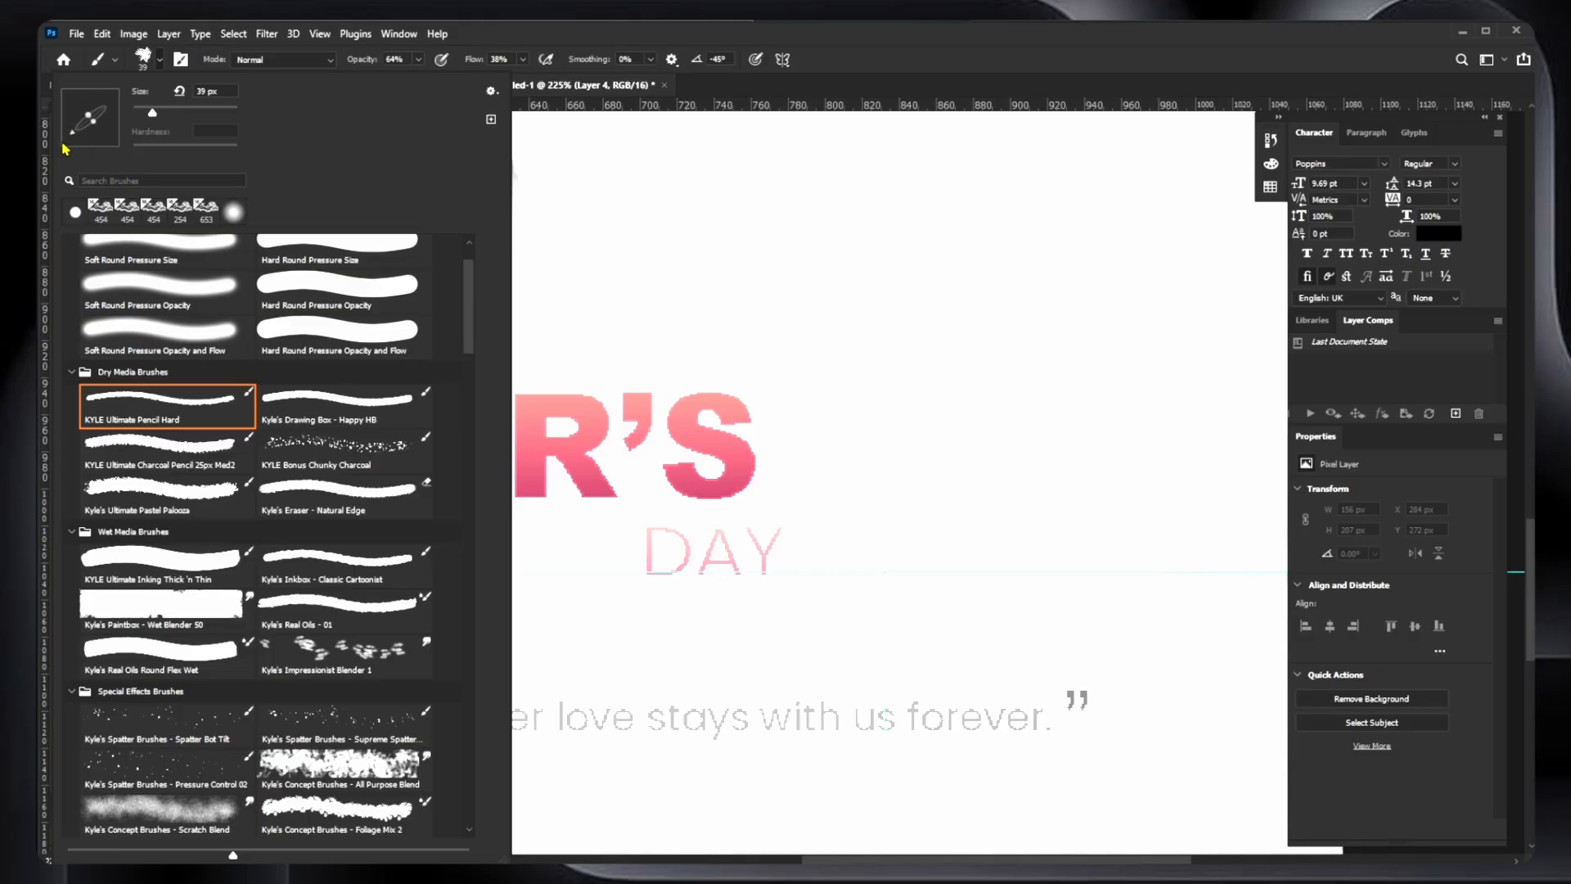
mouse_move(720, 587)
left_mouse_down()
mouse_move(779, 580)
mouse_move(751, 592)
mouse_move(861, 605)
left_mouse_up()
left_click(159, 61)
left_click_drag(96, 128, 92, 129)
left_click(773, 591)
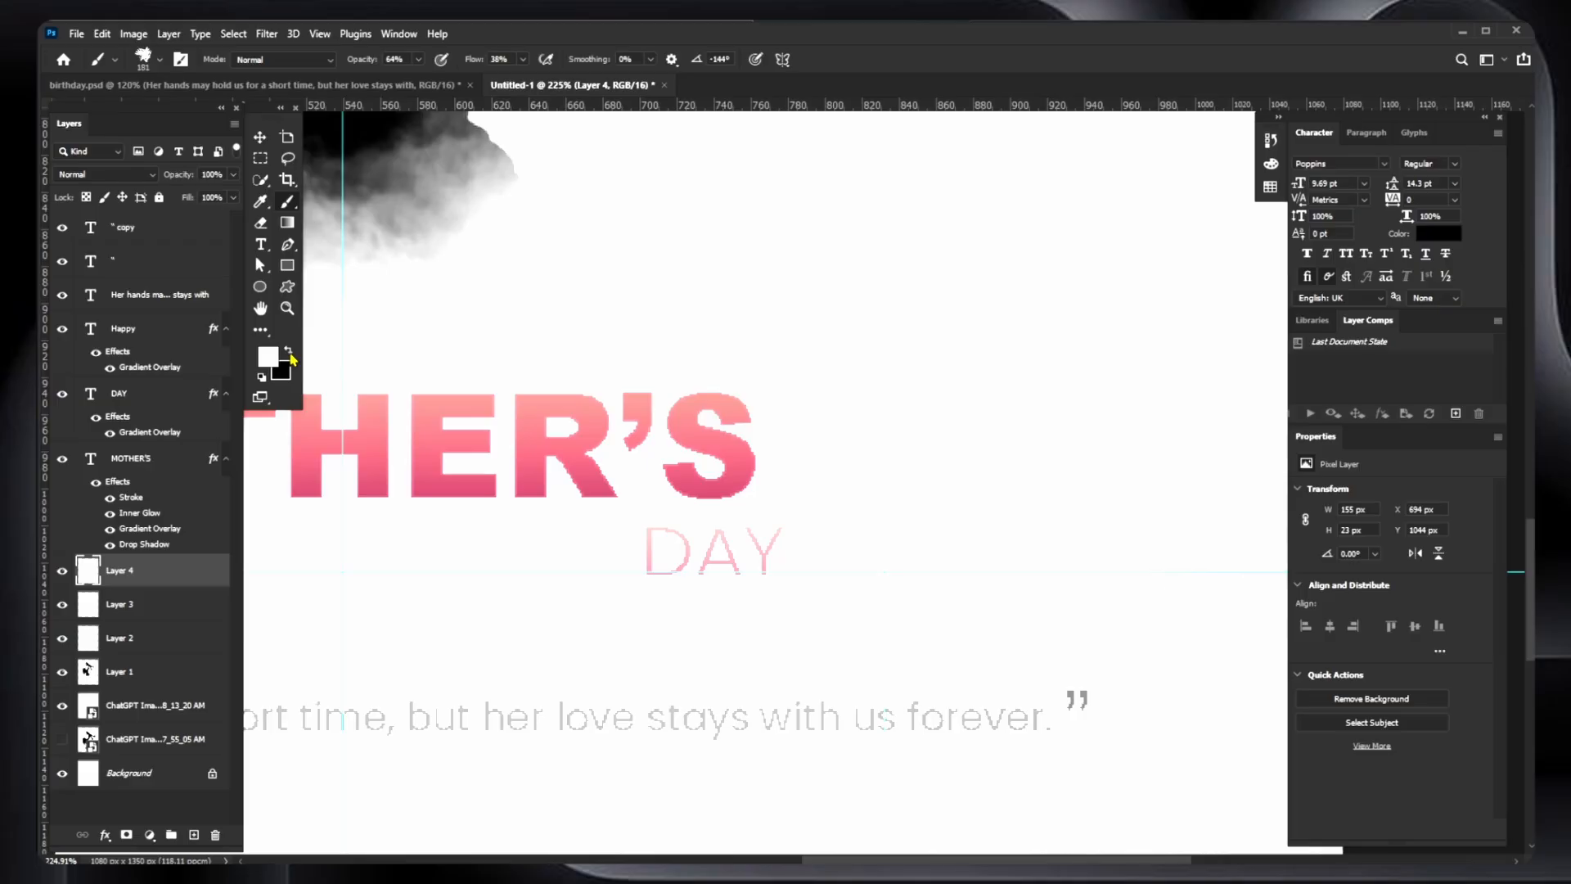
- Sample the light pink of the MOTHER'S title as foreground colour and stamp a diagonal pencil stroke over DAY on Layer 4
left_click(276, 358)
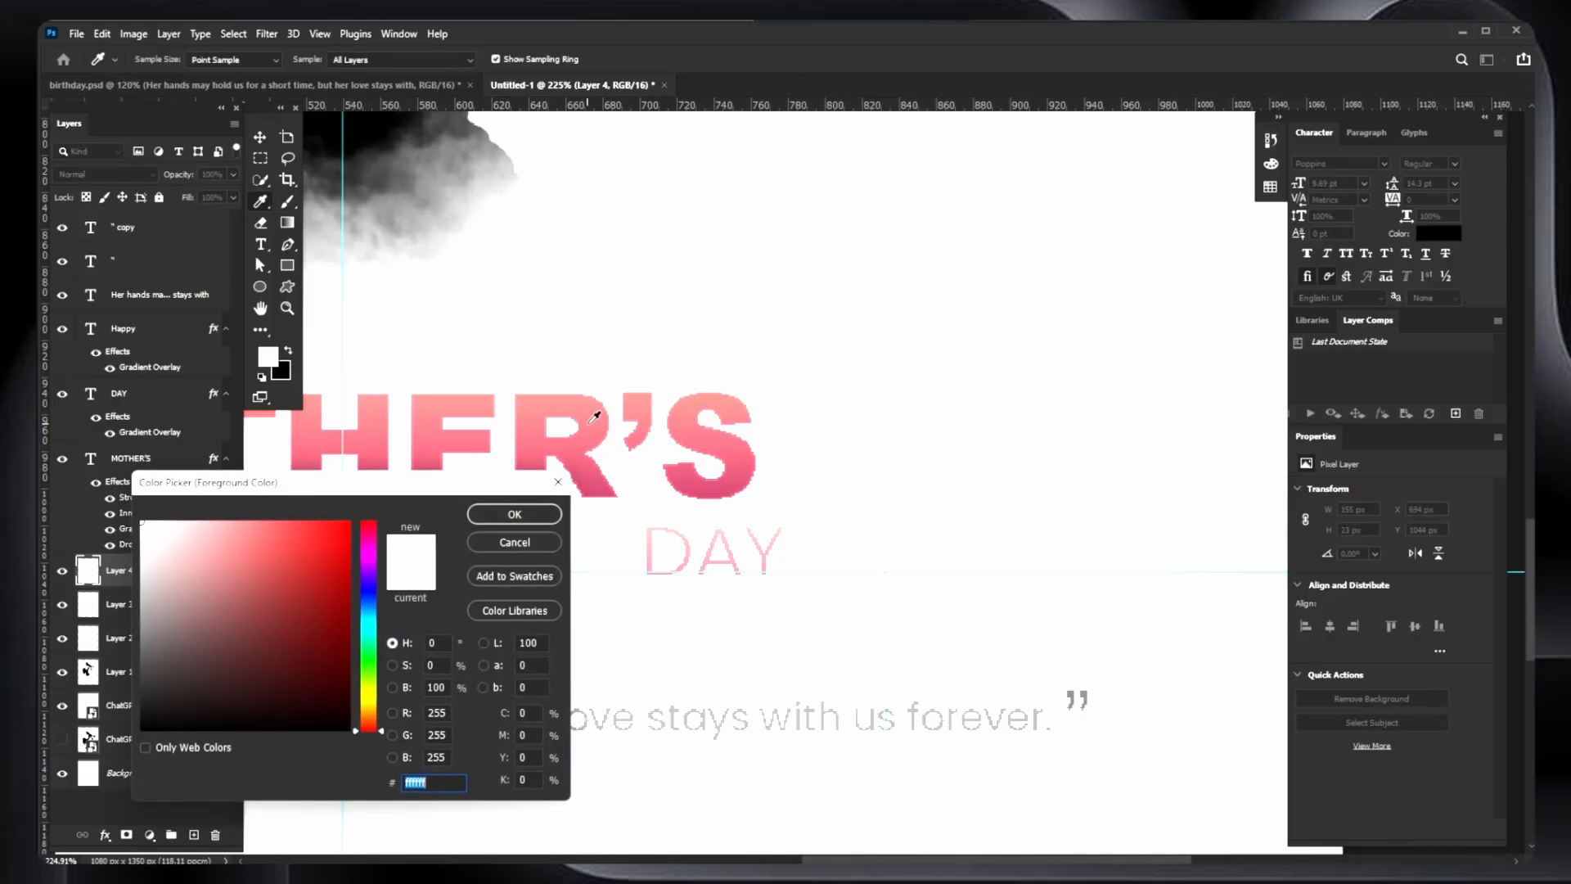
left_click(589, 415)
left_click(515, 513)
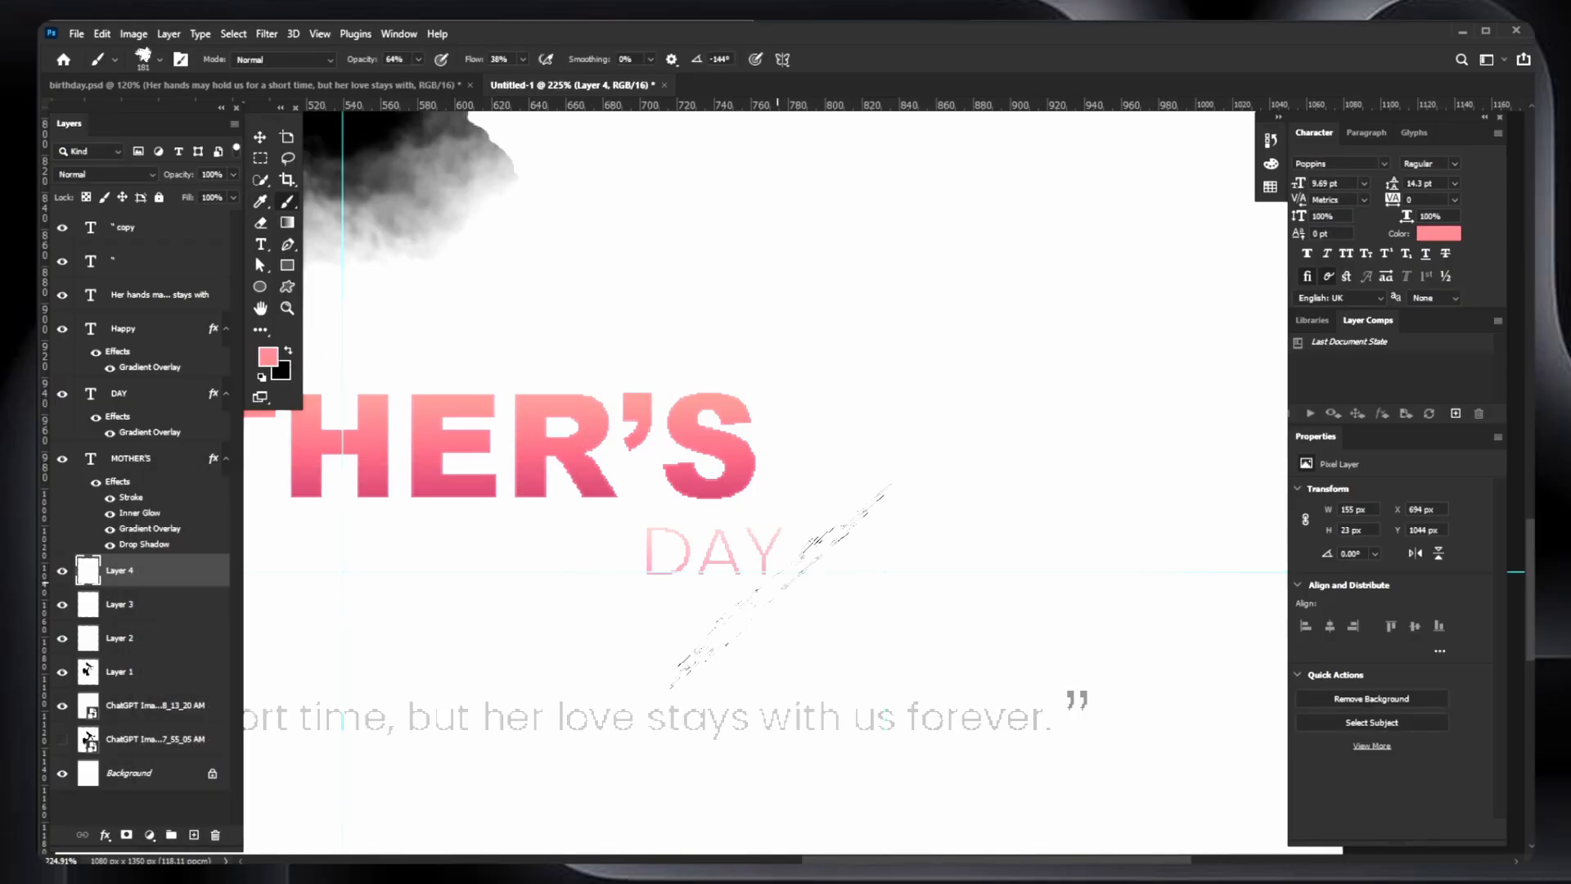
left_click(777, 583)
- Rotate the pink pencil stroke by about 33.3° and position it as an underline beneath DAY
key("v")
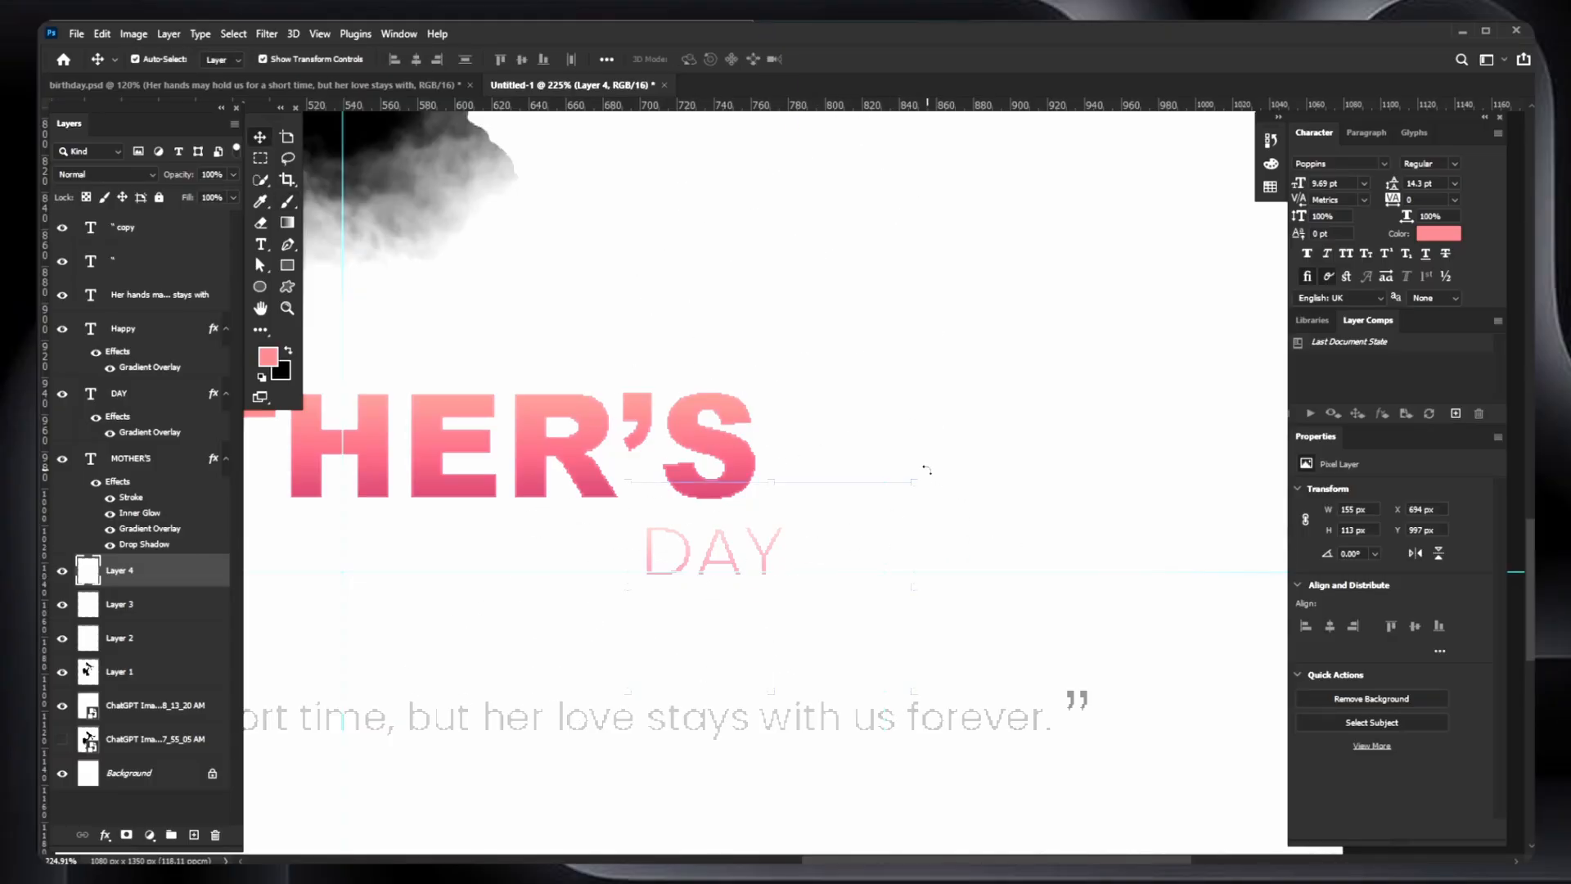
left_click_drag(937, 484, 1014, 560)
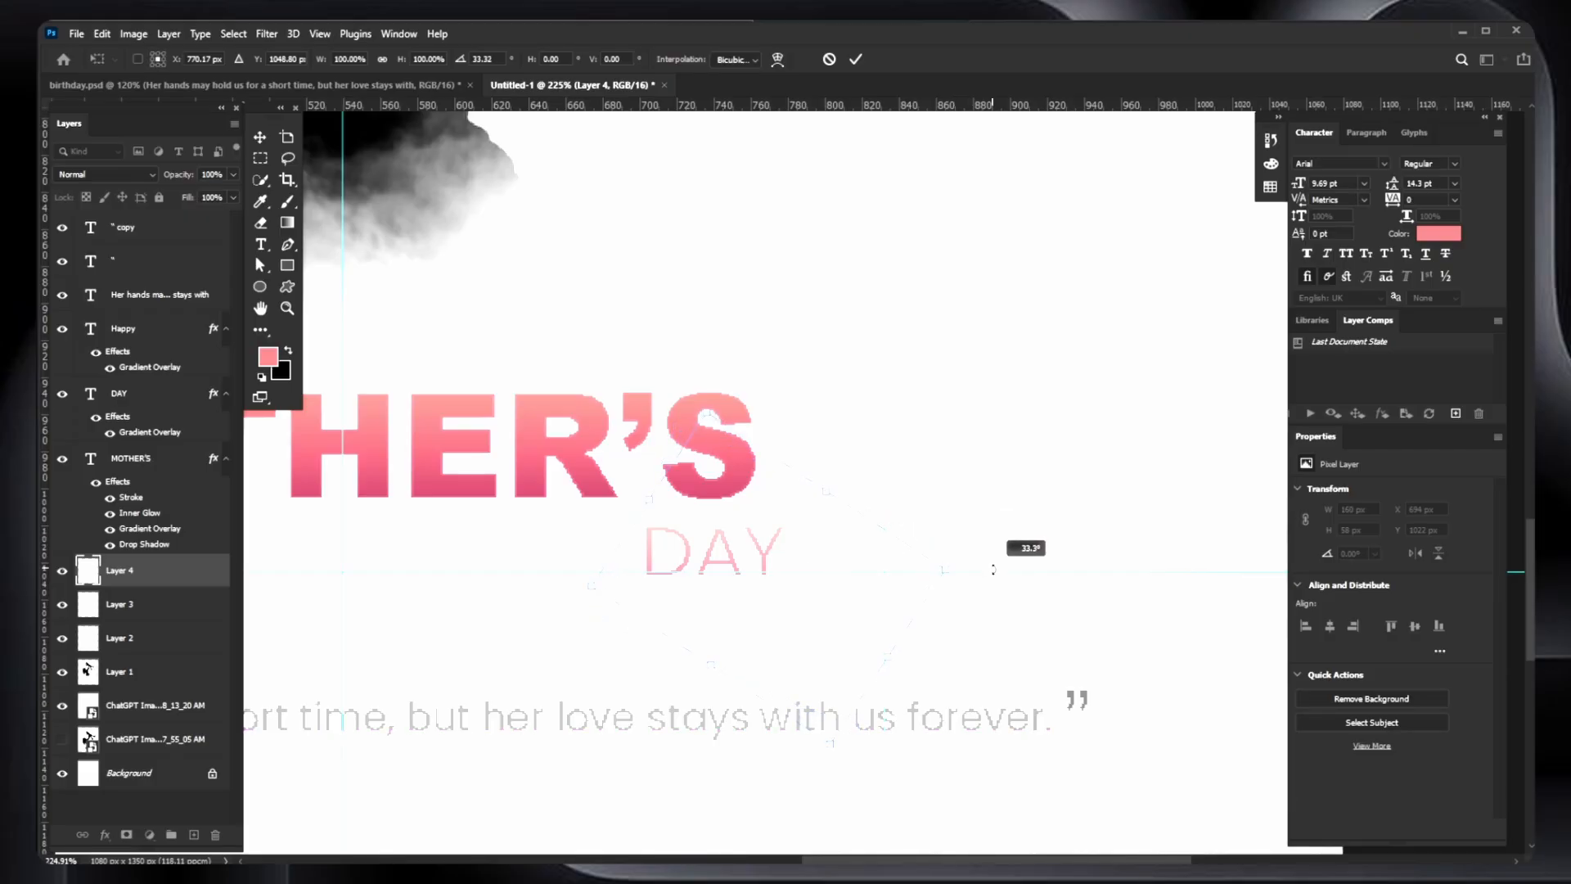
scroll(701, 603, "up", 5)
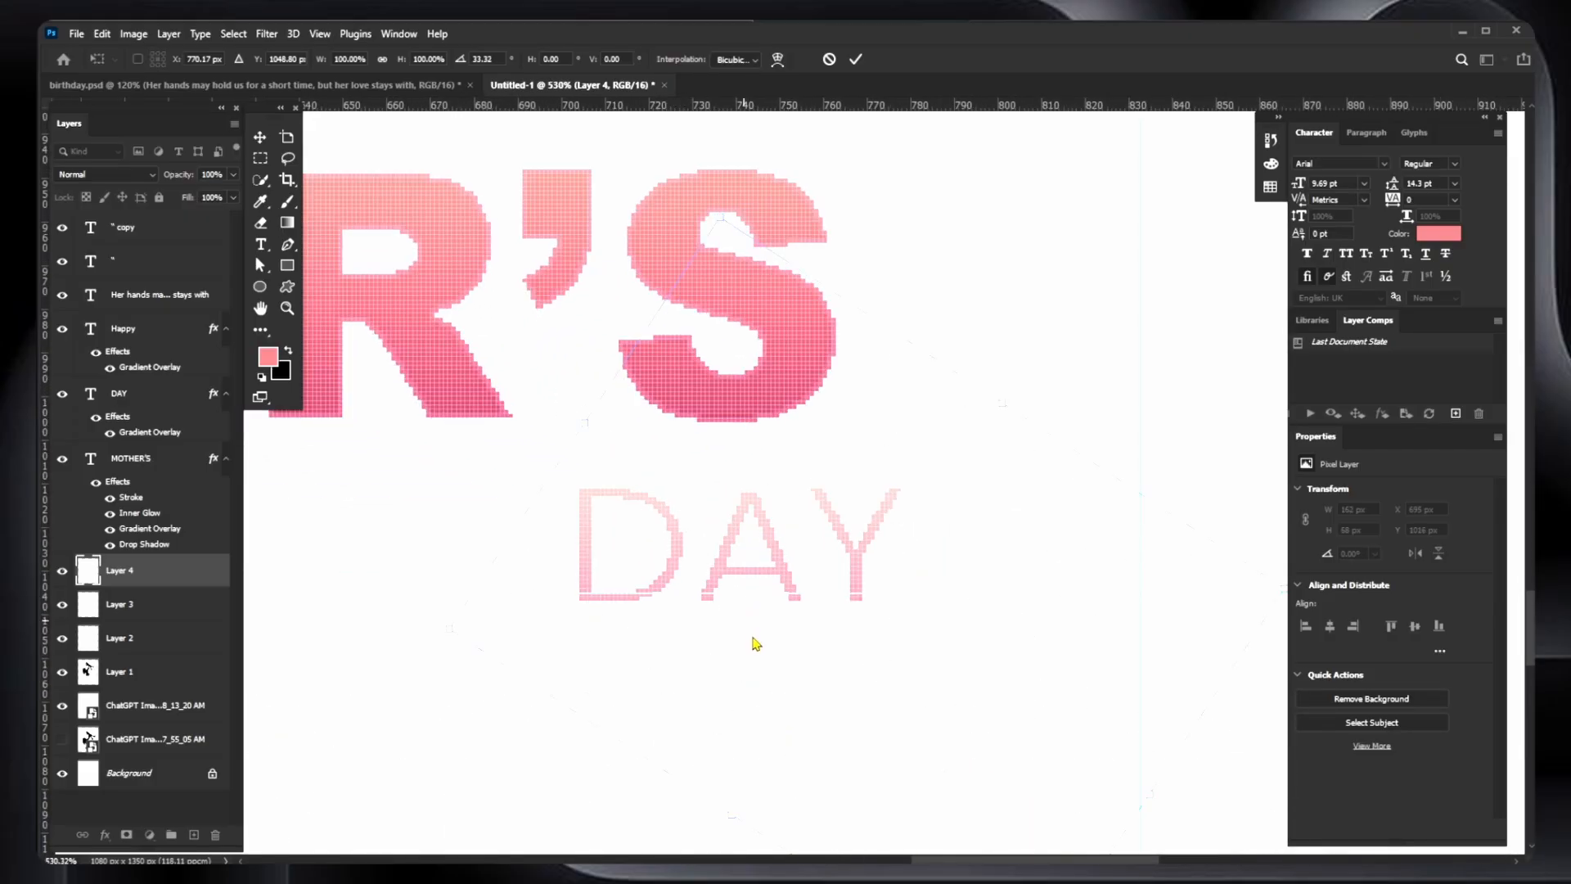
left_click_drag(761, 636, 755, 601)
scroll(752, 603, "down", 12)
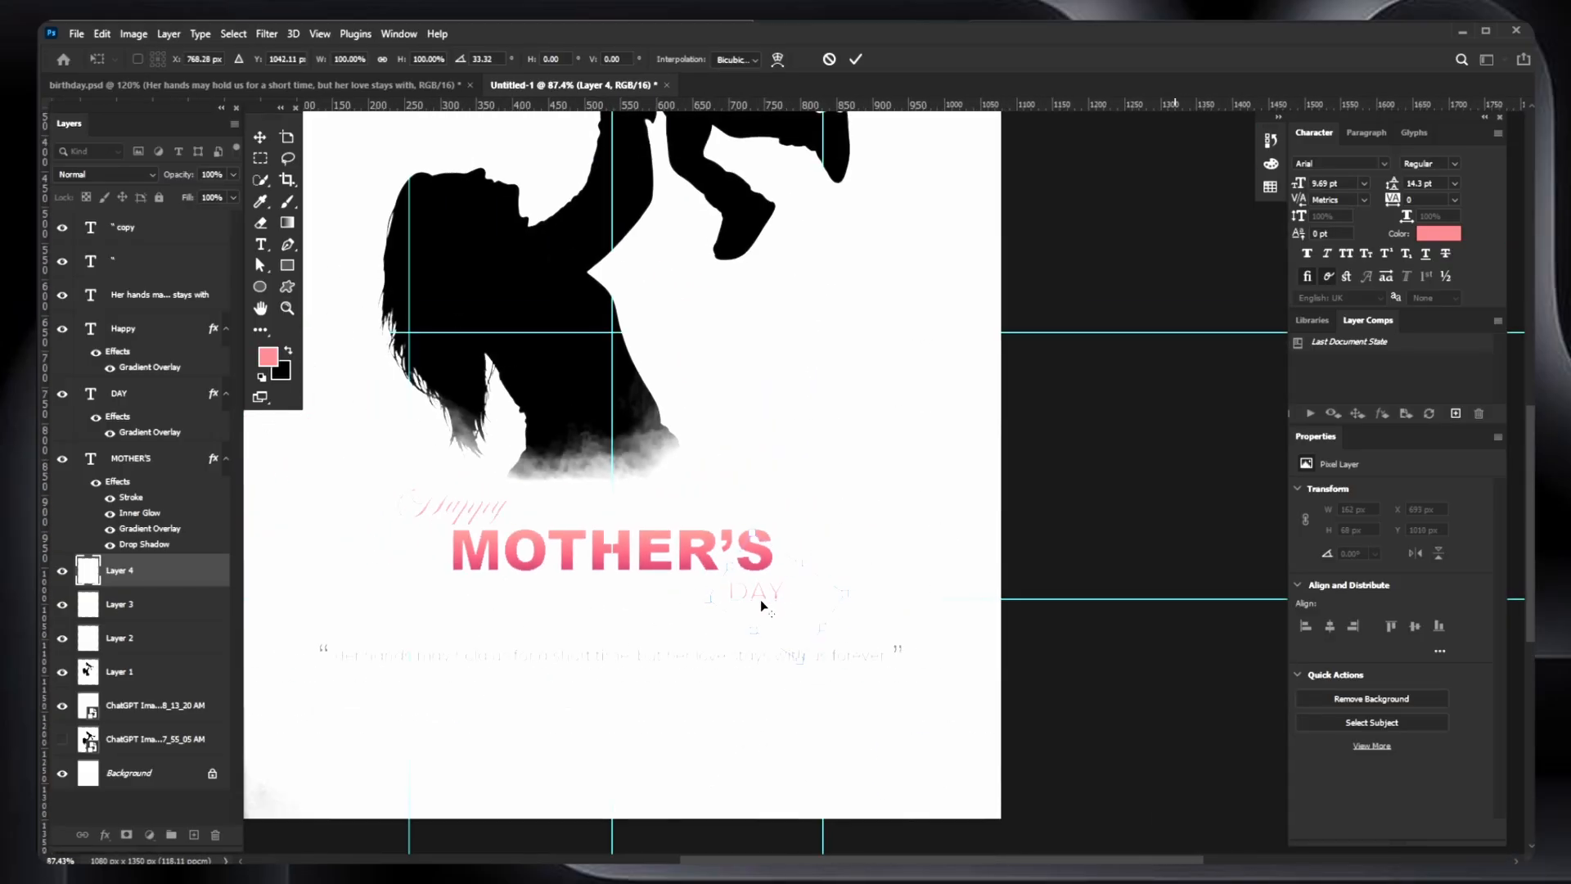
left_click(854, 61)
- Fine-tune the position of the pink underline on Layer 4 beneath DAY, shifting it slightly left and down
left_click(1048, 341)
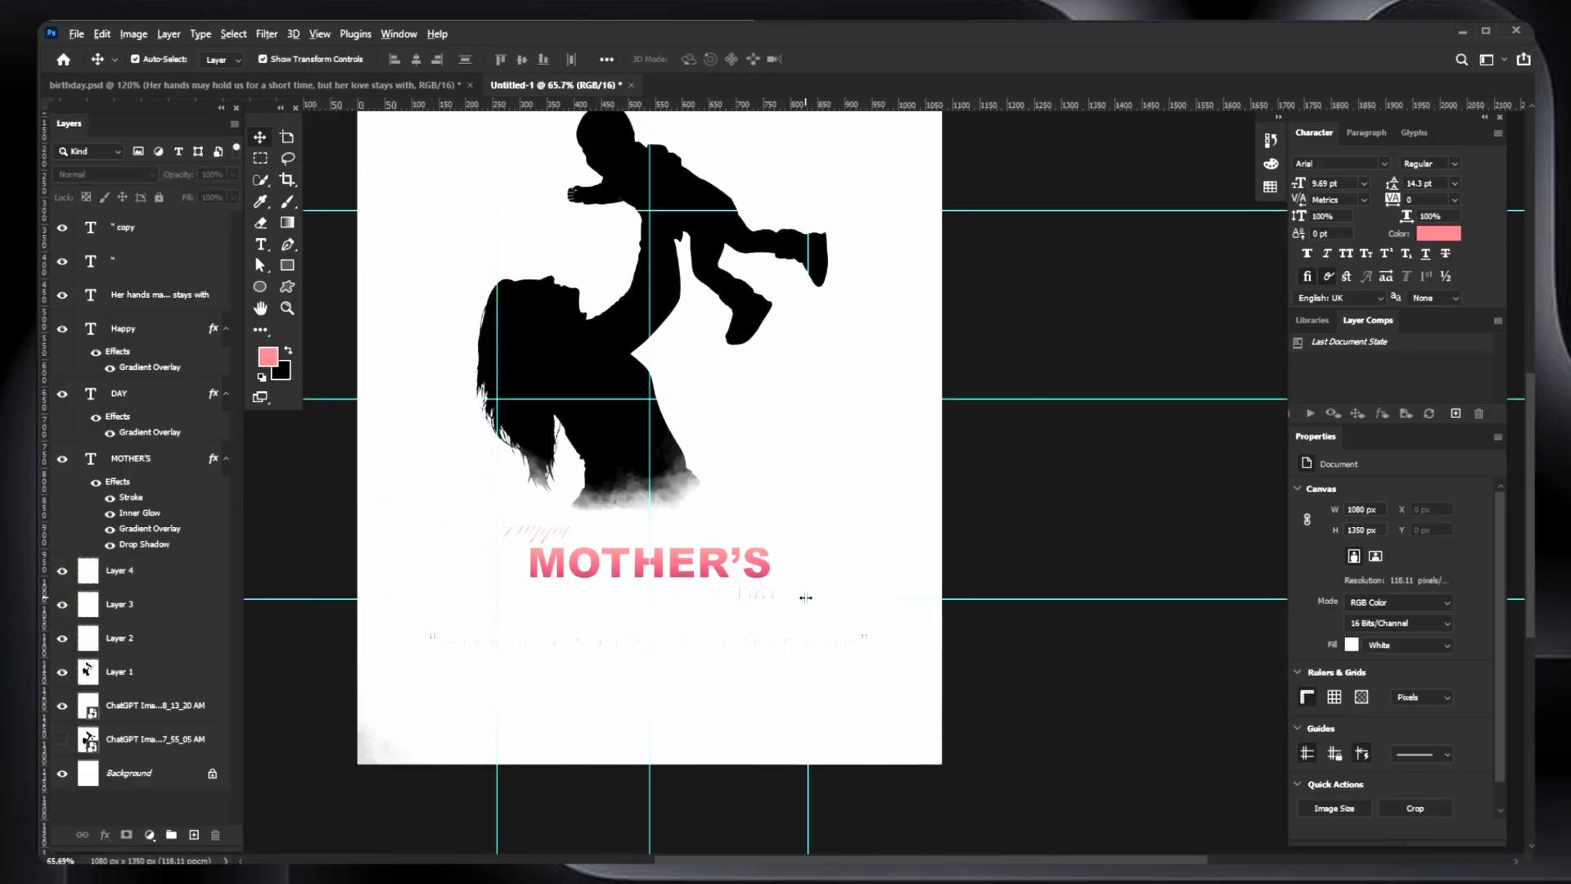
scroll(753, 611, "up", 8)
left_click(681, 598)
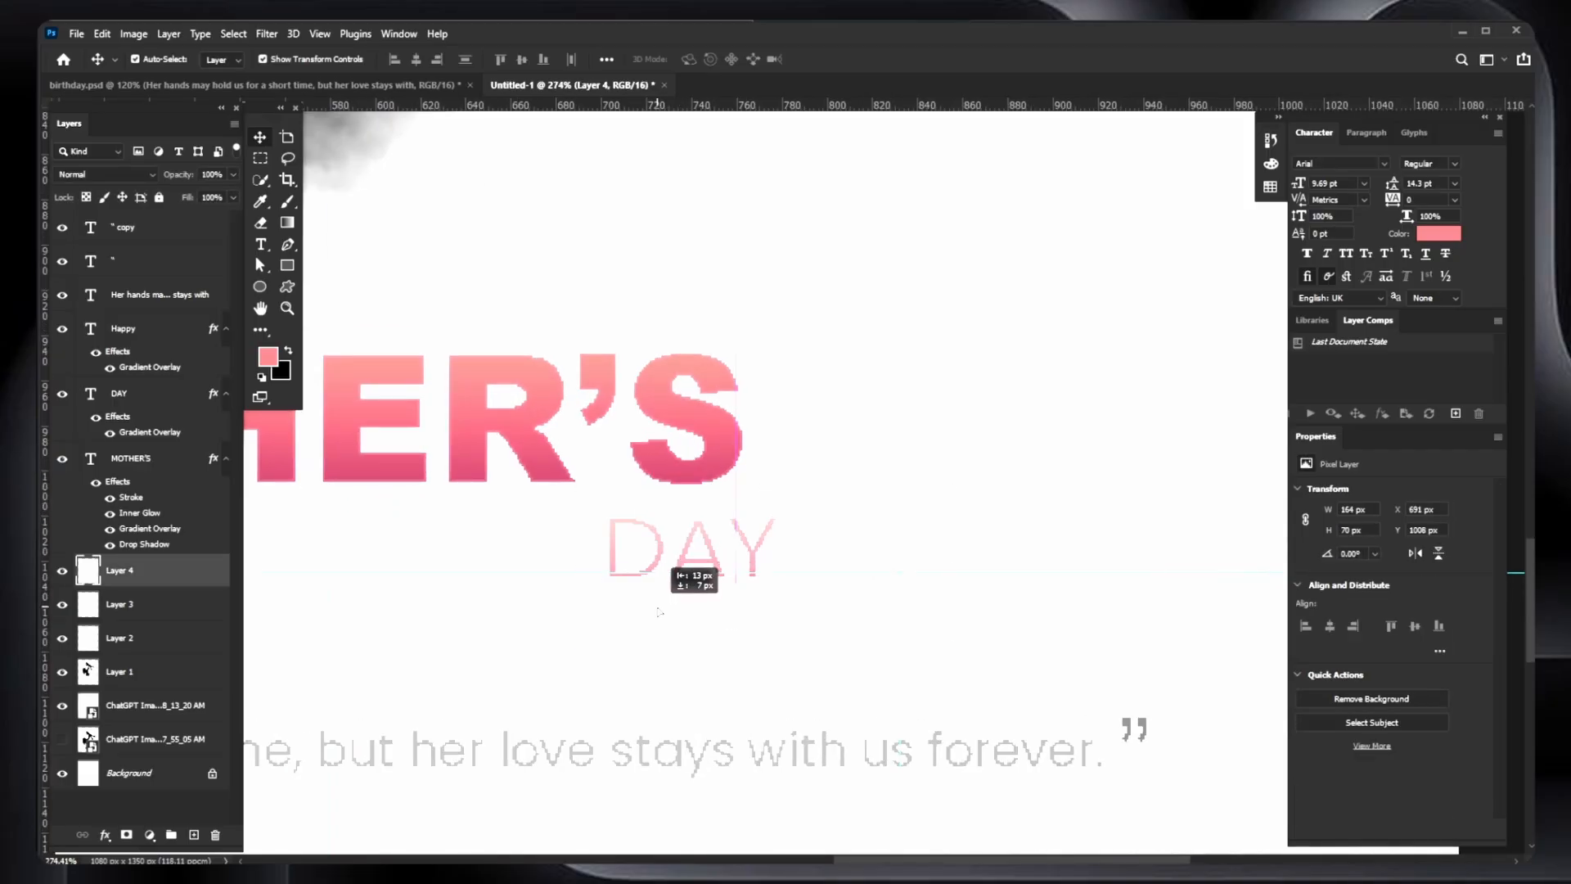
scroll(652, 621, "down", 2)
scroll(653, 621, "down", 3)
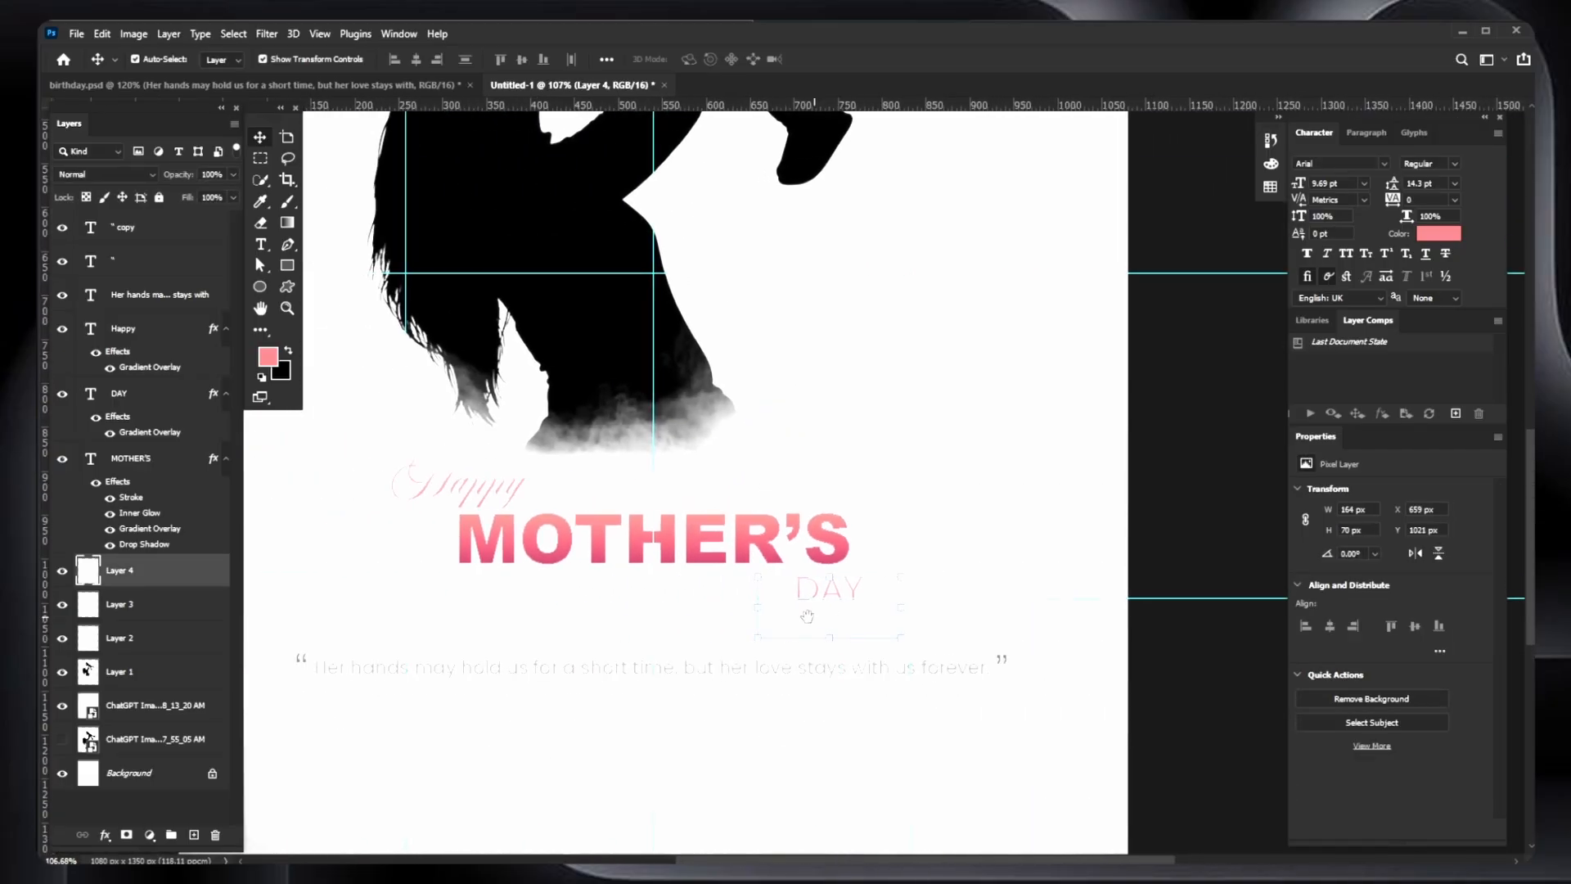
left_click_drag(658, 599, 850, 619)
left_click_drag(860, 618, 729, 605)
left_click(1178, 526)
- Review the whole poster and clear all its guides
scroll(810, 525, "down", 3)
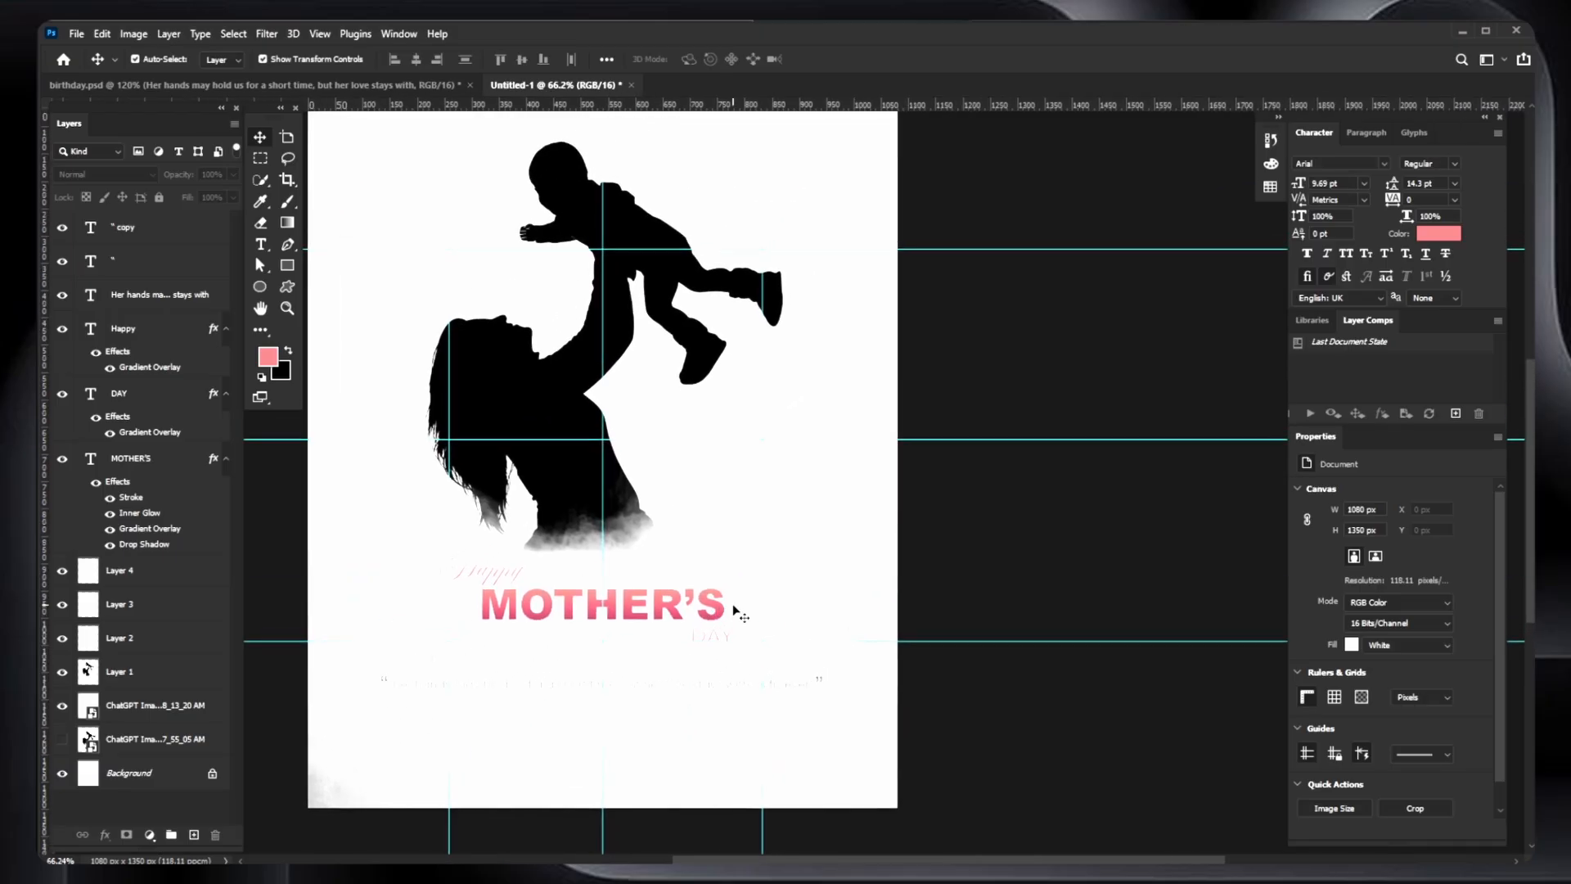
left_click_drag(558, 509, 754, 572)
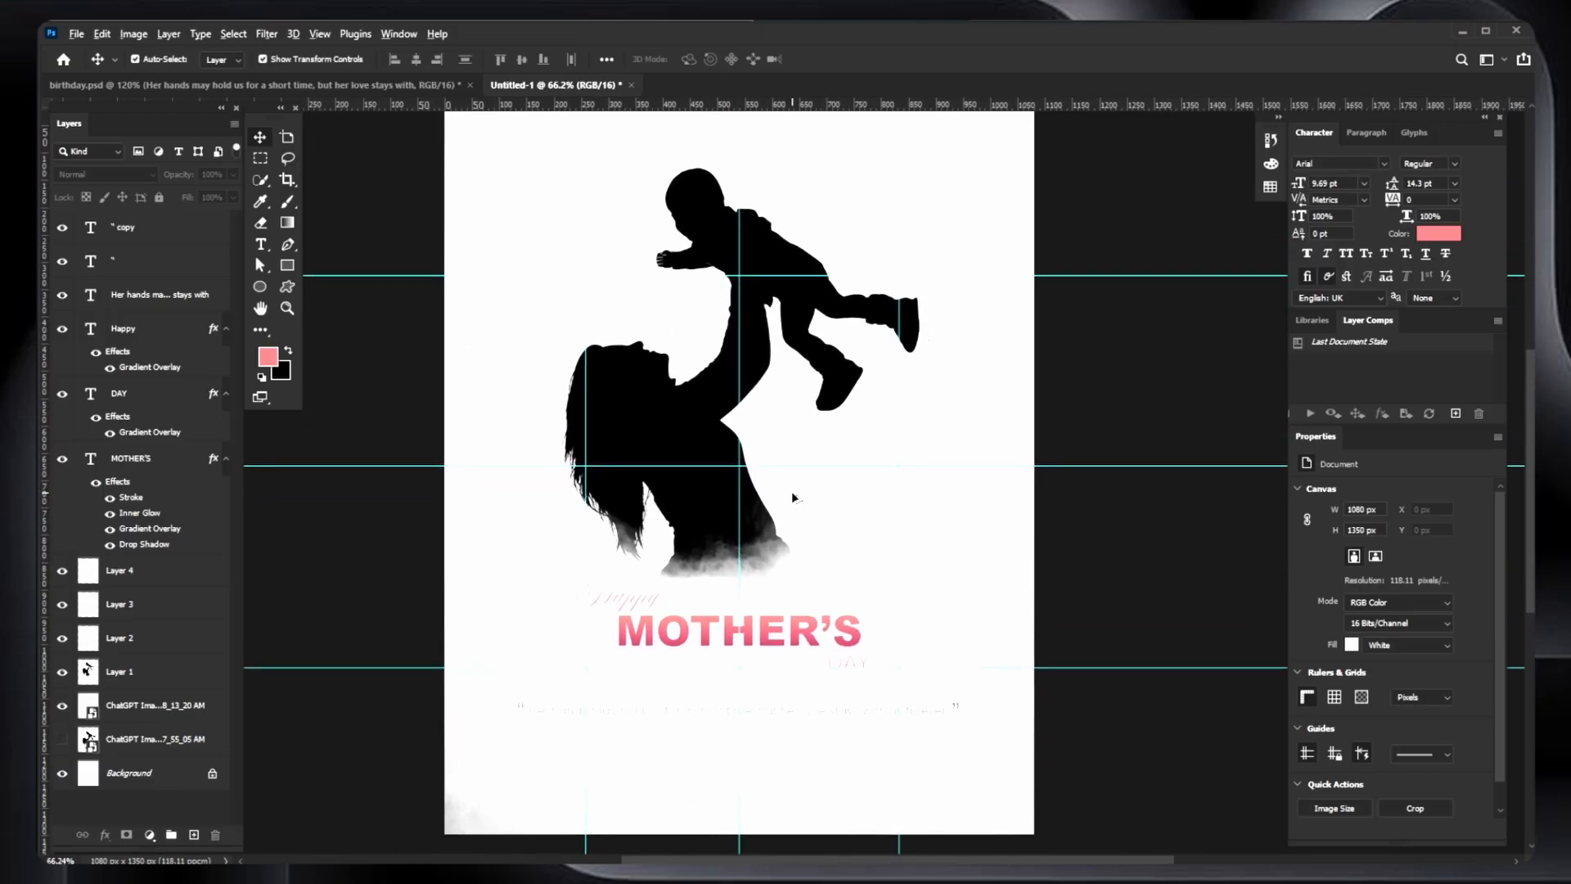
scroll(792, 490, "down", 2)
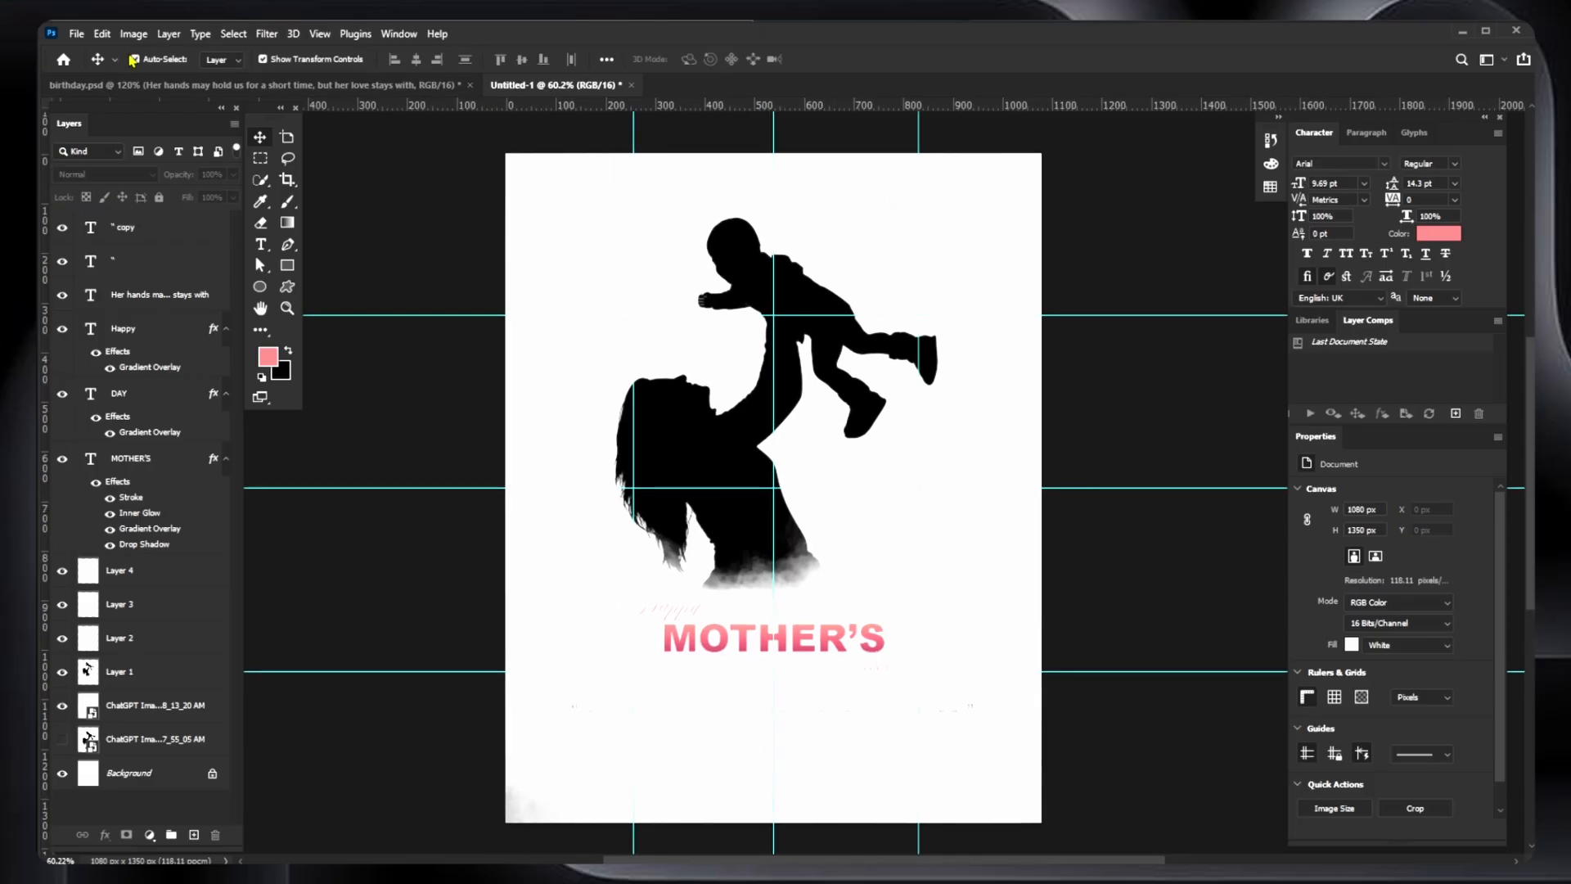
left_click(319, 34)
left_click(374, 486)
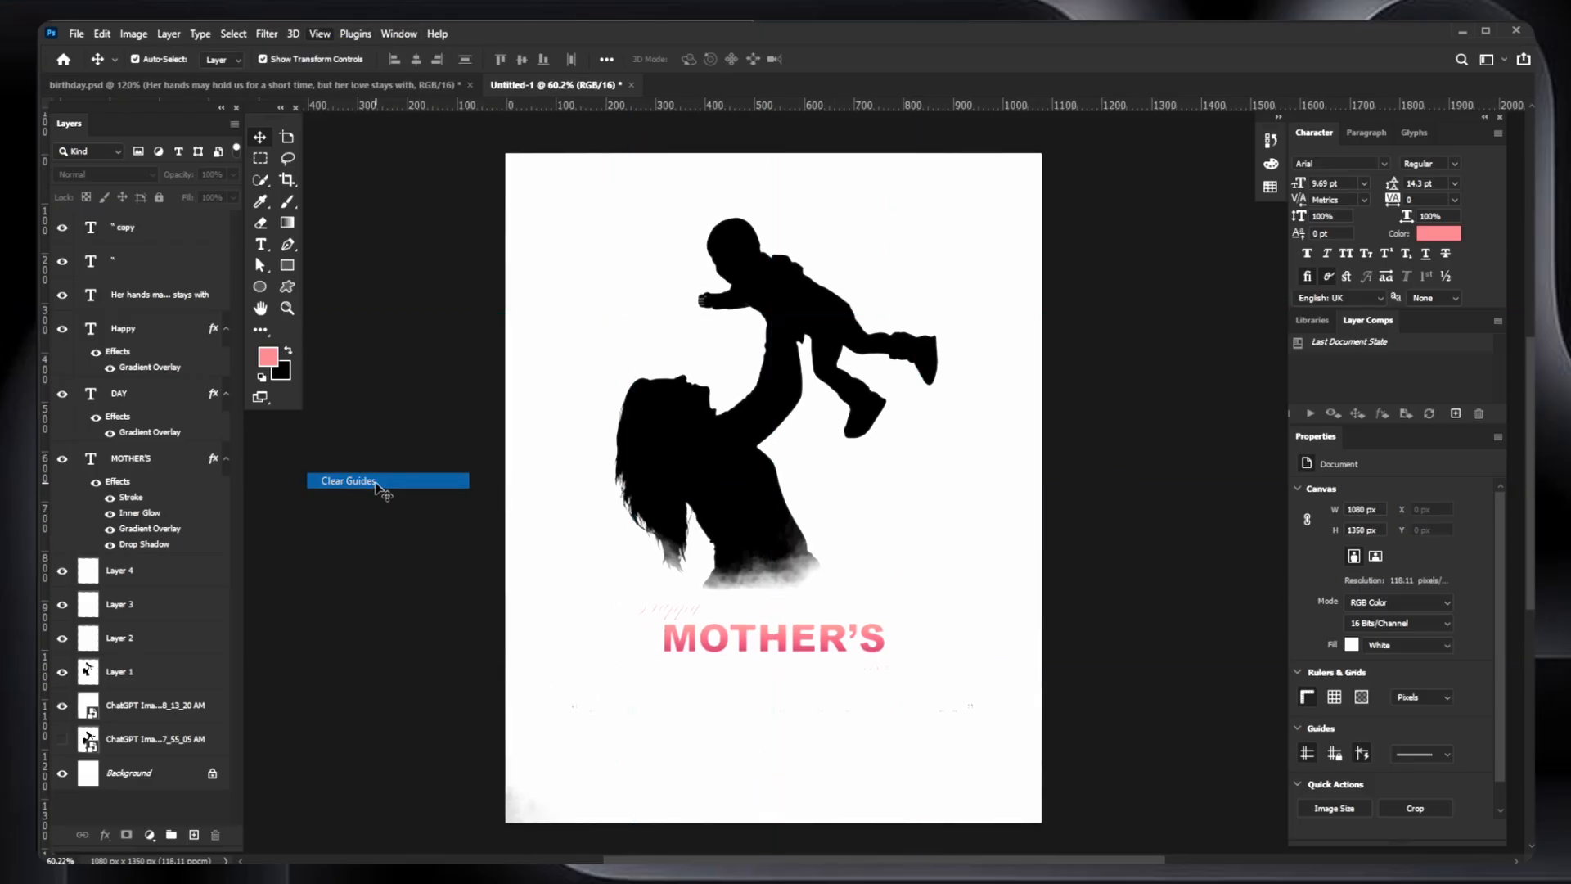